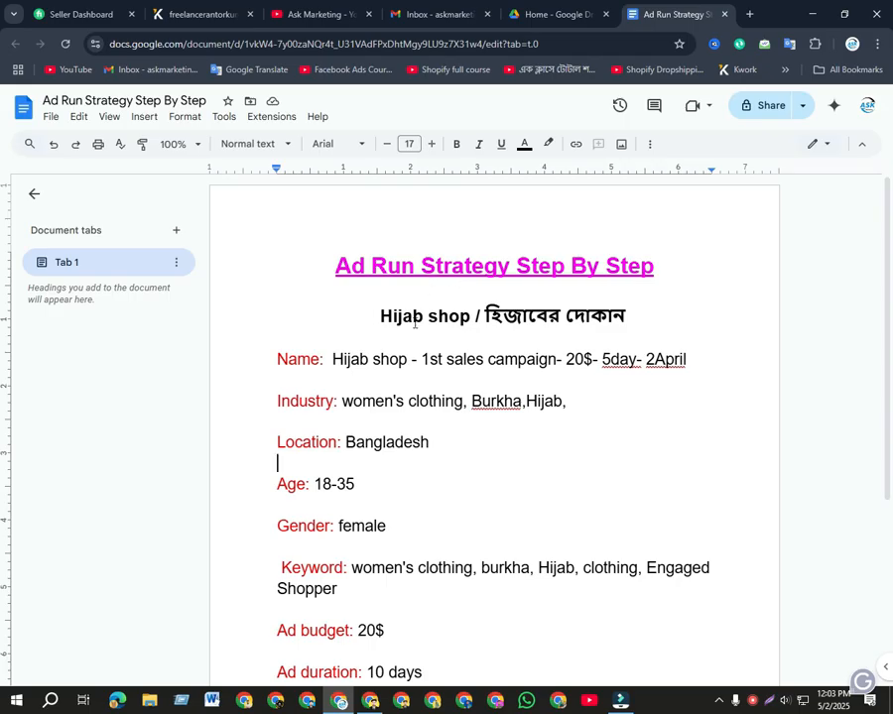
Skim the ad run strategy document from its title through to the conversion platform line
scroll(429, 283, "down", 1)
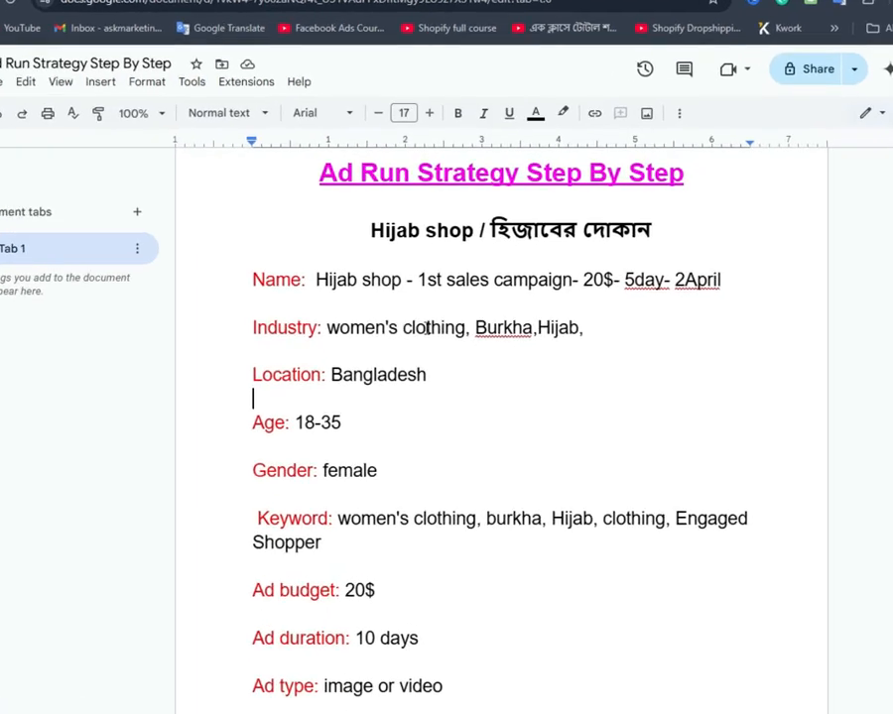
scroll(427, 329, "down", 1)
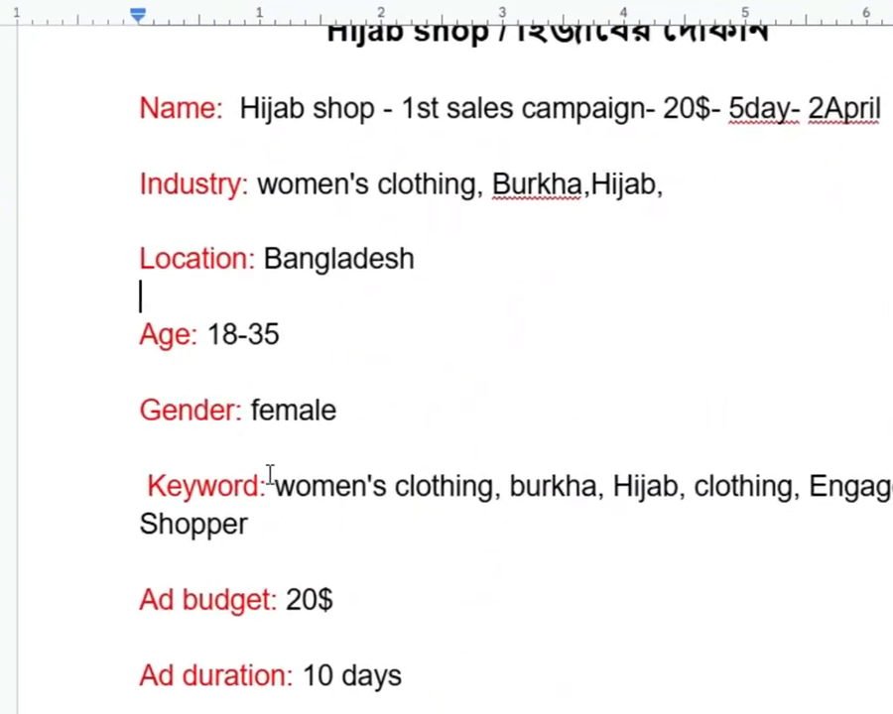
double_click(342, 435)
left_click(442, 390)
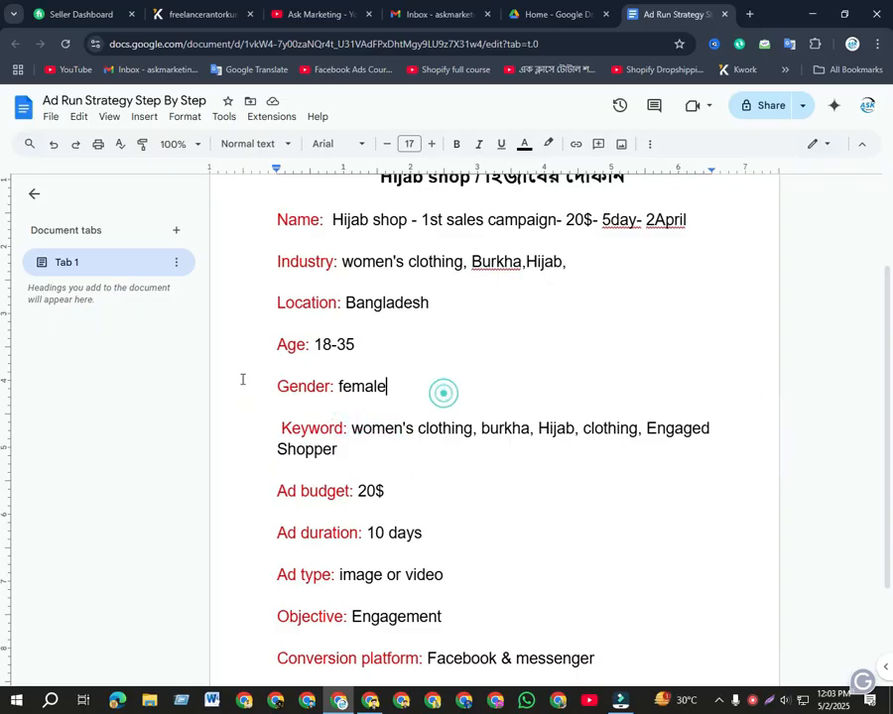
scroll(412, 406, "up", 2)
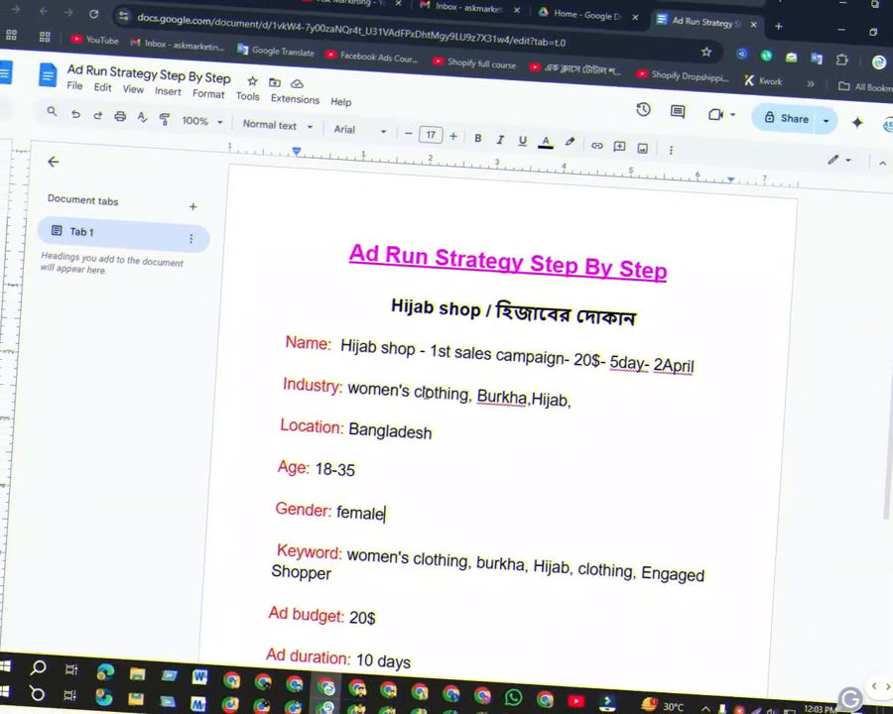
scroll(367, 379, "down", 3)
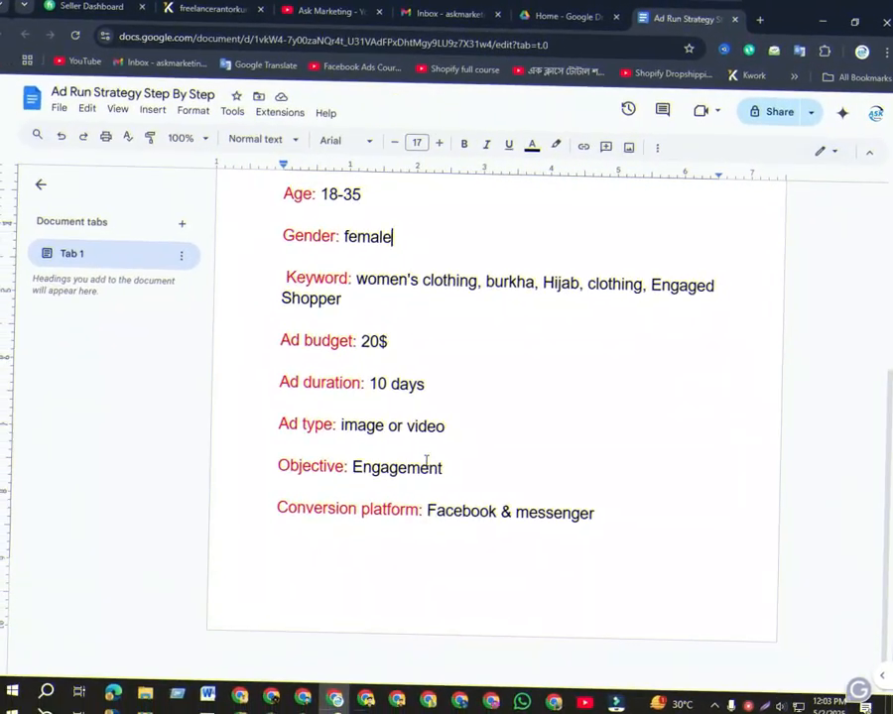
scroll(429, 465, "up", 4)
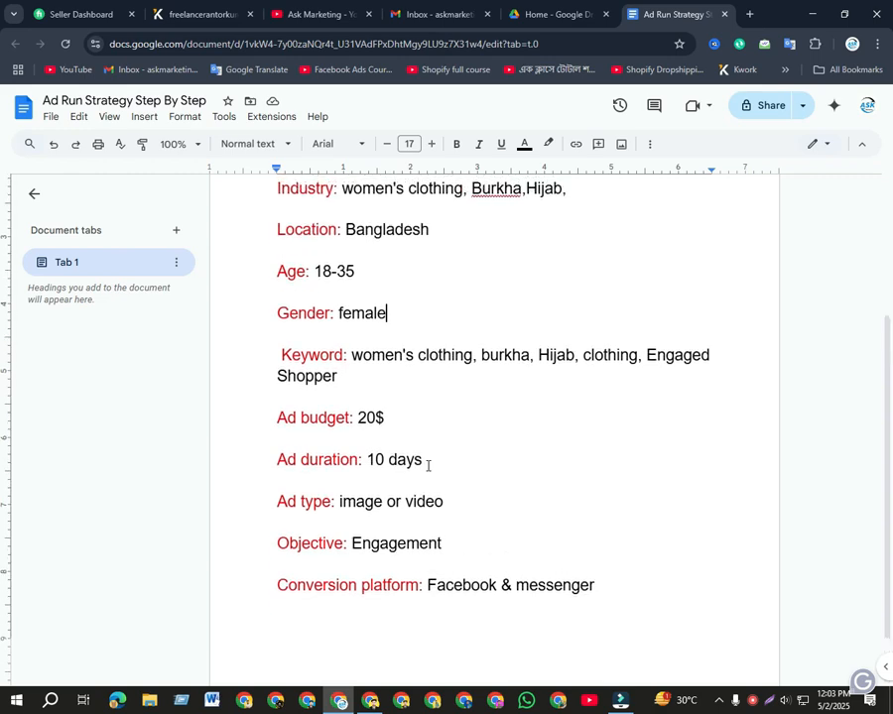
left_click_drag(352, 258, 654, 258)
left_click(657, 260)
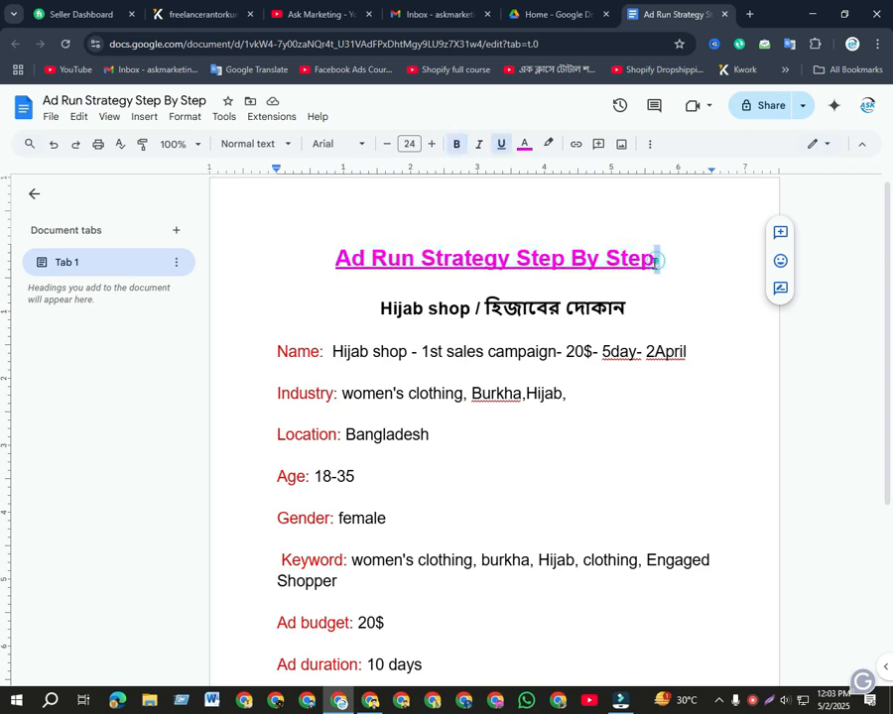
Review the strategy's section labels, highlighting the industry, location, age and gender lines in turn
left_click(341, 308)
scroll(341, 312, "down", 1)
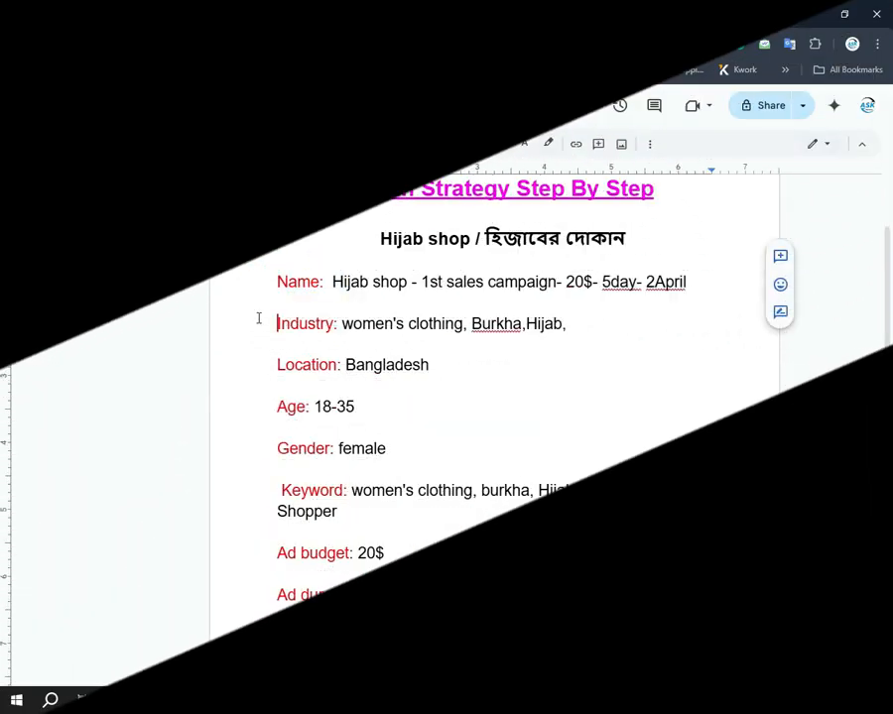
left_click_drag(256, 318, 363, 323)
left_click_drag(260, 350, 343, 366)
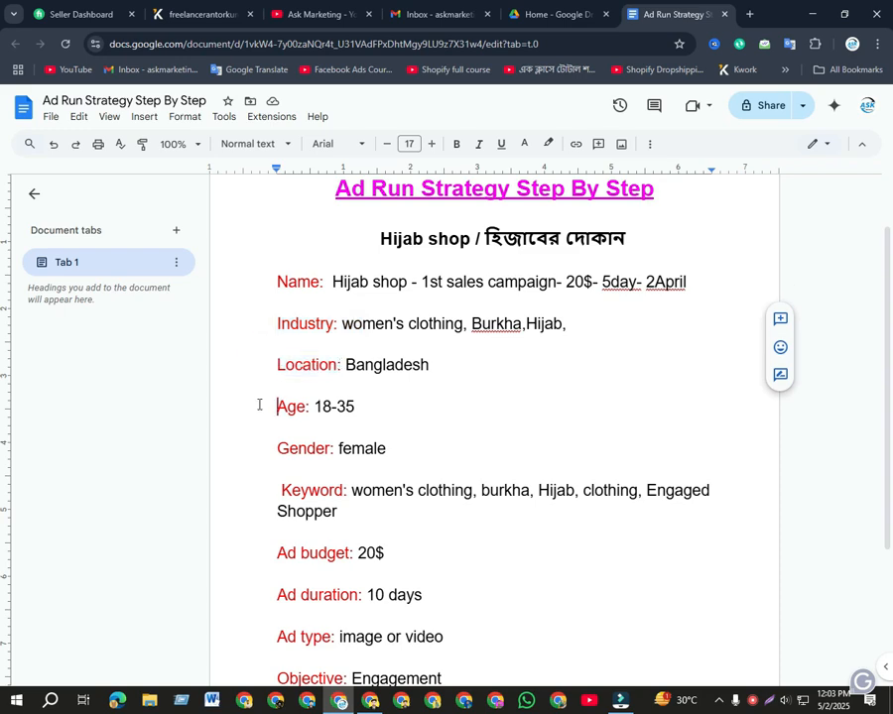
left_click_drag(259, 404, 317, 429)
left_click_drag(269, 450, 338, 467)
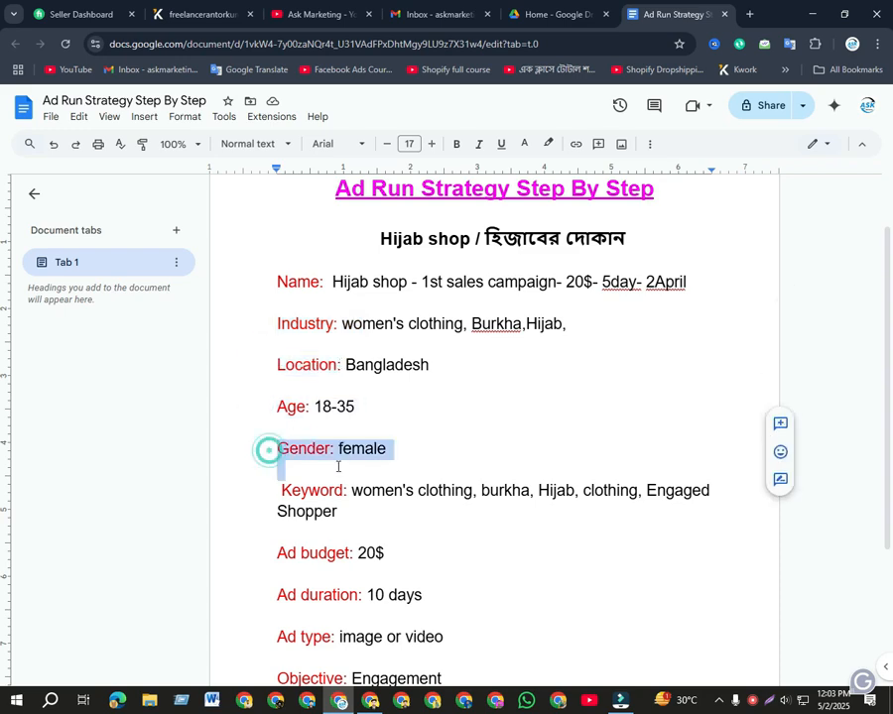
scroll(472, 378, "down", 2)
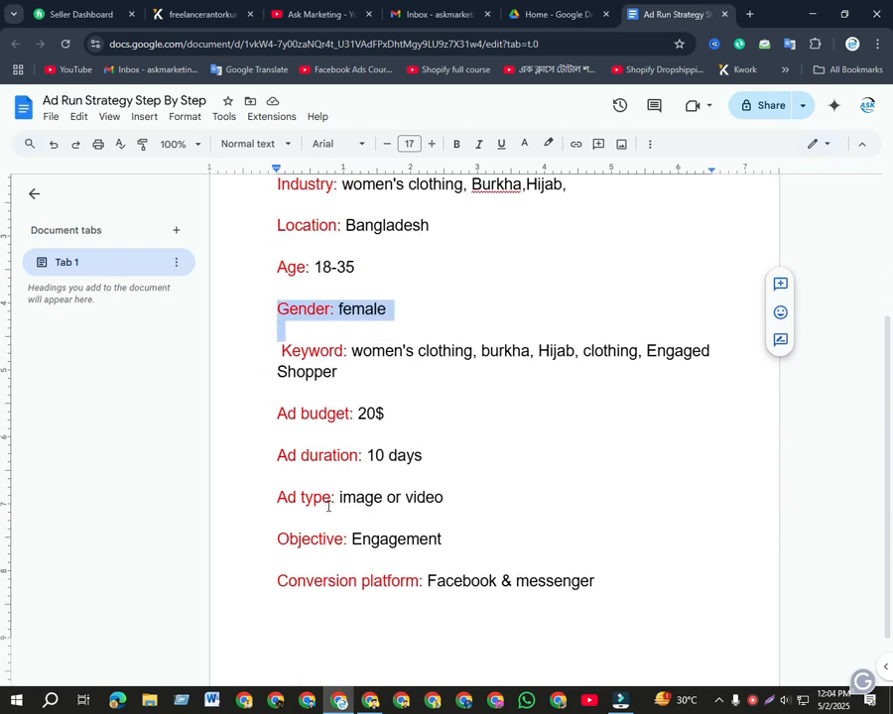
scroll(384, 507, "up", 3)
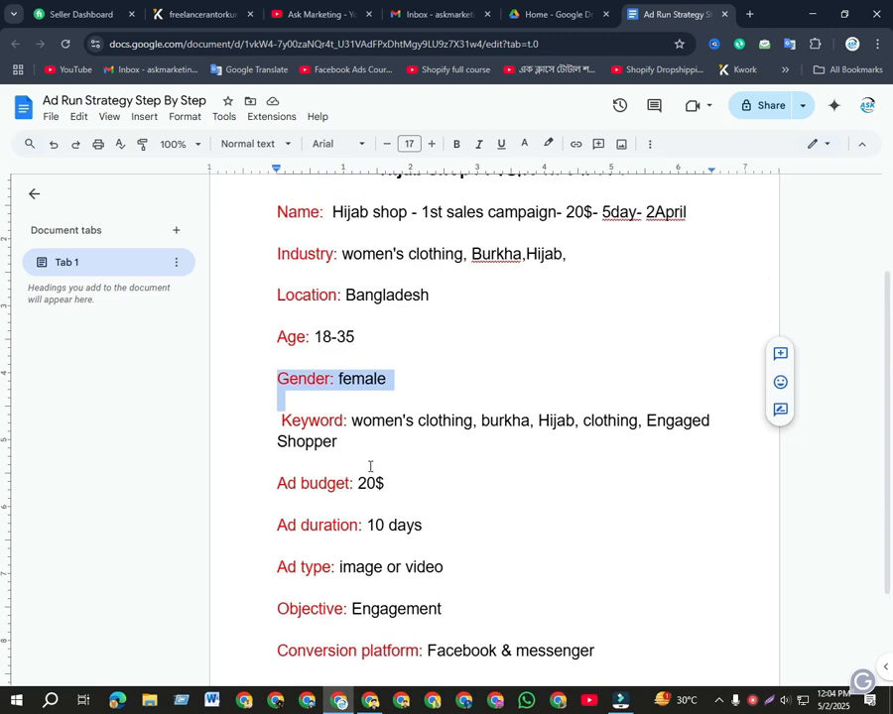
scroll(432, 421, "down", 1)
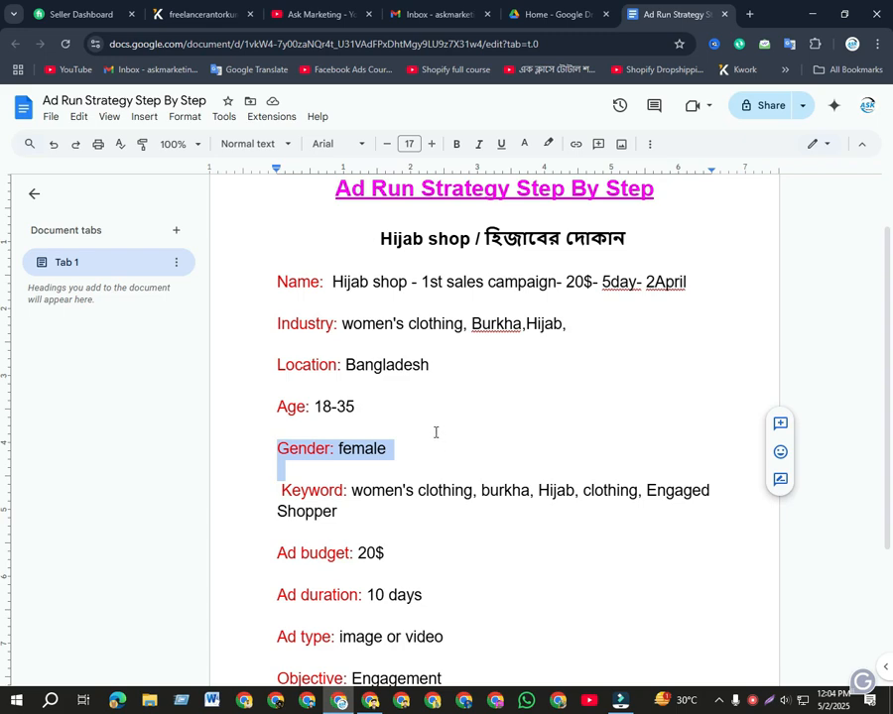
left_click(433, 432)
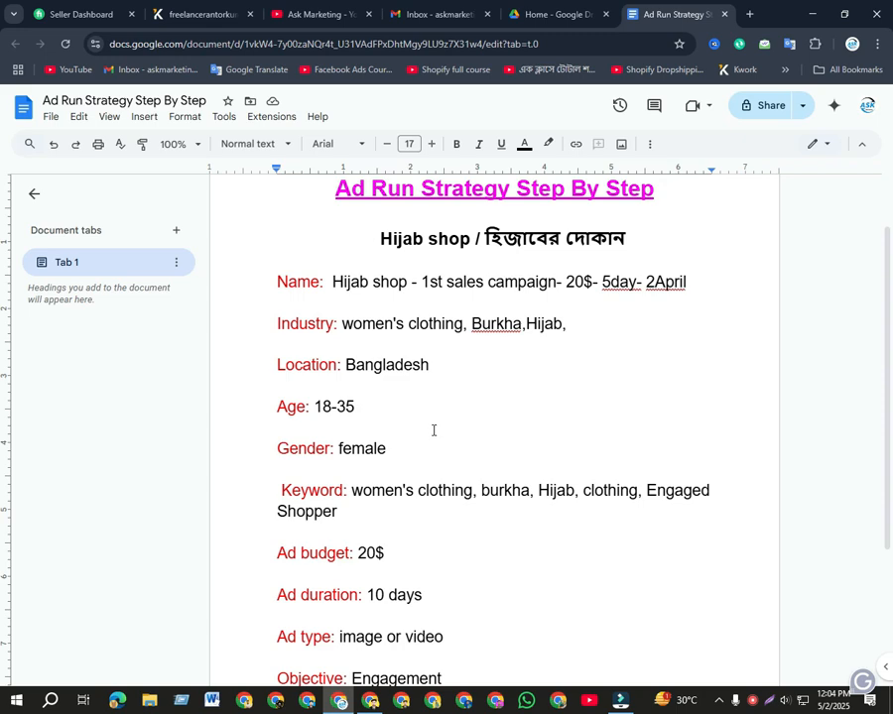
left_click(364, 407)
scroll(381, 387, "up", 2)
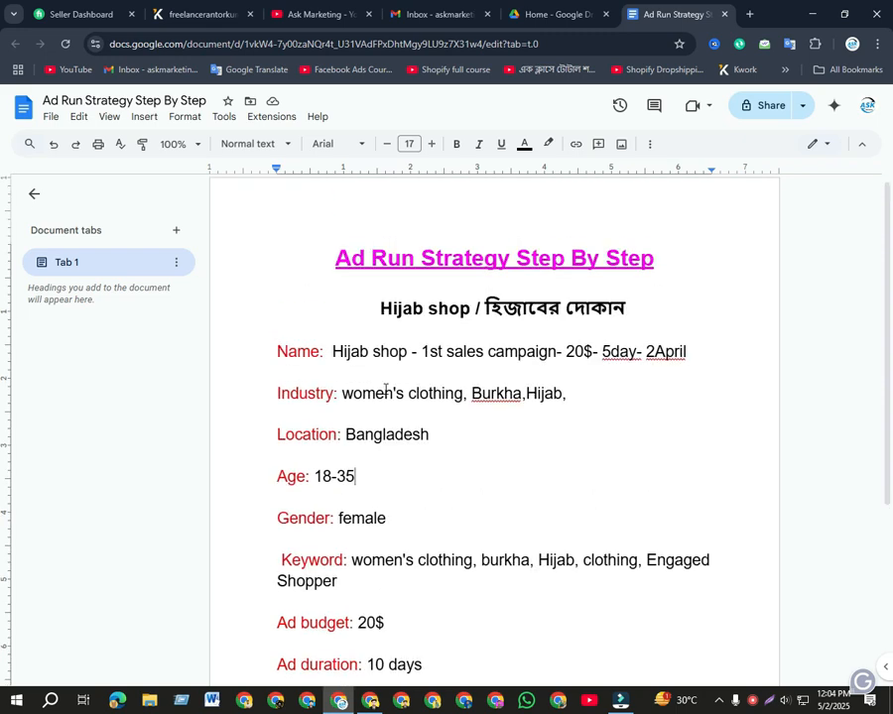
Examine the document's title and the hijab shop subtitle beneath it
left_click(345, 280)
left_click_drag(336, 240, 437, 637)
left_click(436, 492)
left_click_drag(363, 294, 635, 318)
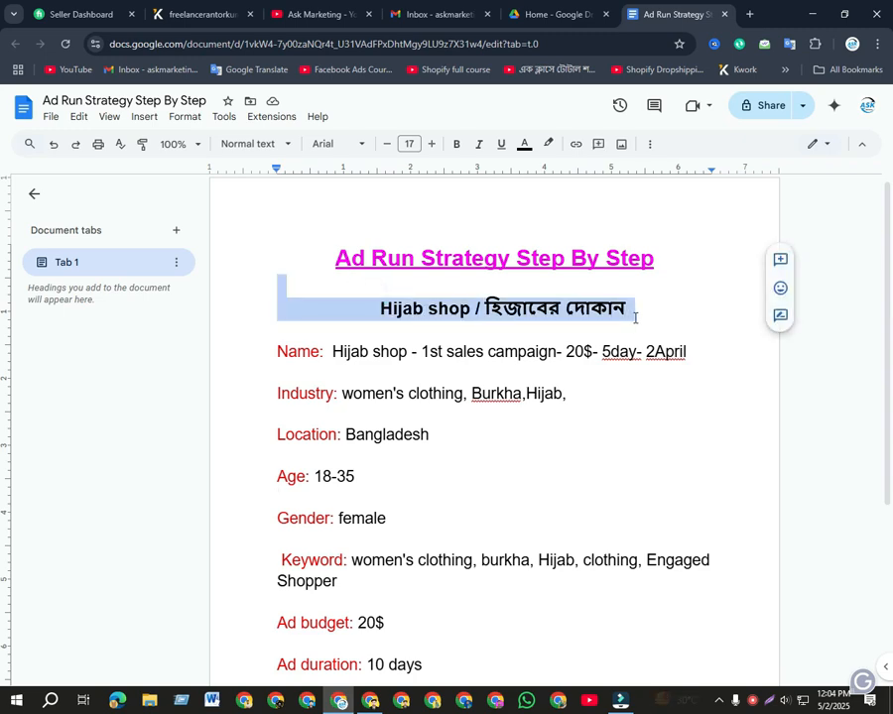
left_click(529, 309)
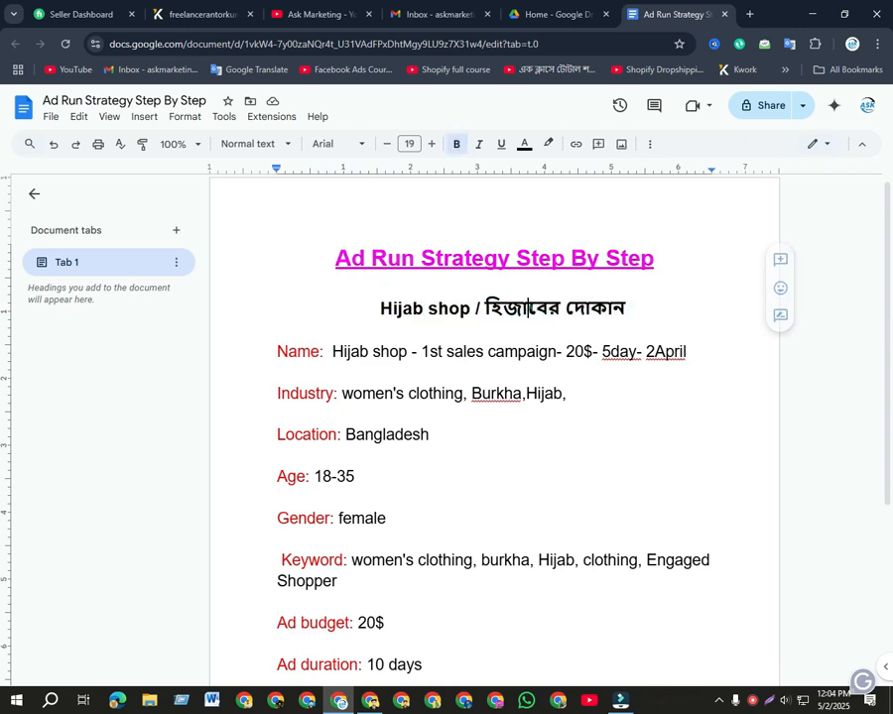
scroll(456, 313, "down", 2)
scroll(407, 357, "up", 2)
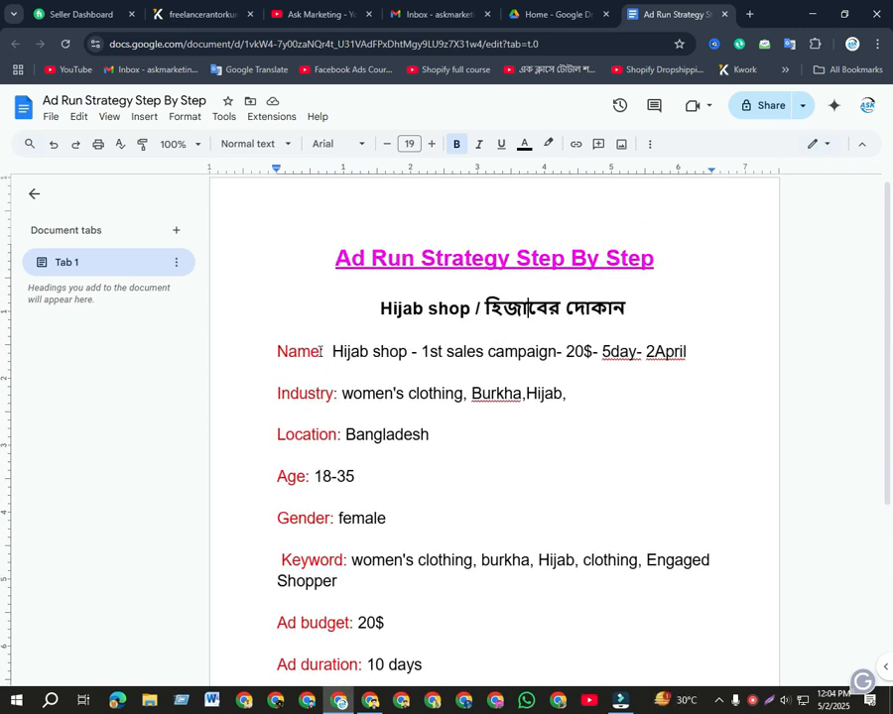
Read the campaign name, industry and location entries, highlighting the value of each one
left_click(273, 347)
left_click_drag(321, 347, 661, 370)
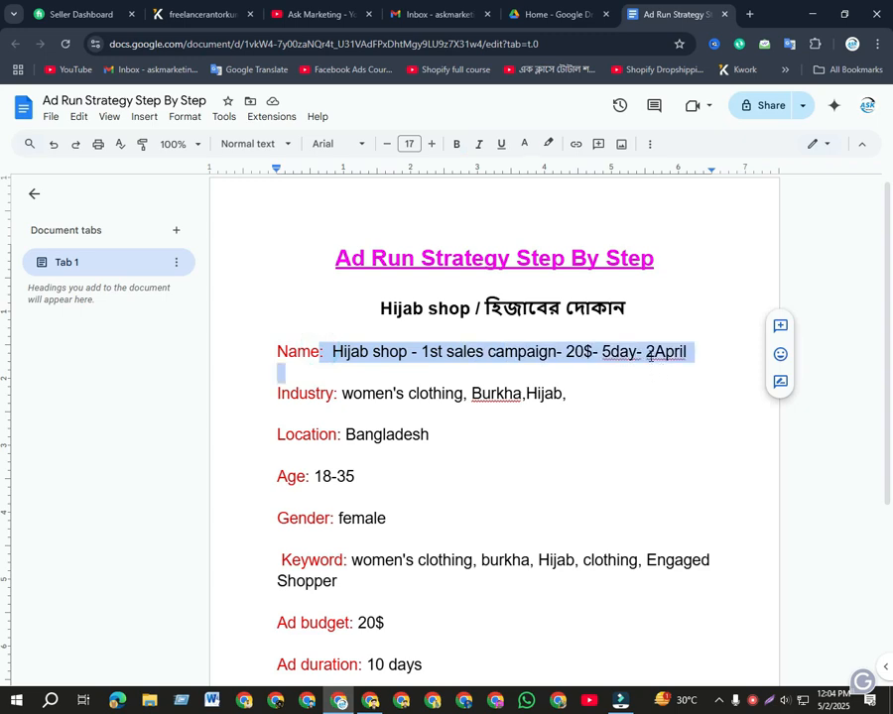
left_click(651, 353)
scroll(544, 385, "down", 1)
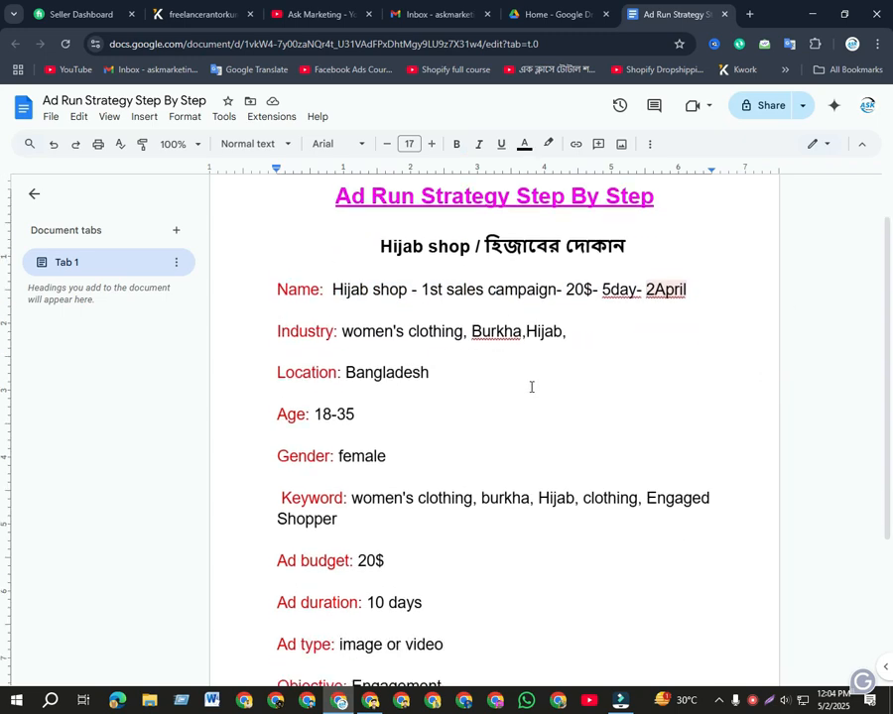
key("Left")
left_click_drag(343, 323, 453, 330)
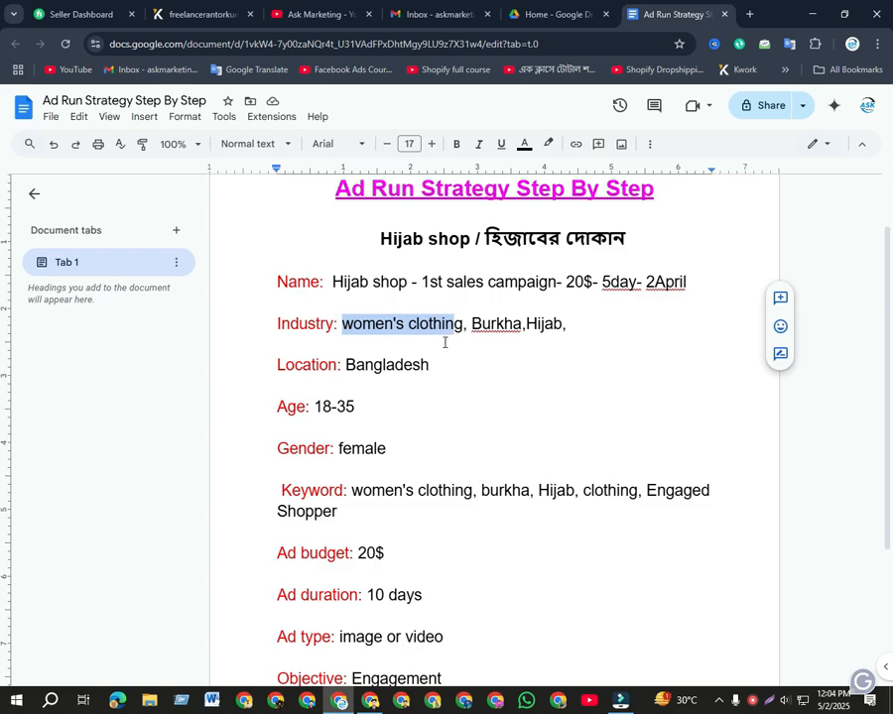
scroll(466, 337, "down", 1)
left_click(280, 298)
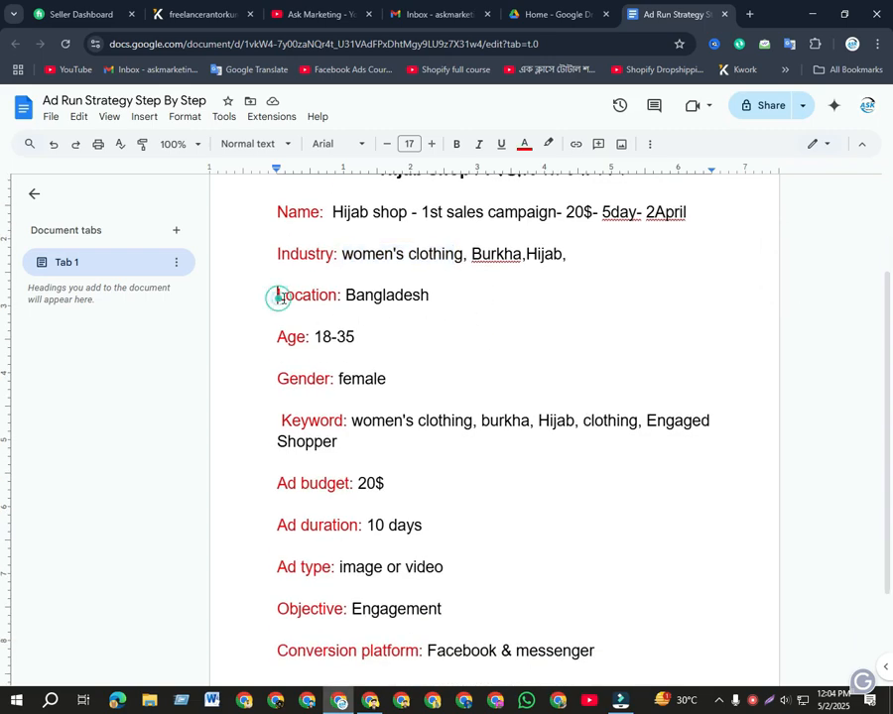
left_click_drag(343, 294, 435, 300)
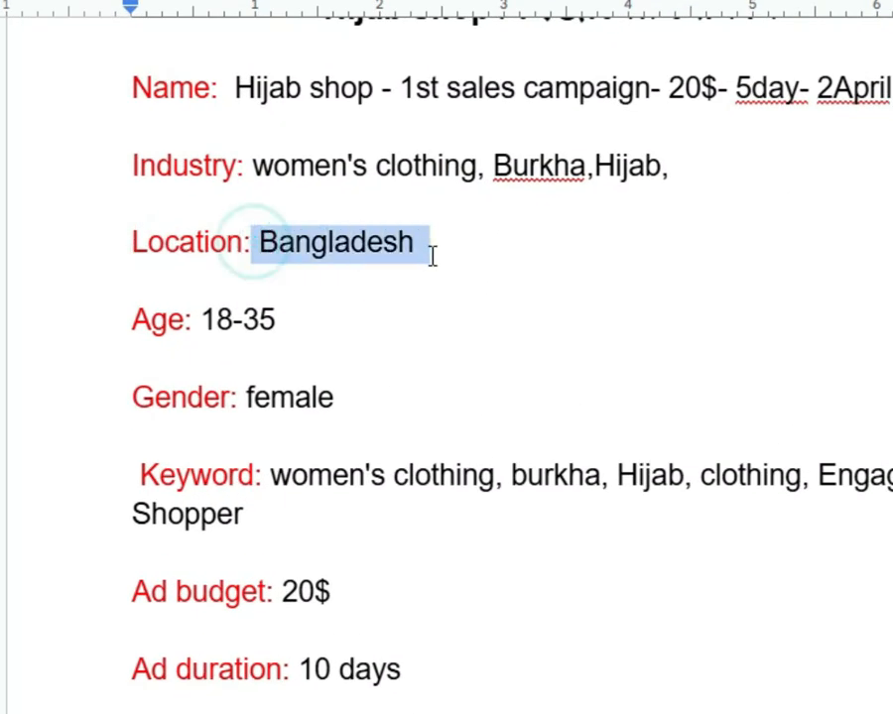
left_click(455, 242)
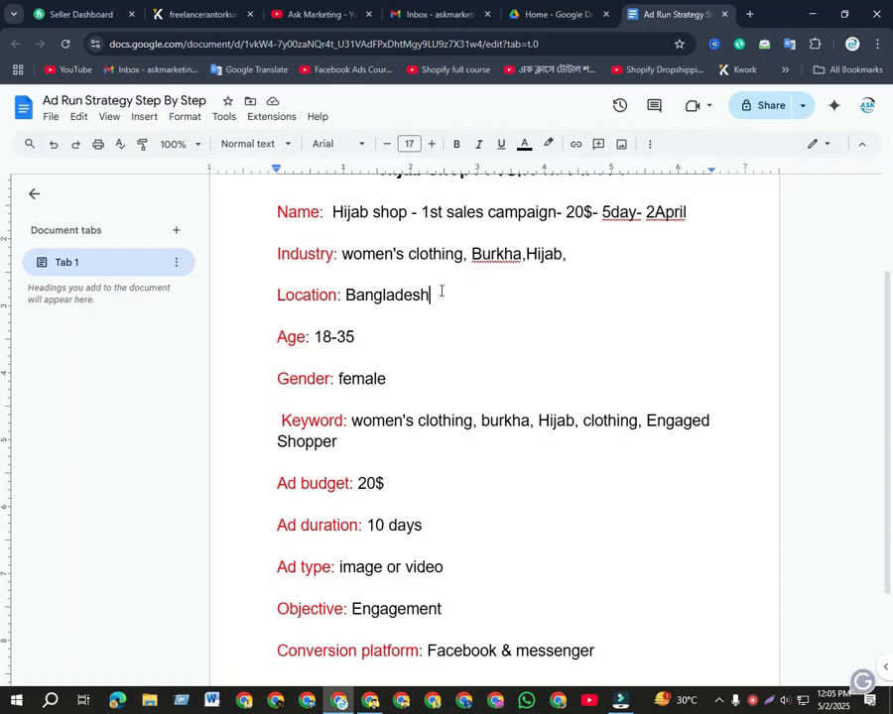
Read the target age and gender entries and compare them with the industry line
scroll(442, 293, "down", 1)
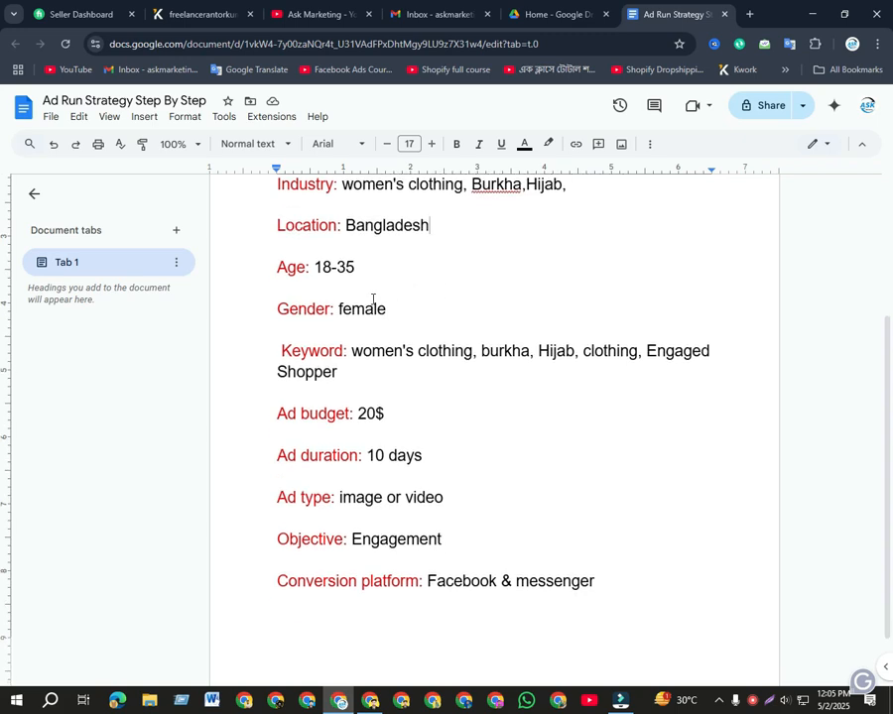
left_click_drag(313, 266, 355, 269)
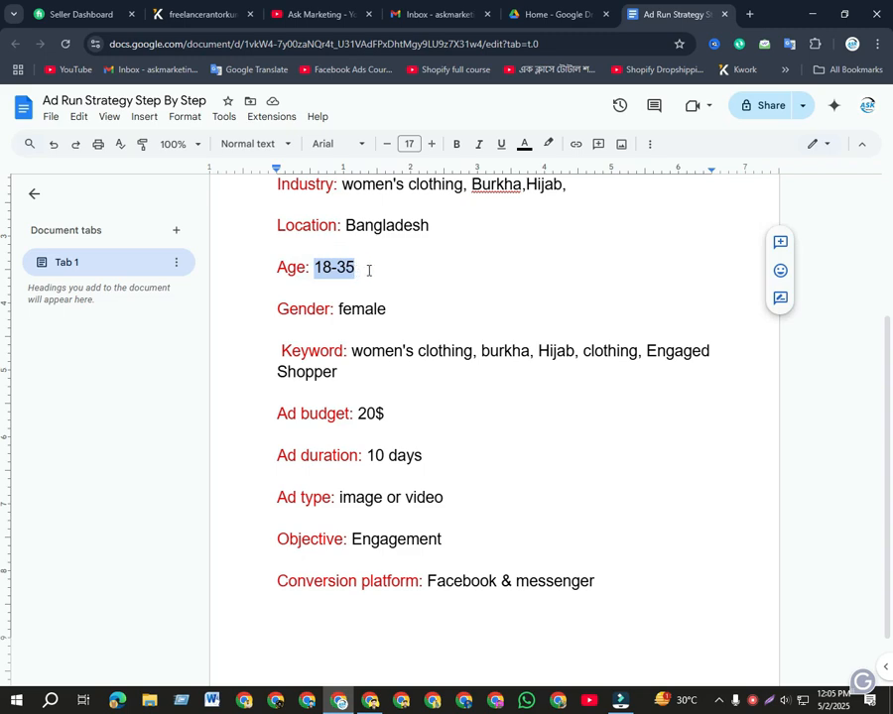
scroll(345, 285, "down", 1)
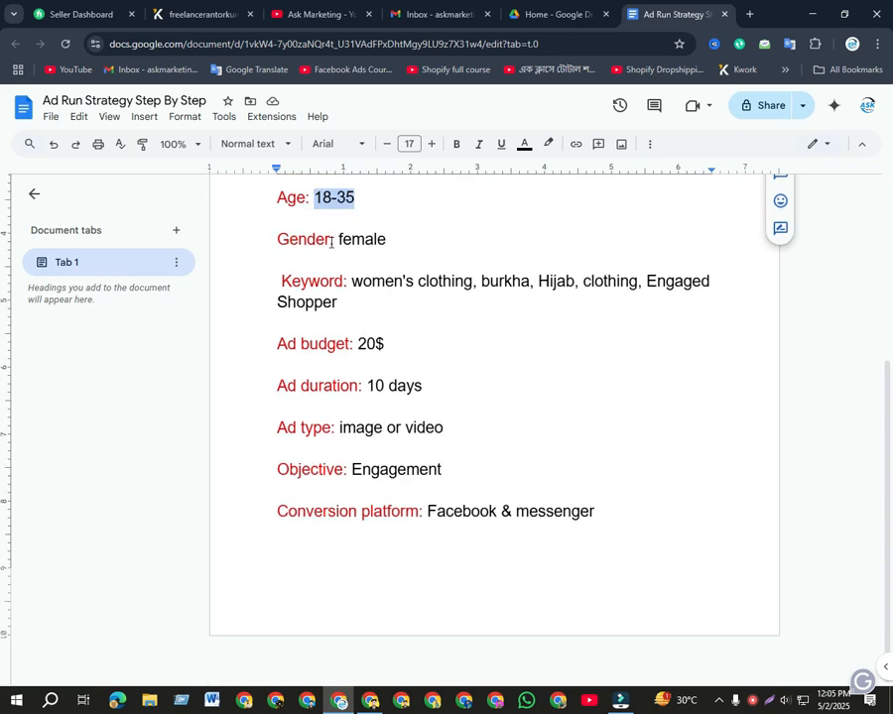
left_click_drag(332, 242, 385, 244)
left_click(393, 244)
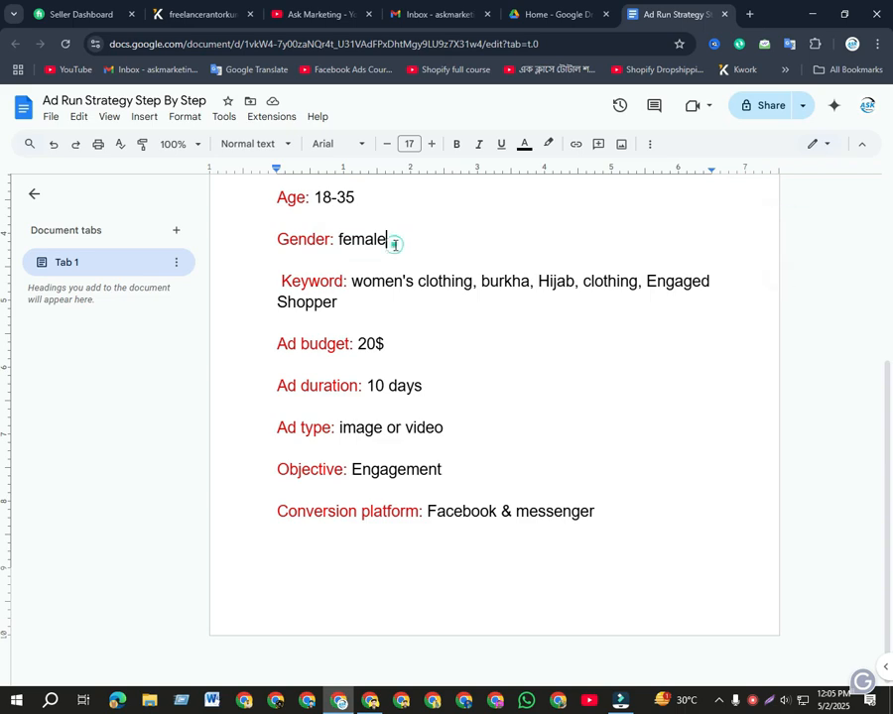
scroll(339, 284, "up", 2)
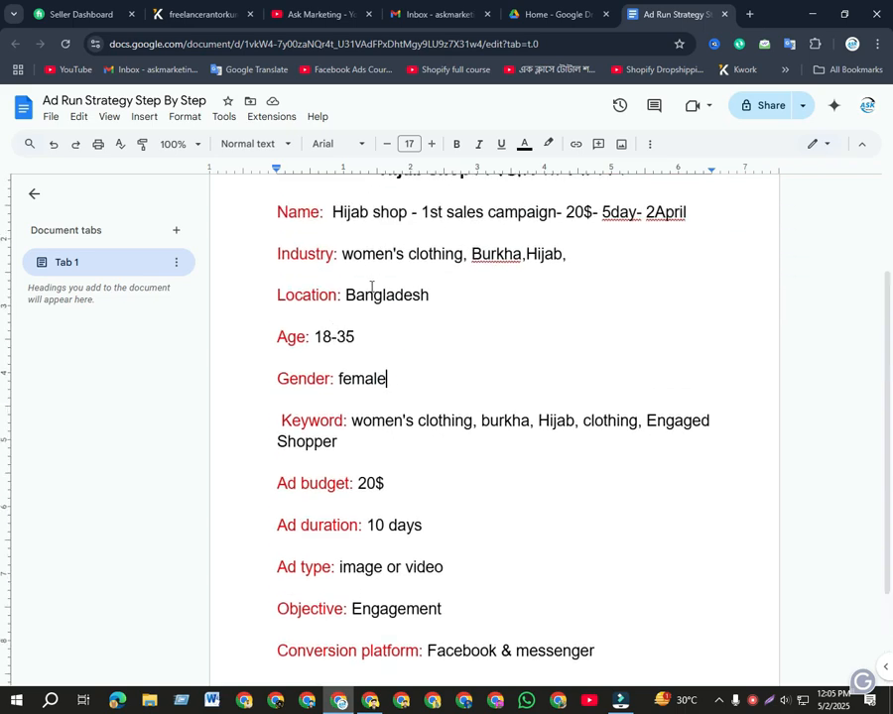
left_click_drag(344, 256, 447, 261)
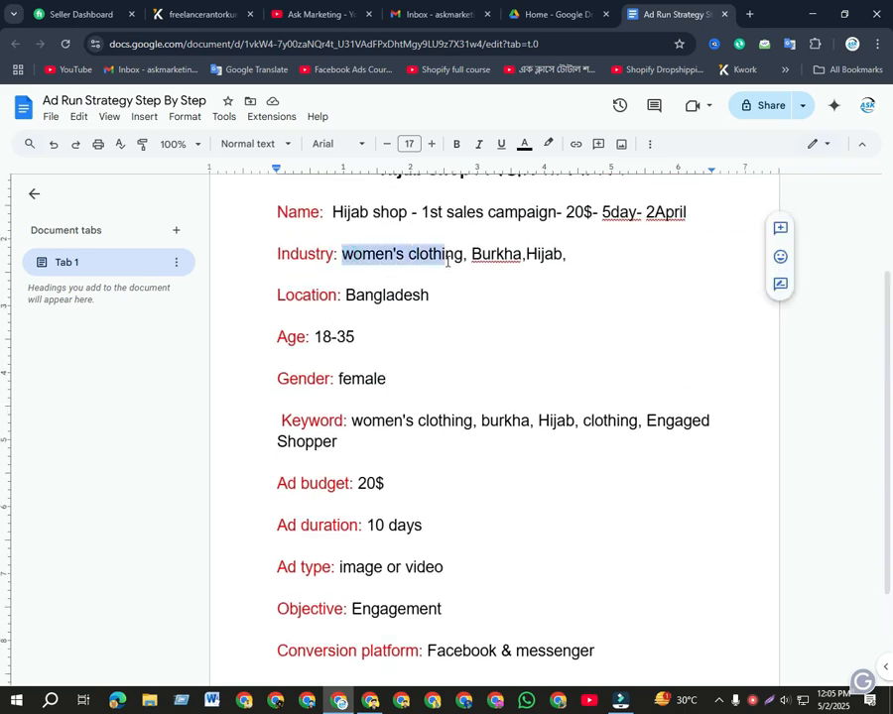
left_click(339, 378)
left_click_drag(338, 378, 394, 385)
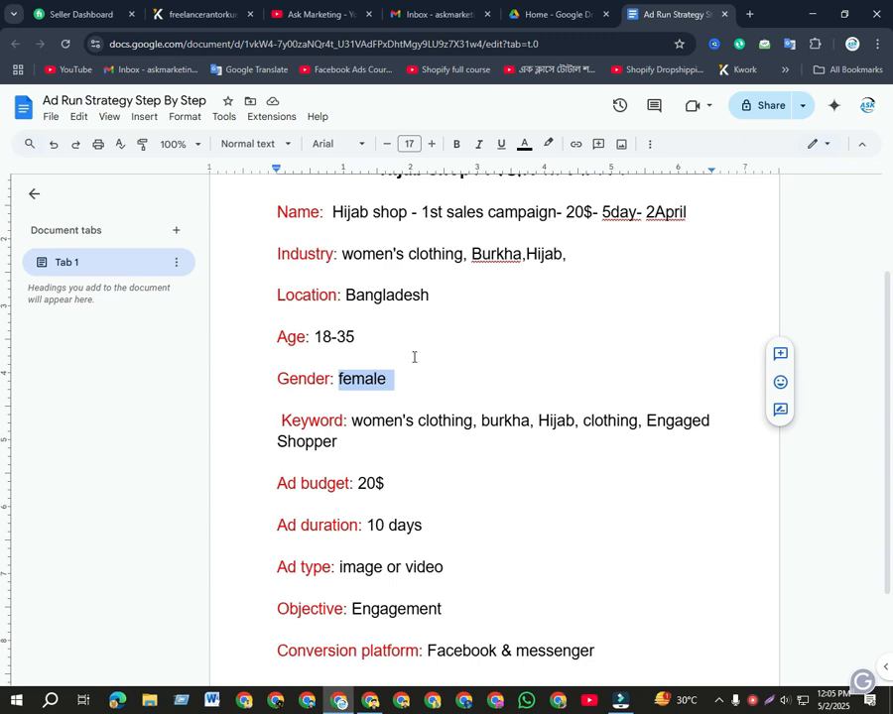
scroll(407, 360, "down", 1)
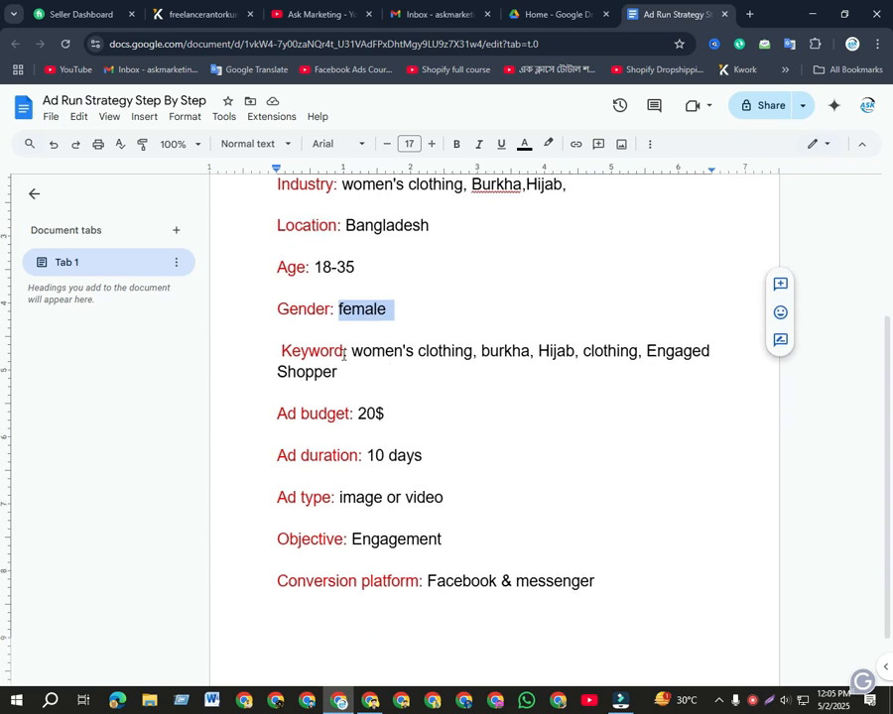
Read the keyword, ad duration and ad type entries of the strategy, highlighting part of the duration and type values
left_click(280, 350)
left_click(357, 350)
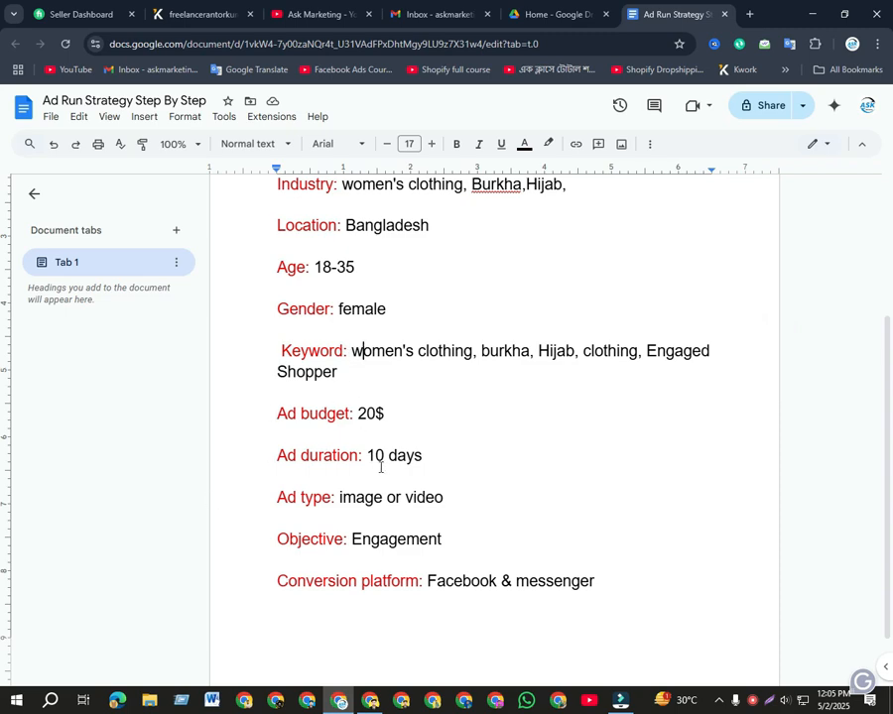
left_click_drag(369, 454, 378, 457)
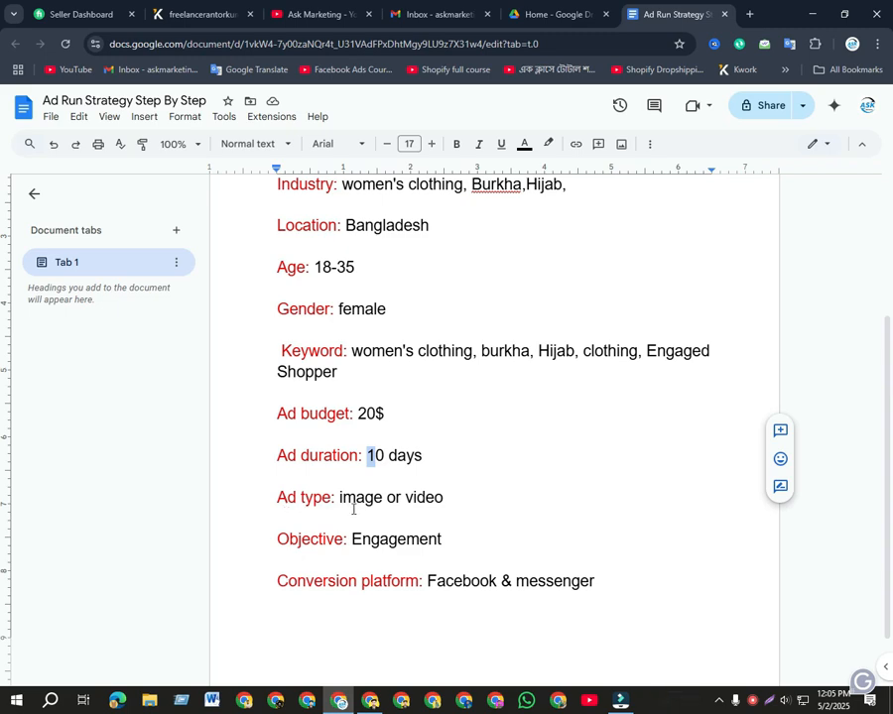
left_click_drag(339, 499, 379, 498)
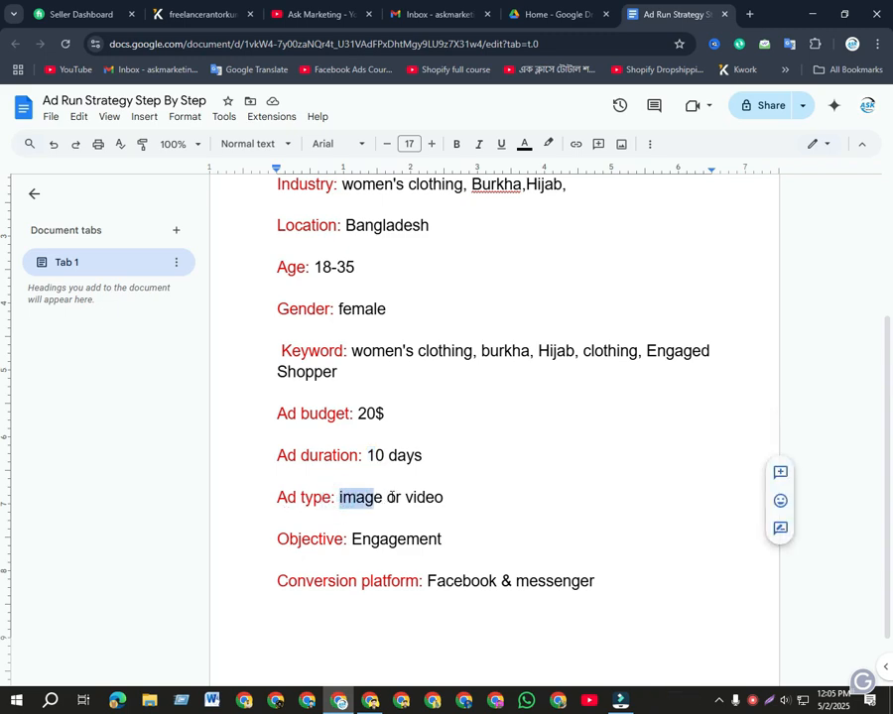
left_click(389, 497)
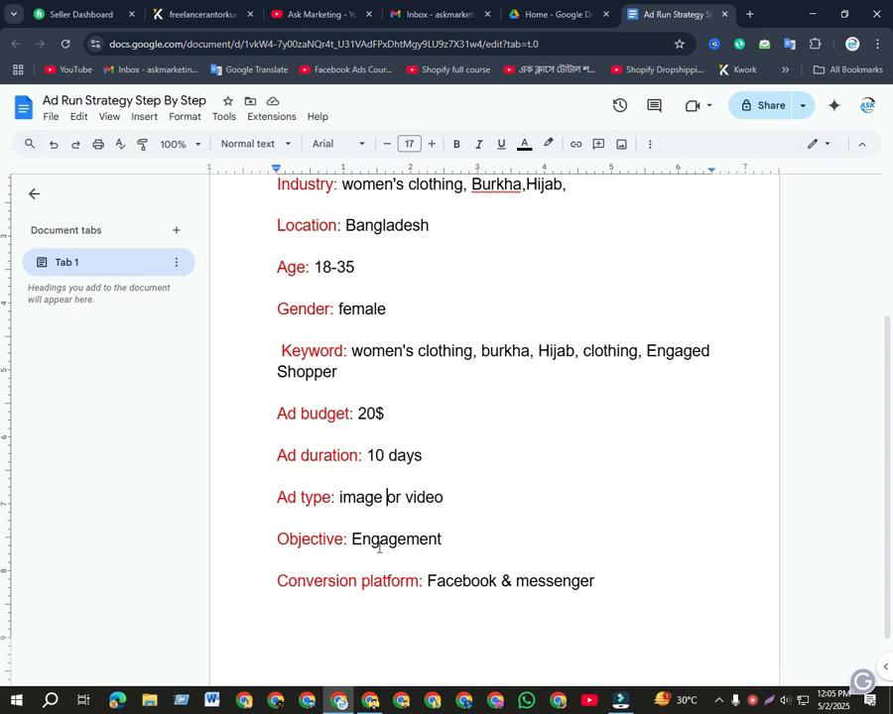
Return to the keyword line and highlight its first keyword, "women's clothing", then review the entries above it
scroll(375, 543, "up", 2)
scroll(368, 501, "up", 1)
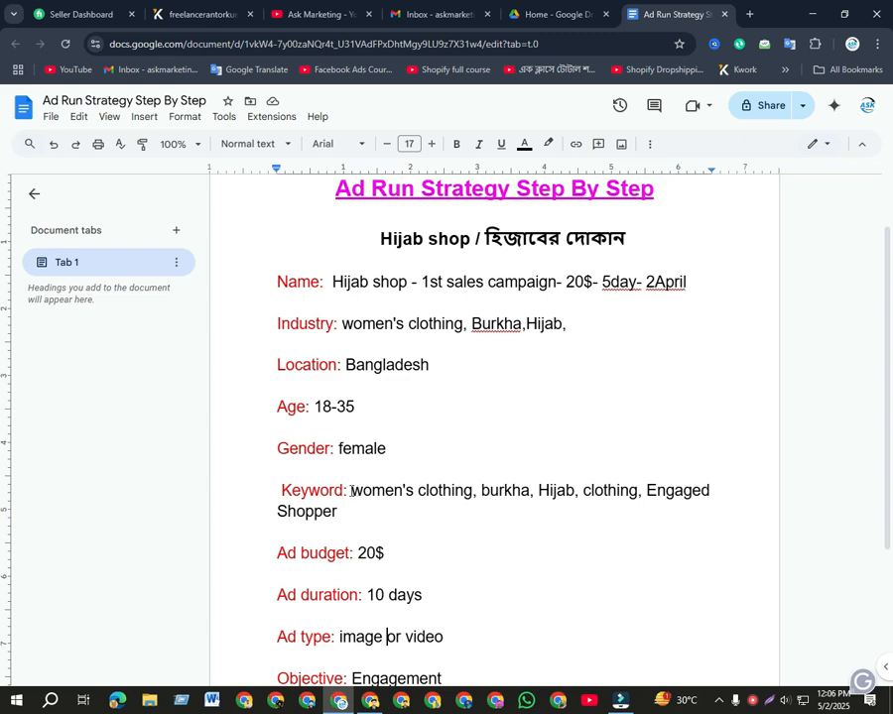
left_click_drag(352, 492, 471, 493)
left_click(459, 532)
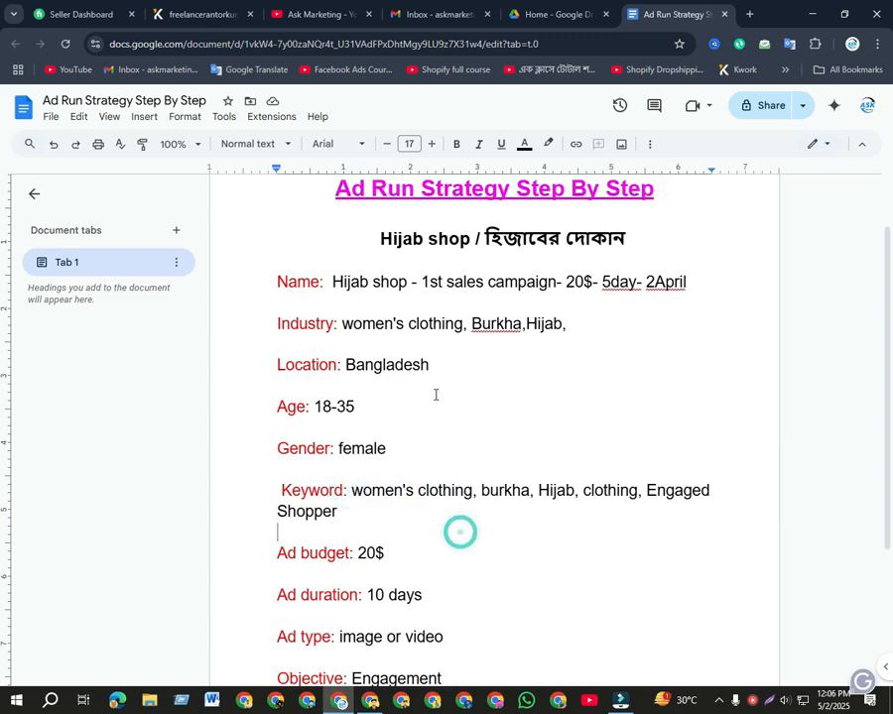
scroll(397, 298, "up", 1)
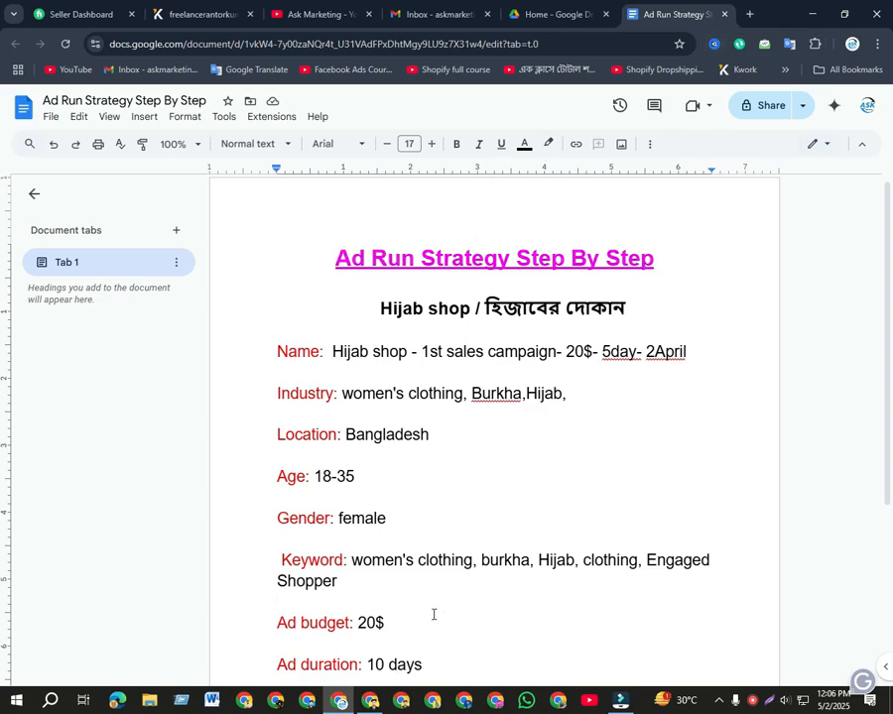
Search Google for "facebook ads library" in a new browser tab and open the Meta Ad Library page
left_click(752, 13)
left_click(434, 39)
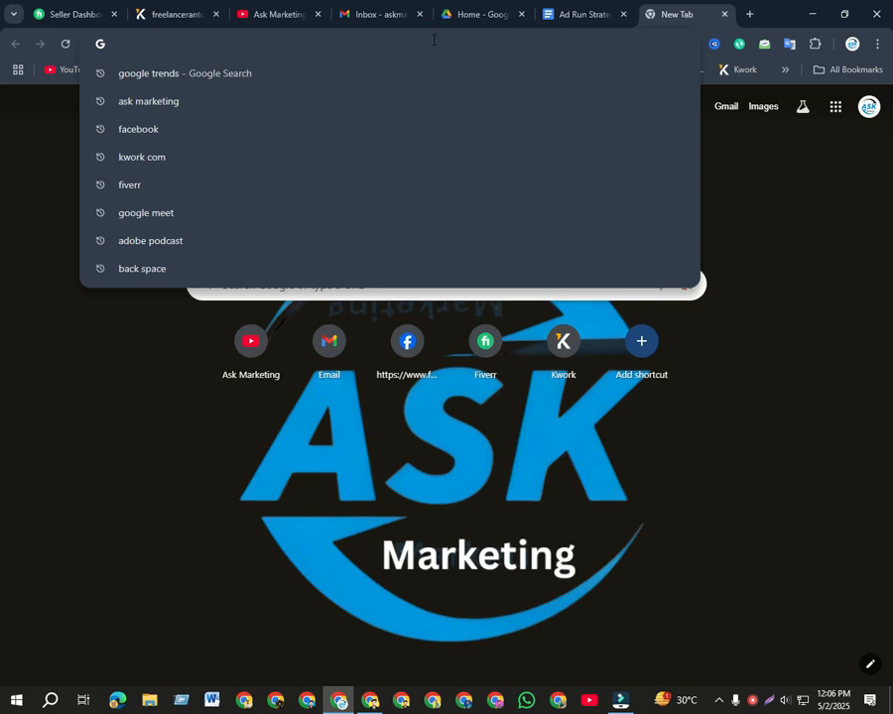
type("facebook")
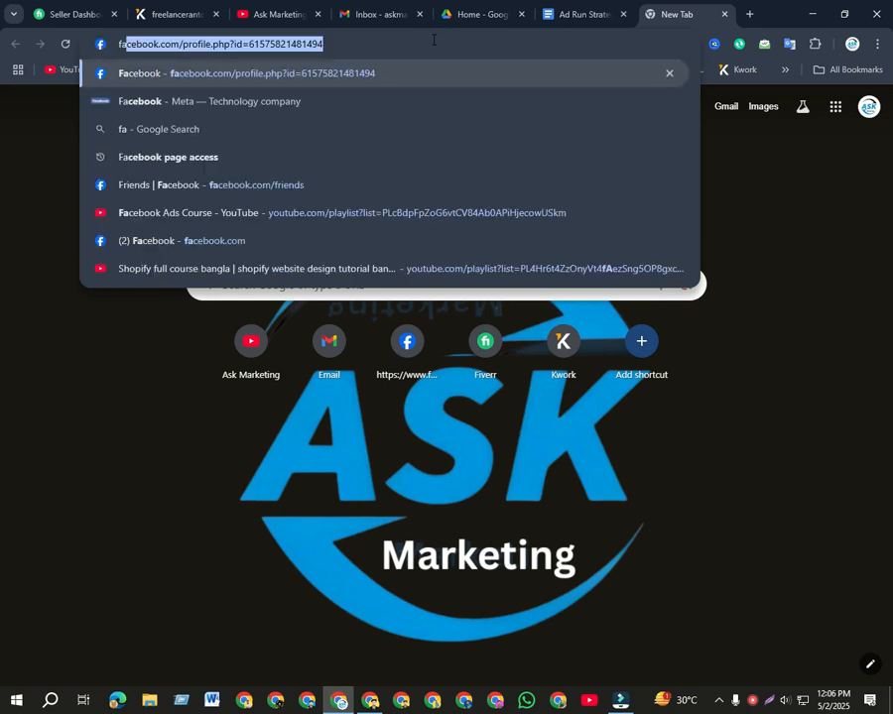
type(" ad")
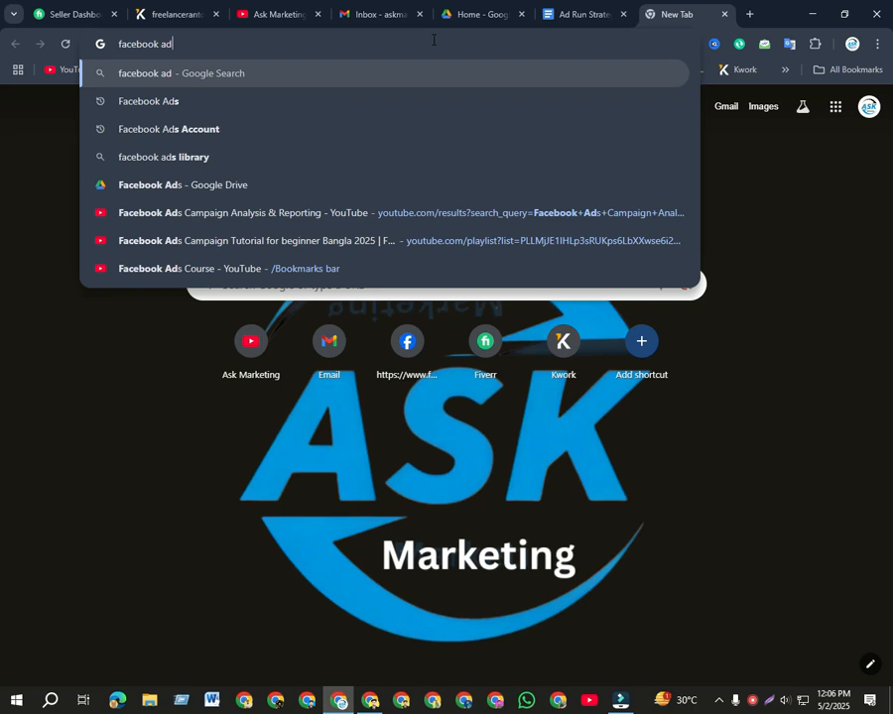
key("Down")
key("Down")
key("Down")
left_click(169, 156)
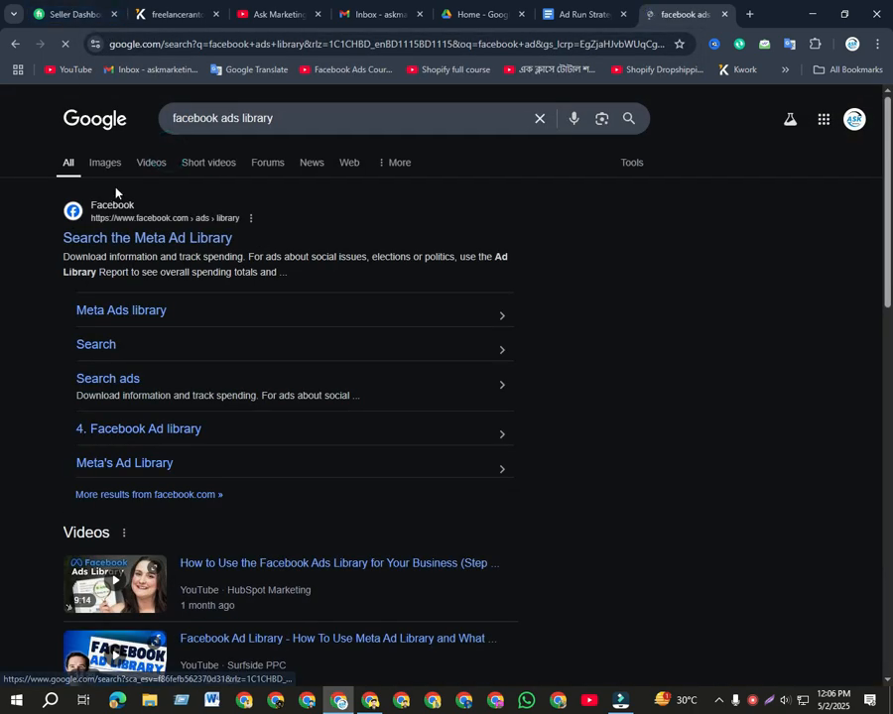
left_click(141, 241)
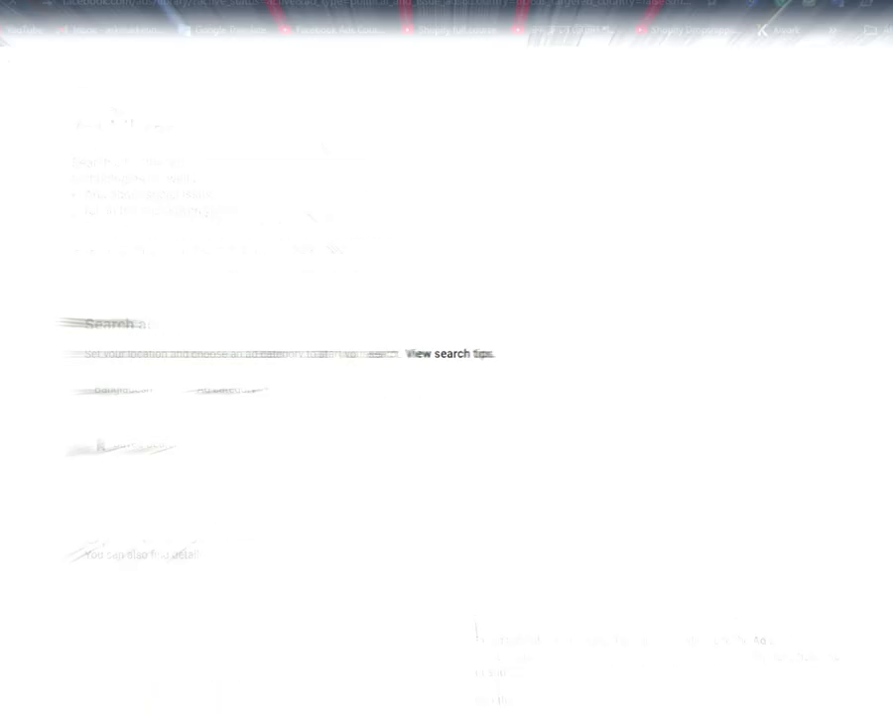
Set the ad category to All ads and search Bangladesh ads for the exact phrase "women's clothing"
left_click(19, 422)
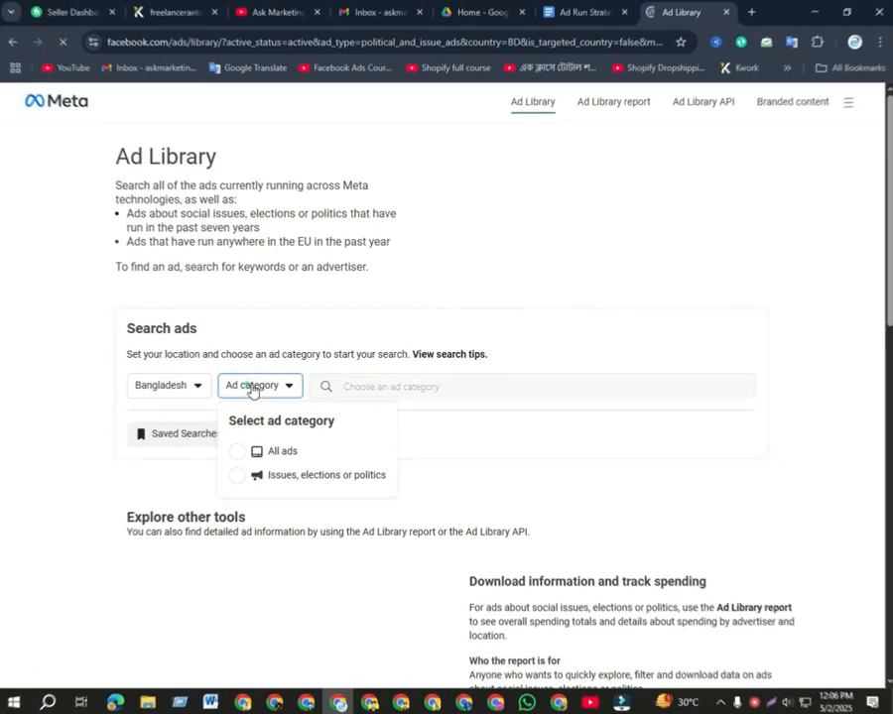
left_click(240, 461)
left_click(347, 392)
type("women's clothing")
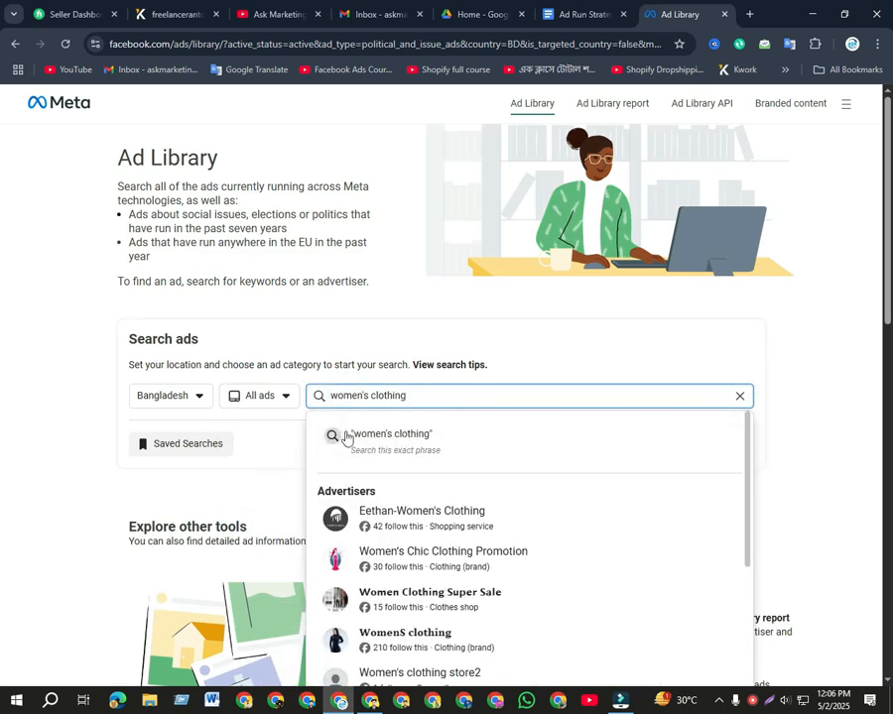
left_click(388, 438)
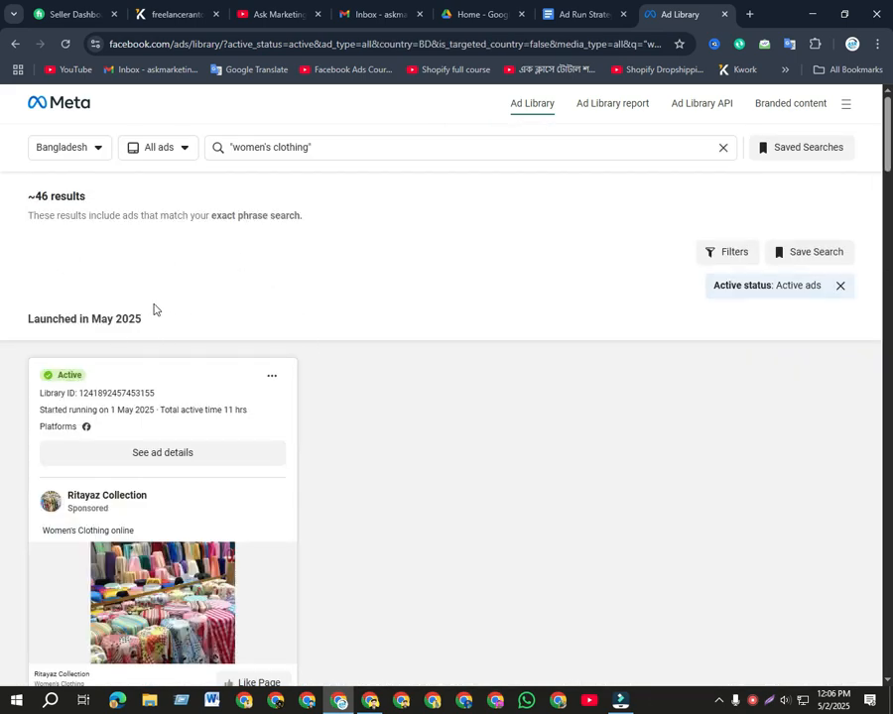
Examine the result count of the women's clothing ad search, highlighting it
left_click_drag(28, 195, 87, 196)
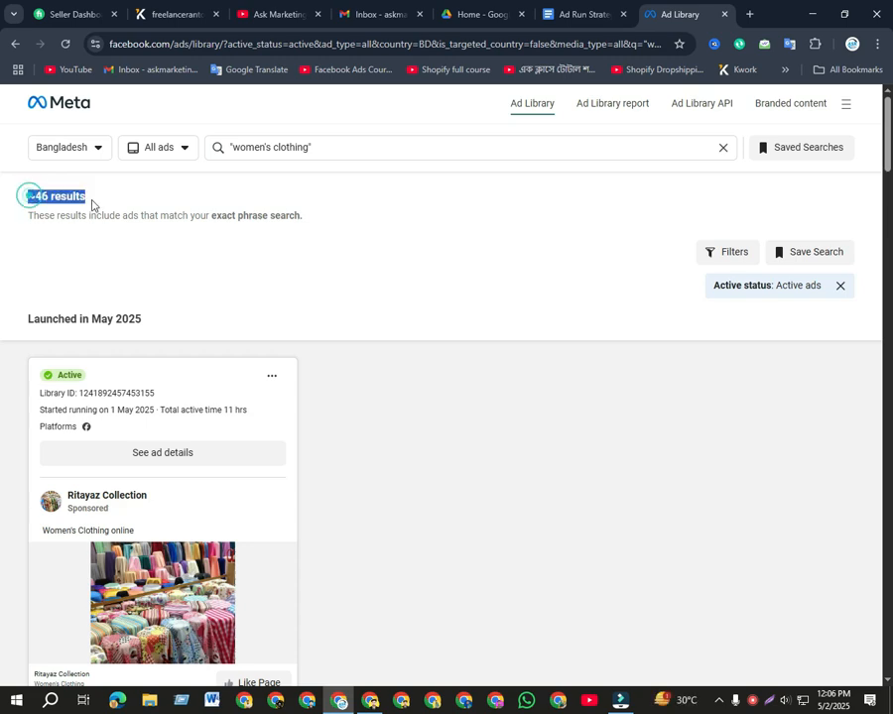
left_click(130, 198)
scroll(135, 199, "down", 2)
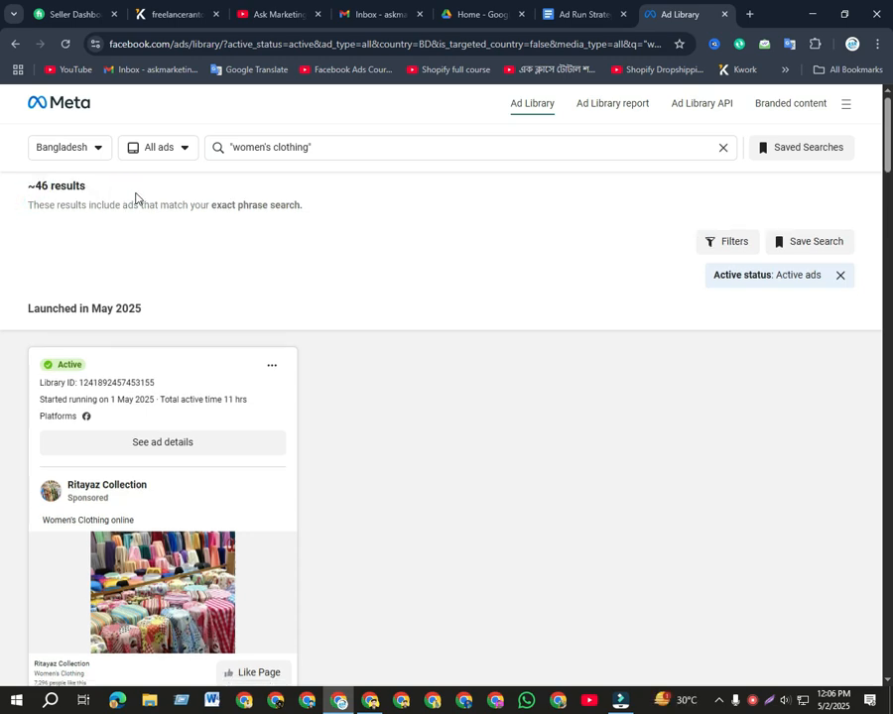
scroll(146, 494, "up", 2)
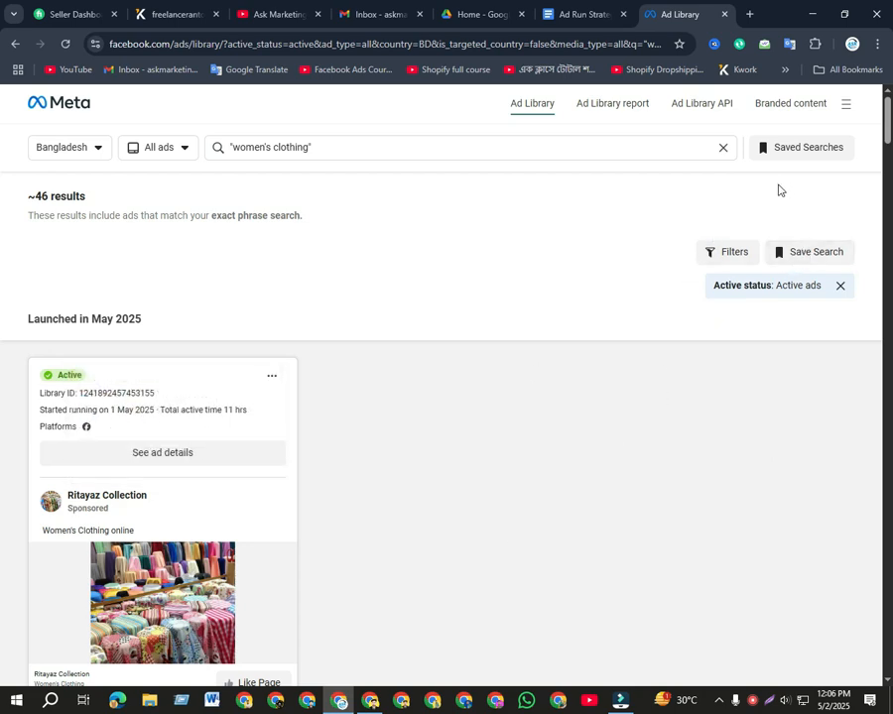
Review the language, advertiser, platform, media type, active status and date filters, then close them without applying changes
left_click(733, 253)
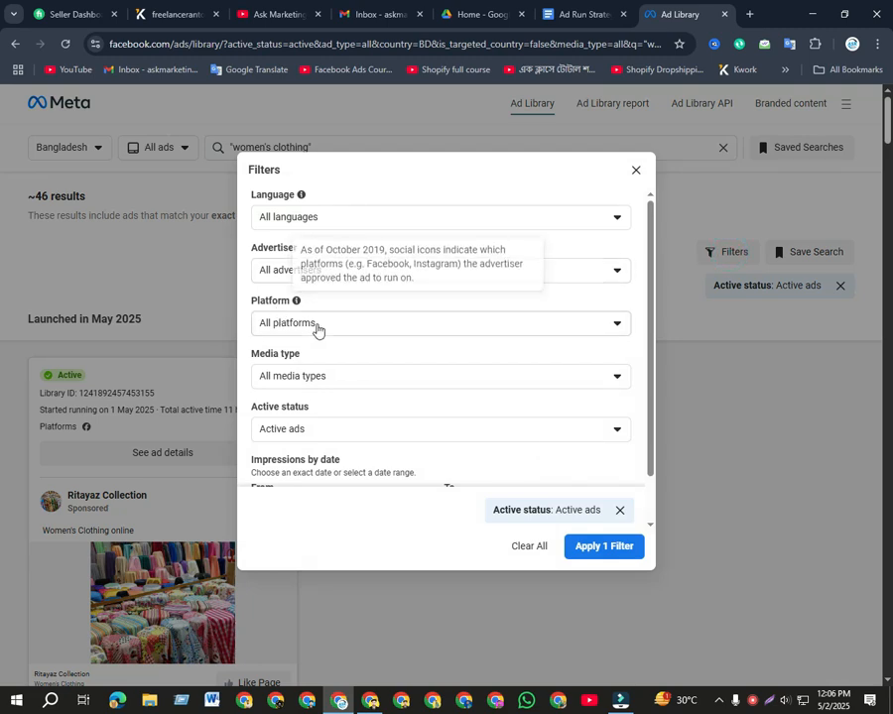
scroll(316, 369, "down", 1)
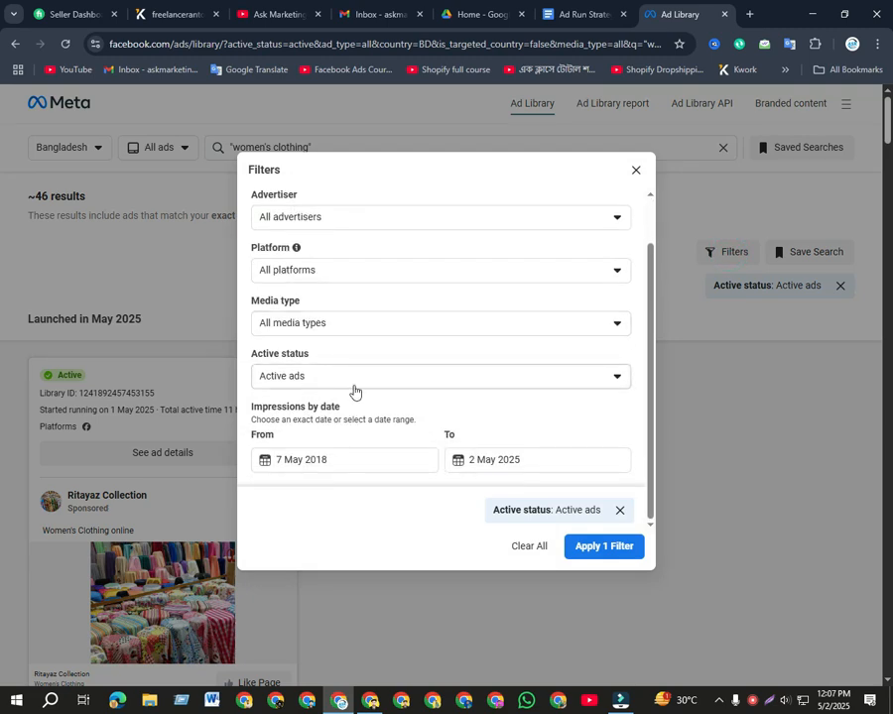
scroll(357, 390, "up", 1)
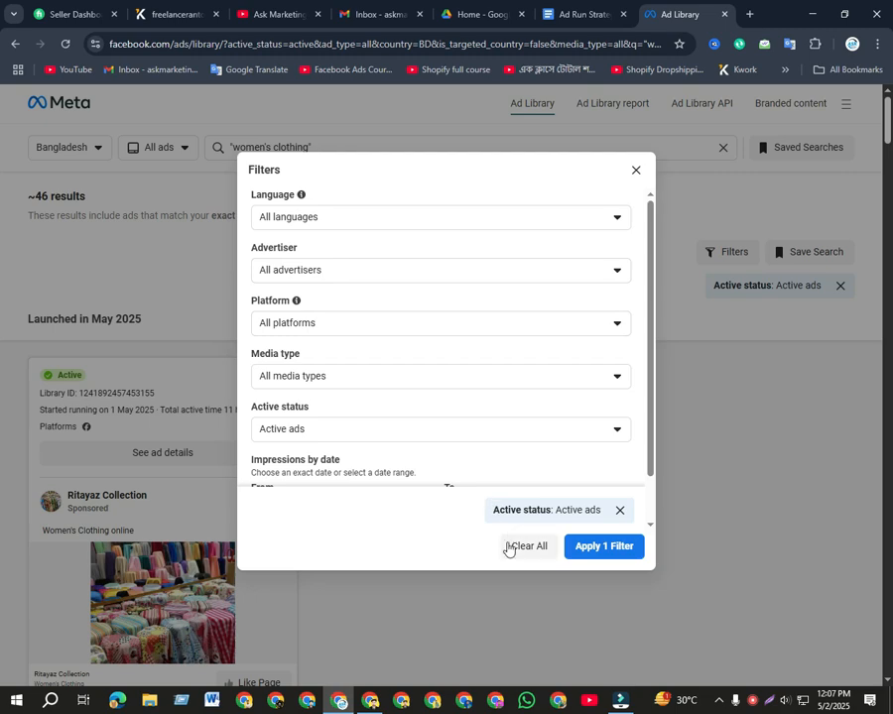
left_click(634, 172)
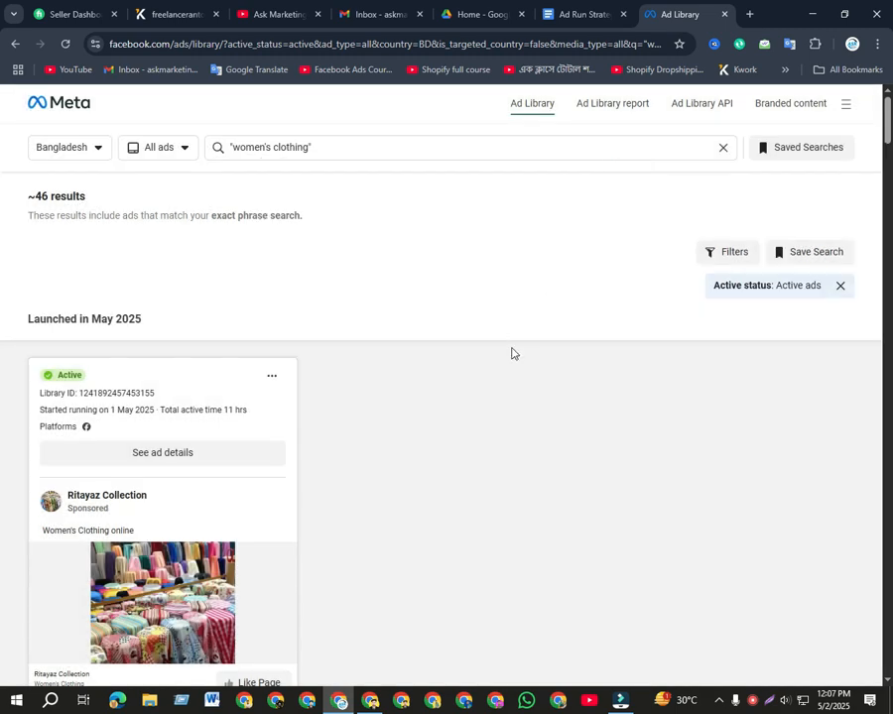
Browse the active women's clothing ads by launch month, examining their images, videos and ad copy, and return to the first result
scroll(462, 264, "down", 8)
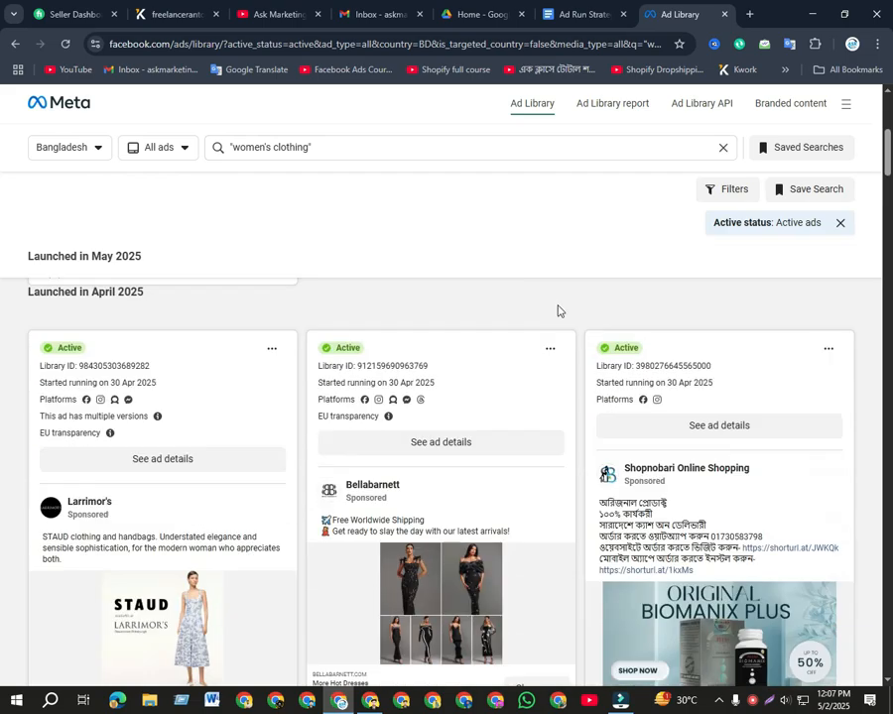
scroll(375, 462, "up", 5)
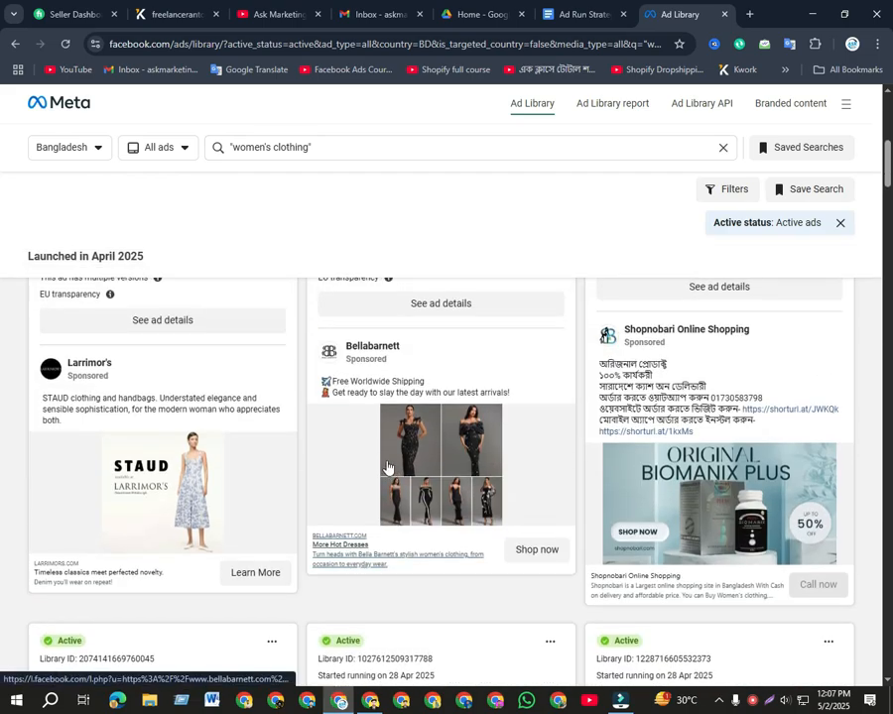
scroll(250, 387, "up", 2)
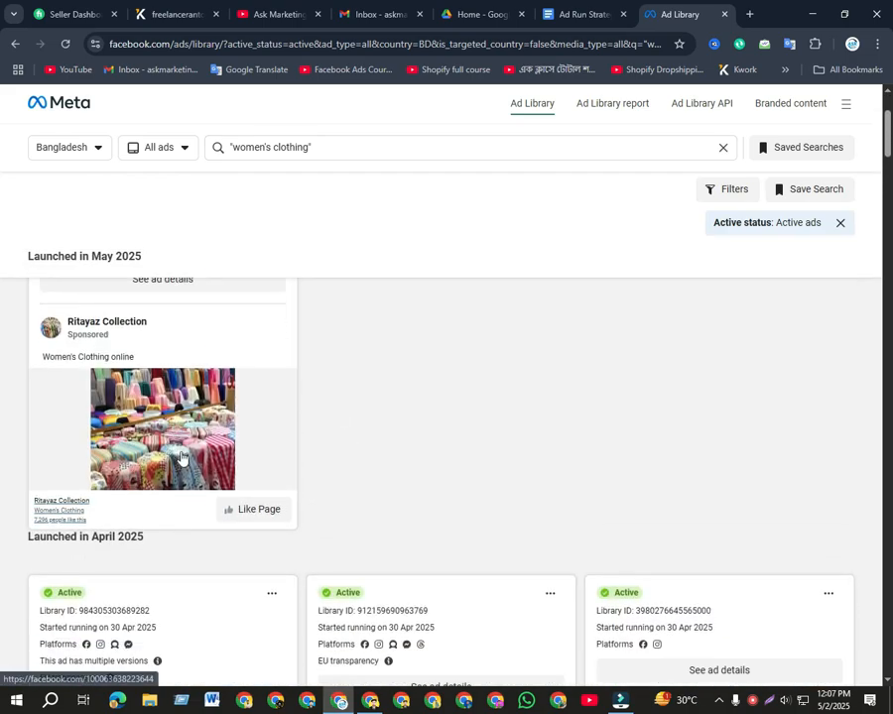
scroll(372, 460, "down", 3)
scroll(372, 463, "down", 3)
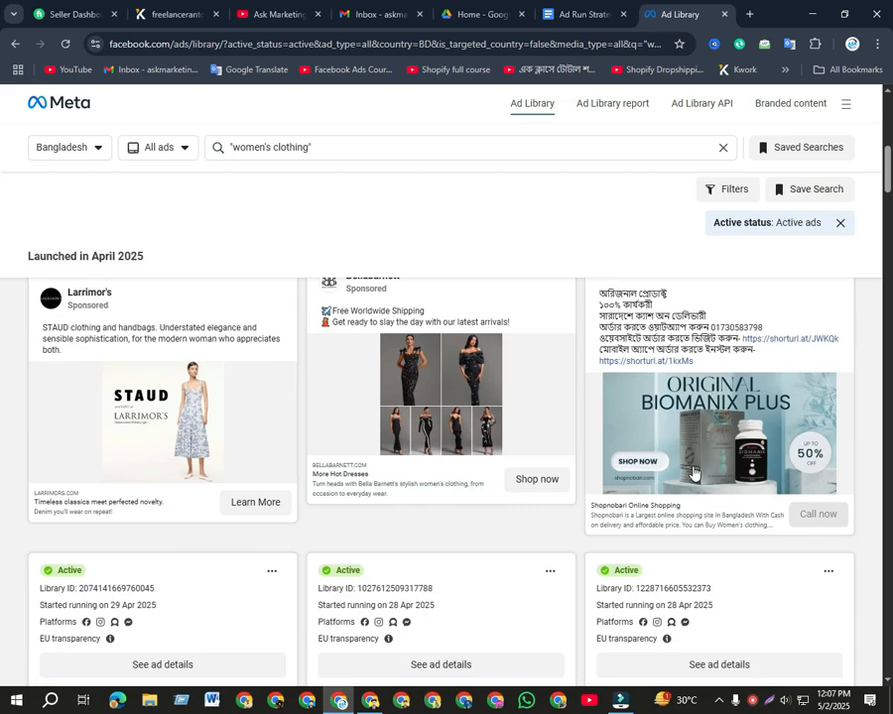
scroll(697, 470, "up", 1)
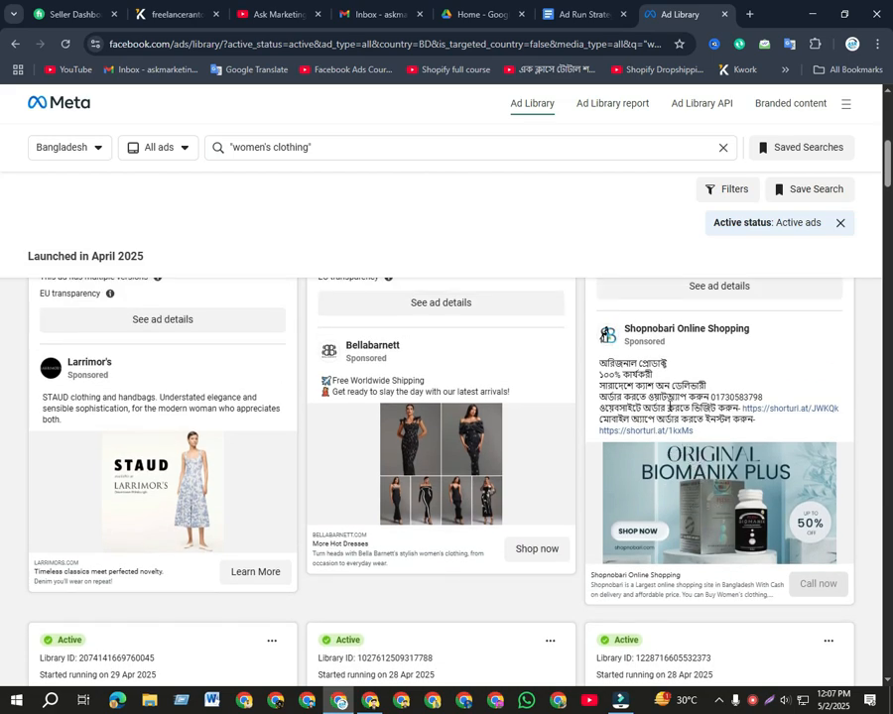
scroll(671, 408, "down", 10)
scroll(518, 436, "down", 12)
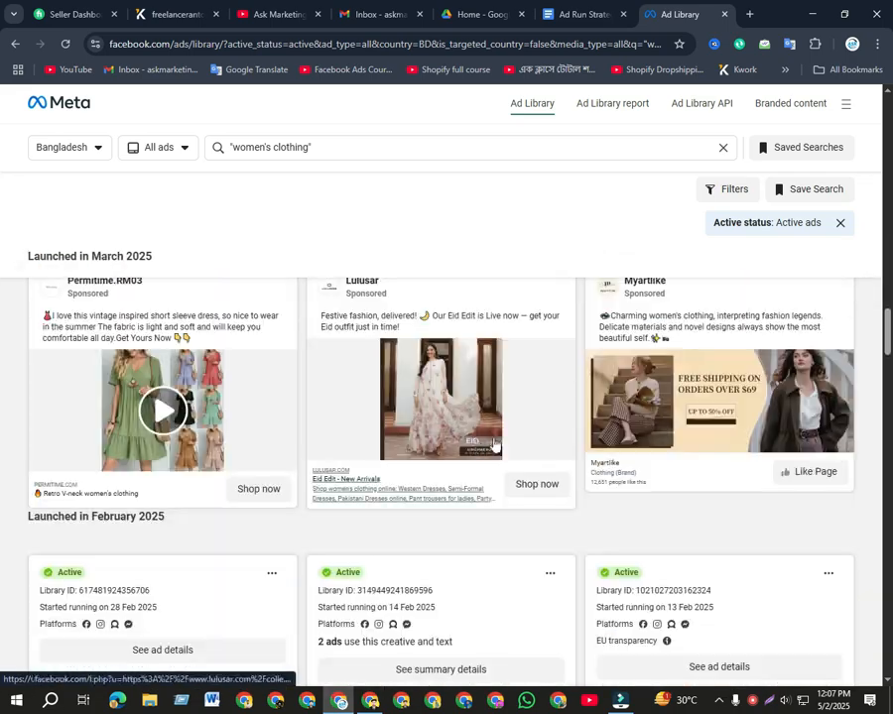
scroll(501, 496, "down", 10)
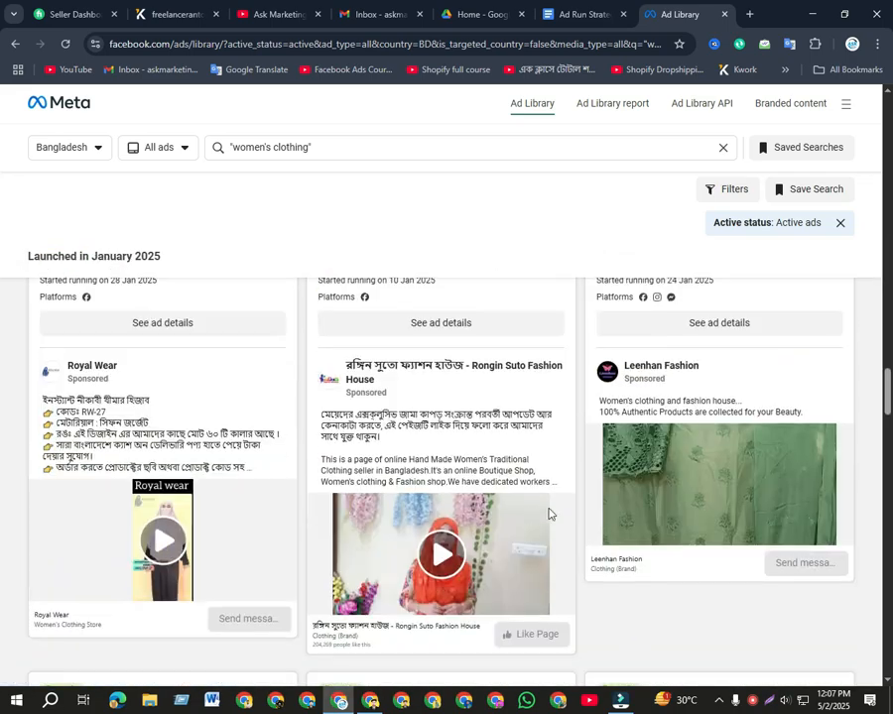
scroll(551, 514, "down", 3)
scroll(4, 401, "up", 3)
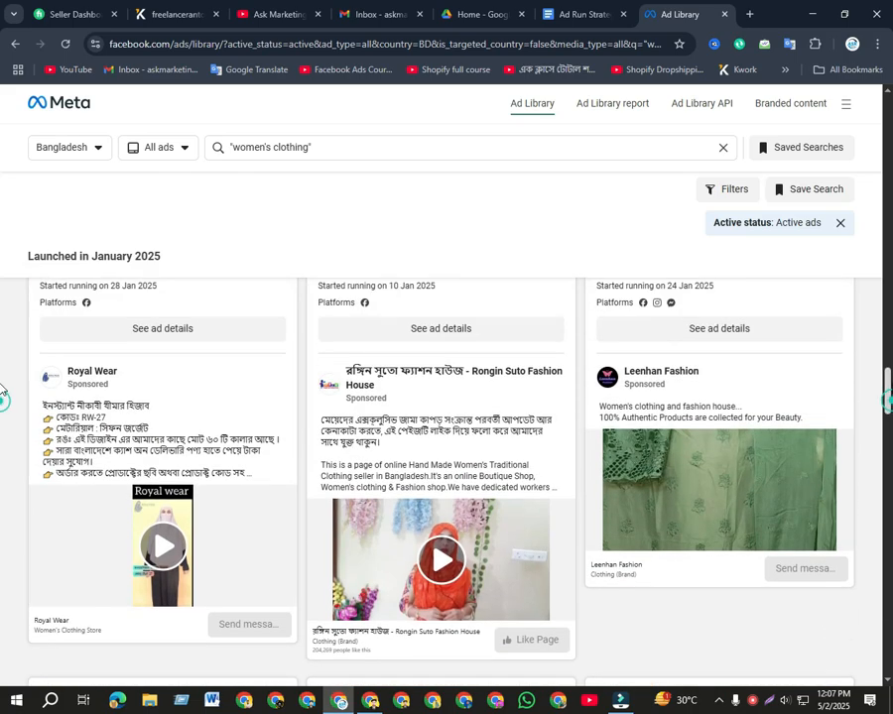
scroll(4, 397, "up", 20)
scroll(298, 441, "down", 2)
scroll(238, 436, "up", 2)
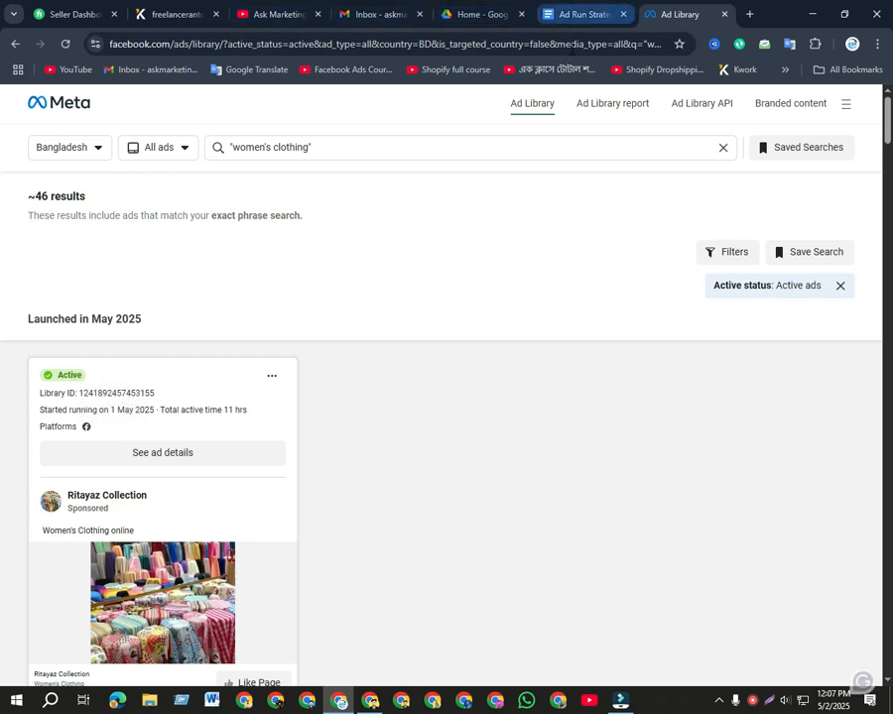
Check the strategy document's conversion platform entry, then return to the Meta Ad Library and examine the first ad's platform
left_click(581, 14)
scroll(447, 361, "down", 3)
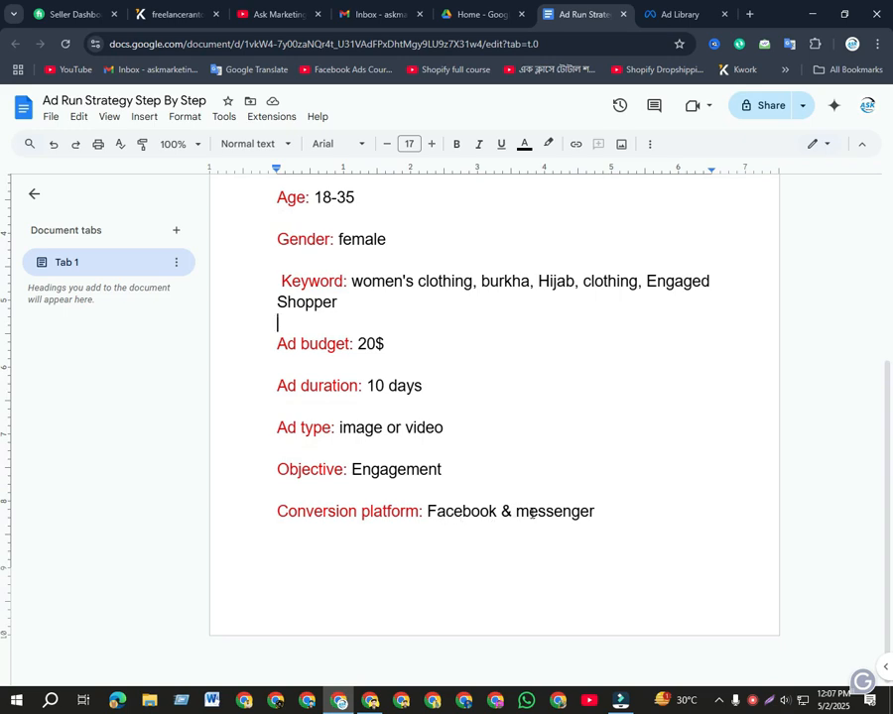
left_click(675, 14)
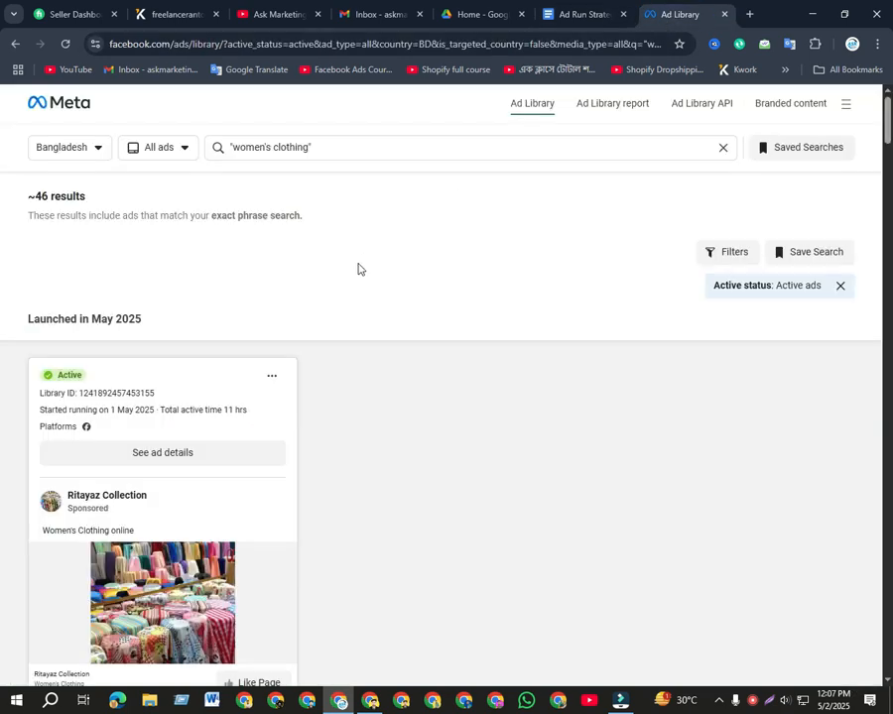
scroll(338, 365, "down", 5)
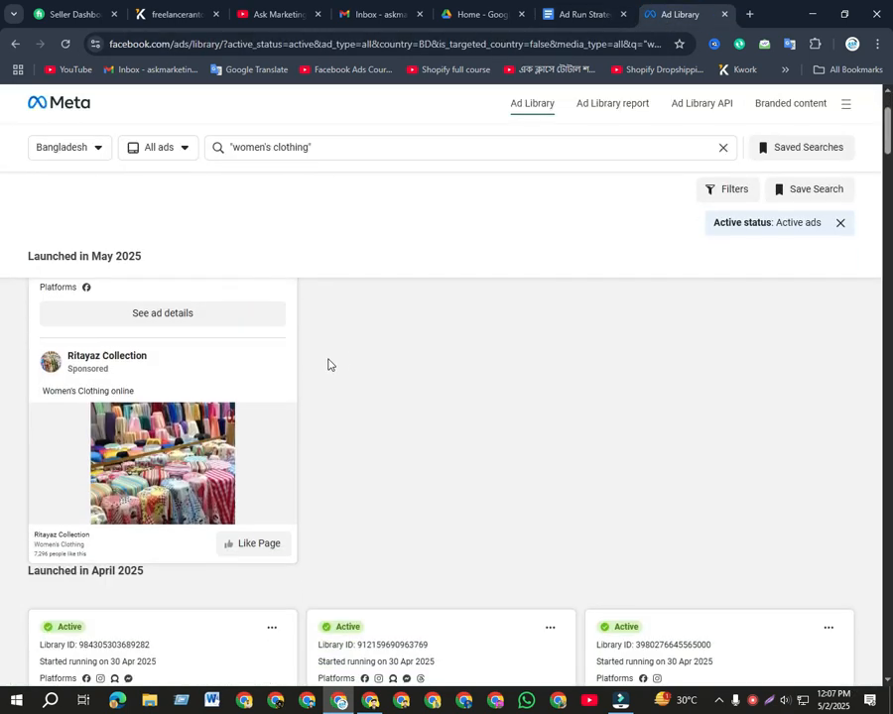
scroll(239, 367, "up", 3)
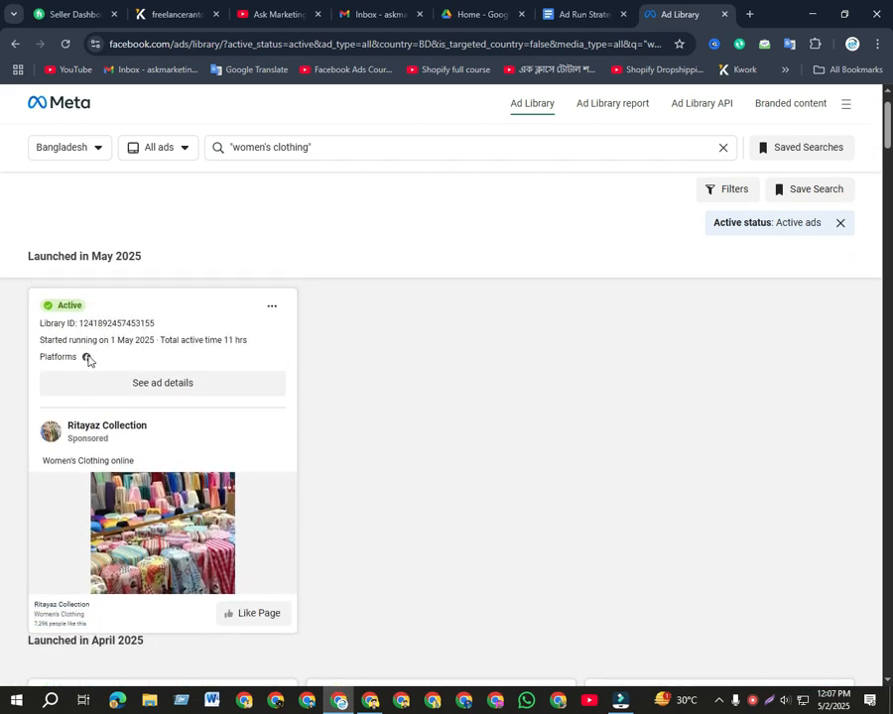
Browse the April 2025 women's clothing ads, comparing the platforms on which each ad runs, including Instagram and Messenger
scroll(333, 407, "down", 4)
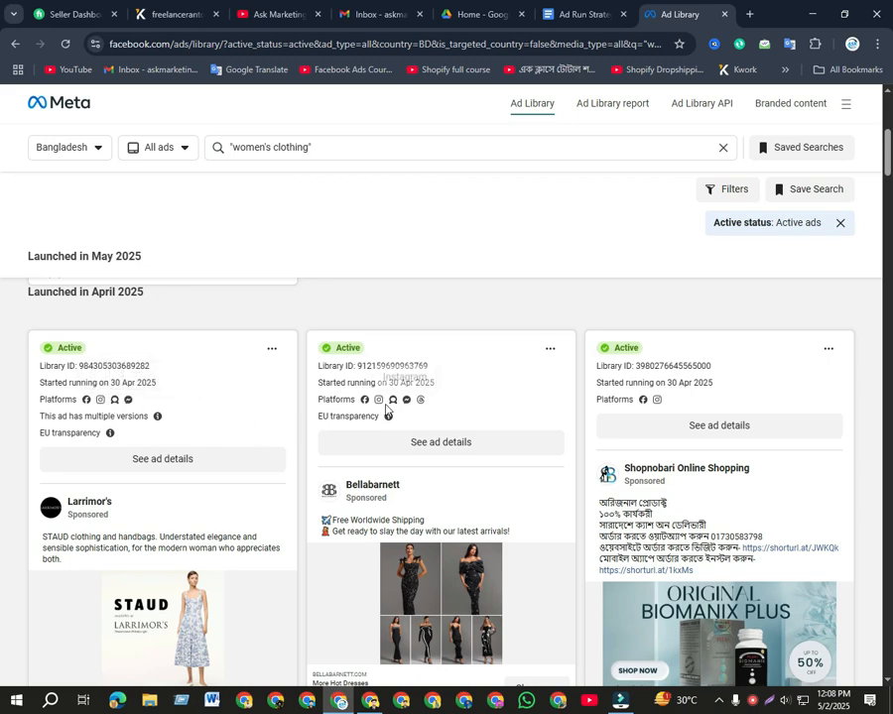
scroll(655, 399, "down", 3)
scroll(556, 412, "down", 2)
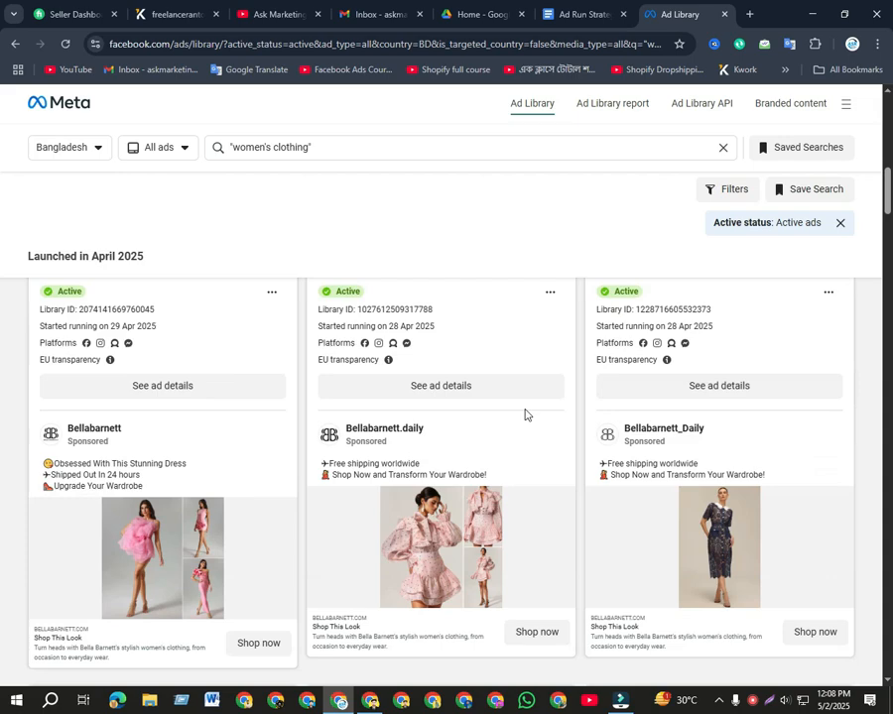
scroll(595, 456, "up", 3)
scroll(285, 445, "down", 2)
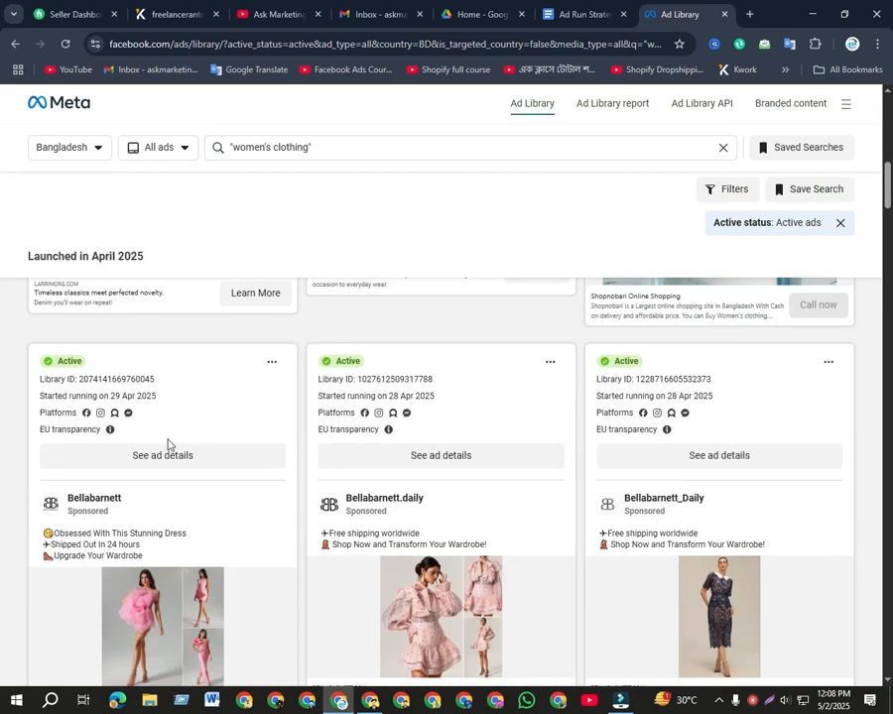
scroll(671, 413, "down", 5)
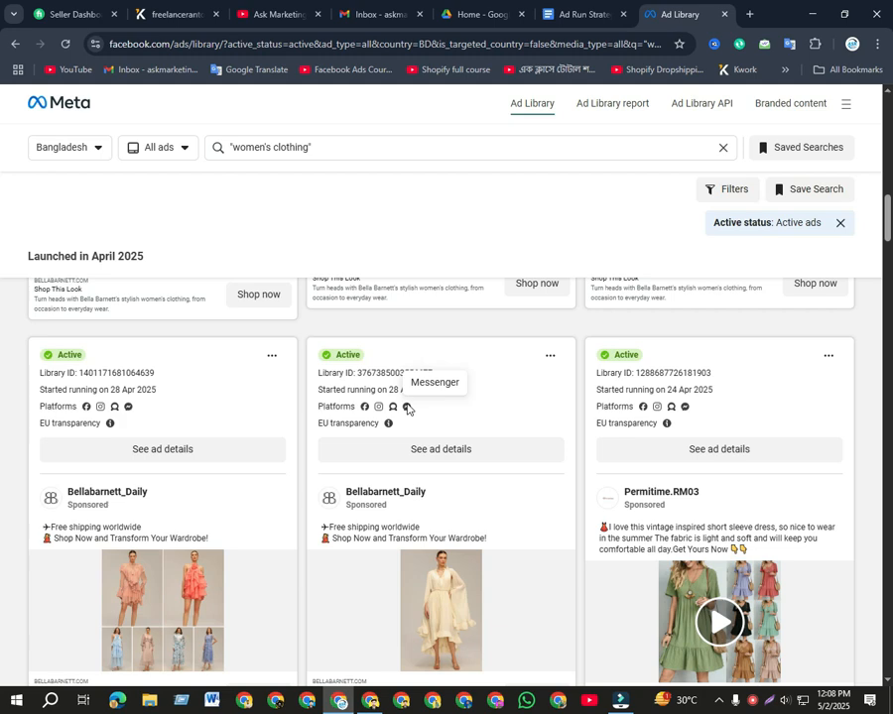
scroll(407, 409, "up", 1)
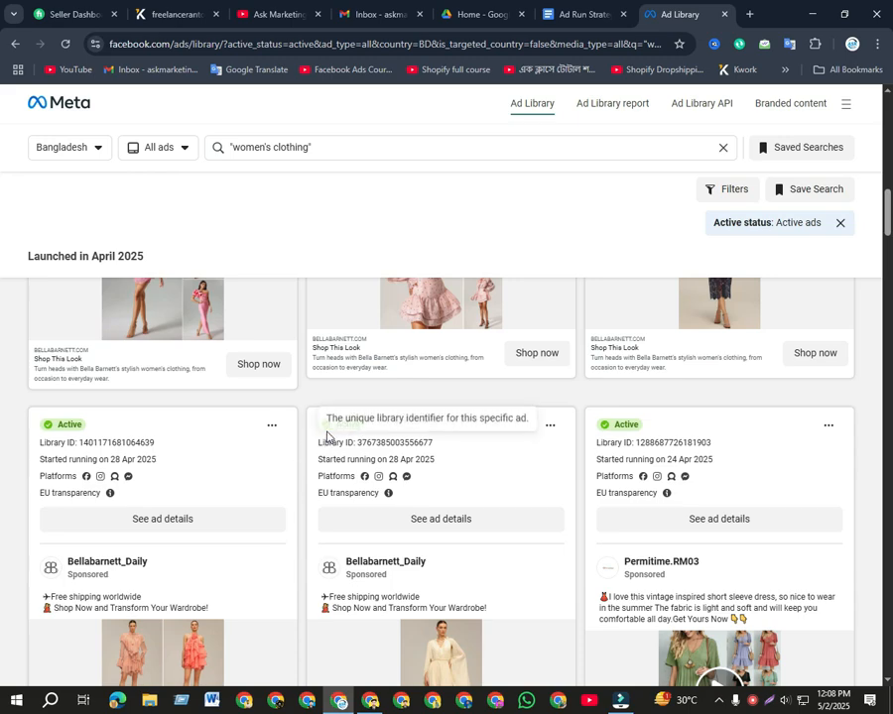
scroll(337, 427, "up", 2)
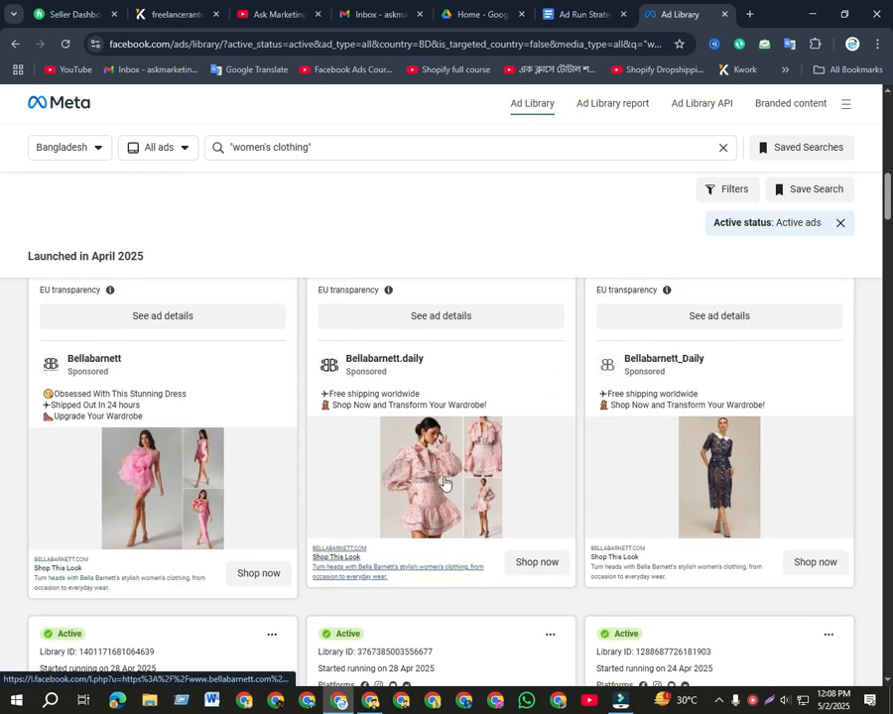
scroll(443, 478, "up", 3)
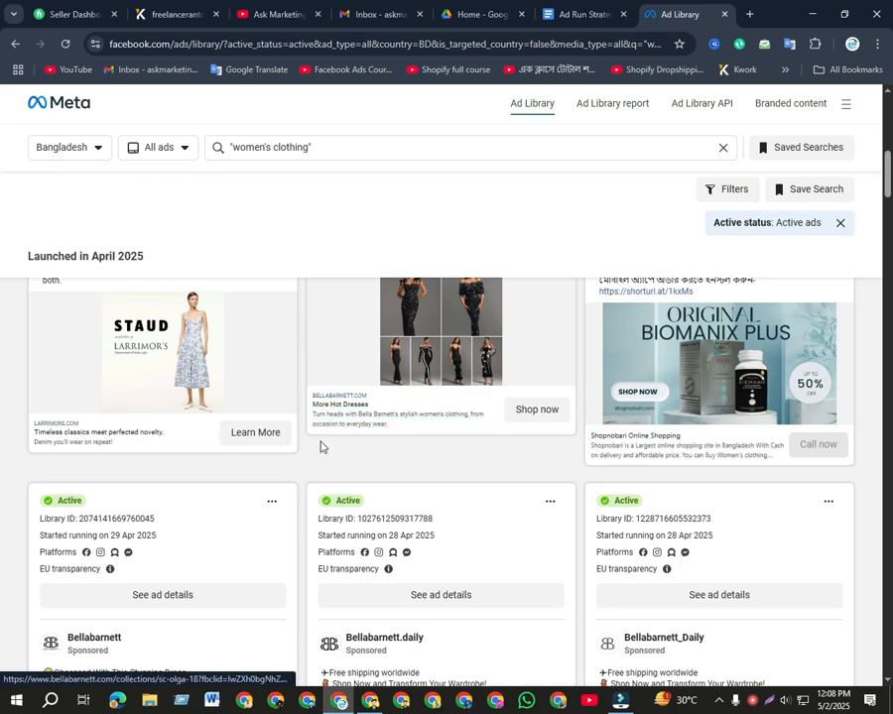
scroll(308, 437, "up", 2)
scroll(314, 391, "up", 3)
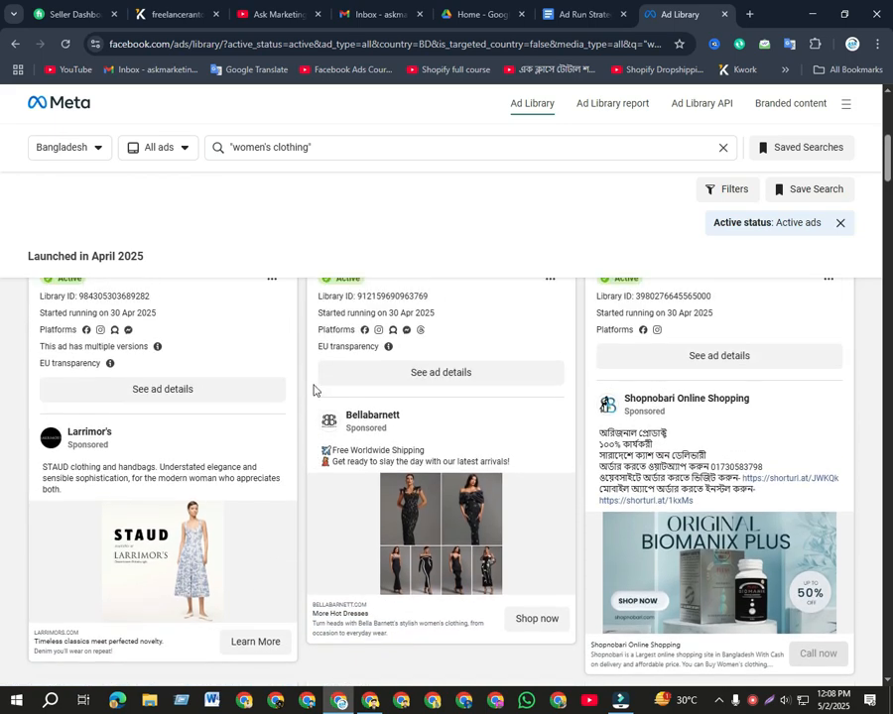
Compare the strategy document with the Ad Library results, highlighting the document's Objective and Conversion platform entries
left_click(580, 14)
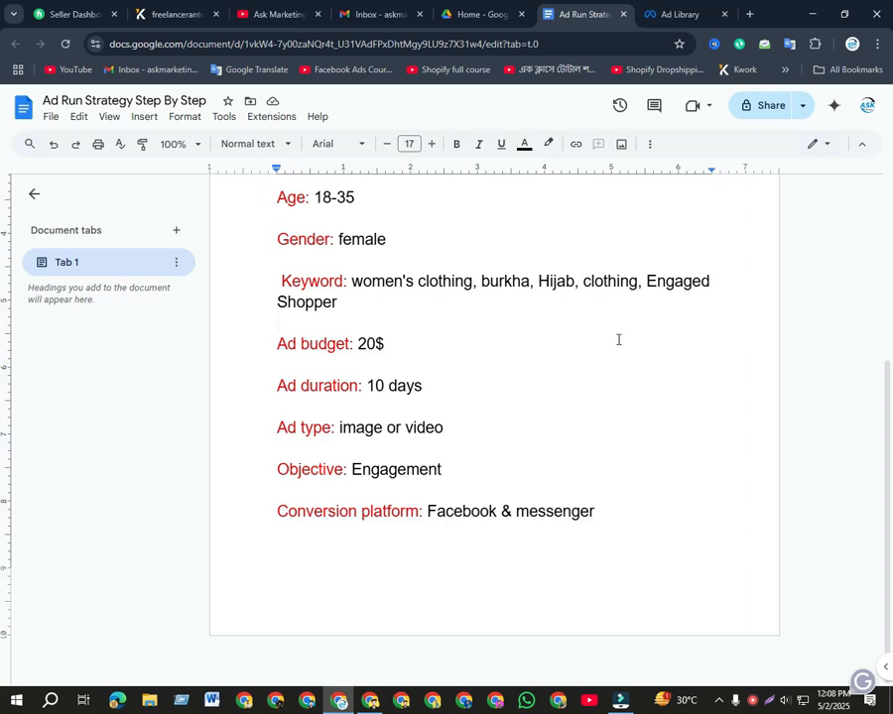
left_click(675, 14)
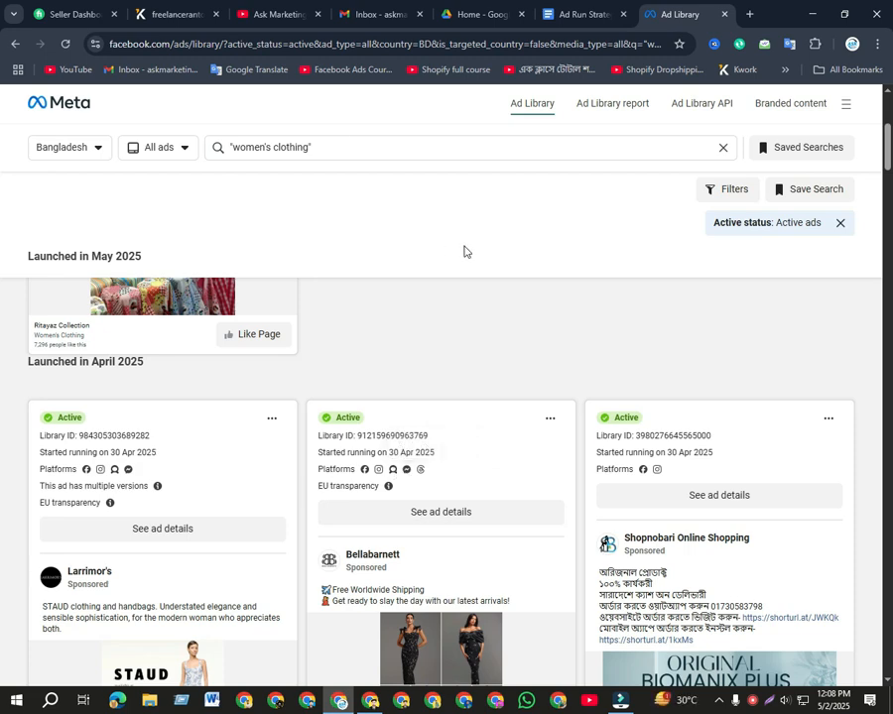
left_click(581, 10)
left_click_drag(481, 484, 307, 462)
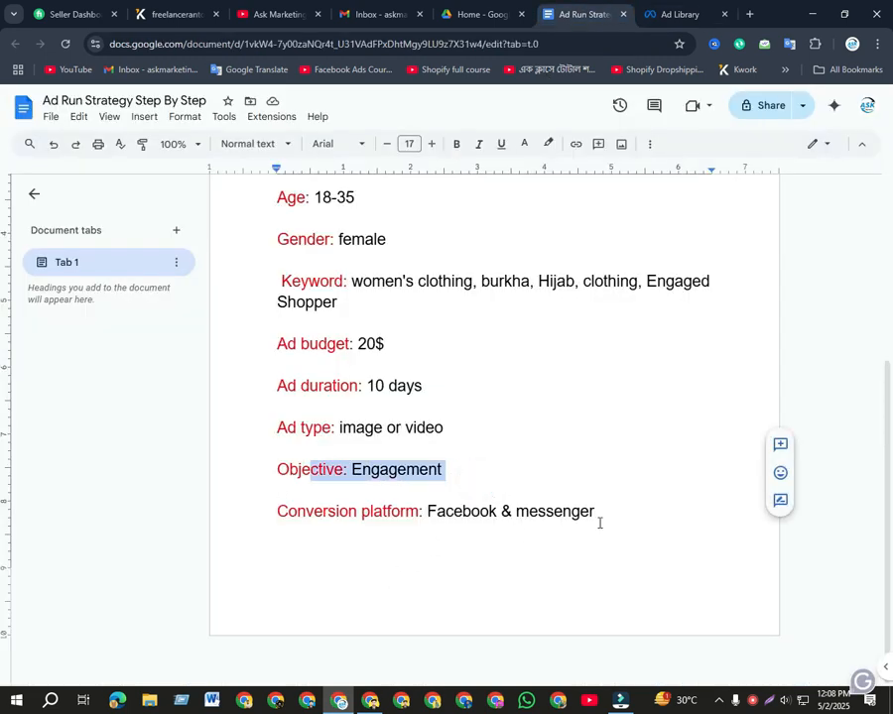
left_click_drag(608, 511, 270, 488)
left_click(520, 419)
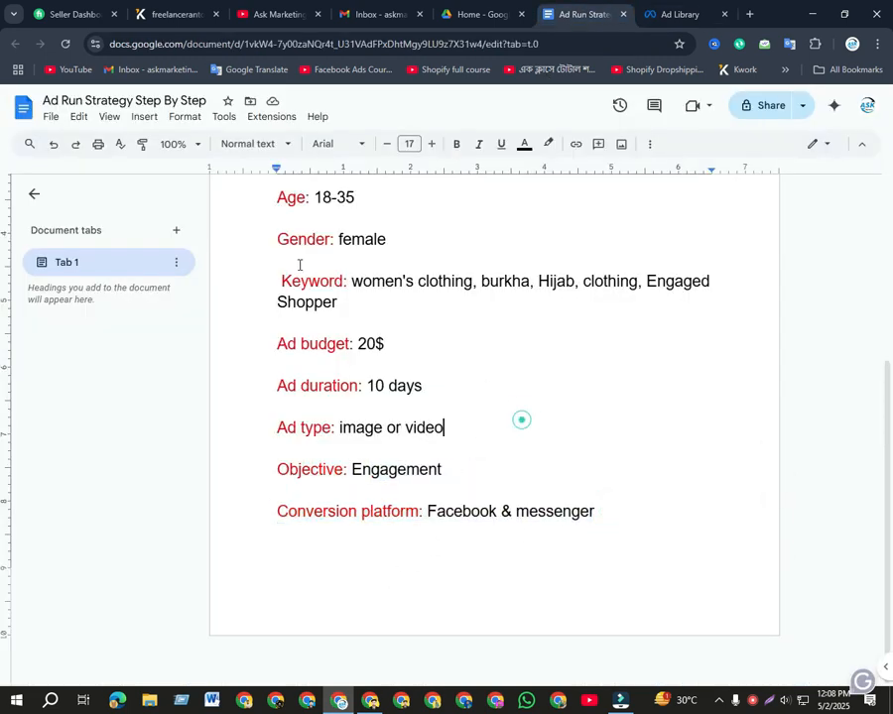
In the Meta Ad Library, view the Ritayaz Collection ad's details, highlight the advertiser's More info text and compare it with the strategy document's keywords
left_click(657, 10)
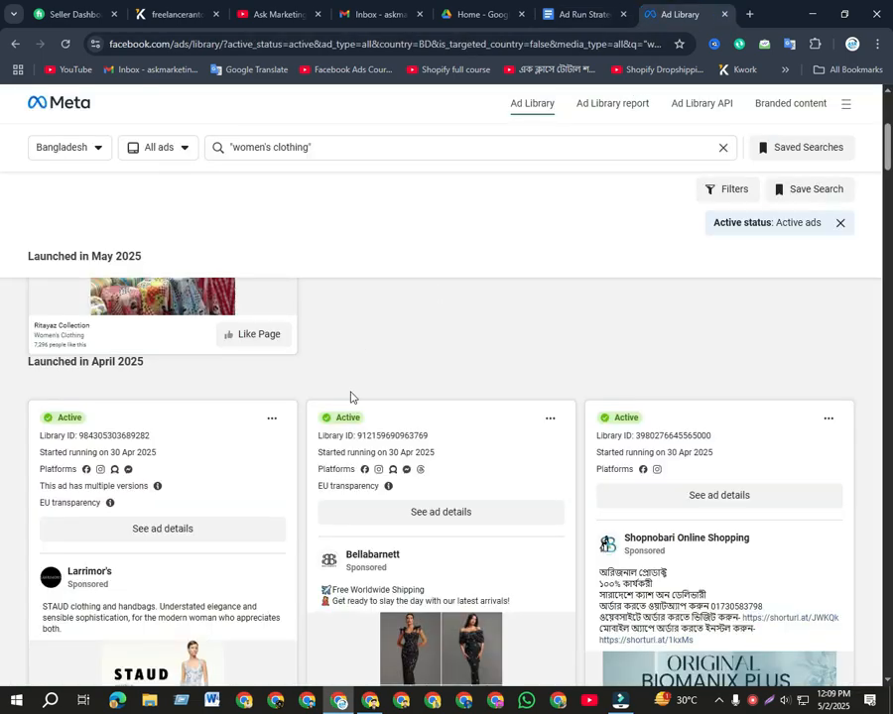
scroll(352, 441, "up", 5)
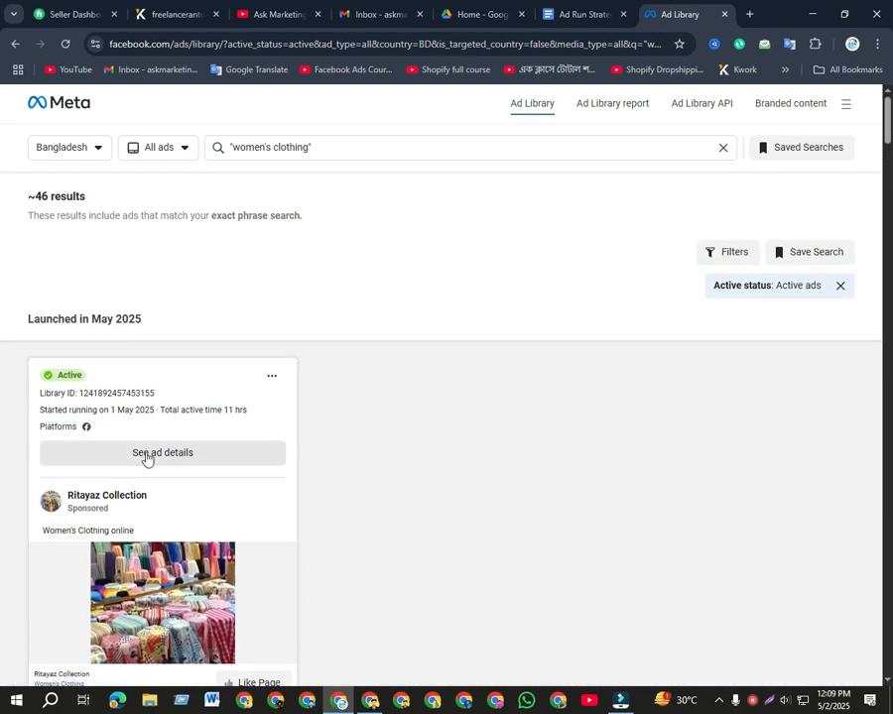
left_click(197, 463)
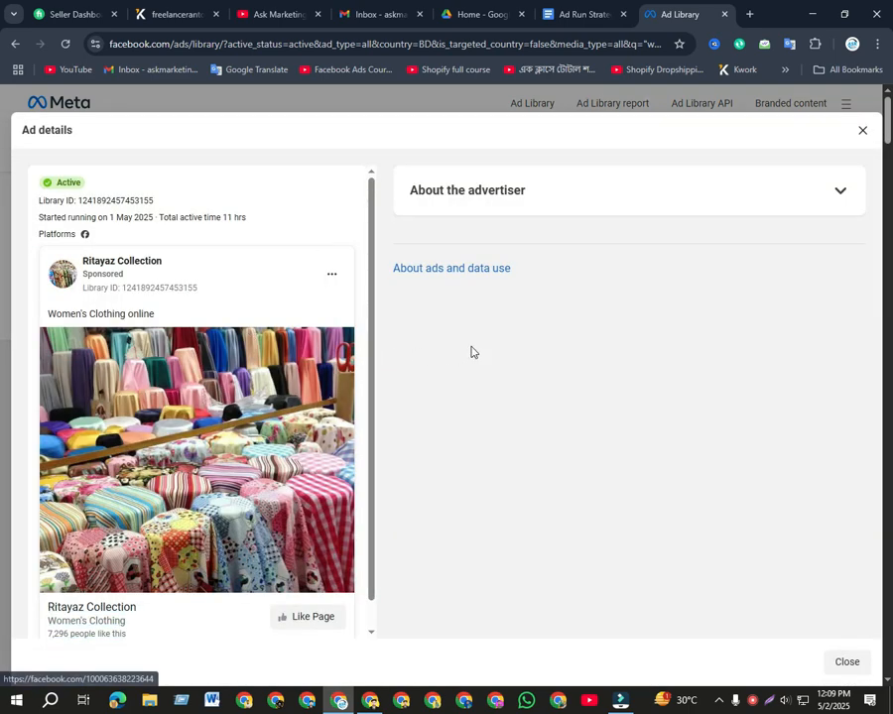
left_click(840, 194)
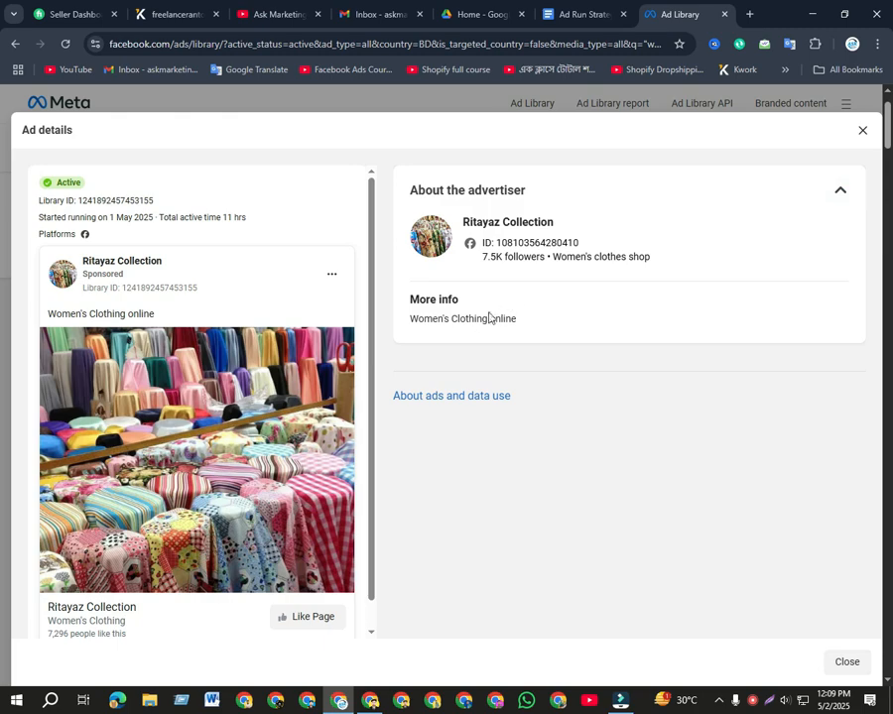
left_click_drag(493, 319, 408, 320)
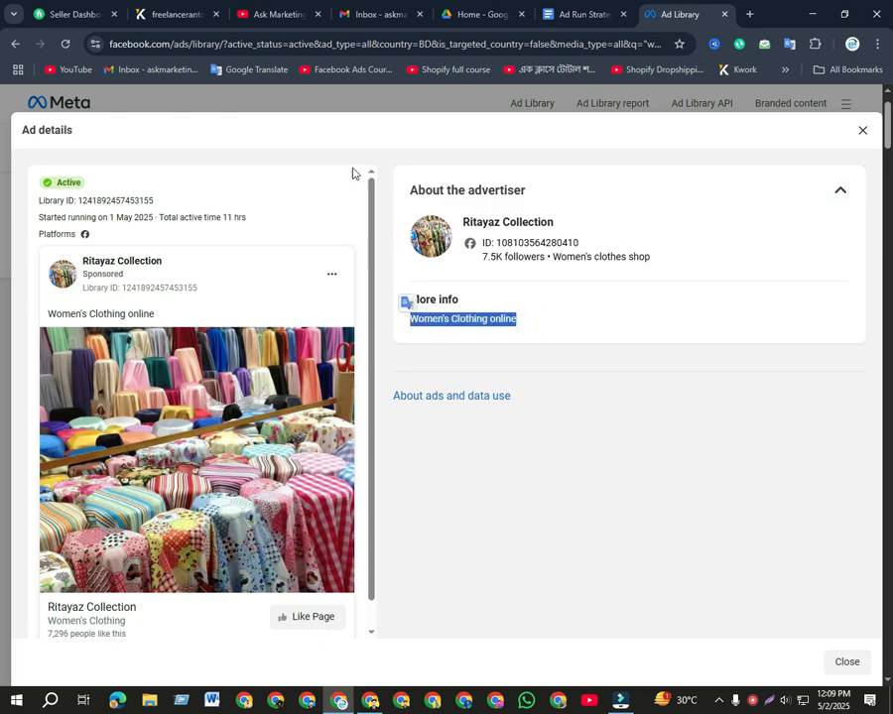
left_click(576, 14)
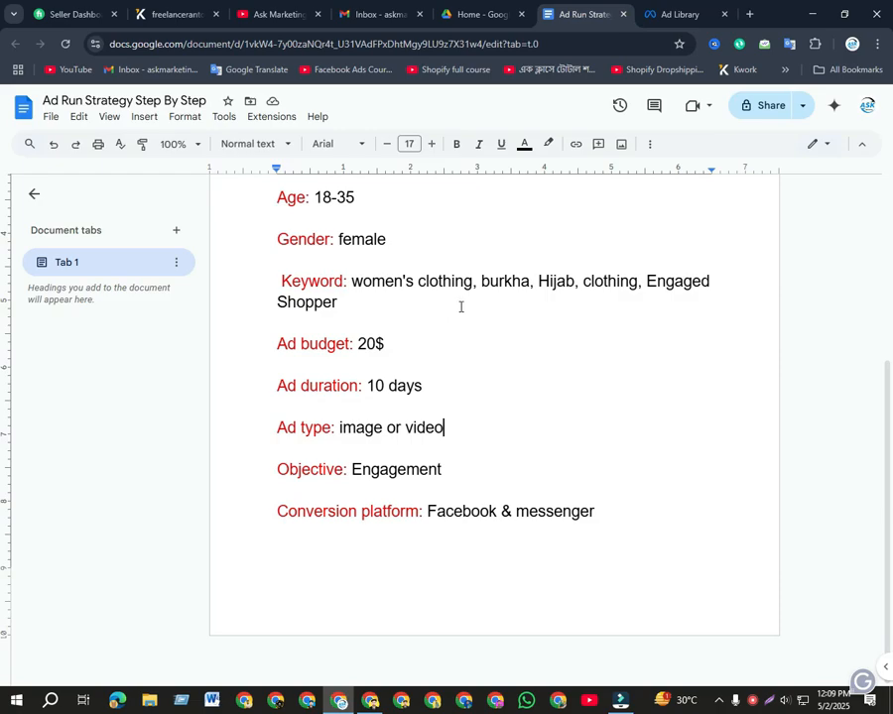
left_click(695, 12)
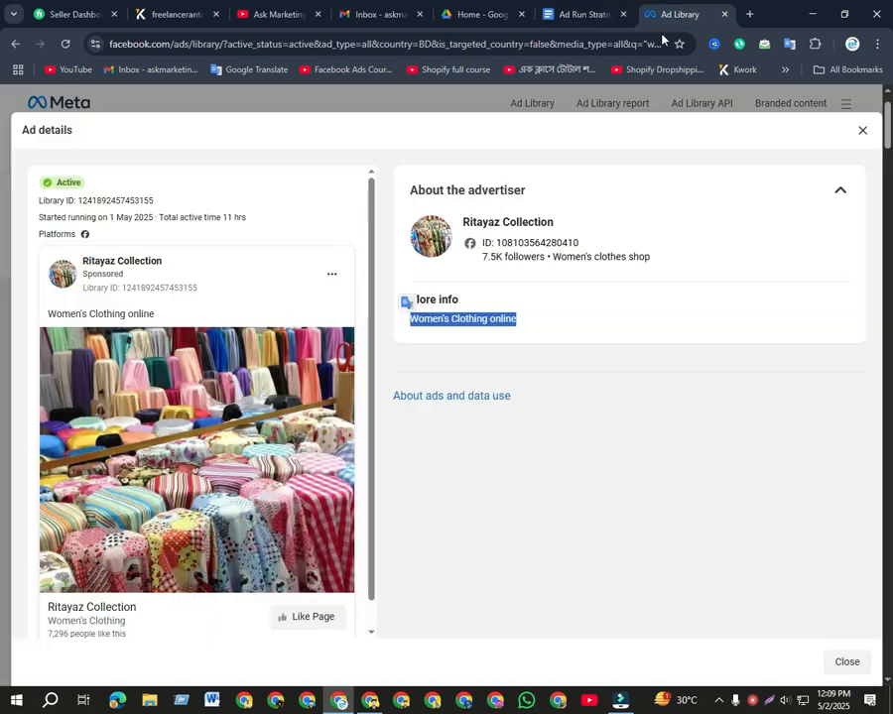
Close the Ritayaz Collection ad's details, open the first Bellabarnett ad's details and expand the information about its advertiser
left_click(863, 131)
scroll(524, 373, "down", 4)
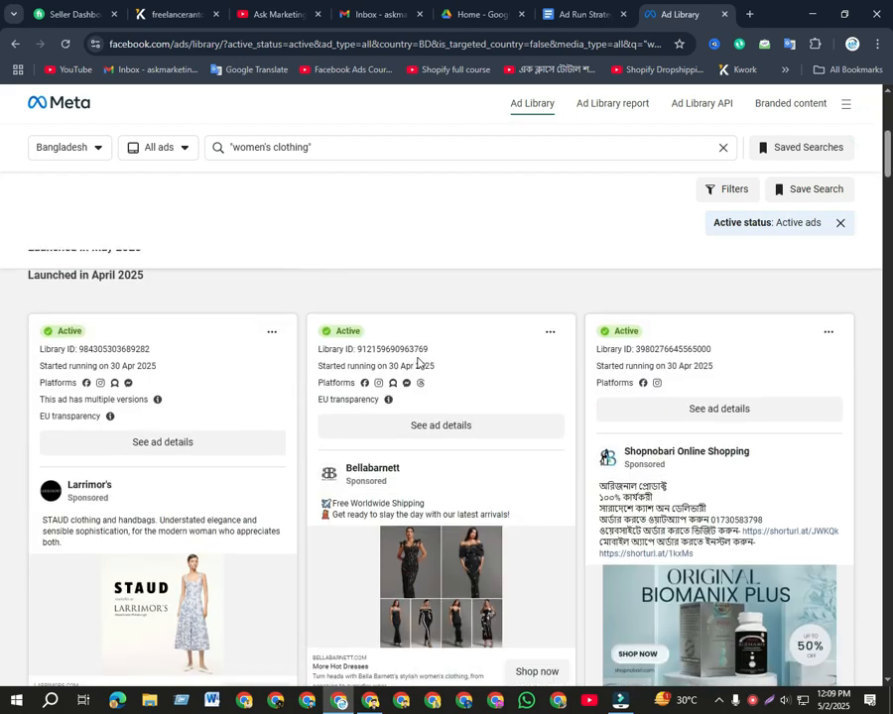
scroll(415, 363, "up", 1)
left_click(410, 375)
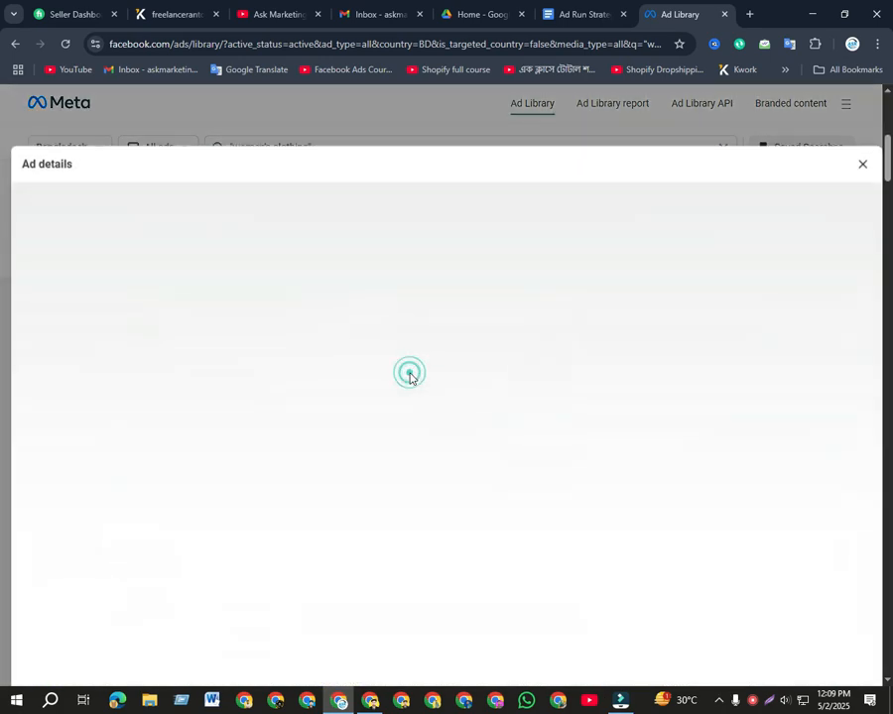
left_click(828, 262)
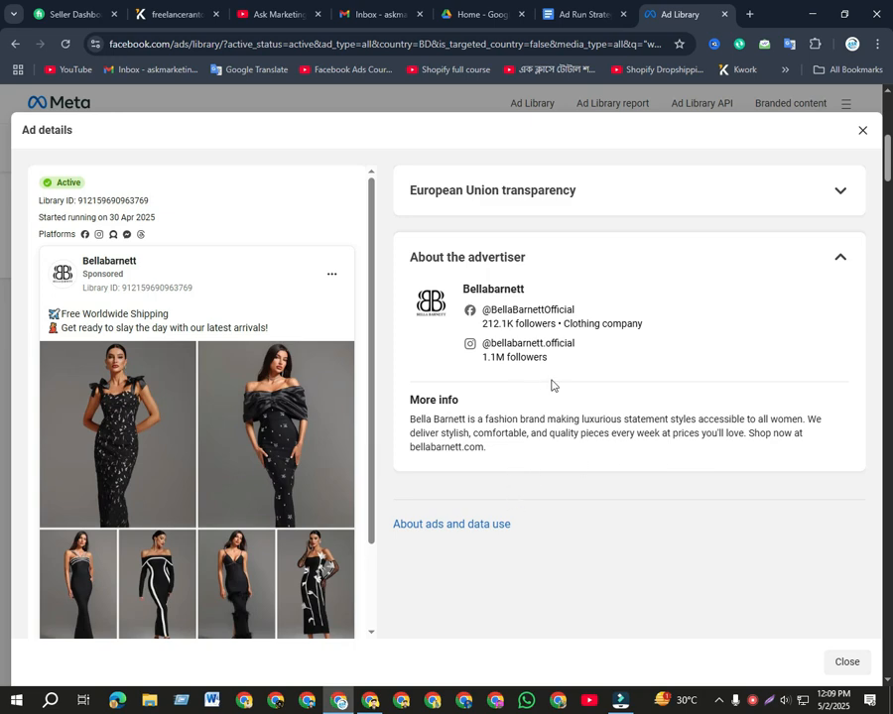
Expand the Bellabarnett ad's European Union transparency section and examine its reach by location, age and gender down to the advertiser information
left_click(839, 195)
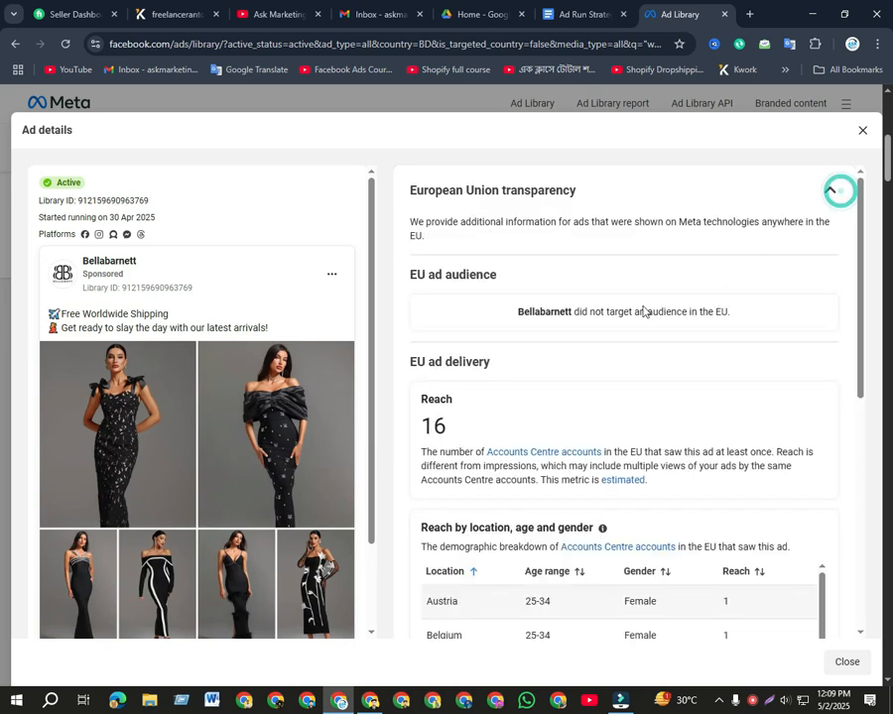
scroll(631, 321, "down", 2)
scroll(631, 324, "down", 1)
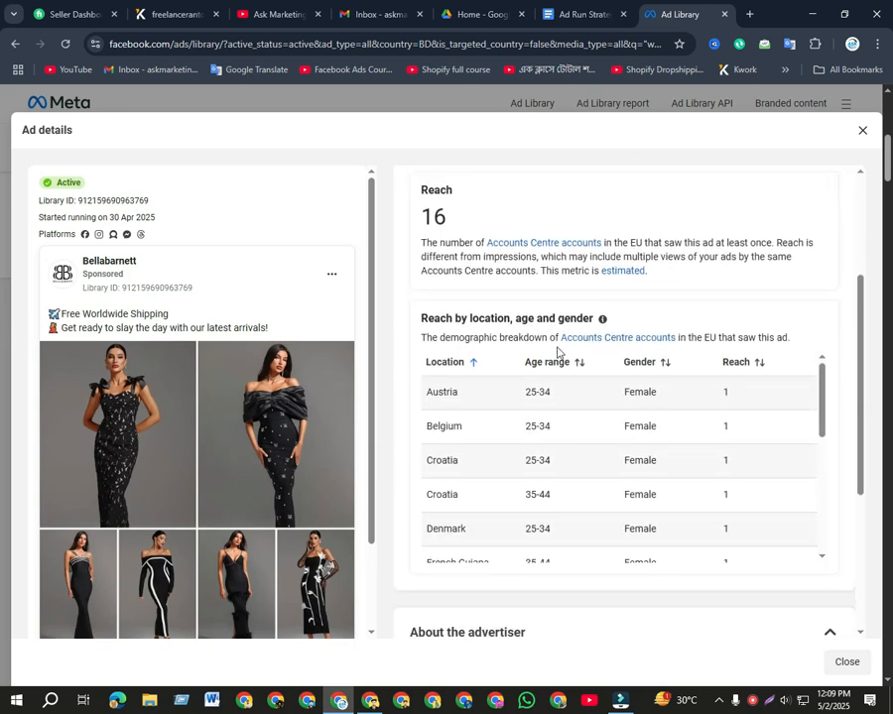
scroll(449, 392, "down", 1)
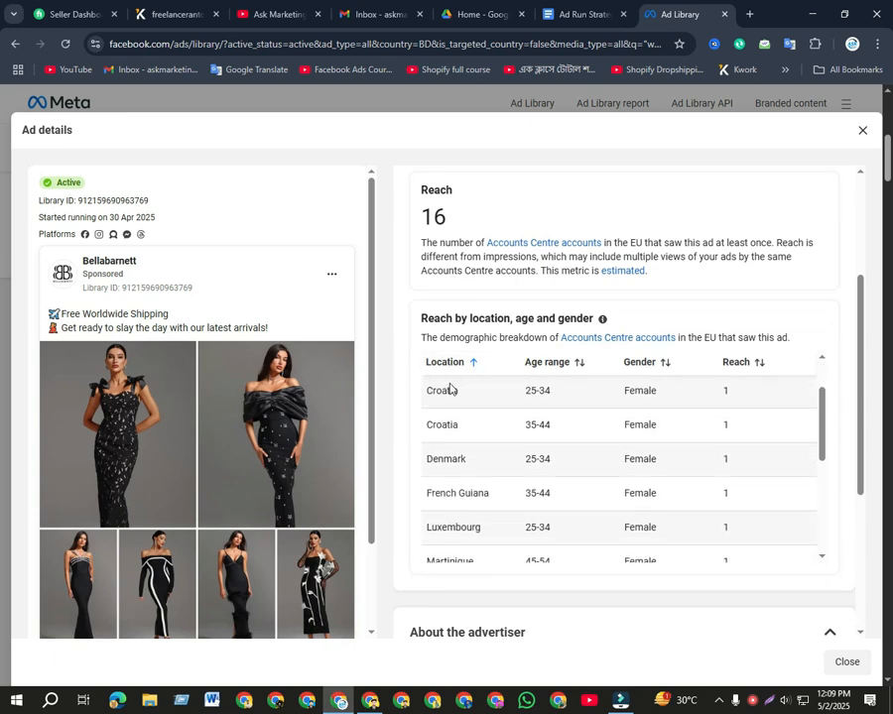
scroll(452, 437, "down", 1)
scroll(451, 508, "down", 2)
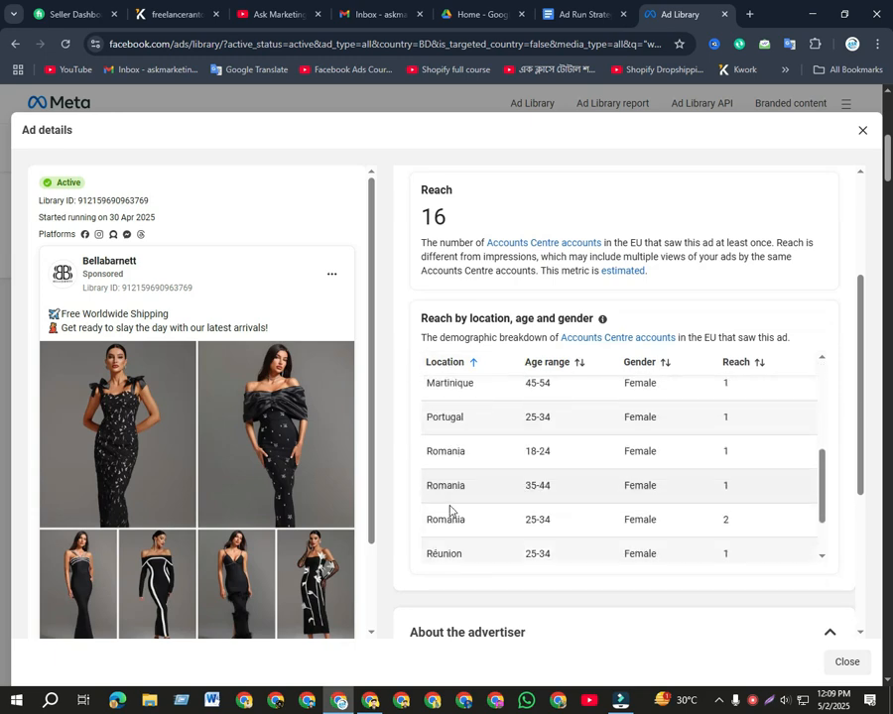
scroll(448, 514, "down", 1)
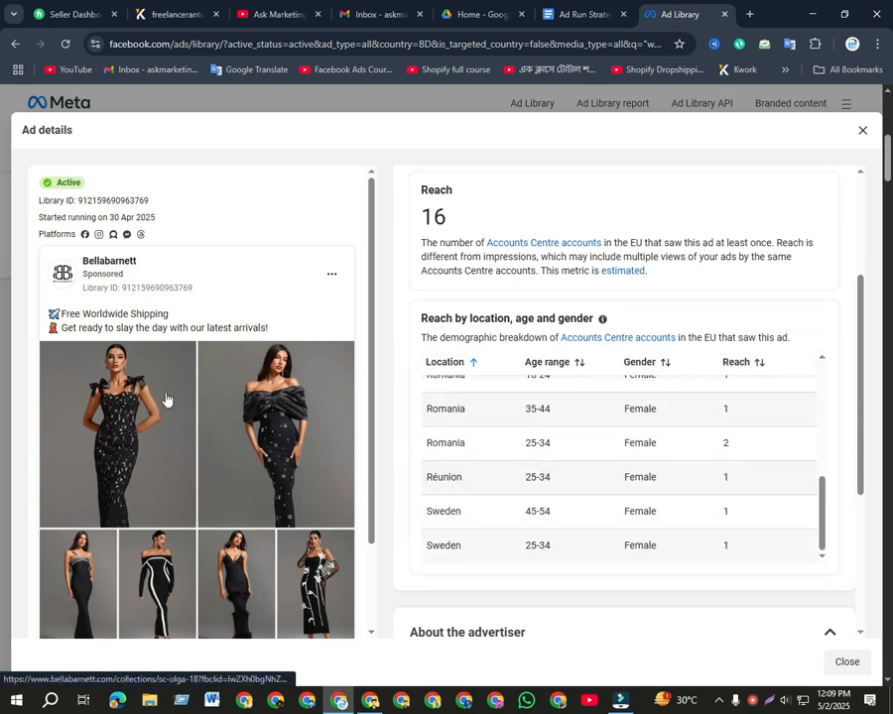
scroll(520, 453, "down", 1)
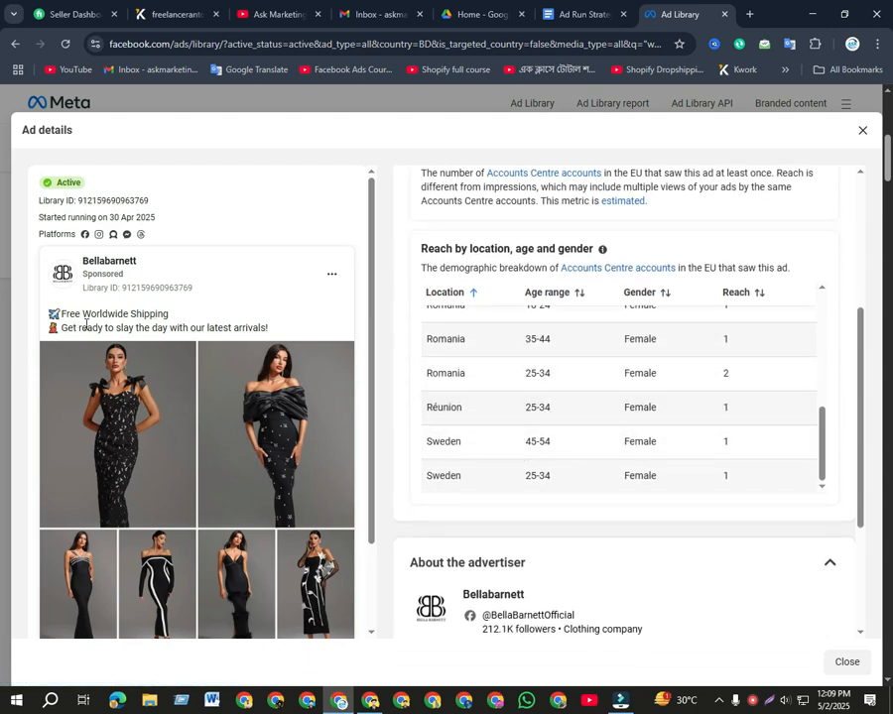
scroll(474, 389, "down", 2)
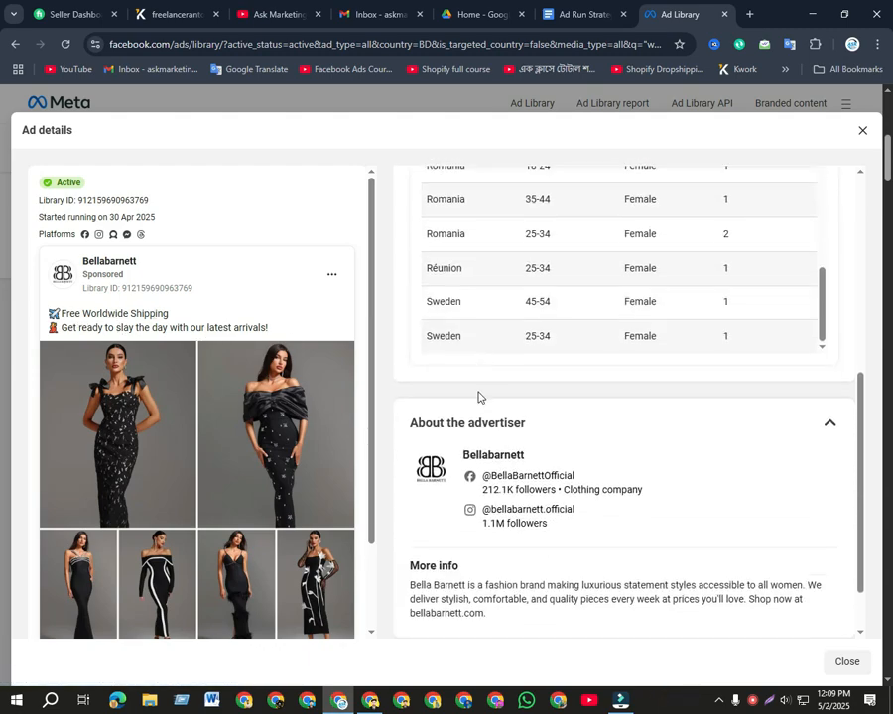
Go through the ad's EU reach table again from its first row, examining the location, age range, gender and reach columns
scroll(479, 396, "up", 2)
scroll(449, 407, "up", 2)
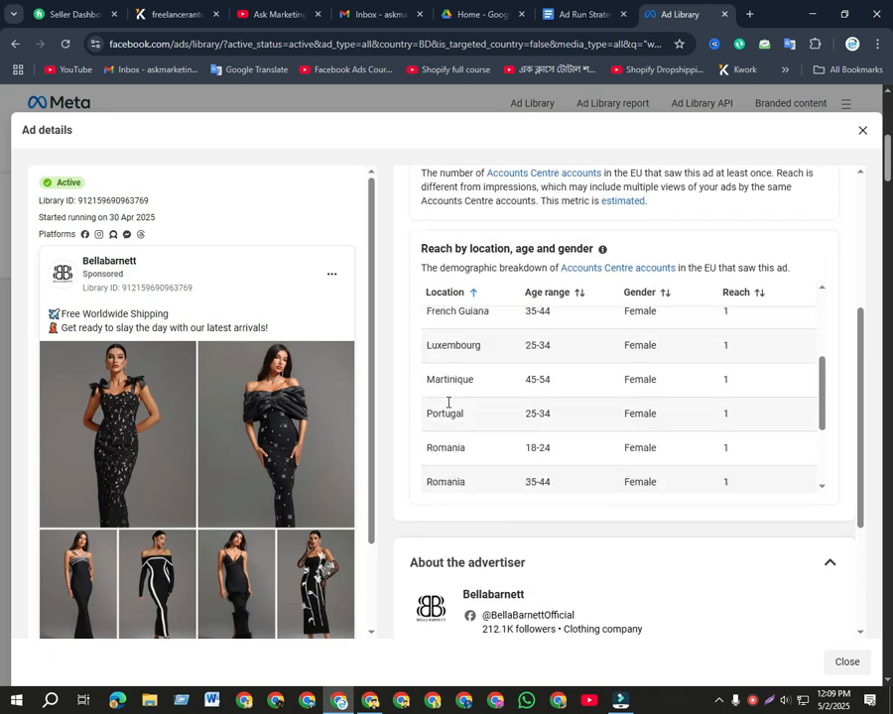
scroll(447, 403, "up", 3)
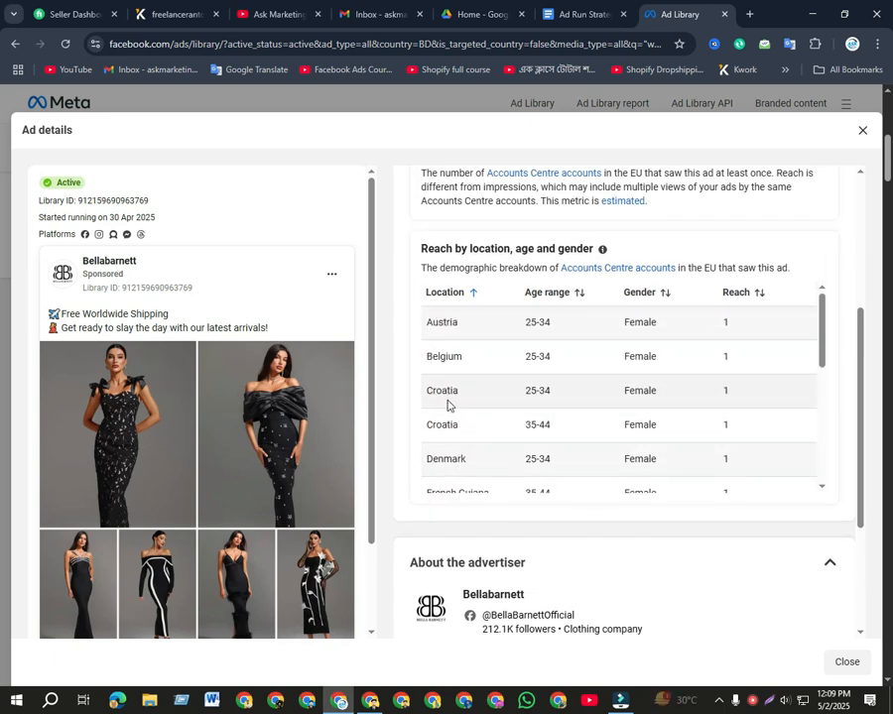
scroll(454, 402, "up", 2)
scroll(596, 417, "down", 1)
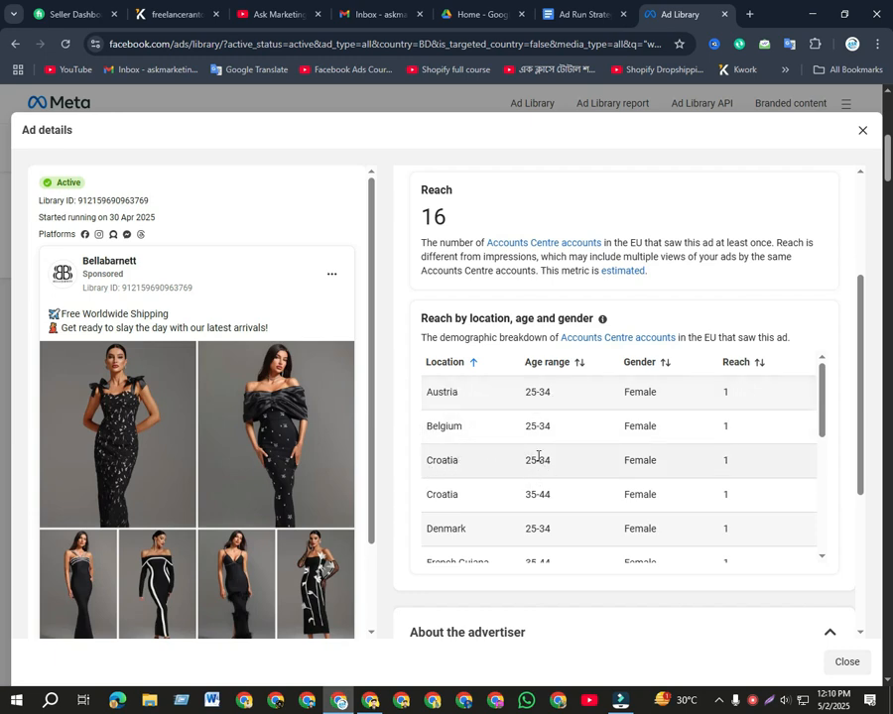
scroll(638, 484, "down", 3)
scroll(720, 426, "up", 5)
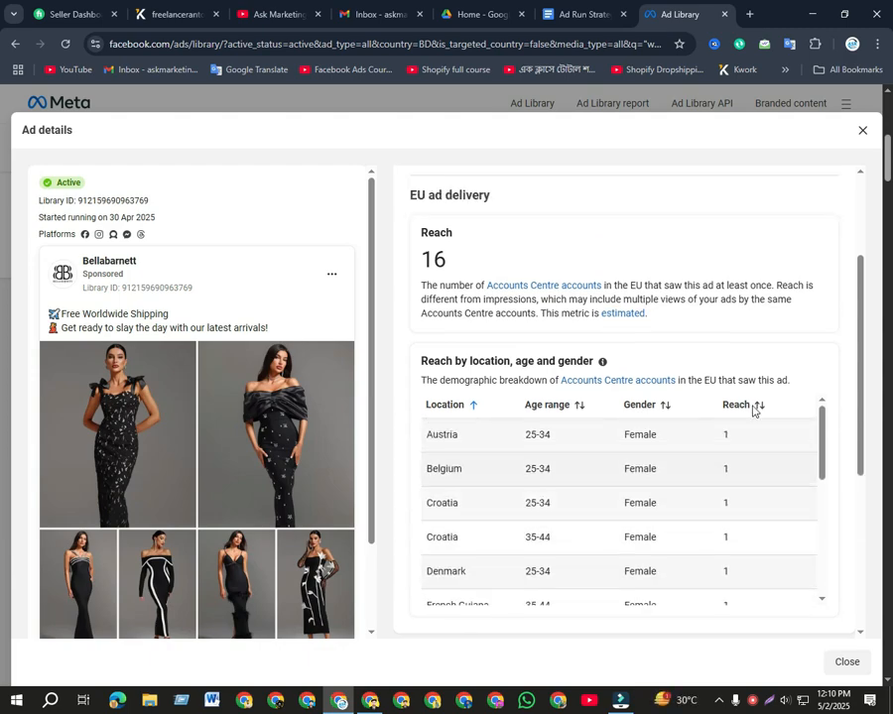
scroll(511, 380, "down", 2)
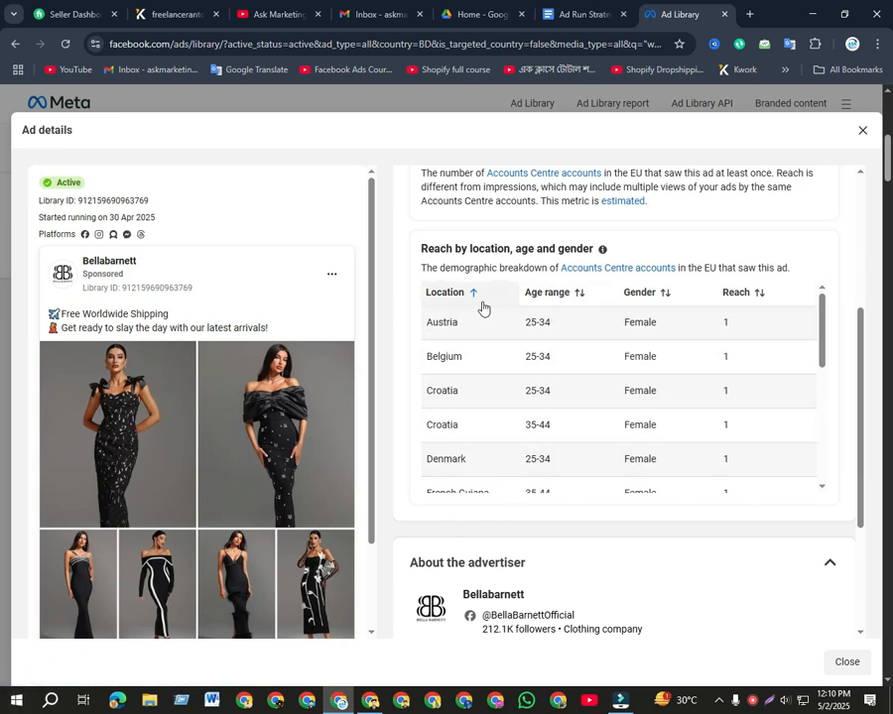
scroll(573, 441, "down", 5)
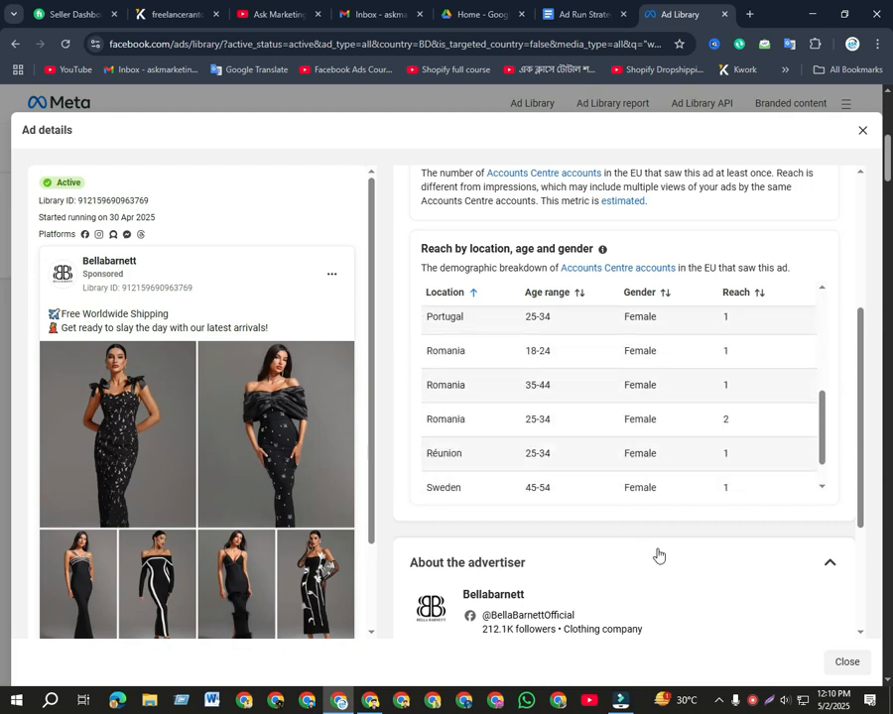
Read the Bellabarnett advertiser information, close that ad, and check the advertiser details of the Ritayaz Collection ad once more
scroll(776, 584, "down", 3)
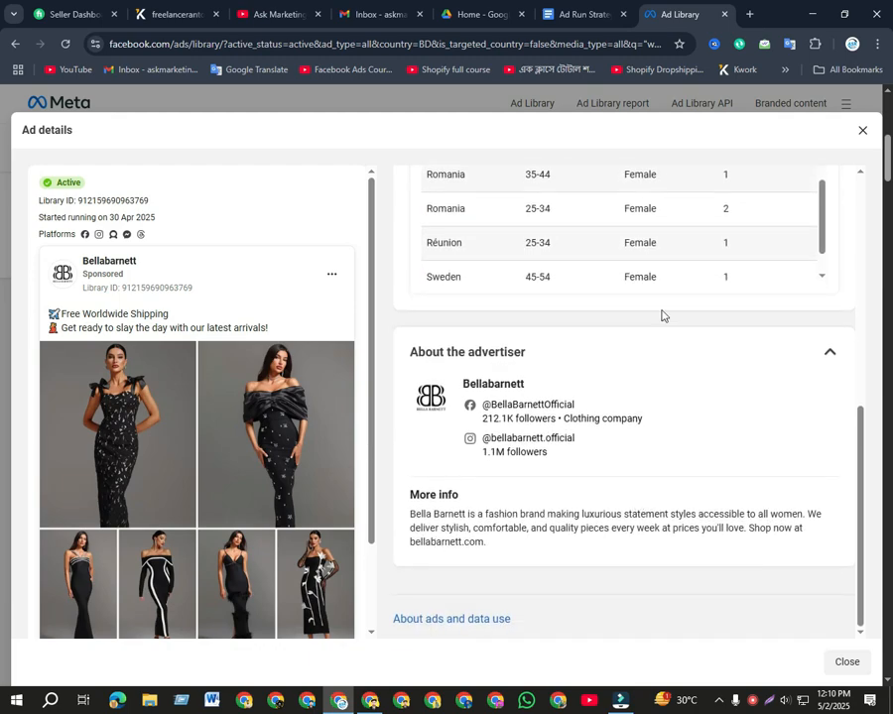
left_click(871, 131)
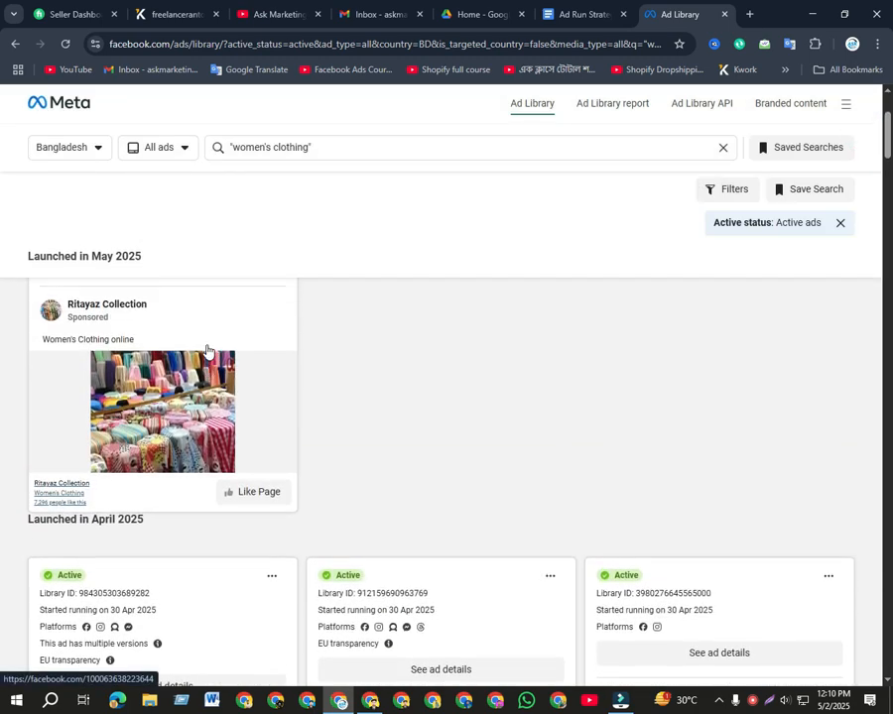
left_click(158, 384)
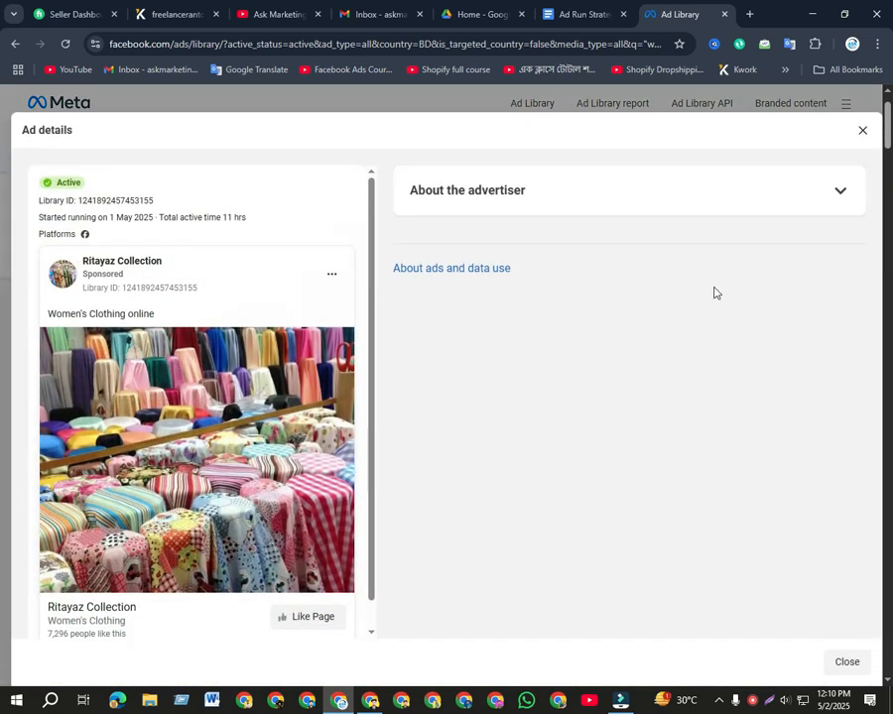
left_click(845, 191)
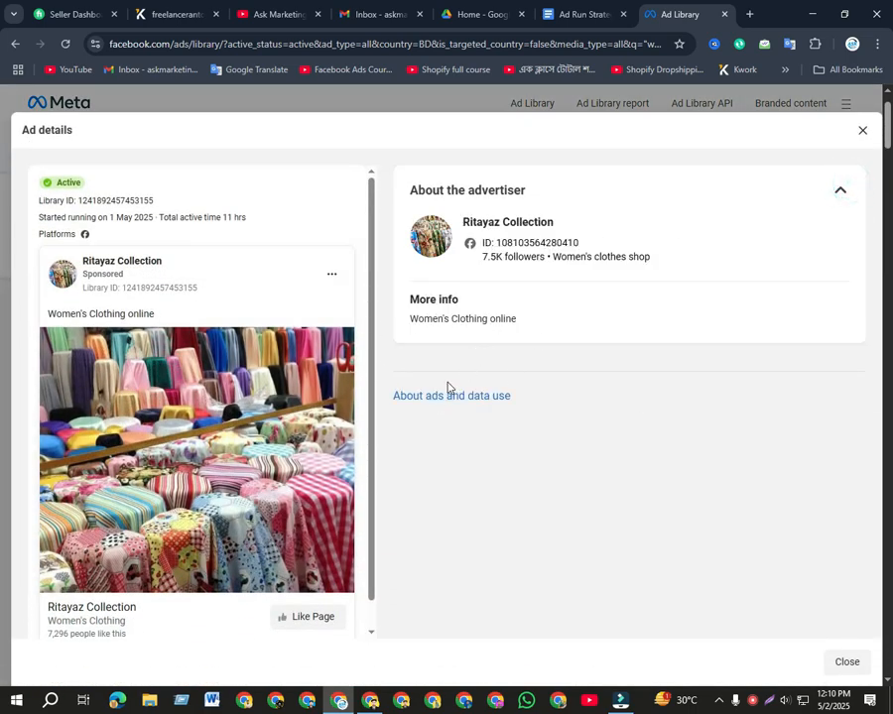
left_click(862, 131)
View the Larrimor's ad's details, expanding its advertiser information and European Union transparency to examine reach by location, age and gender
scroll(472, 388, "down", 4)
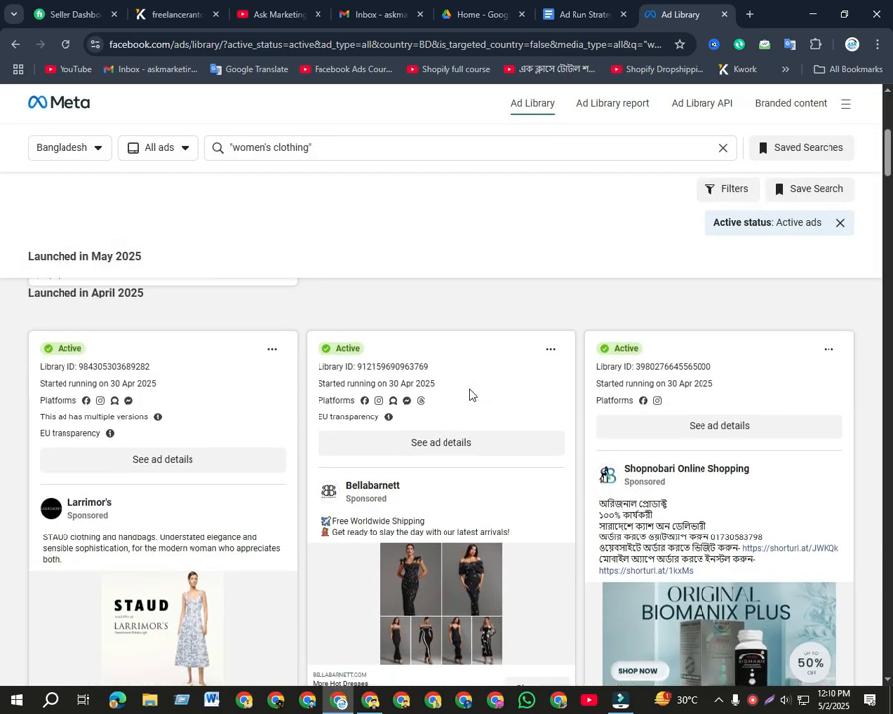
left_click(195, 466)
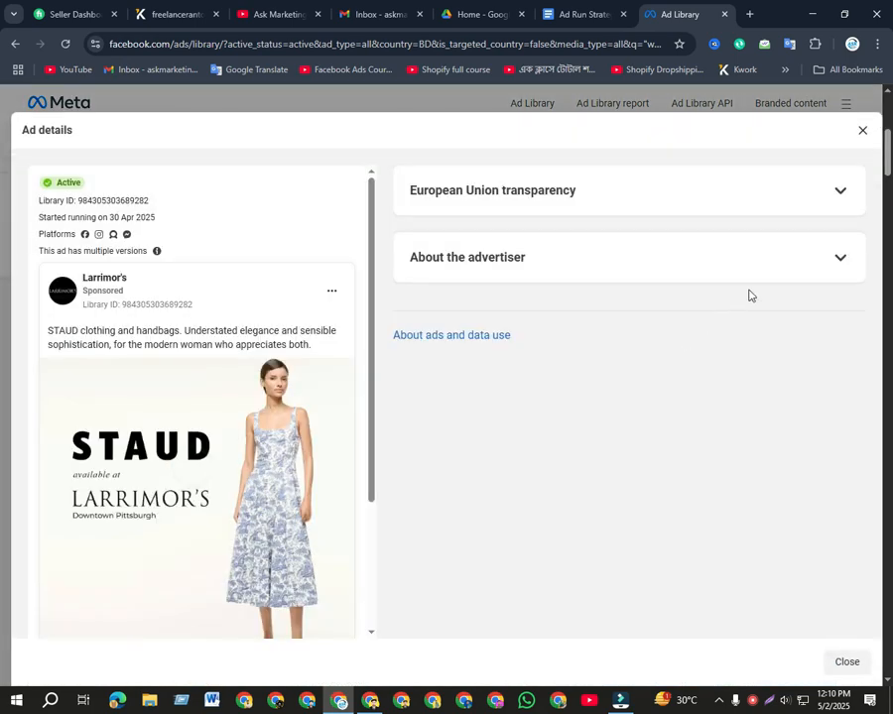
left_click(842, 257)
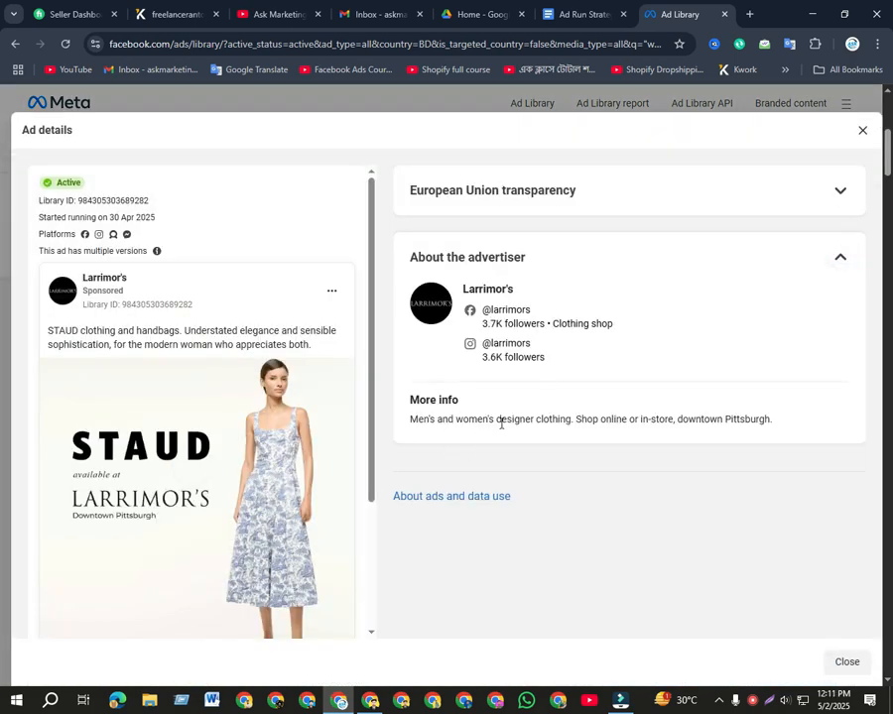
left_click(843, 192)
scroll(685, 394, "down", 3)
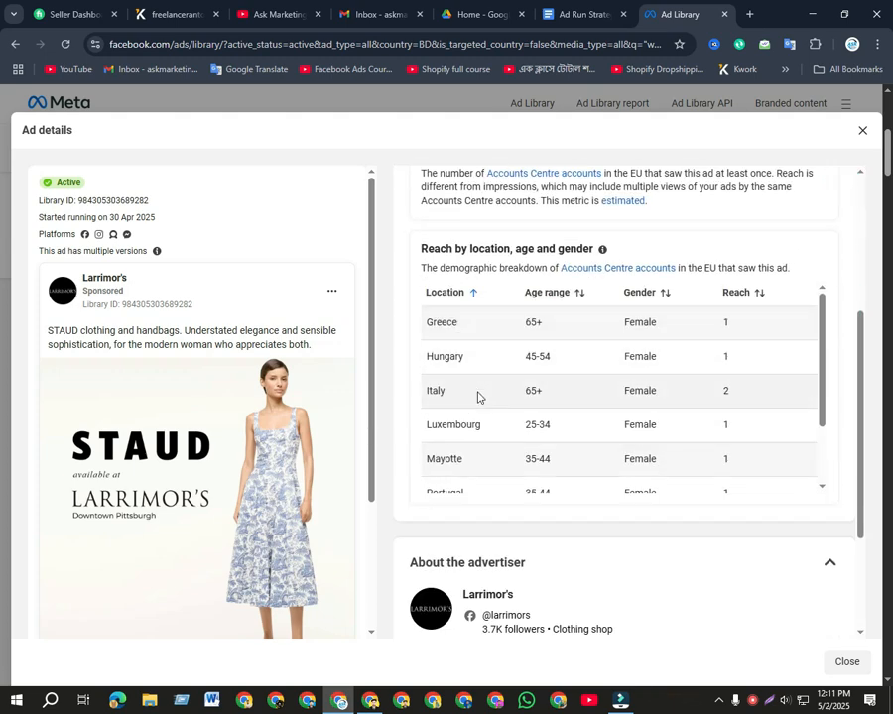
scroll(473, 406, "down", 5)
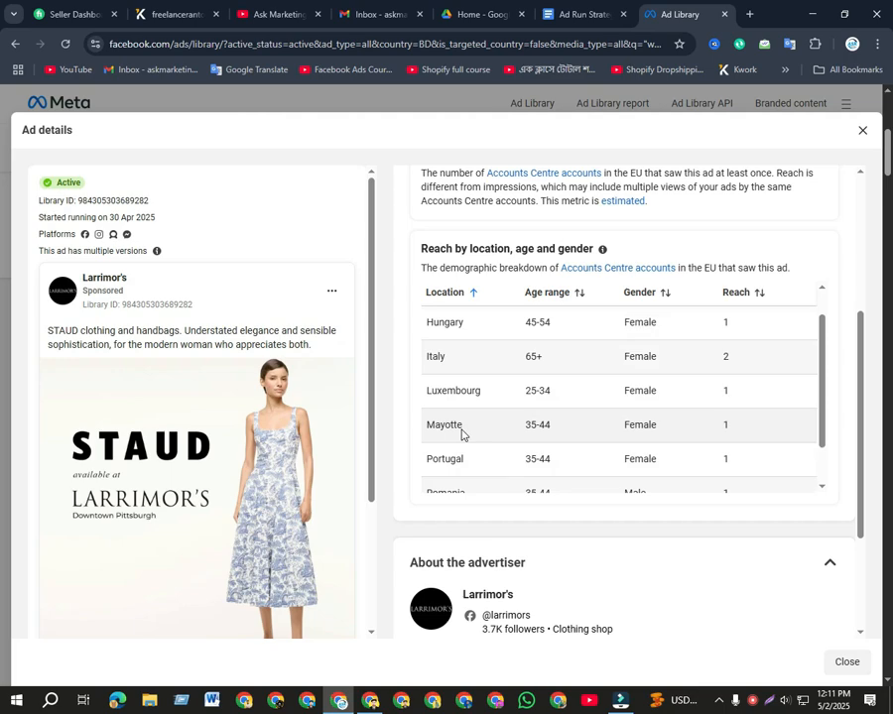
left_click(869, 134)
View the Bellabarnett.daily ad's details, examining its EU audience, reach by location, age and gender, and advertiser information
scroll(419, 313, "down", 5)
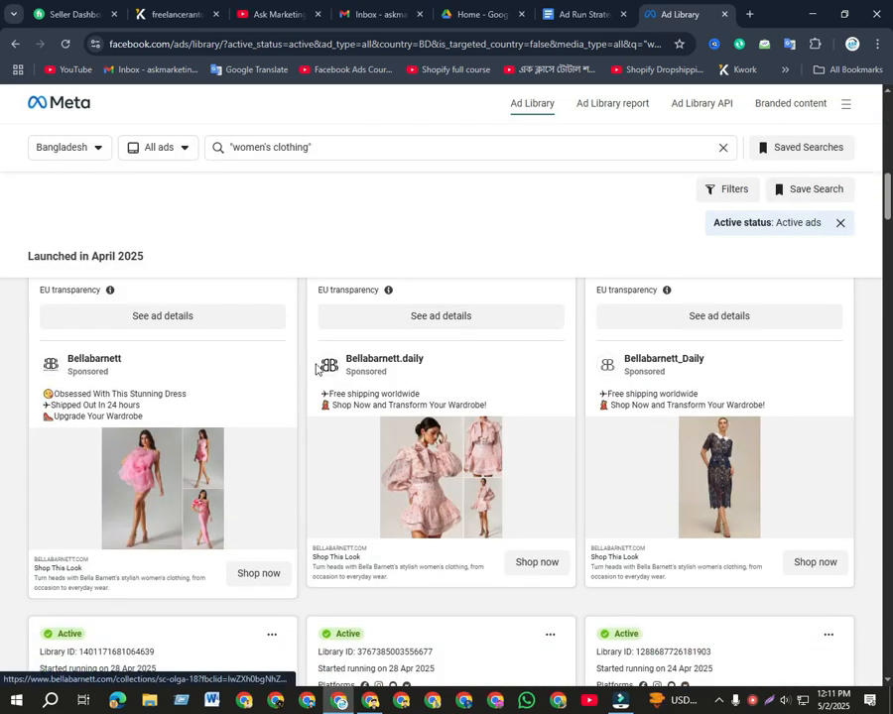
scroll(365, 391, "up", 1)
left_click(387, 387)
left_click(833, 200)
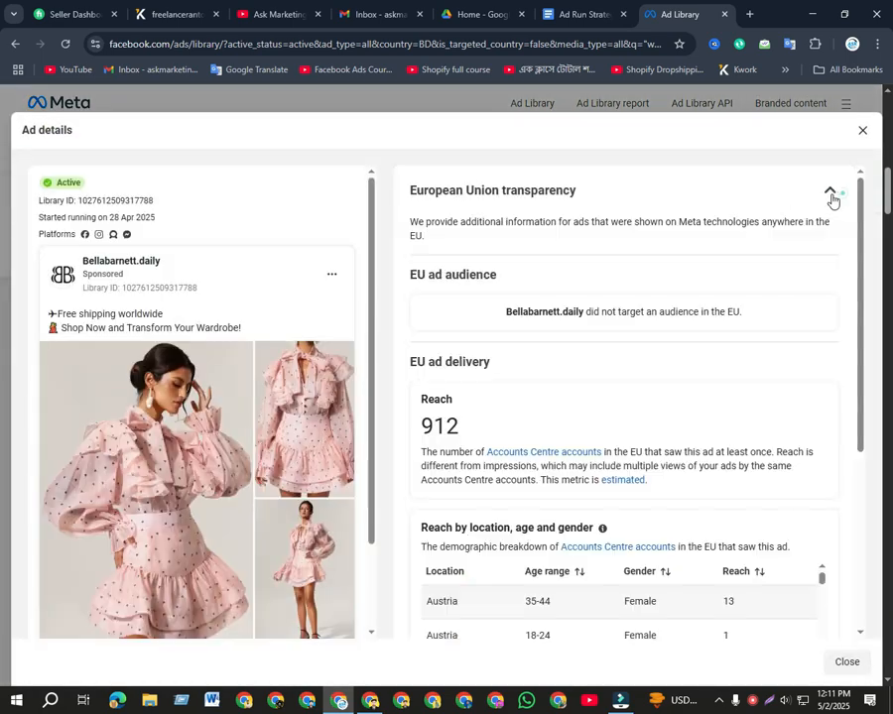
scroll(662, 323, "down", 4)
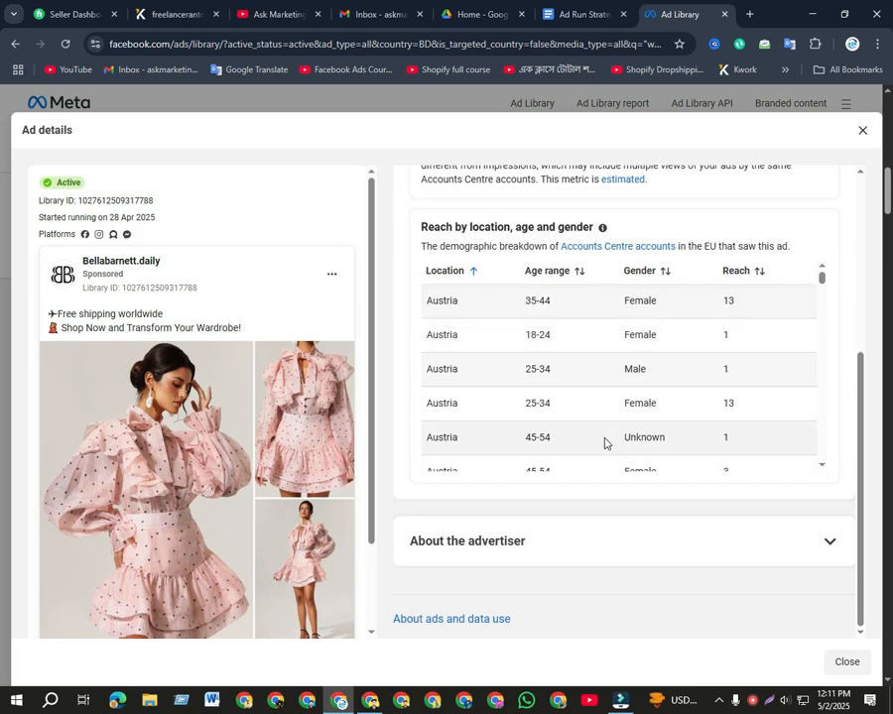
scroll(630, 442, "down", 3)
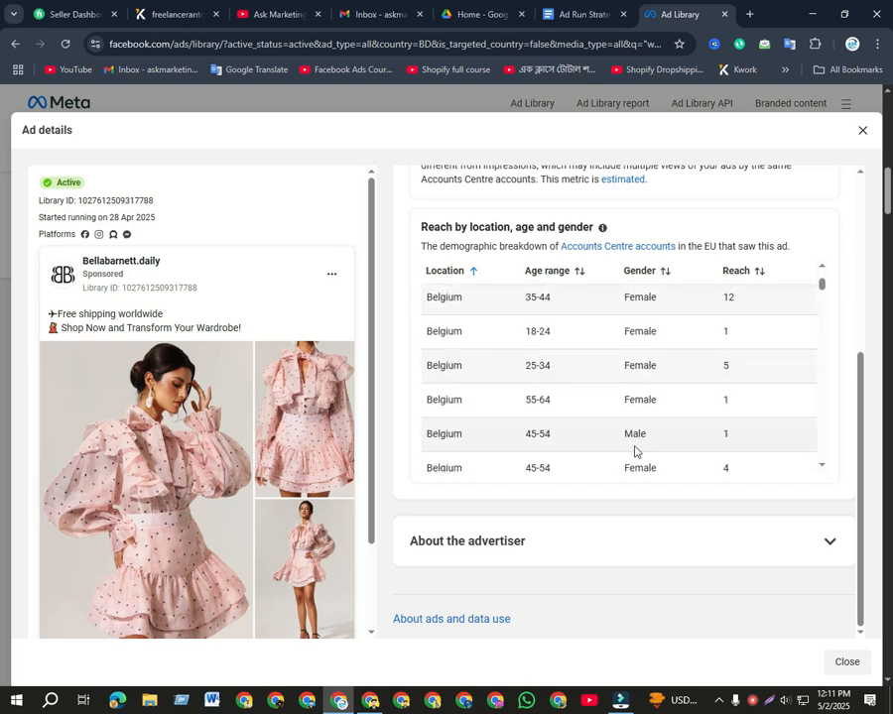
left_click(816, 542)
scroll(672, 459, "down", 4)
scroll(625, 551, "down", 1)
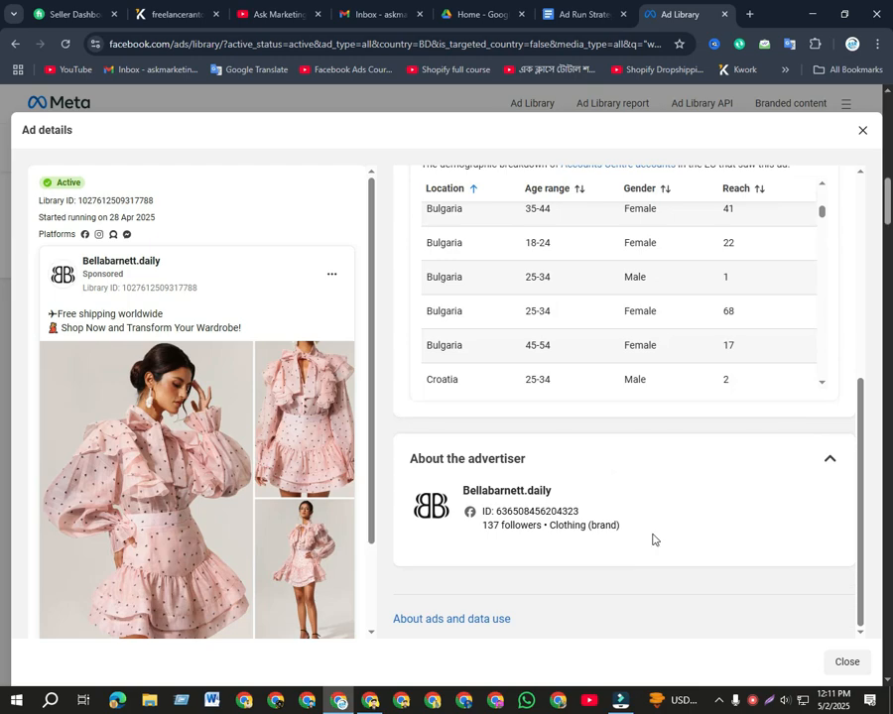
left_click(864, 133)
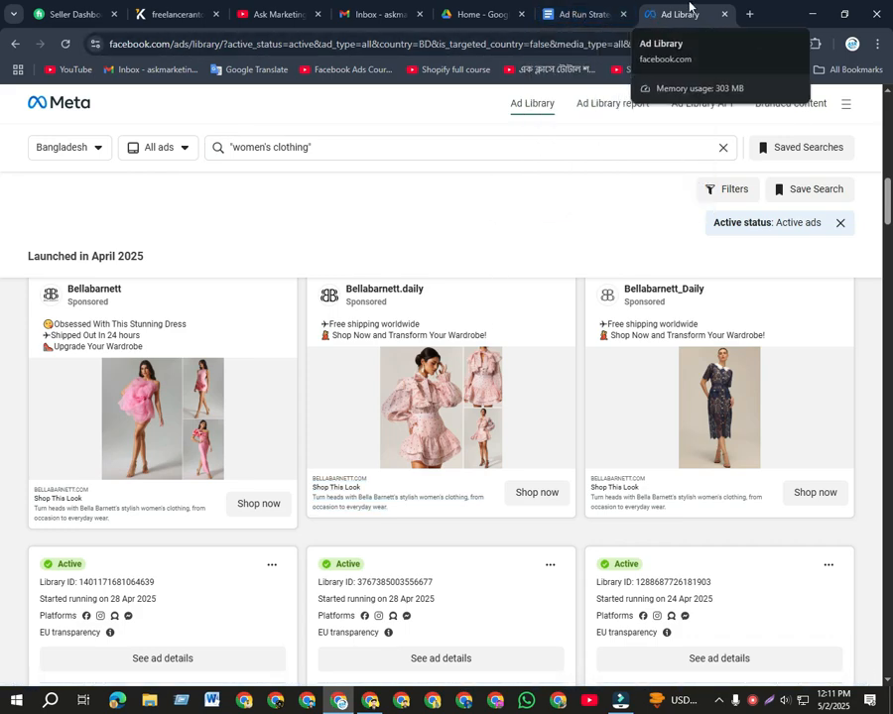
Open Facebook in a new browser tab, search for "women's clothing" and filter the results to posts
left_click(749, 14)
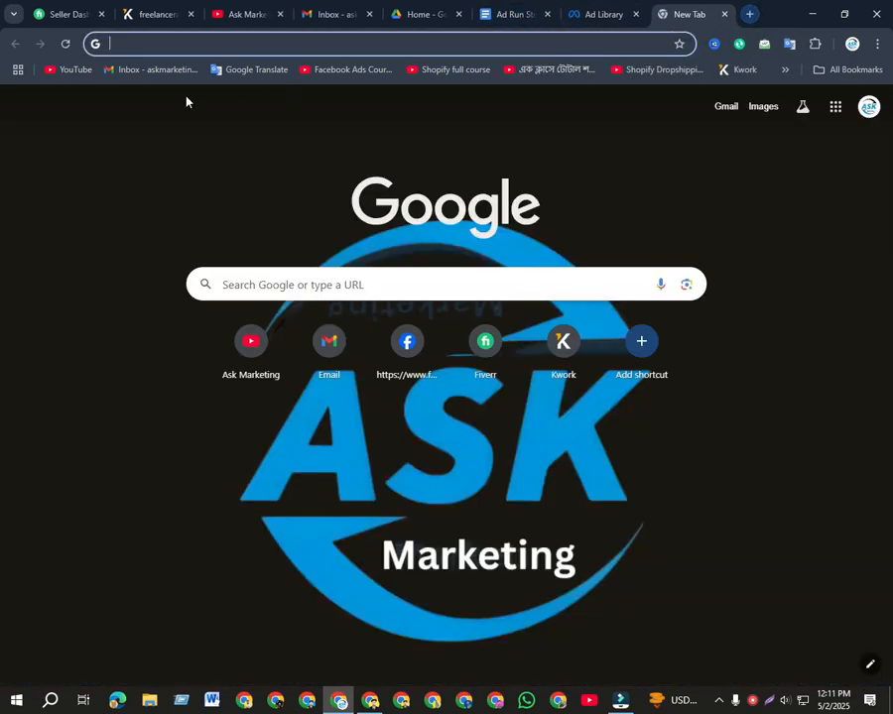
left_click(406, 341)
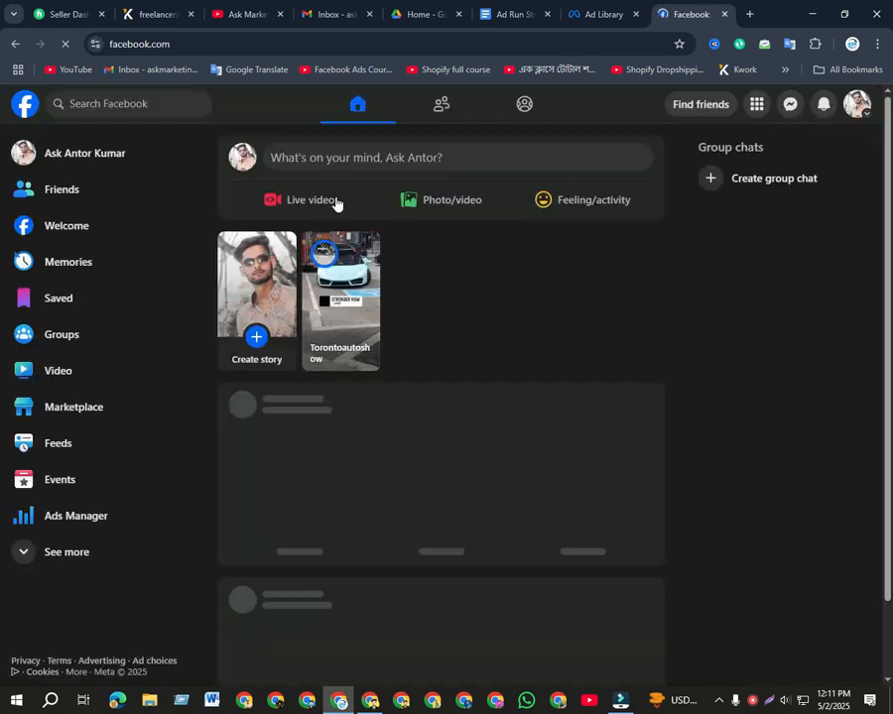
left_click(123, 103)
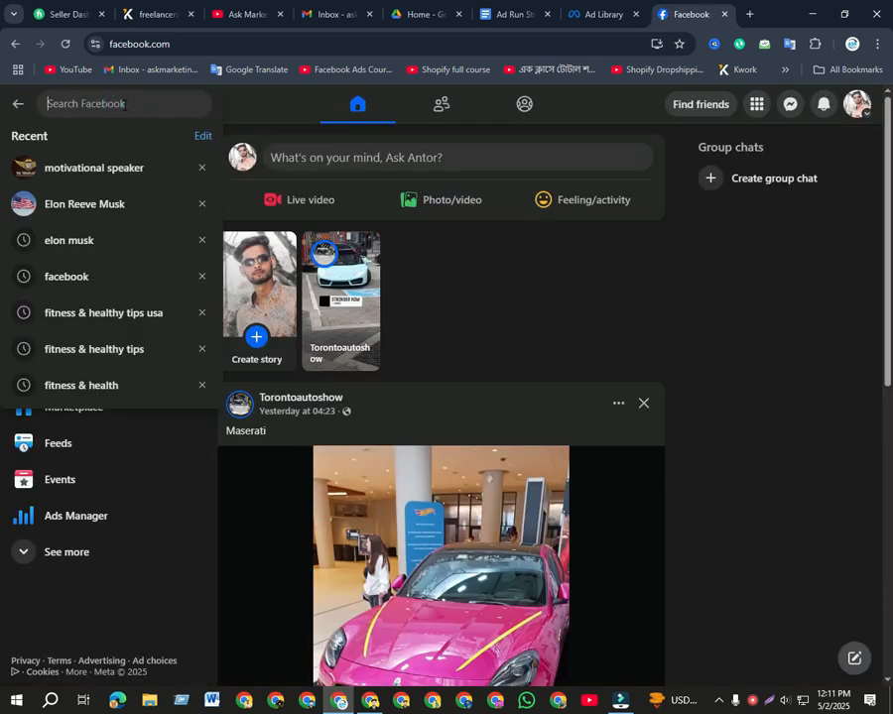
type("women's clothing")
key("Return")
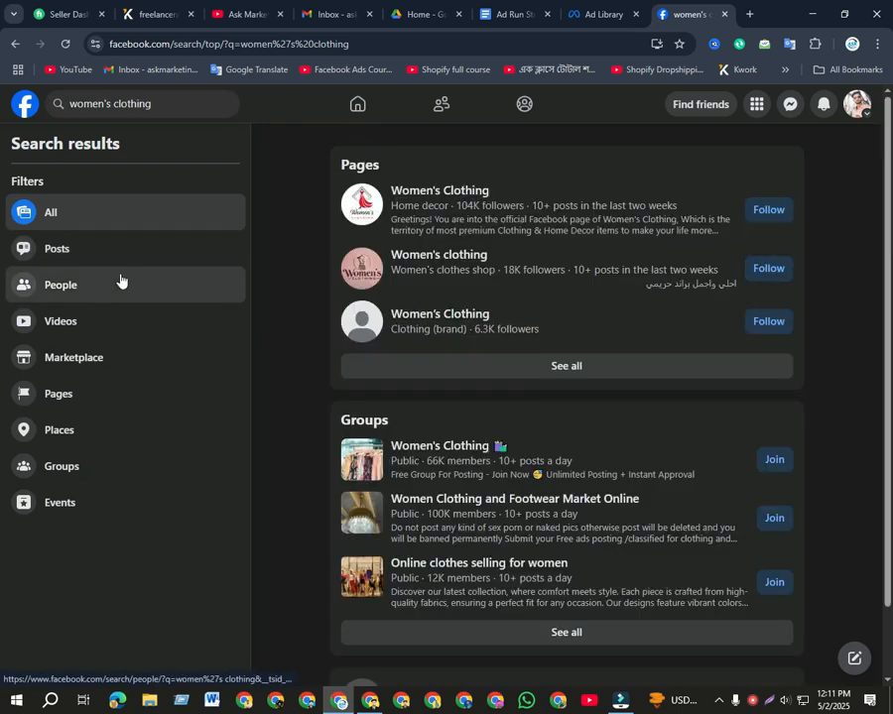
left_click(66, 251)
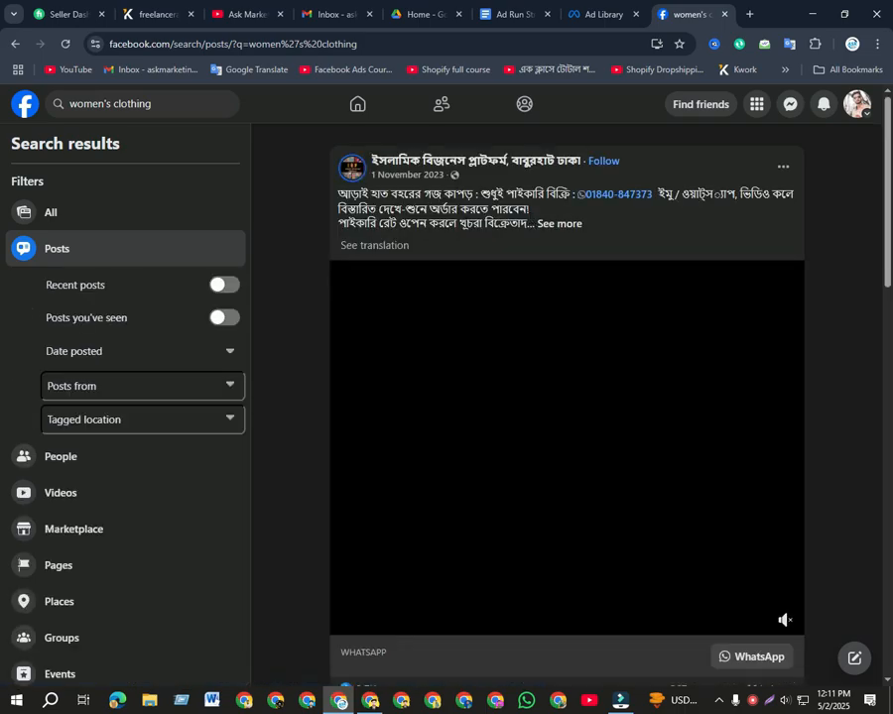
Browse the women's clothing posts, examining the competitors' pages, captions, videos and photos, and engagement
scroll(452, 262, "down", 3)
scroll(451, 262, "down", 12)
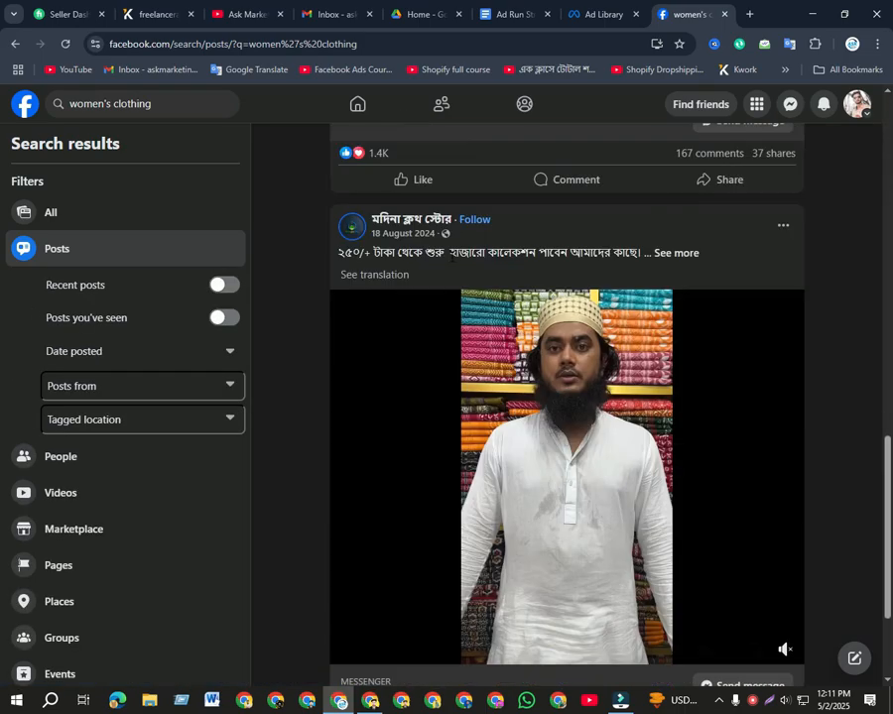
scroll(446, 267, "down", 9)
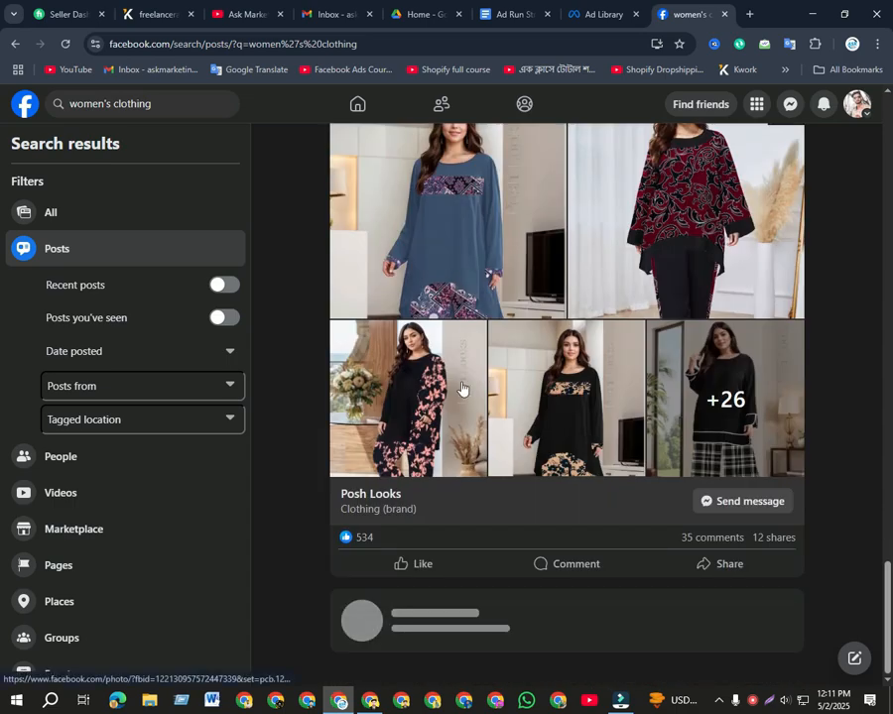
scroll(462, 382, "down", 10)
scroll(456, 365, "down", 10)
scroll(449, 365, "down", 10)
scroll(458, 364, "down", 10)
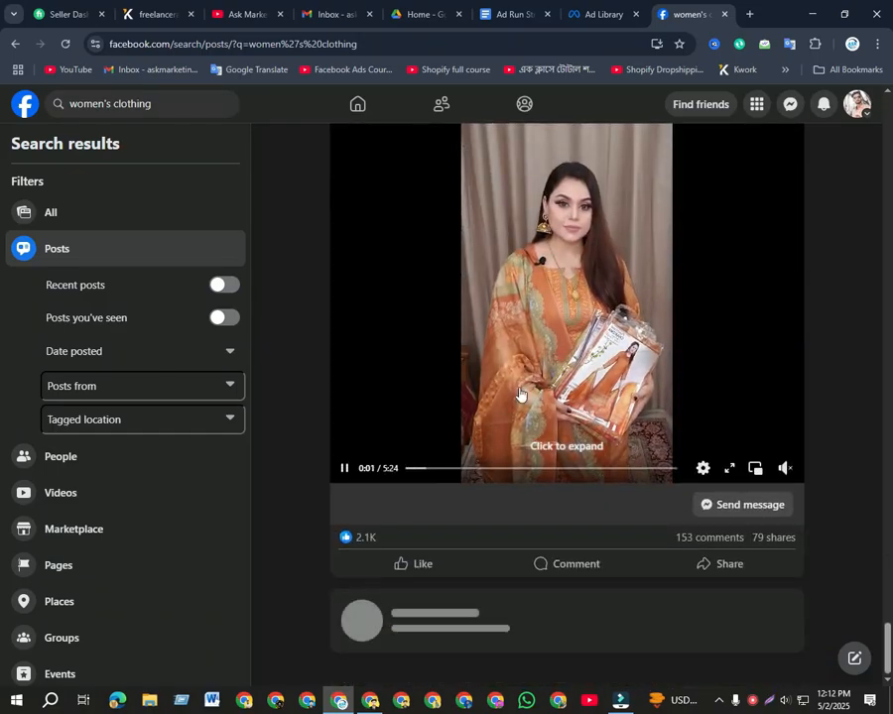
scroll(520, 394, "down", 10)
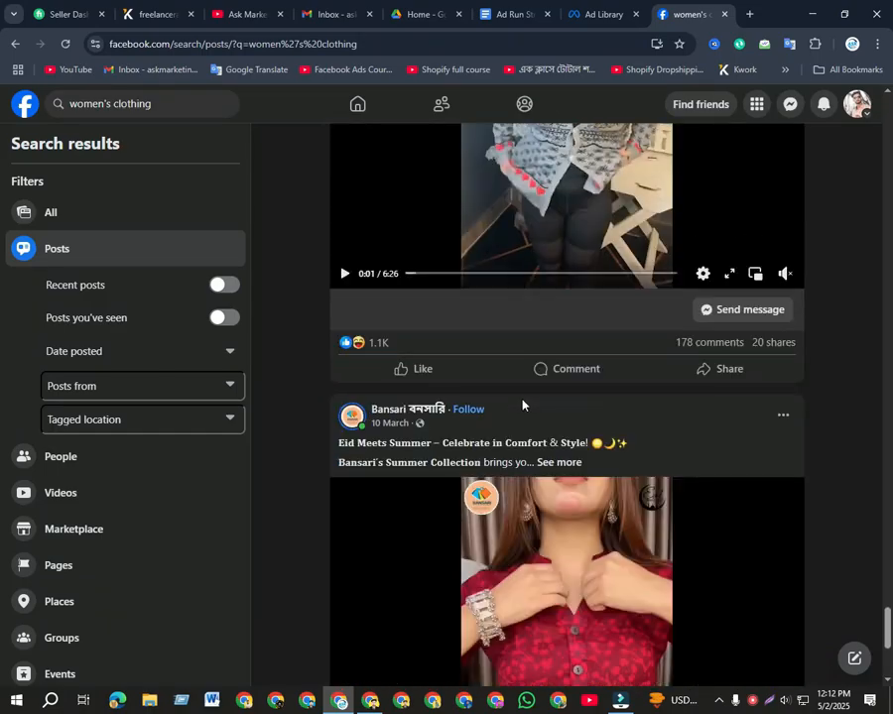
scroll(523, 404, "down", 4)
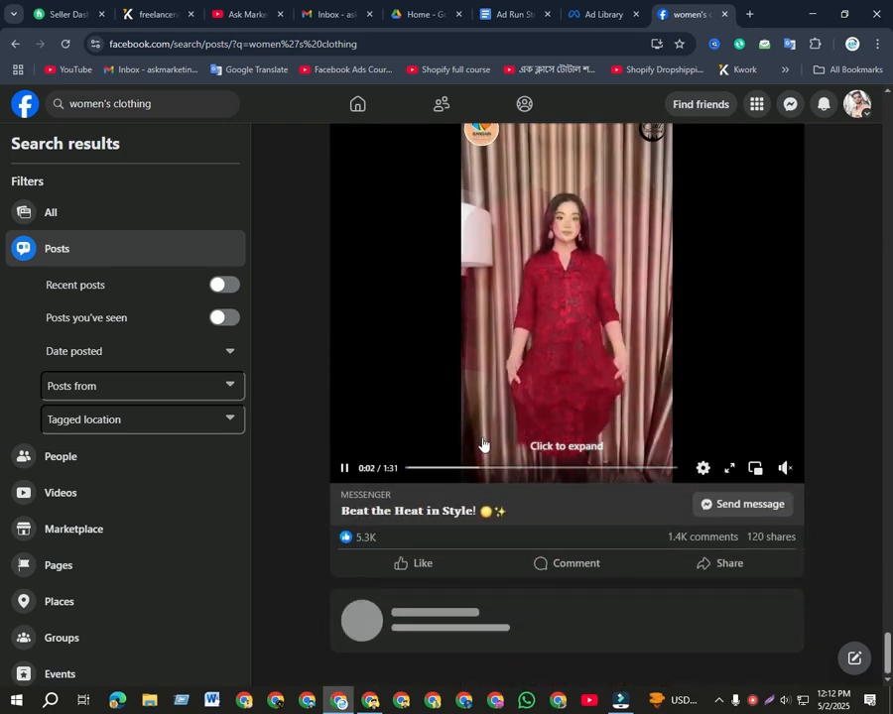
scroll(484, 445, "down", 4)
Reuse the copied search phrase to search Facebook for "women's clothing sponso" and show only posts
left_click(158, 102)
key("ctrl+c")
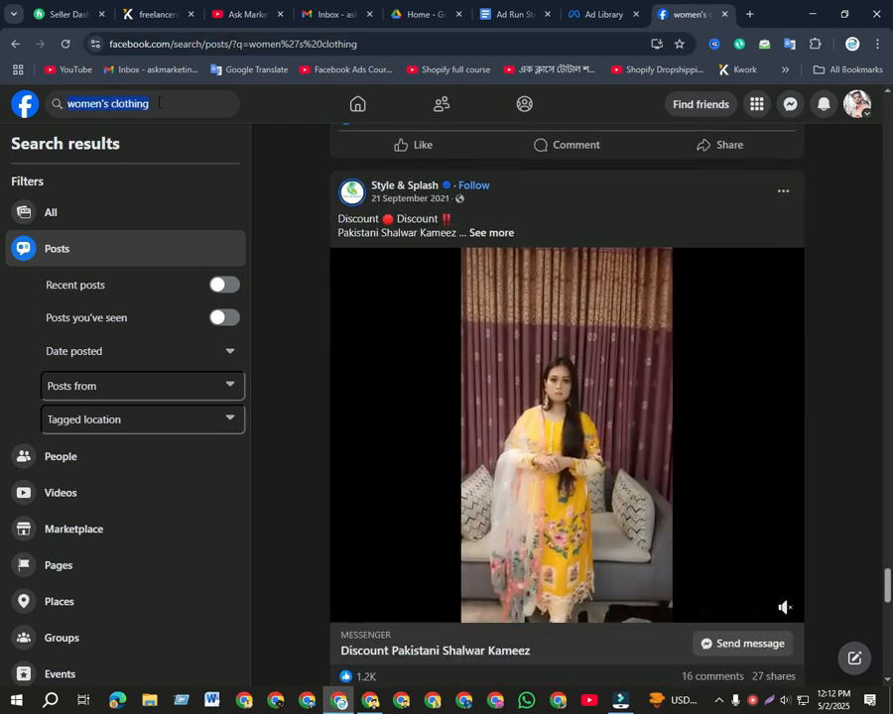
key("BackSpace")
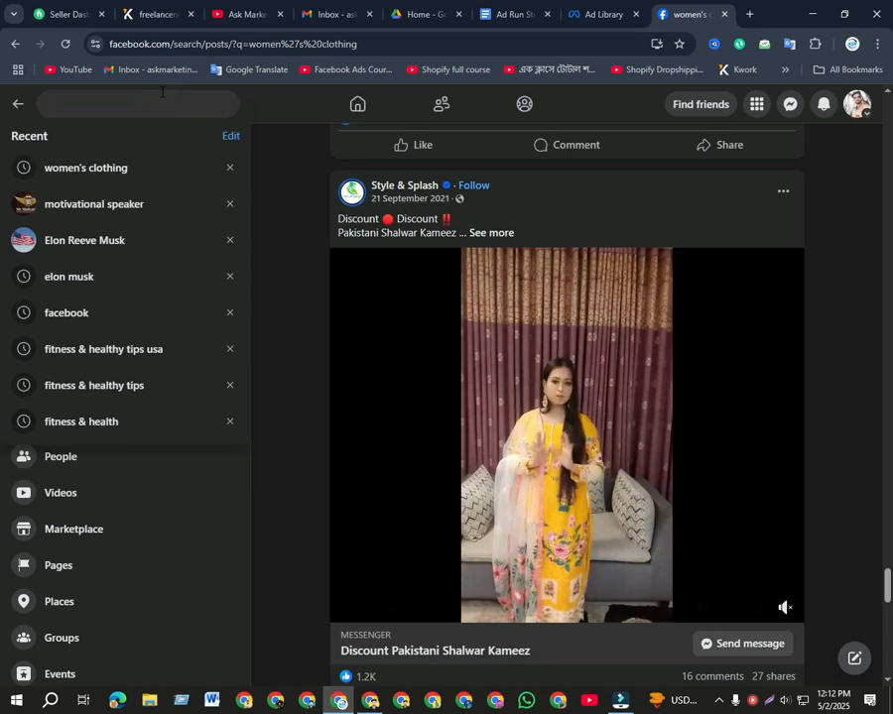
key("ctrl+v")
type("s")
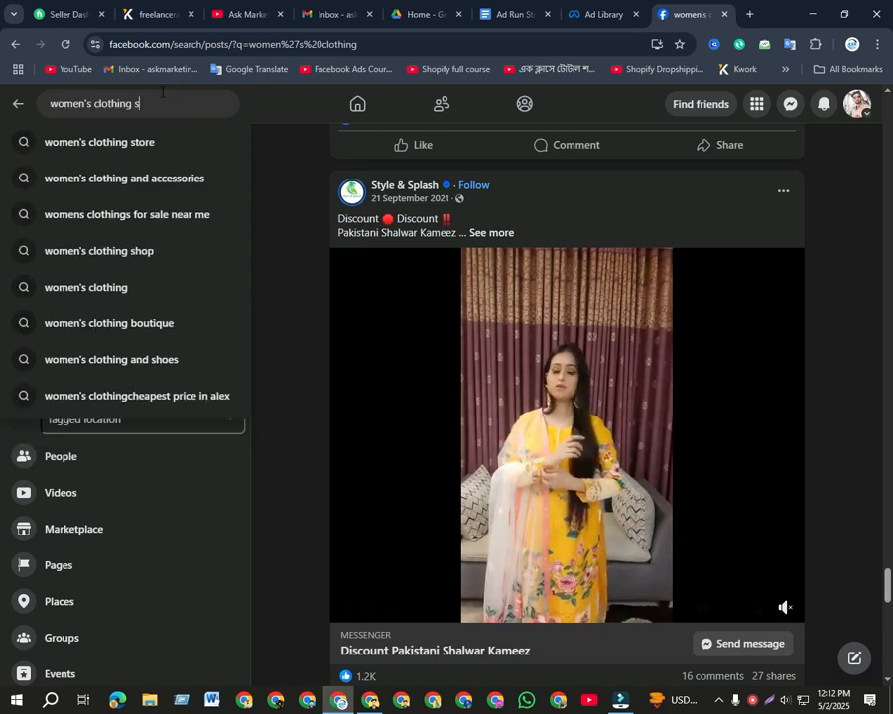
type("pon")
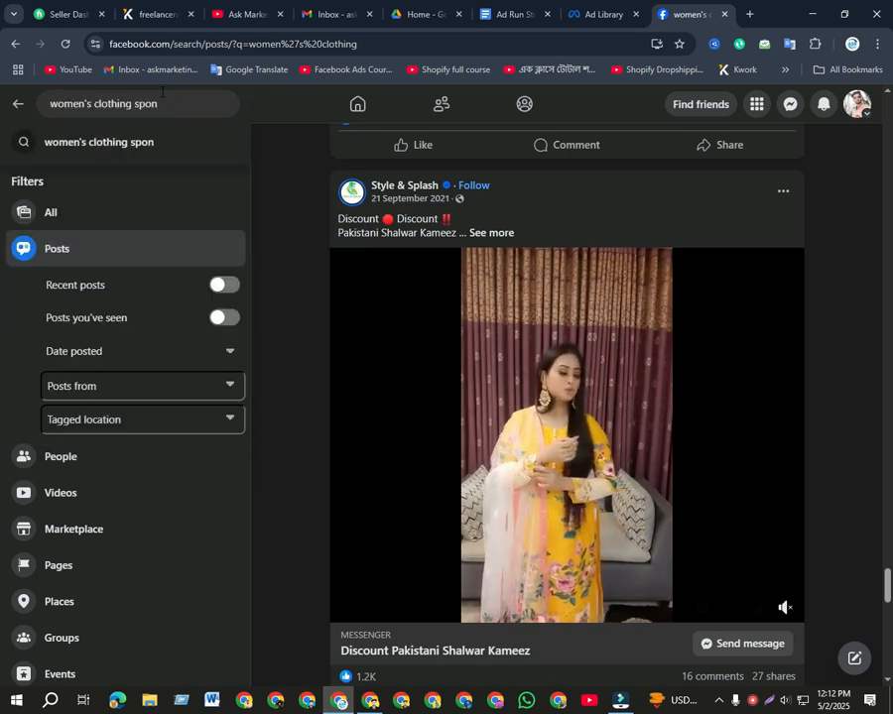
type("cer")
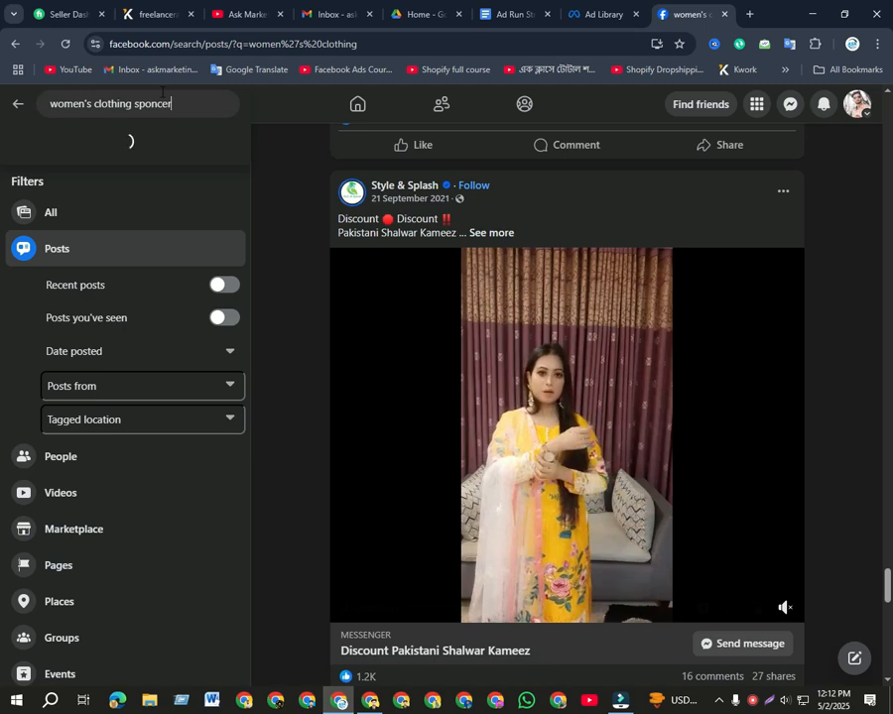
key("BackSpace")
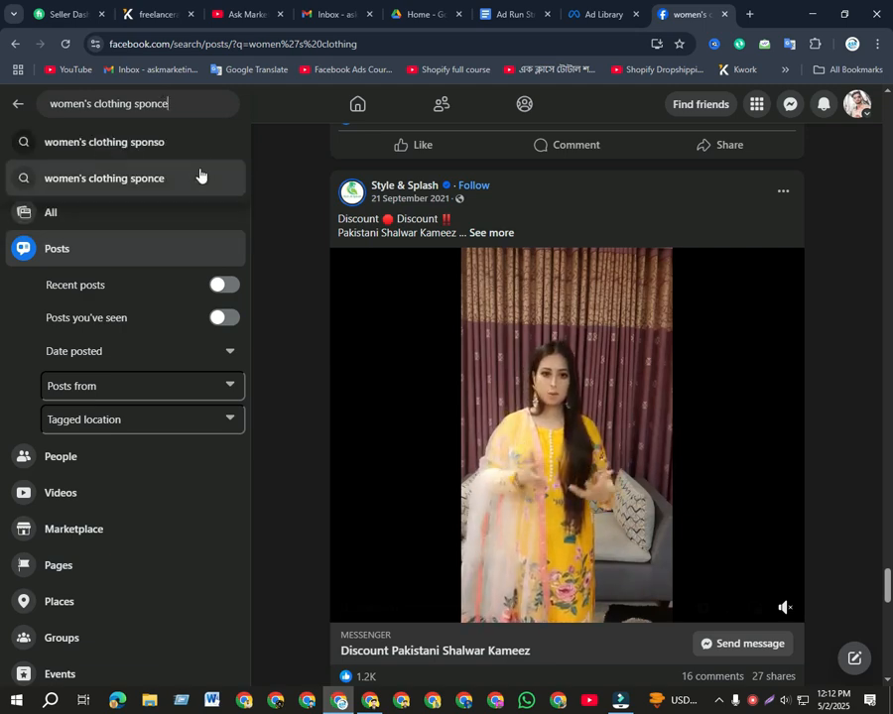
left_click(172, 146)
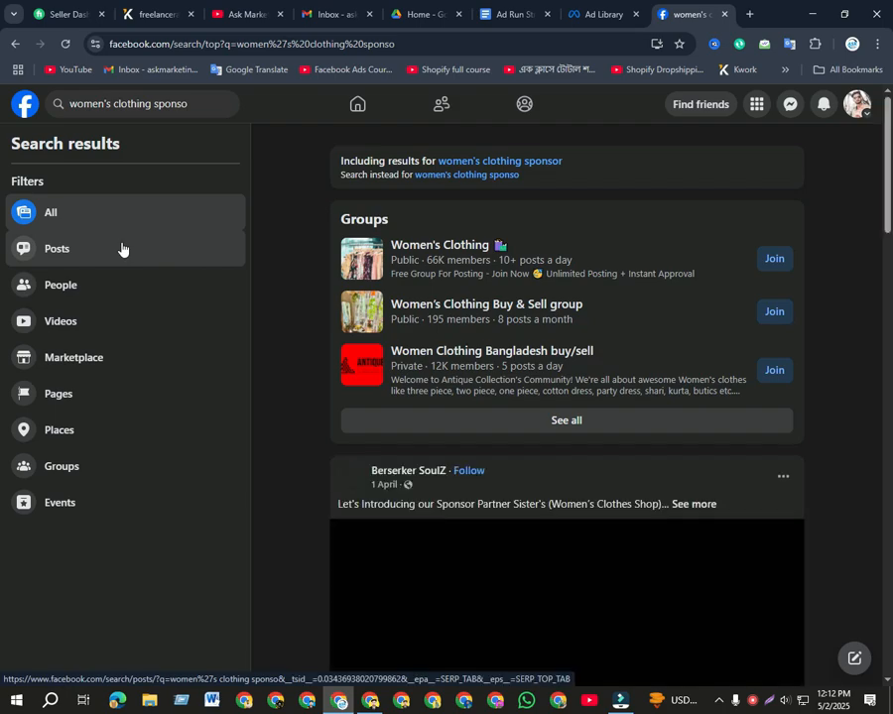
left_click(121, 248)
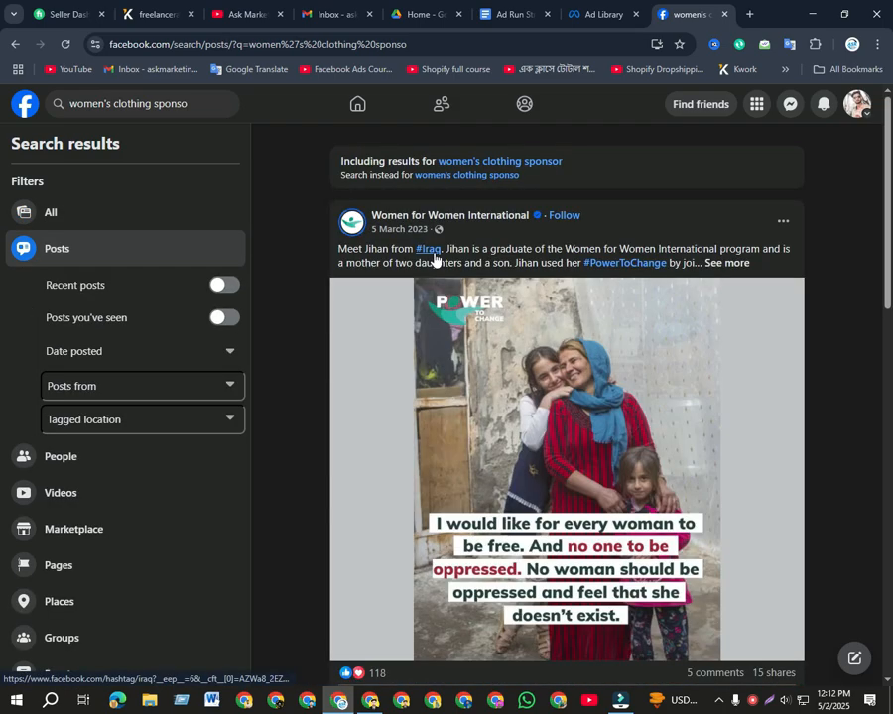
Browse the posts found for "women's clothing sponso", looking for sponsored women's clothing content
scroll(435, 259, "down", 5)
scroll(435, 258, "down", 12)
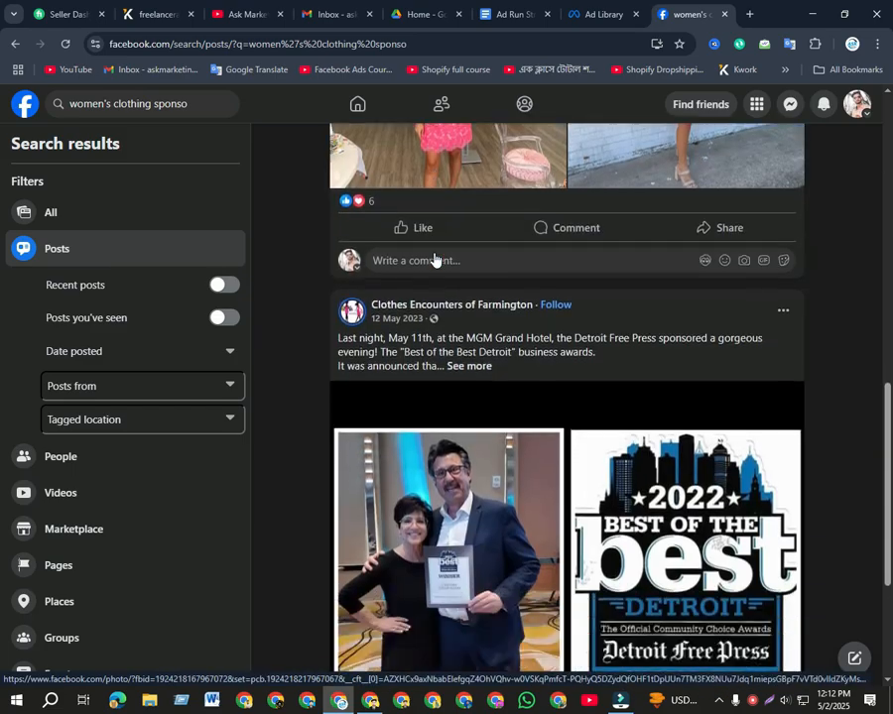
scroll(457, 357, "down", 10)
scroll(469, 457, "down", 8)
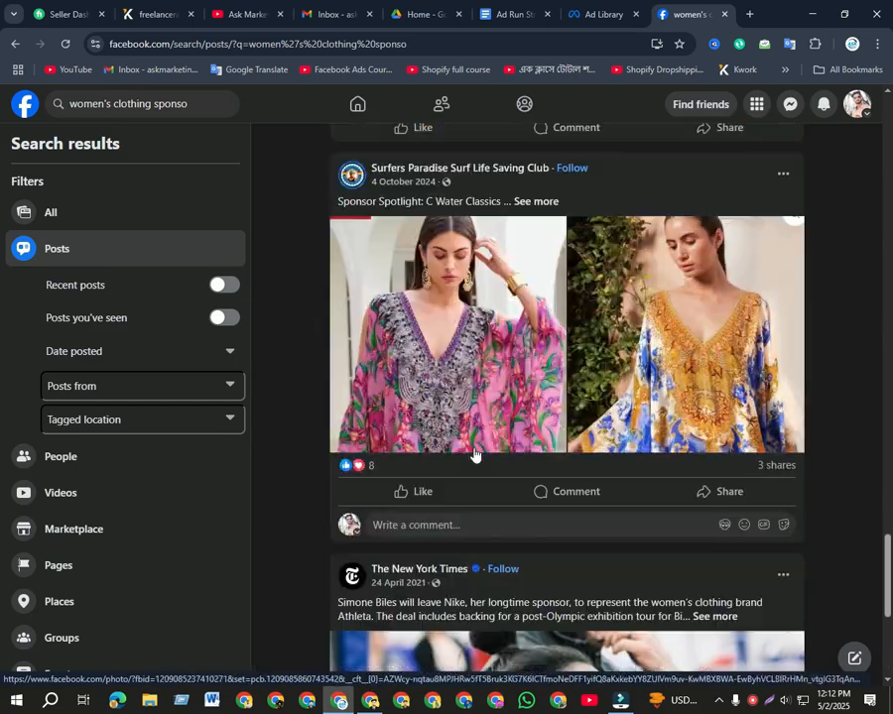
Check the remaining "women's clothing sponso" posts for sponsored clothing ads
scroll(472, 453, "up", 4)
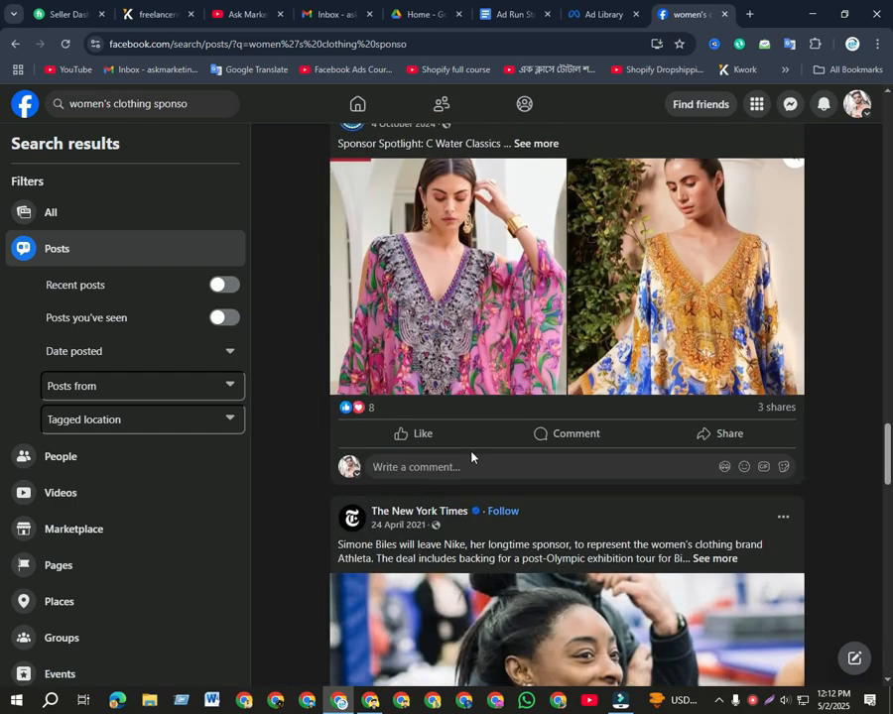
scroll(464, 446, "up", 4)
scroll(456, 451, "down", 15)
scroll(455, 476, "down", 5)
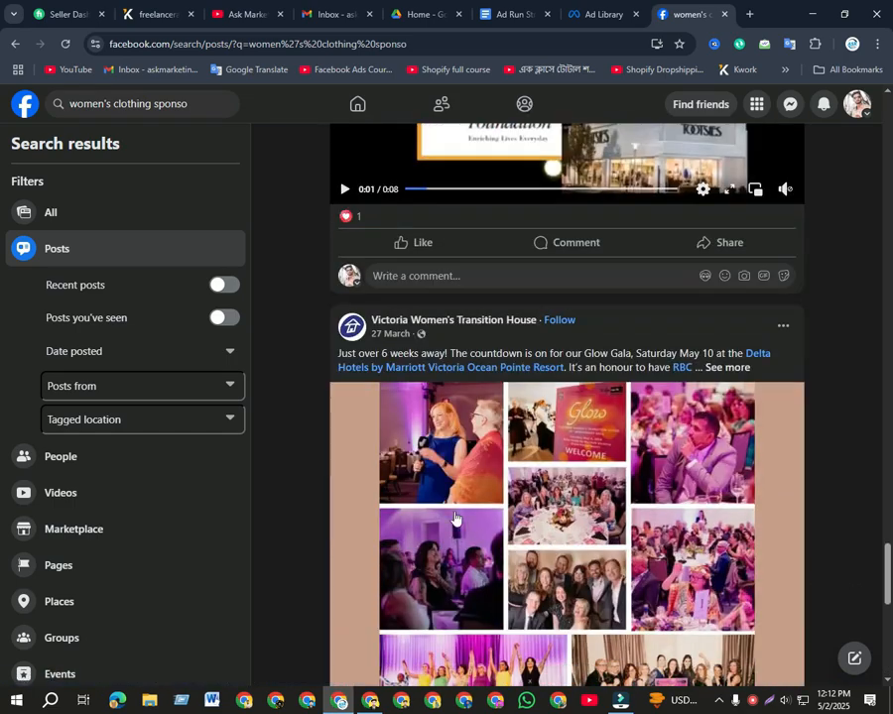
Switch to the other browser profile's Facebook window, search for the copied phrase "women's clothing" and show only posts
left_click(464, 700)
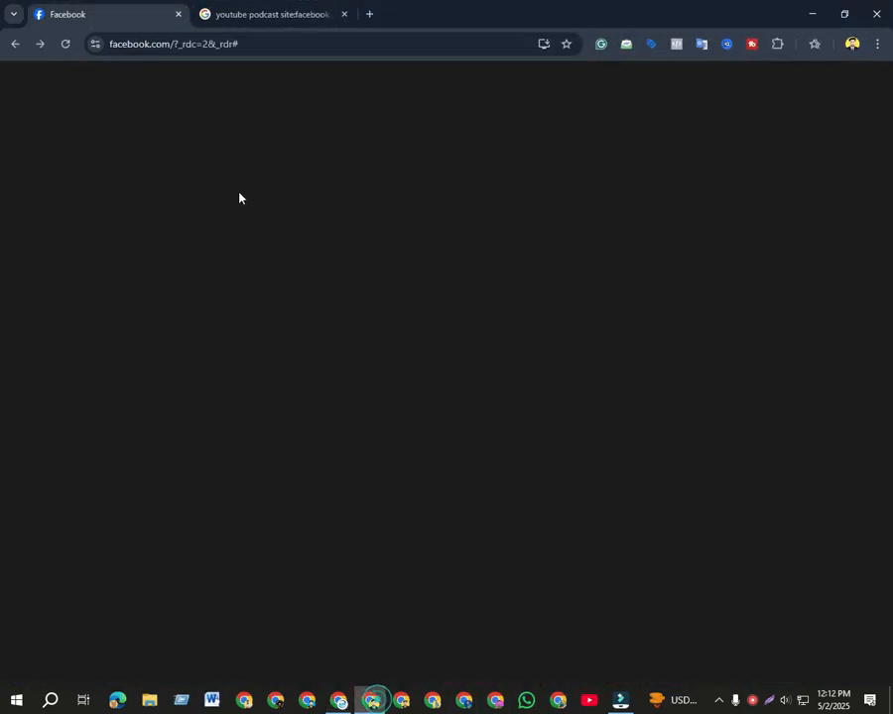
left_click(100, 80)
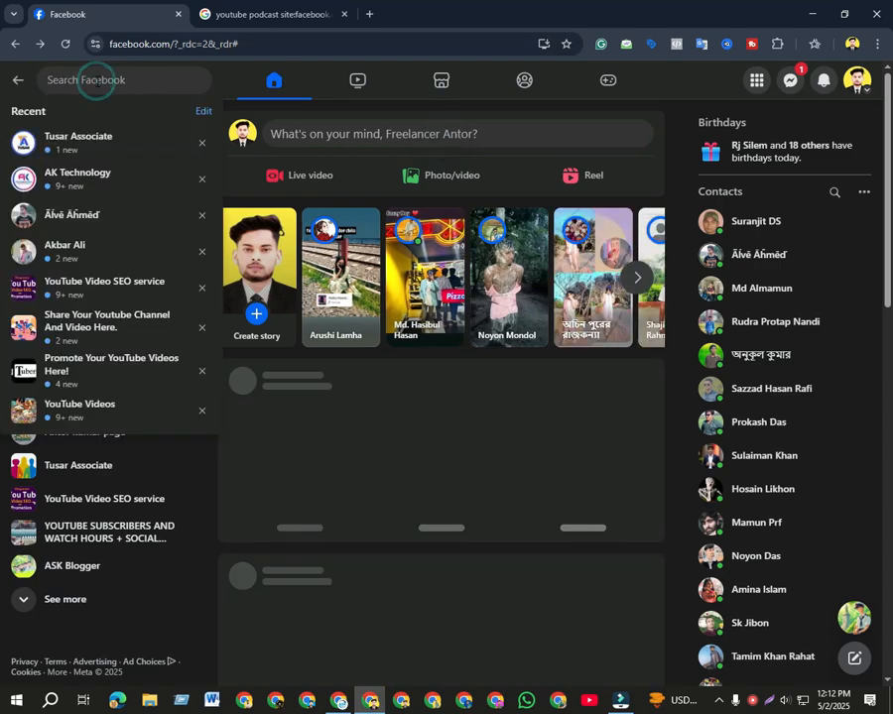
key("ctrl+v")
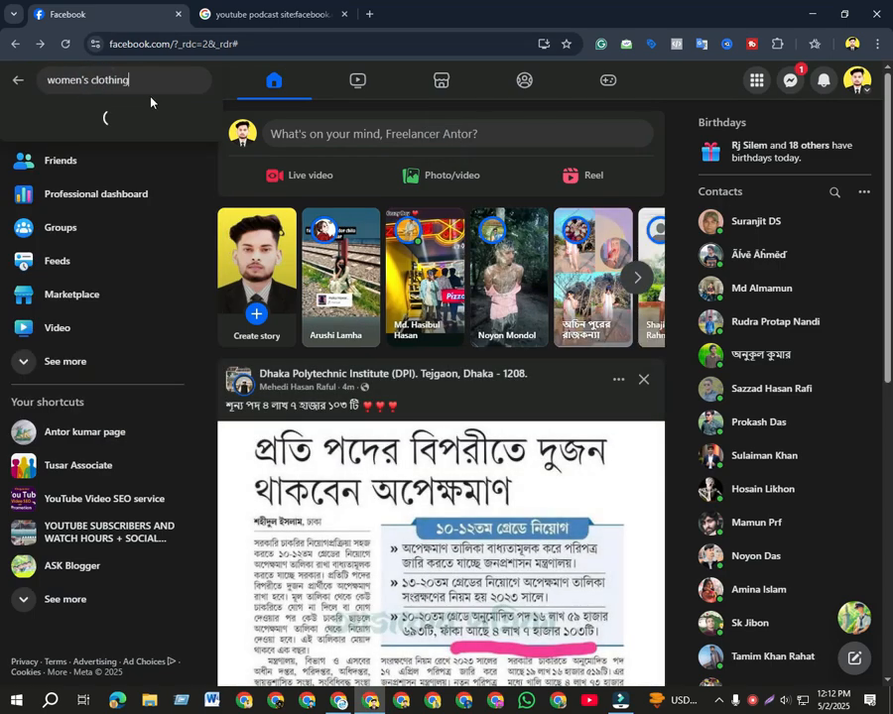
key("Return")
left_click(88, 227)
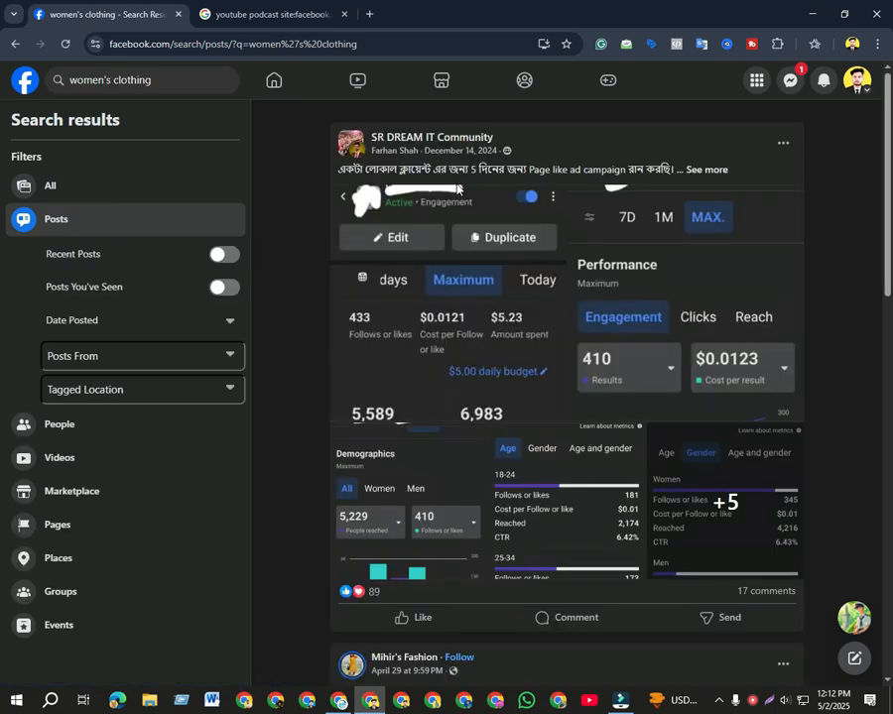
Look through the first women's clothing posts for sponsored ads and examine the Musferahsaad Eid collection ad
scroll(468, 190, "down", 5)
scroll(472, 193, "down", 7)
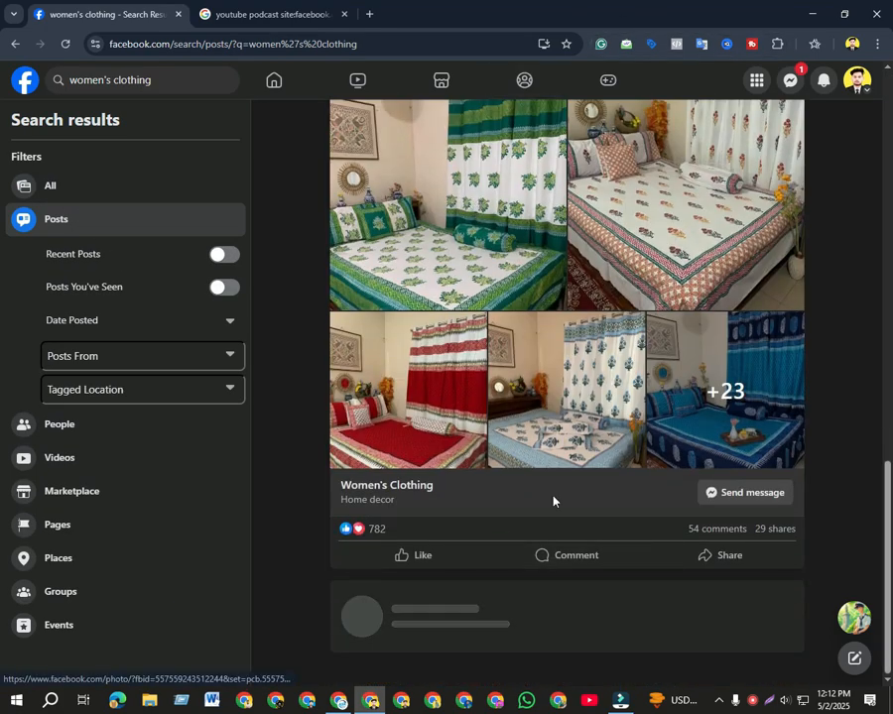
scroll(544, 508, "down", 1)
scroll(389, 380, "up", 3)
scroll(418, 367, "down", 5)
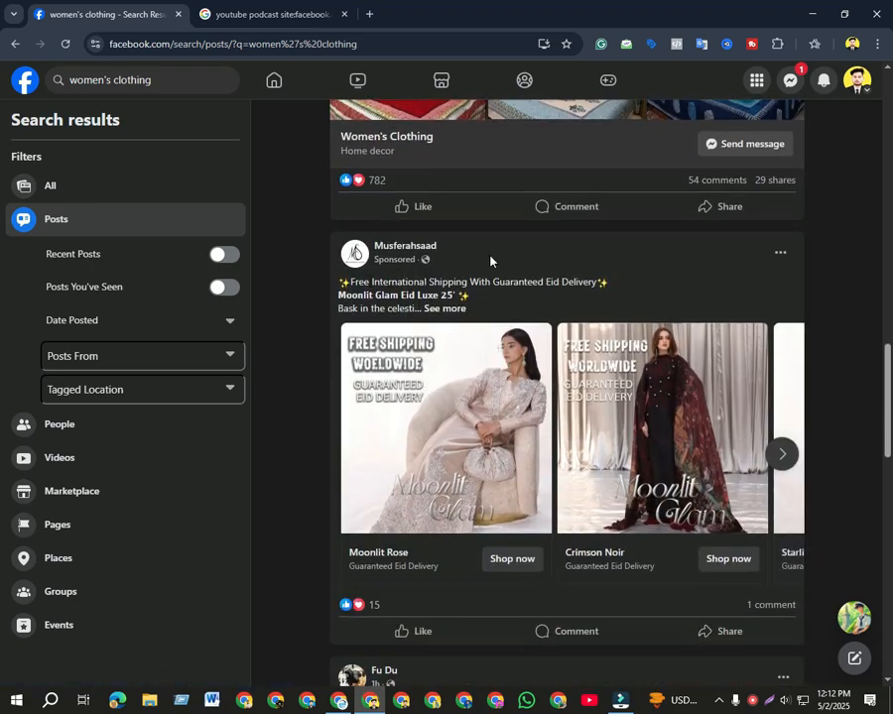
scroll(465, 258, "up", 4)
scroll(407, 171, "down", 11)
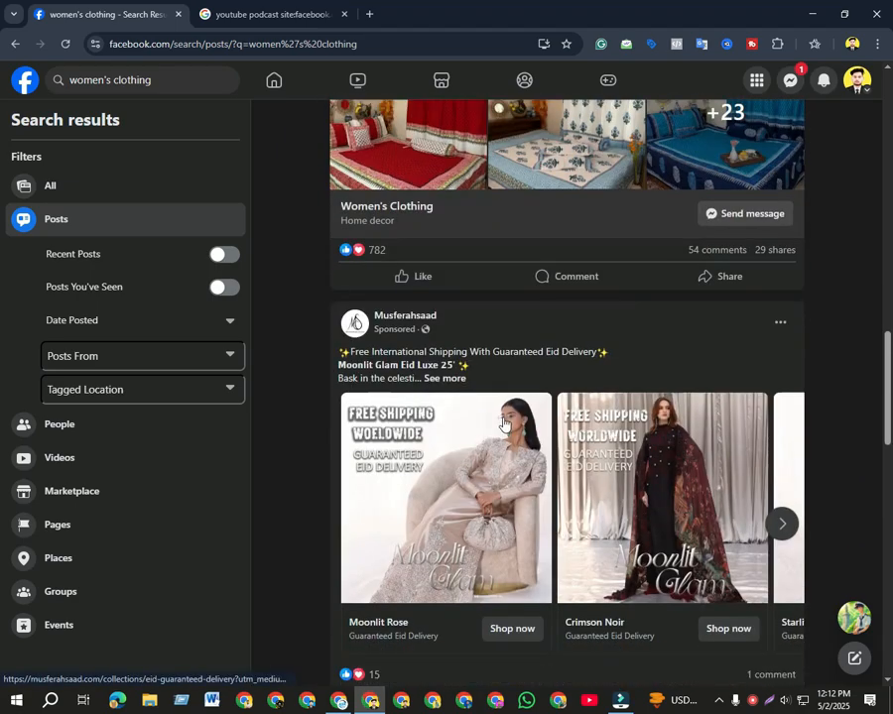
Browse further through the women's clothing posts, looking for more sponsored ads among the shop and group posts
scroll(476, 493, "down", 4)
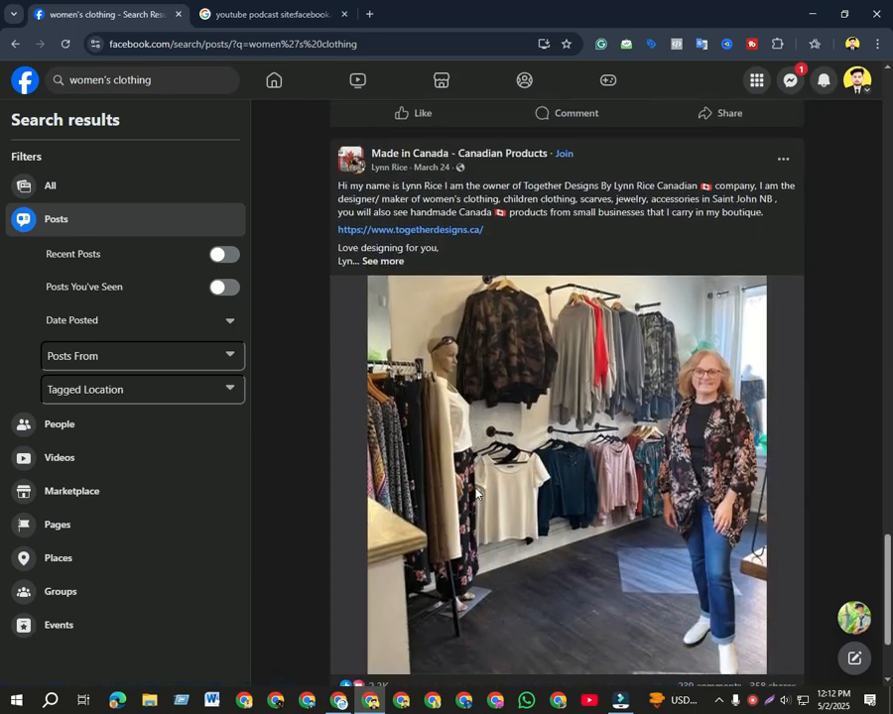
scroll(765, 590, "down", 3)
scroll(802, 549, "down", 8)
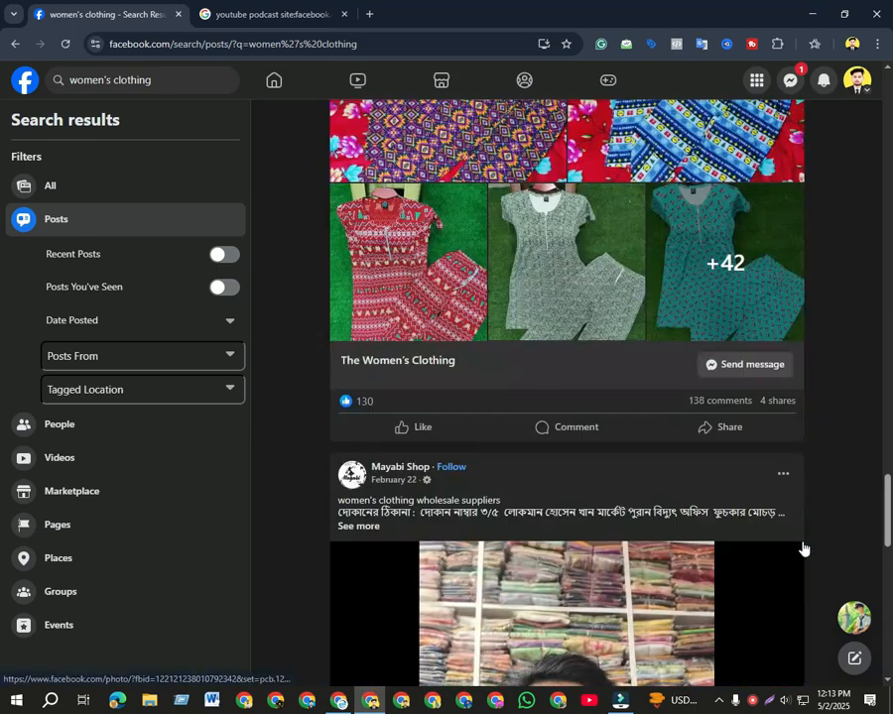
scroll(795, 553, "up", 3)
scroll(788, 551, "down", 4)
scroll(781, 552, "down", 5)
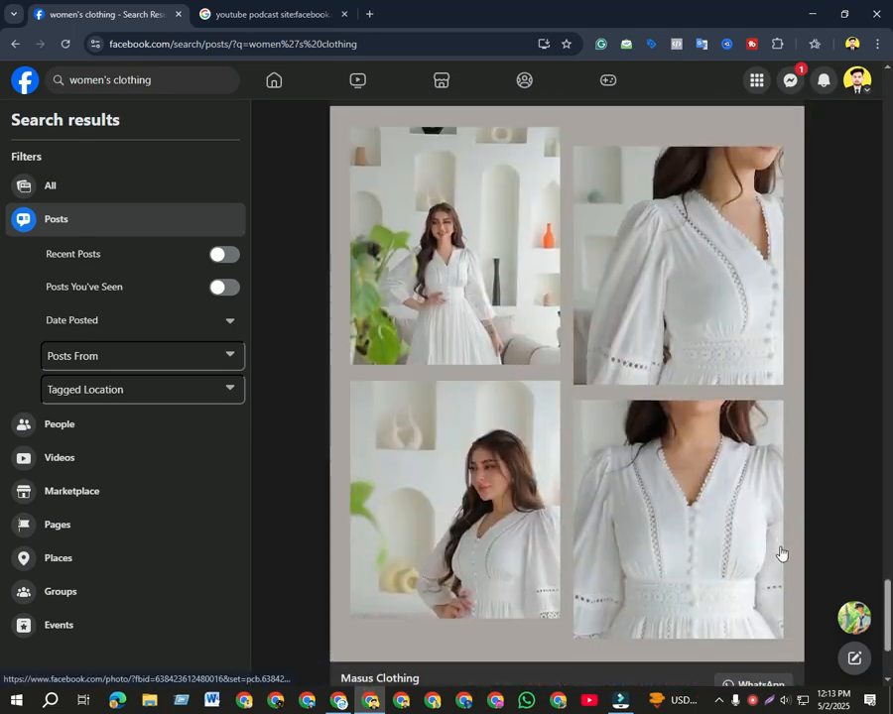
scroll(779, 548, "up", 2)
scroll(794, 544, "down", 4)
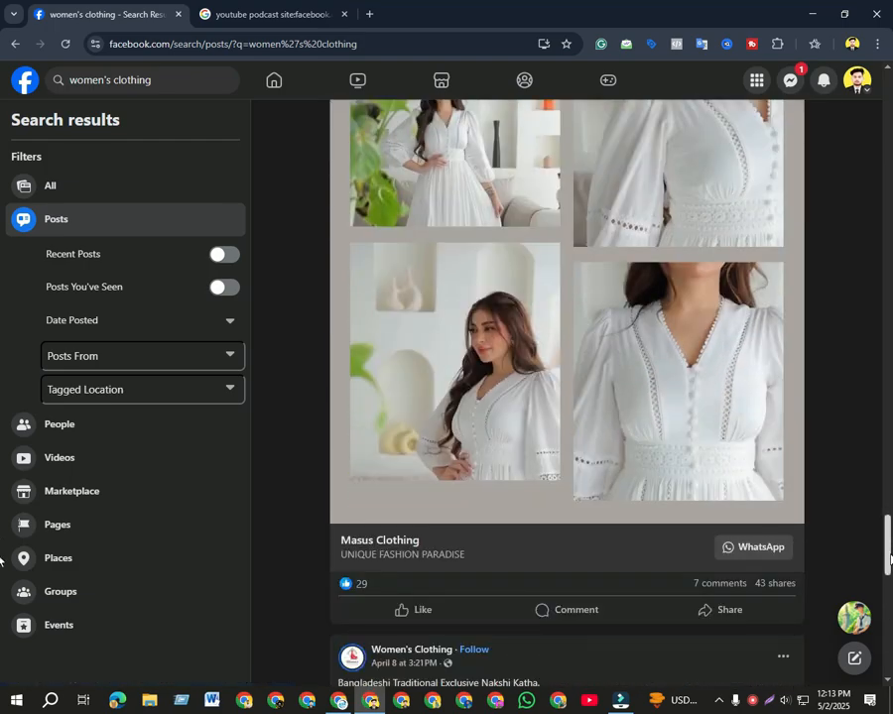
scroll(886, 652, "down", 11)
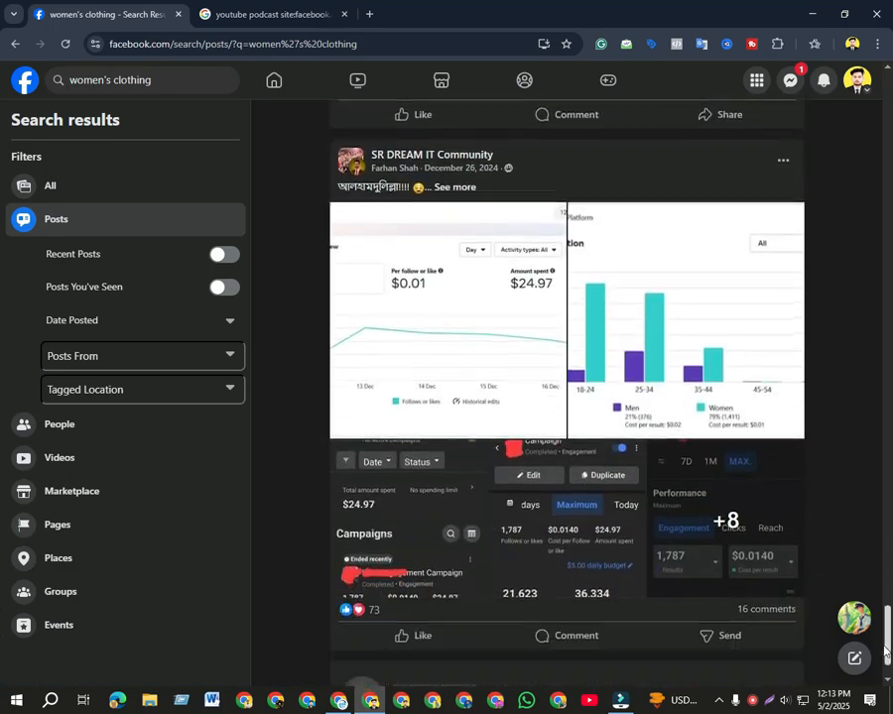
scroll(886, 652, "down", 2)
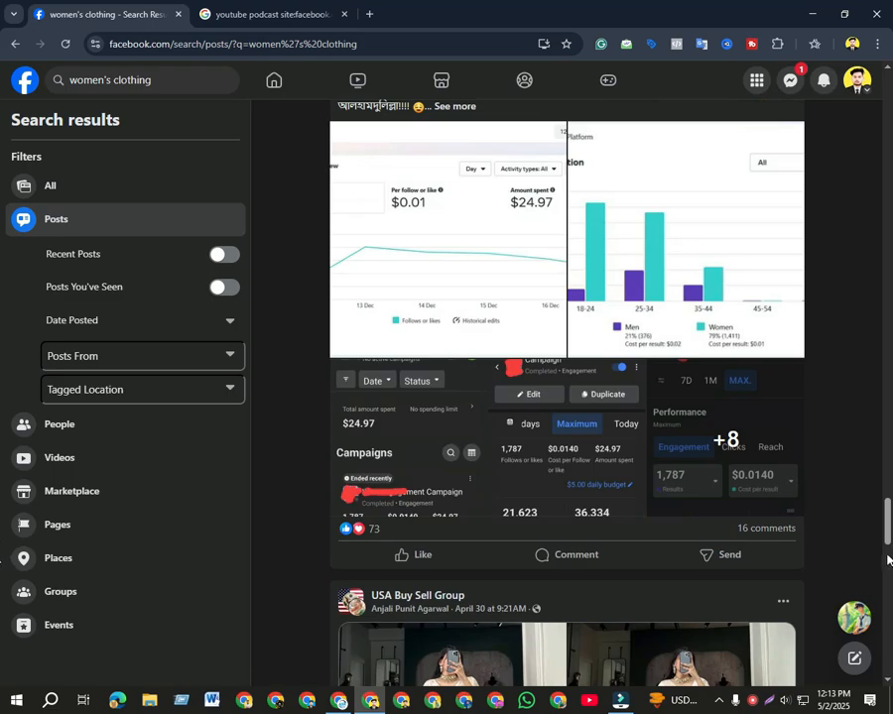
scroll(886, 561, "down", 12)
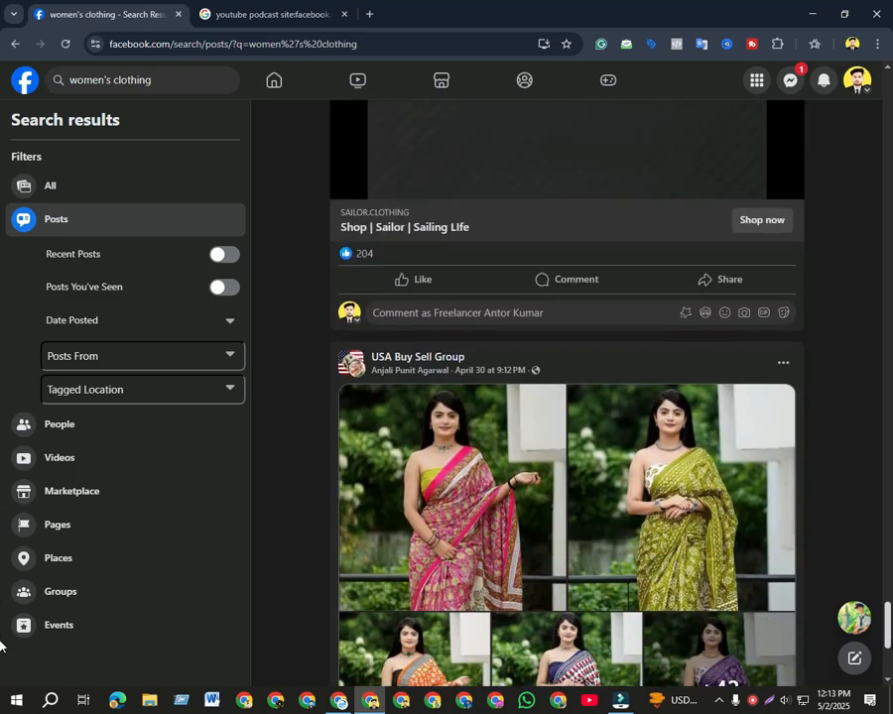
scroll(2, 655, "down", 4)
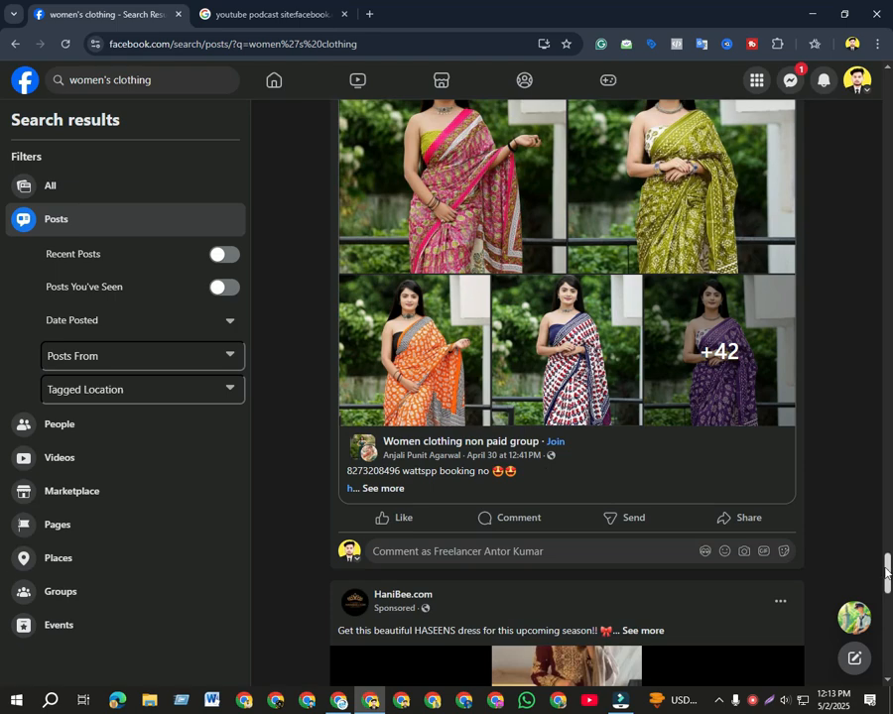
View why the sponsored HaniBee.com ad is being shown, review the advertiser's audience choices, and close the explanation
scroll(625, 402, "down", 4)
scroll(486, 456, "up", 1)
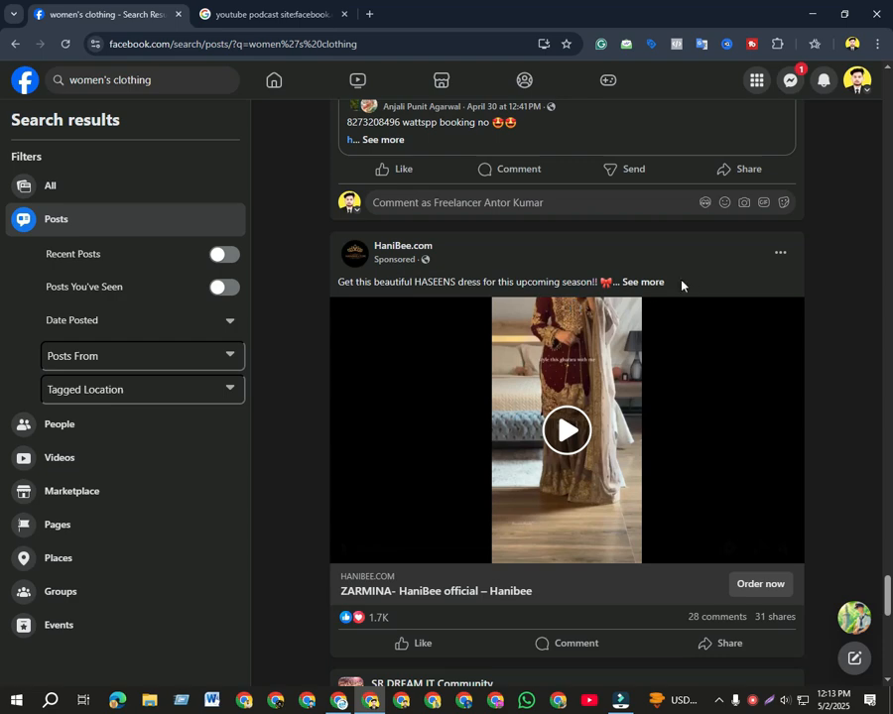
left_click(781, 256)
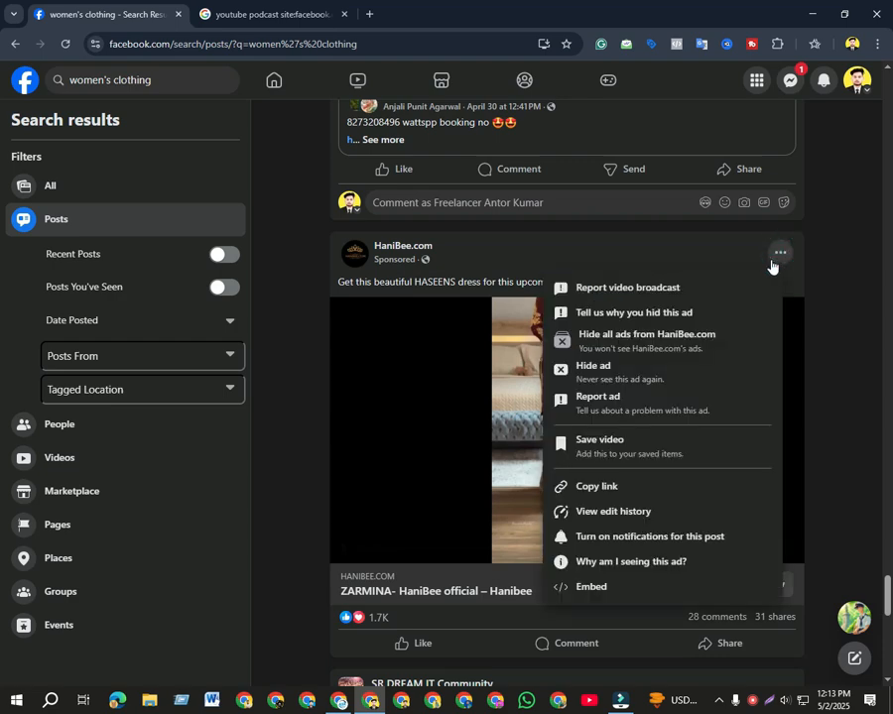
left_click(672, 565)
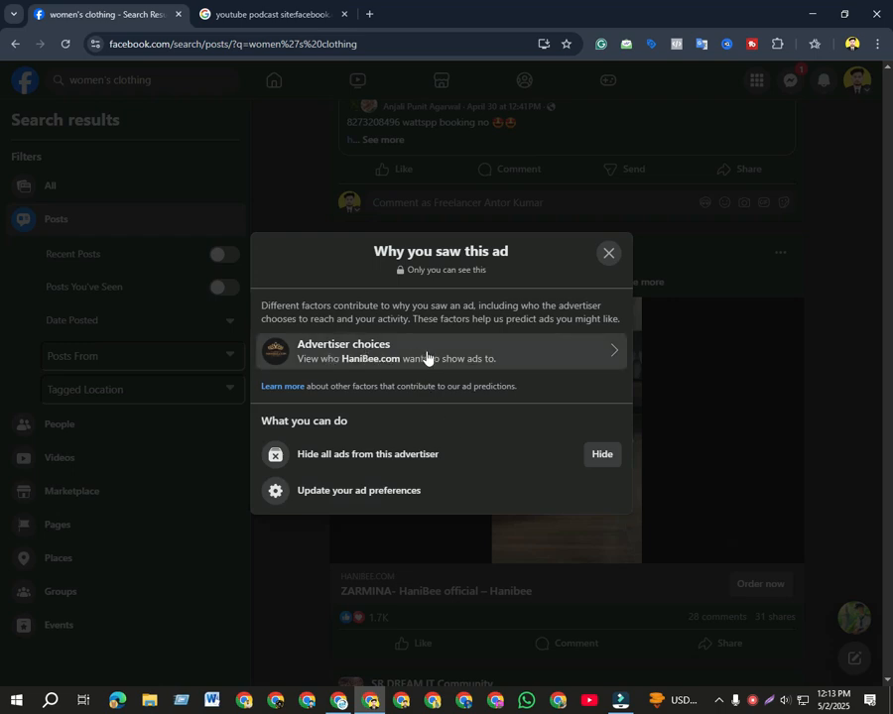
left_click(591, 357)
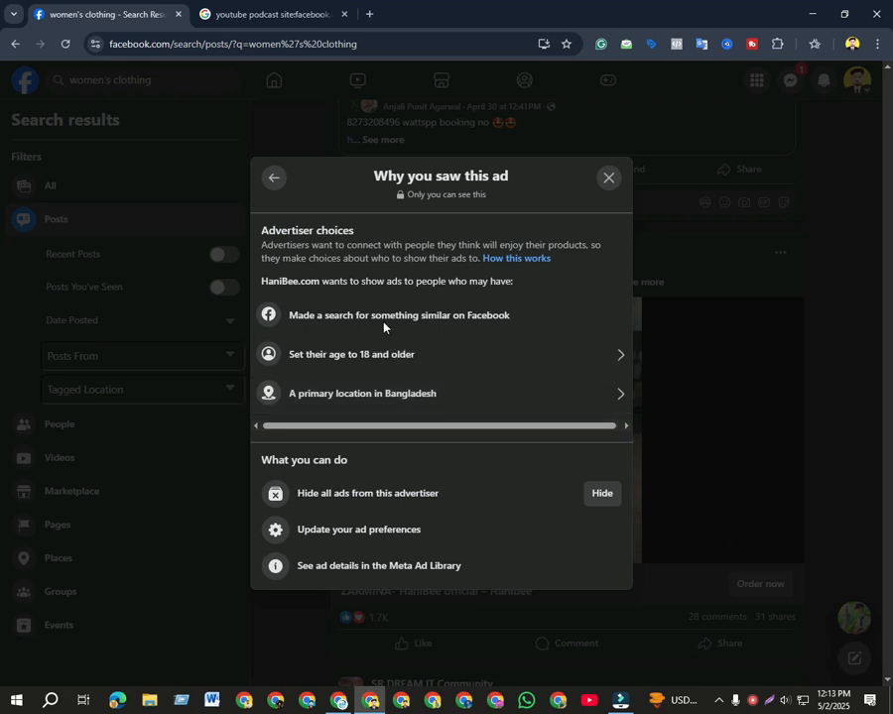
left_click(455, 315)
left_click(608, 177)
Return to the sponsored Musferahsaad ad, review the advertiser's audience choices behind it, and close the explanation
scroll(648, 373, "up", 10)
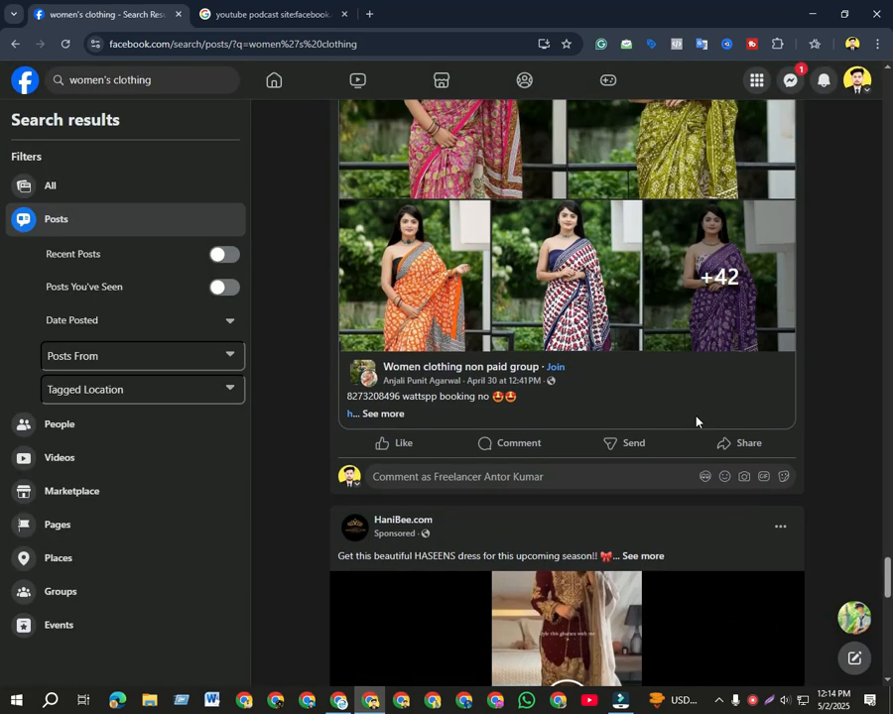
scroll(2, 449, "up", 15)
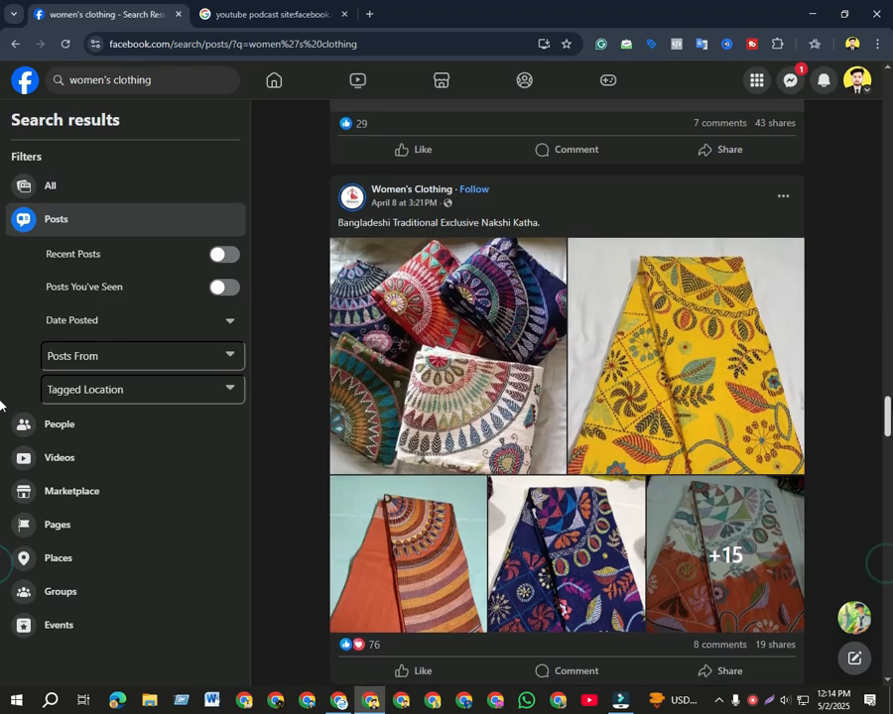
scroll(0, 225, "up", 10)
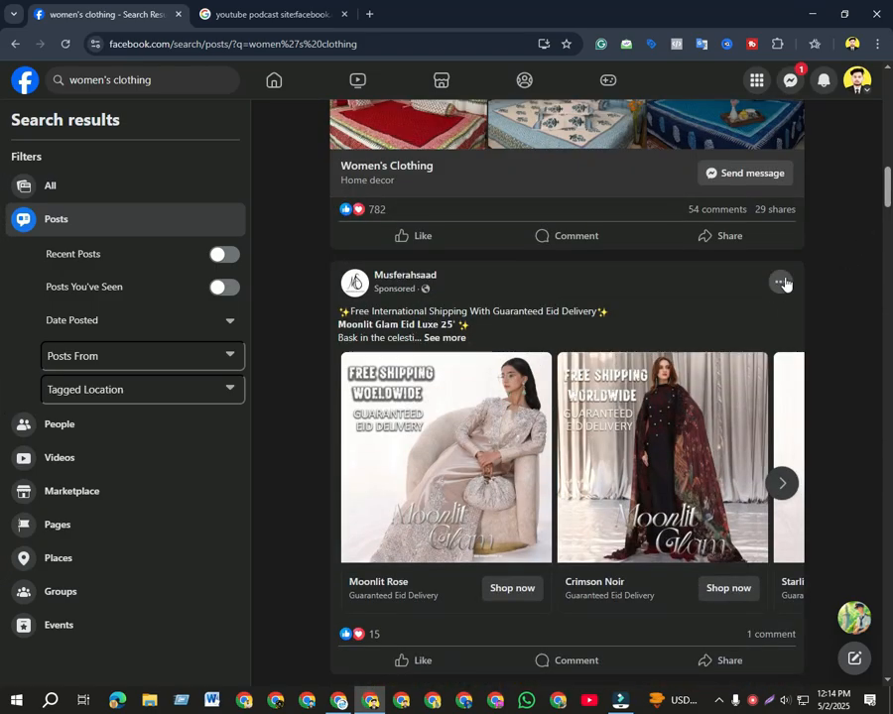
left_click(782, 282)
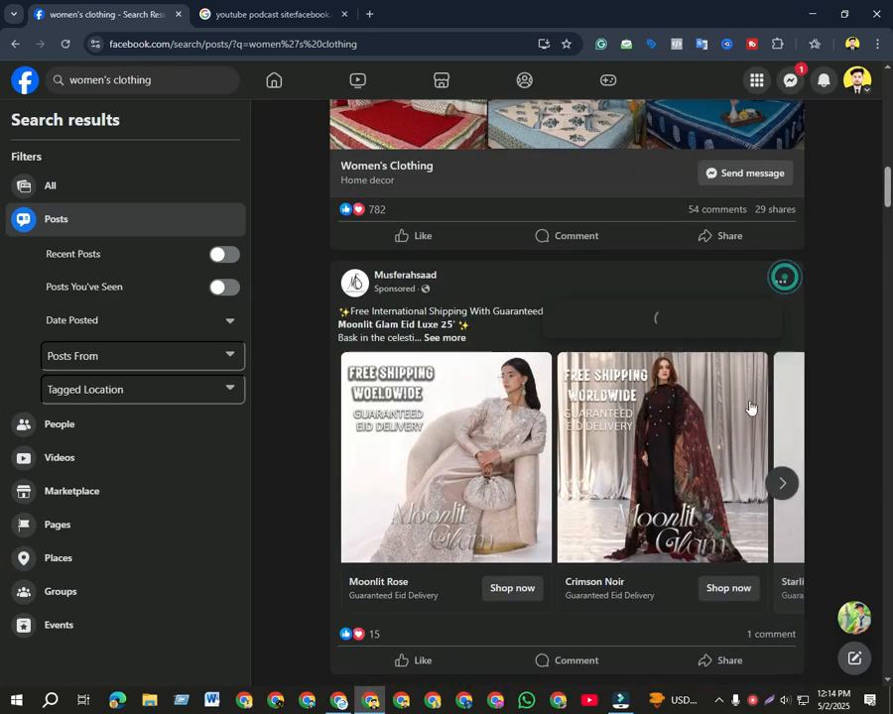
left_click(650, 515)
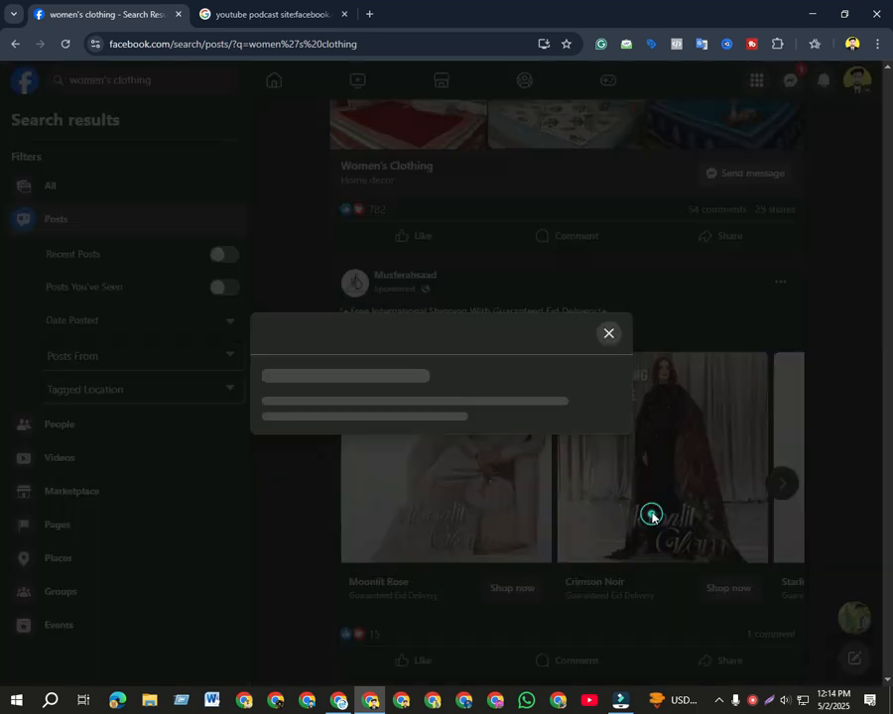
left_click(430, 365)
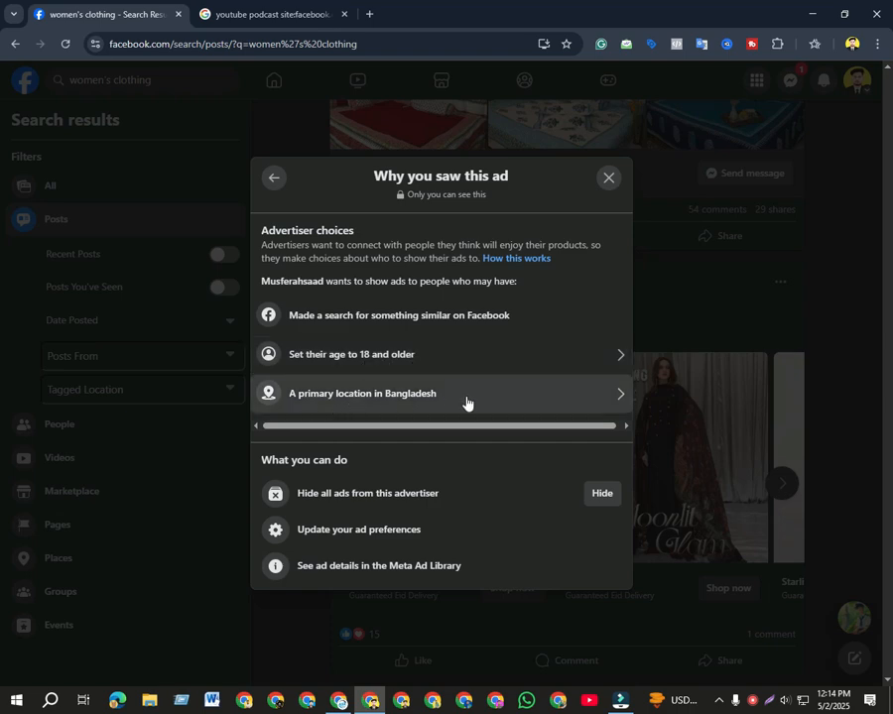
left_click(610, 180)
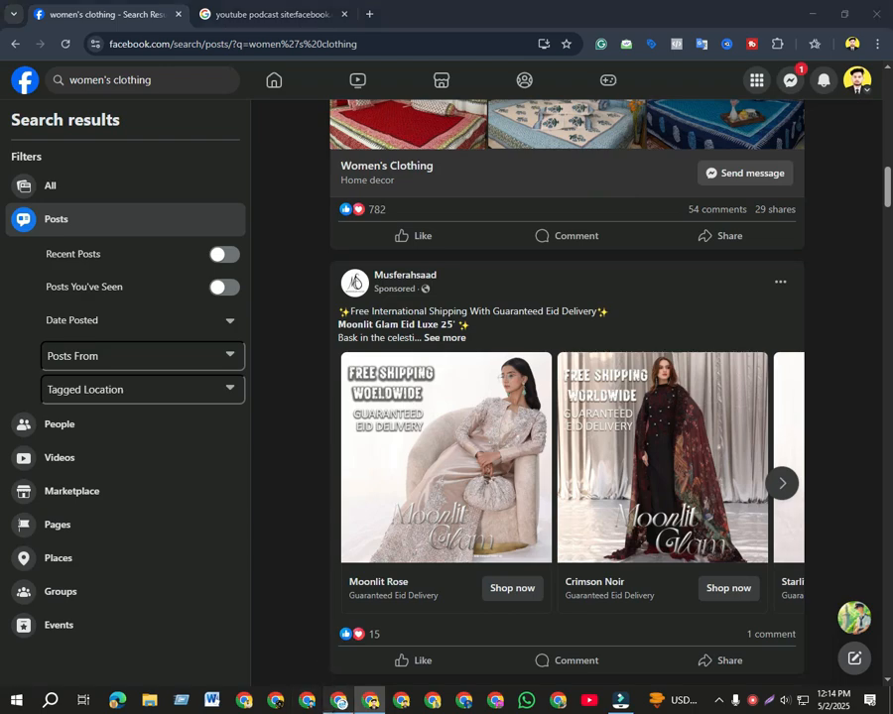
Switch to the Meta Ad Library in the first browser window and look over the active "women's clothing" ads
left_click(339, 700)
left_click(575, 14)
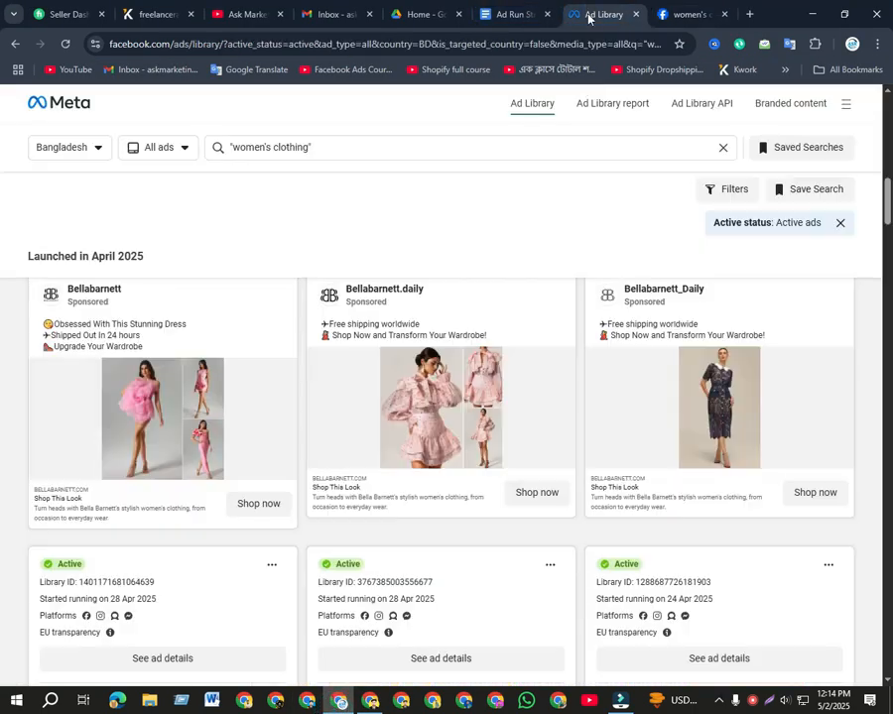
scroll(434, 405, "down", 2)
scroll(419, 542, "up", 2)
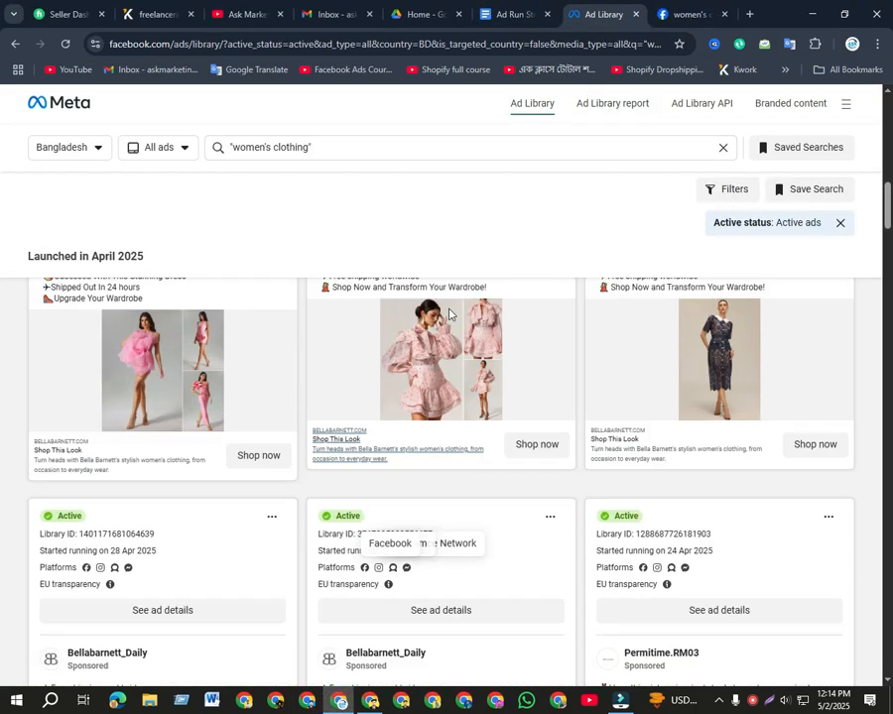
Review the hijab shop's campaign details, from title to keywords, in the Ad Run Strategy Step By Step document
left_click(513, 12)
scroll(490, 403, "up", 3)
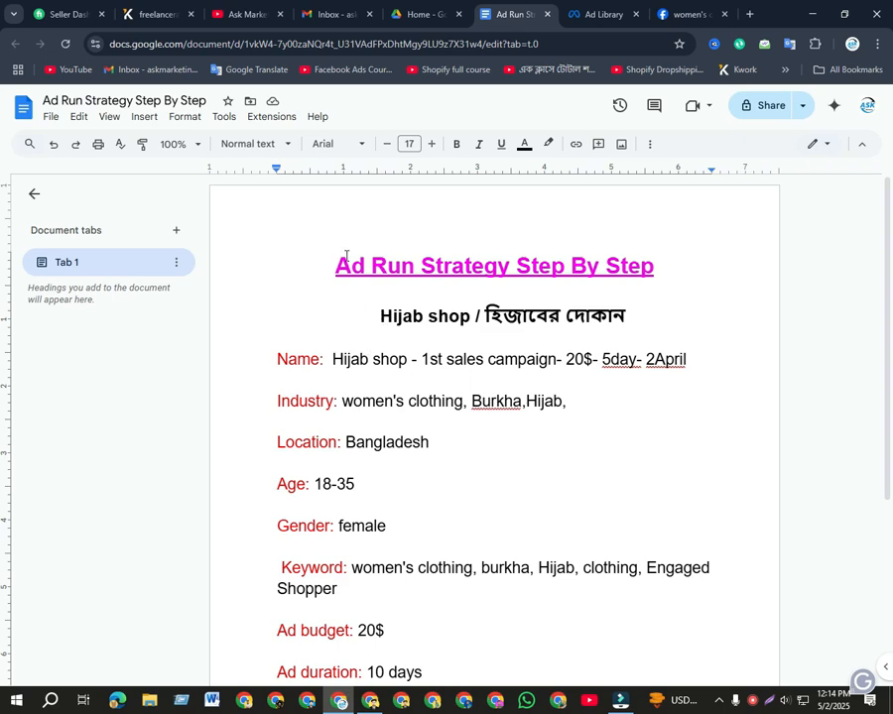
left_click_drag(335, 249, 432, 539)
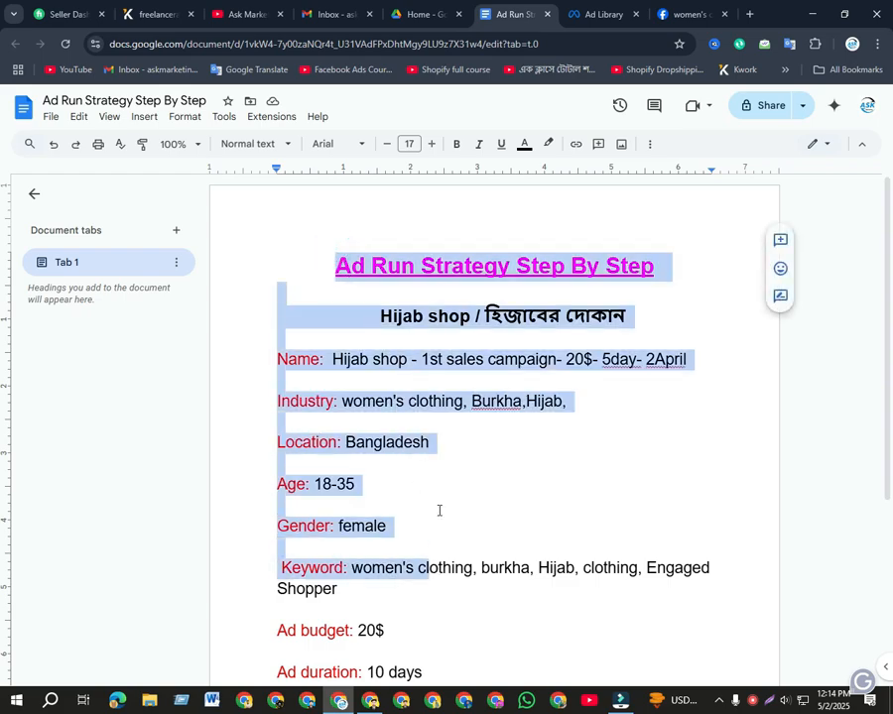
left_click(450, 461)
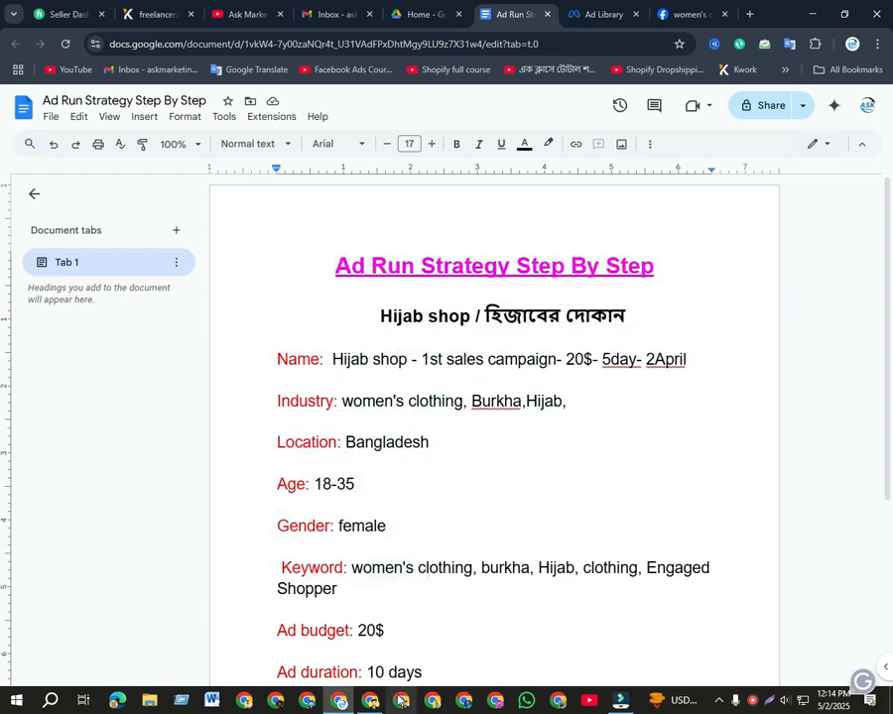
Switch to the other browser profile's window, open a blank tab and return to the Facebook women's clothing results
left_click(375, 703)
left_click(369, 14)
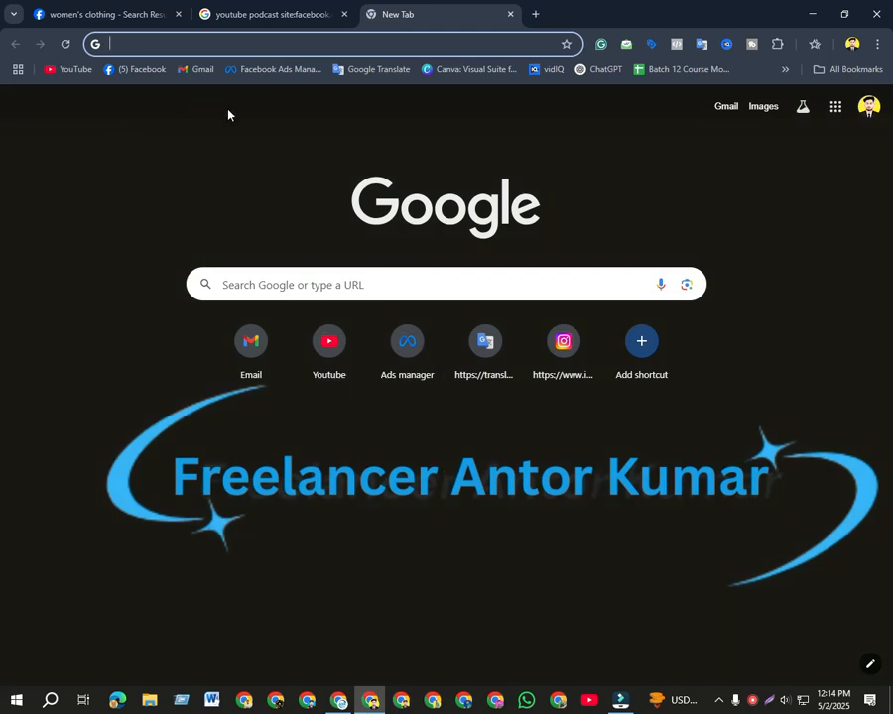
left_click(104, 8)
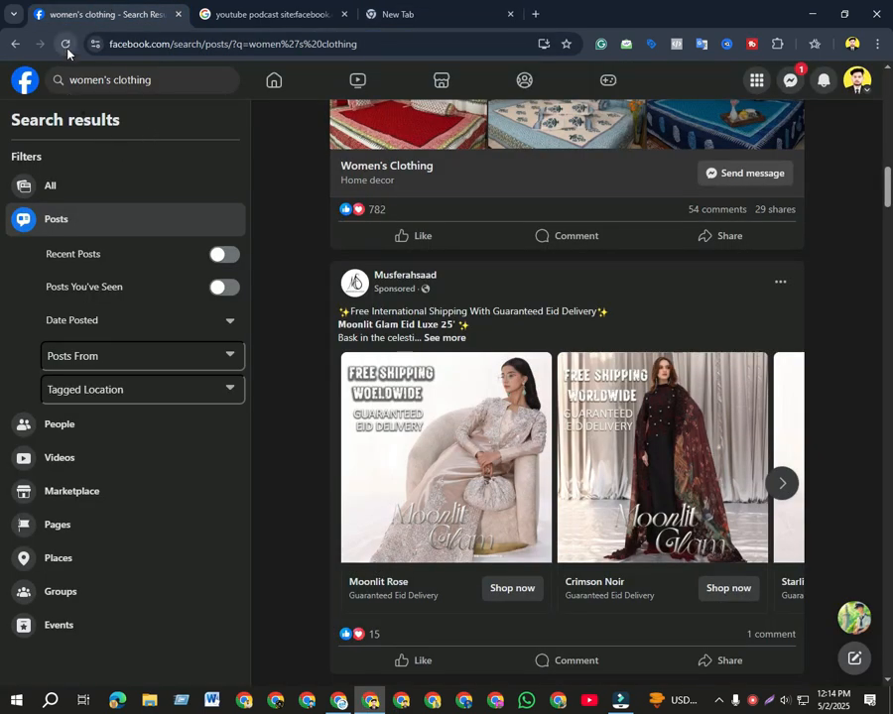
Go to the Facebook home page, open Ads Manager from the full list of shortcuts and dismiss the payment method notice
left_click(266, 93)
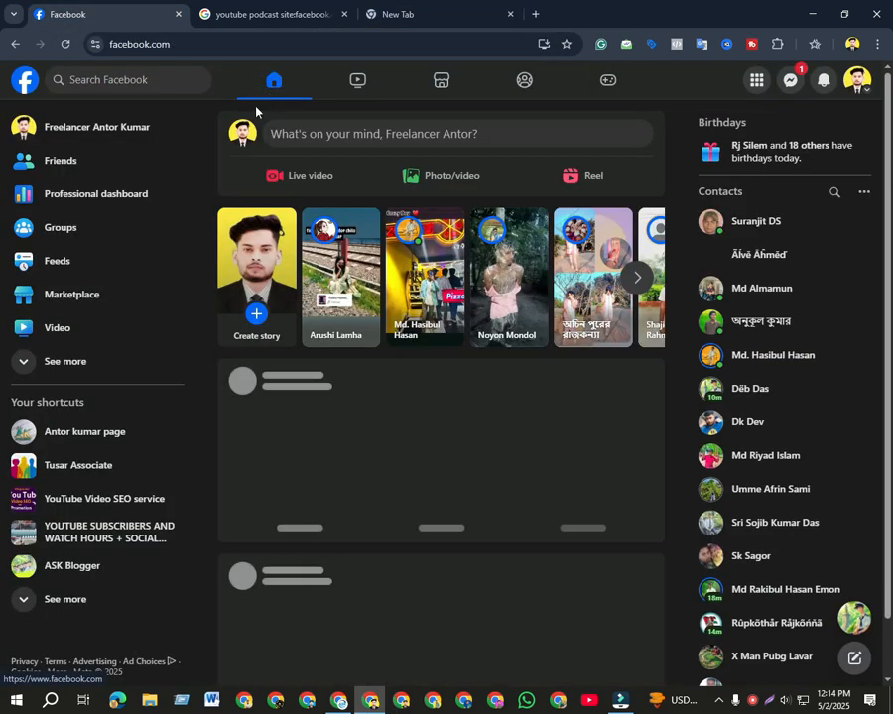
left_click(30, 367)
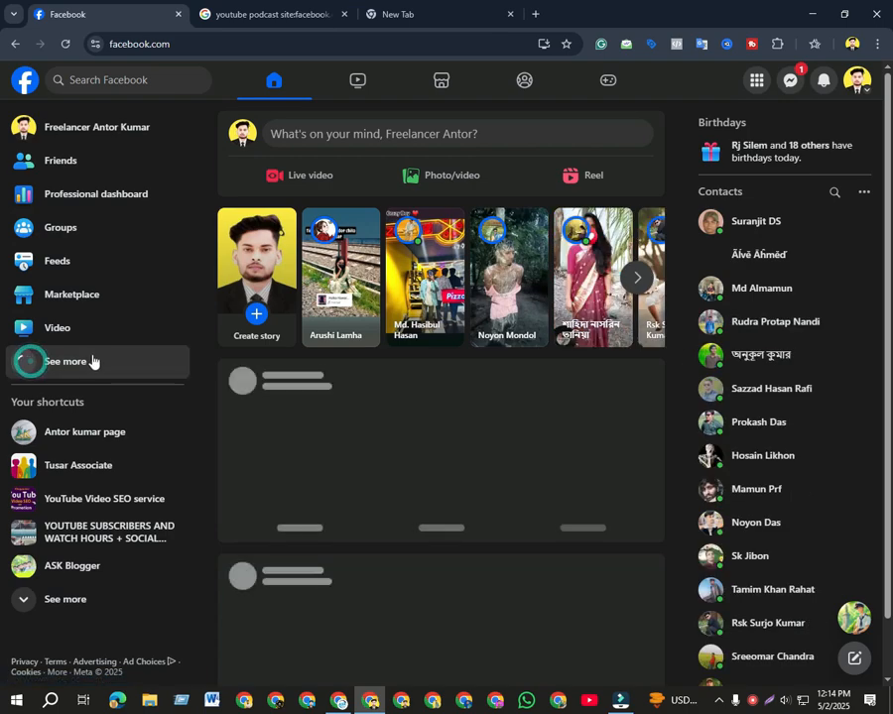
scroll(90, 337, "down", 2)
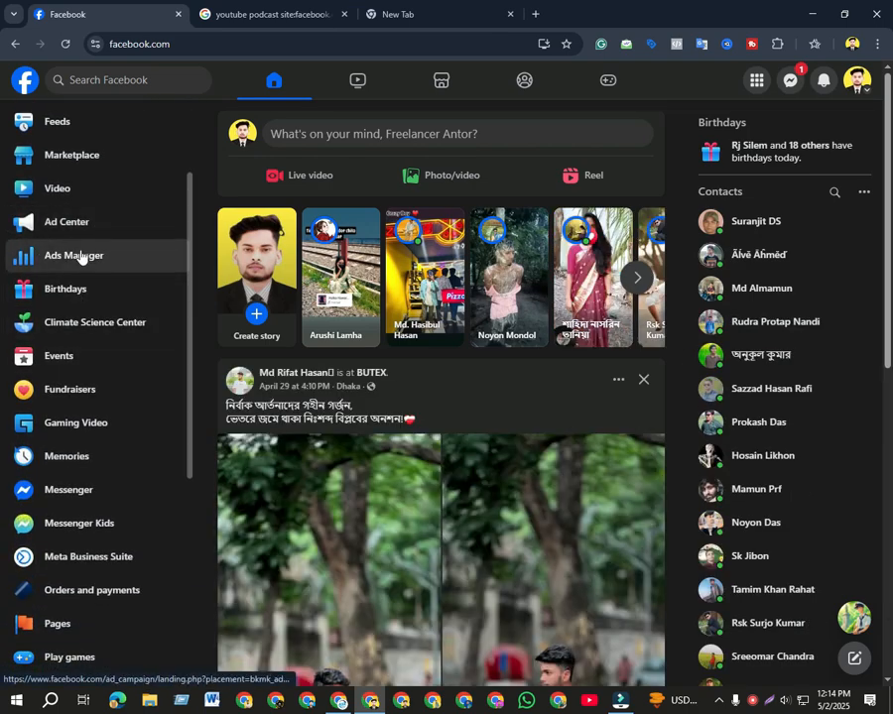
left_click(82, 257)
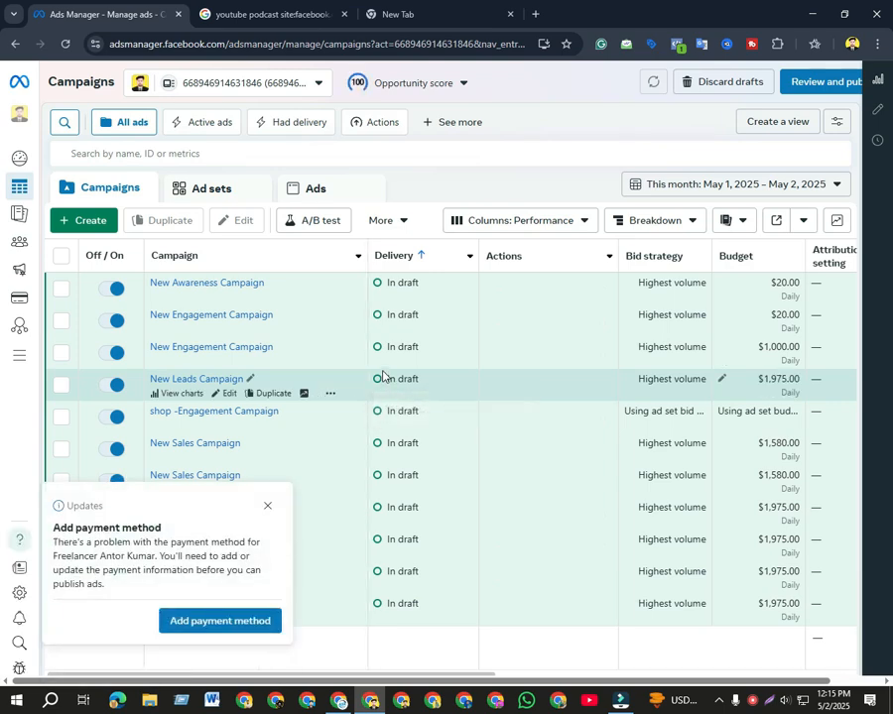
left_click(267, 506)
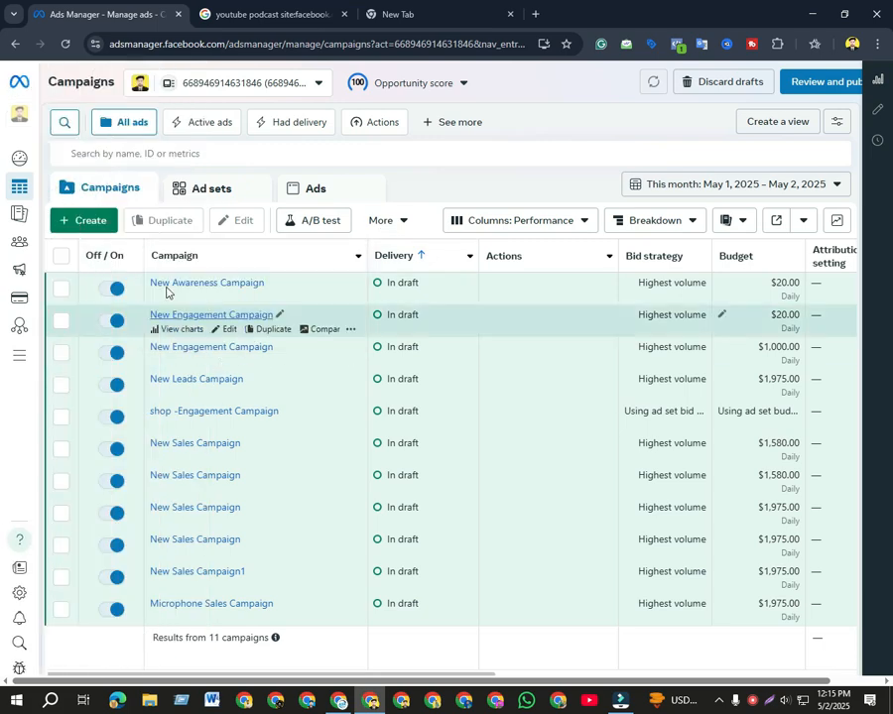
Start a new auction campaign, look over the available objectives and choose Engagement as the campaign objective
left_click(84, 222)
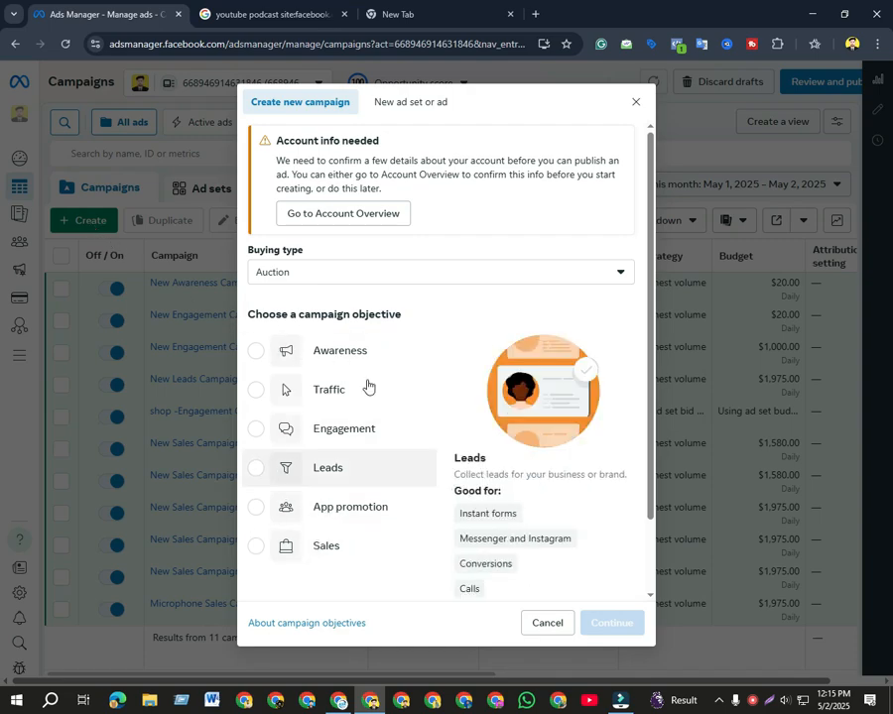
left_click(753, 697)
left_click(706, 649)
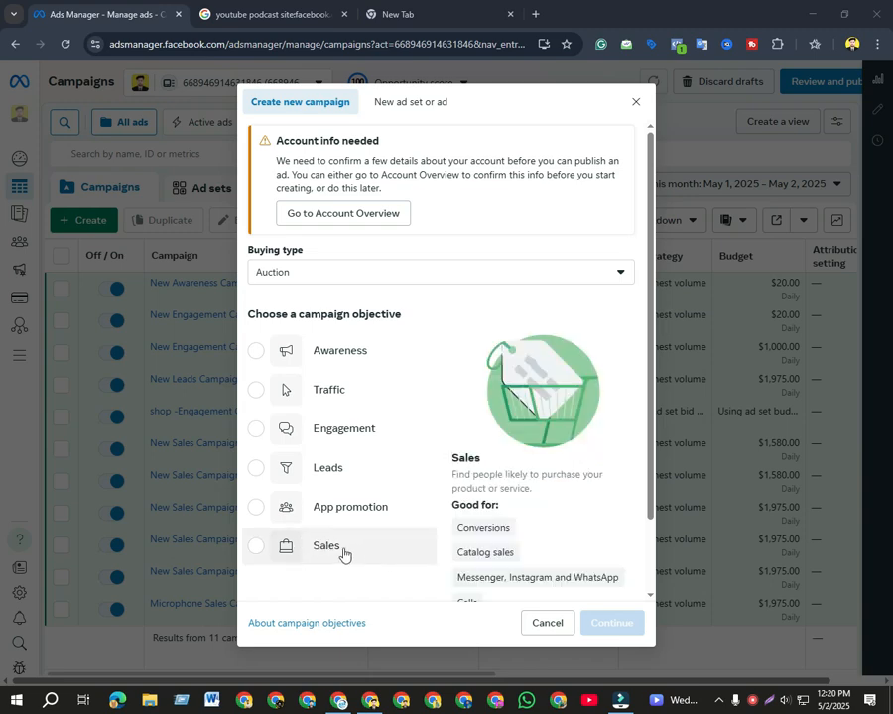
scroll(360, 514, "down", 2)
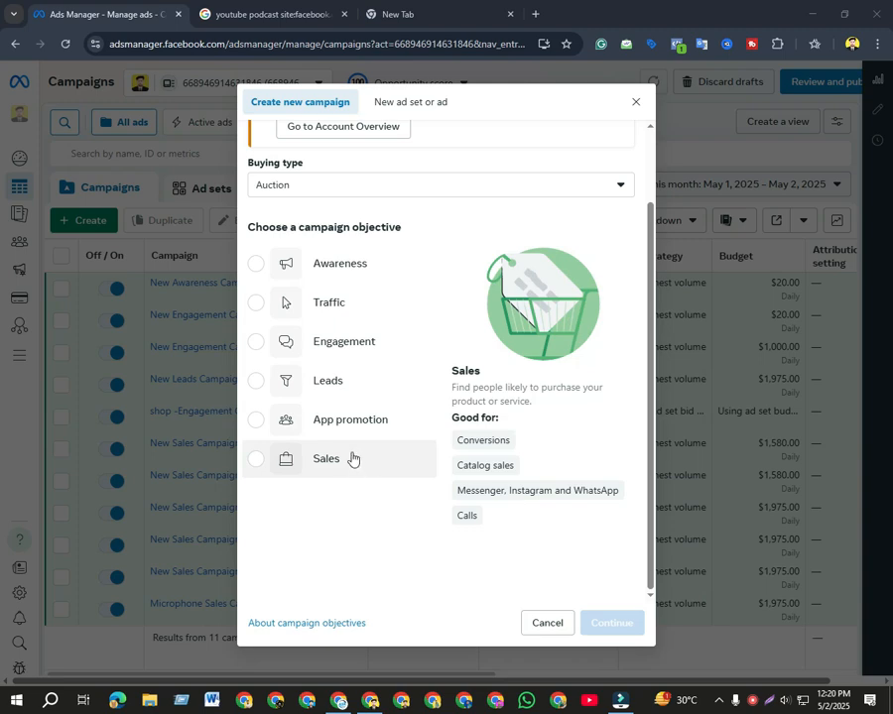
scroll(342, 476, "up", 2)
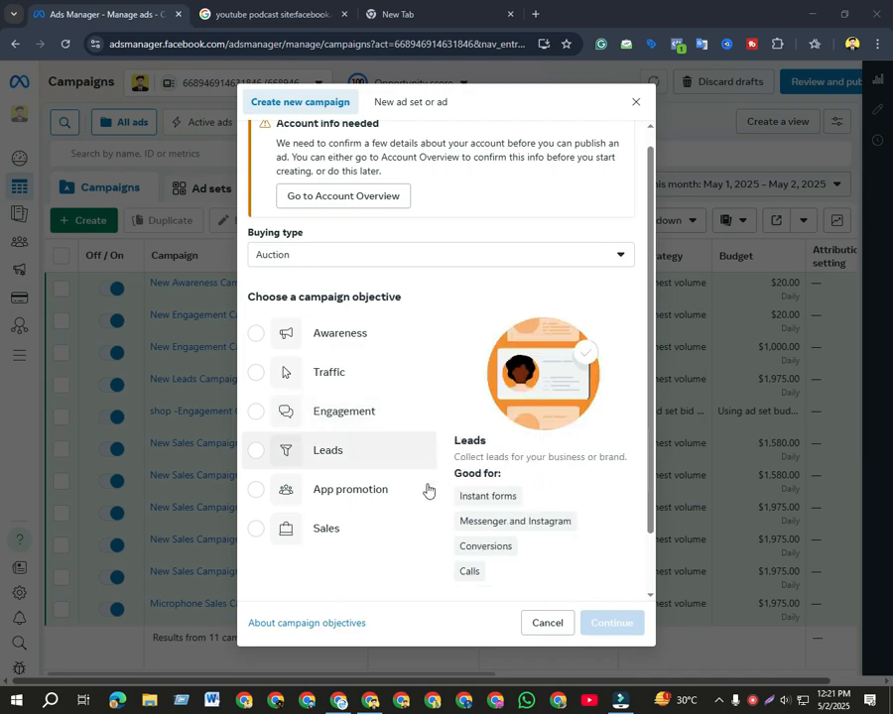
scroll(369, 409, "down", 1)
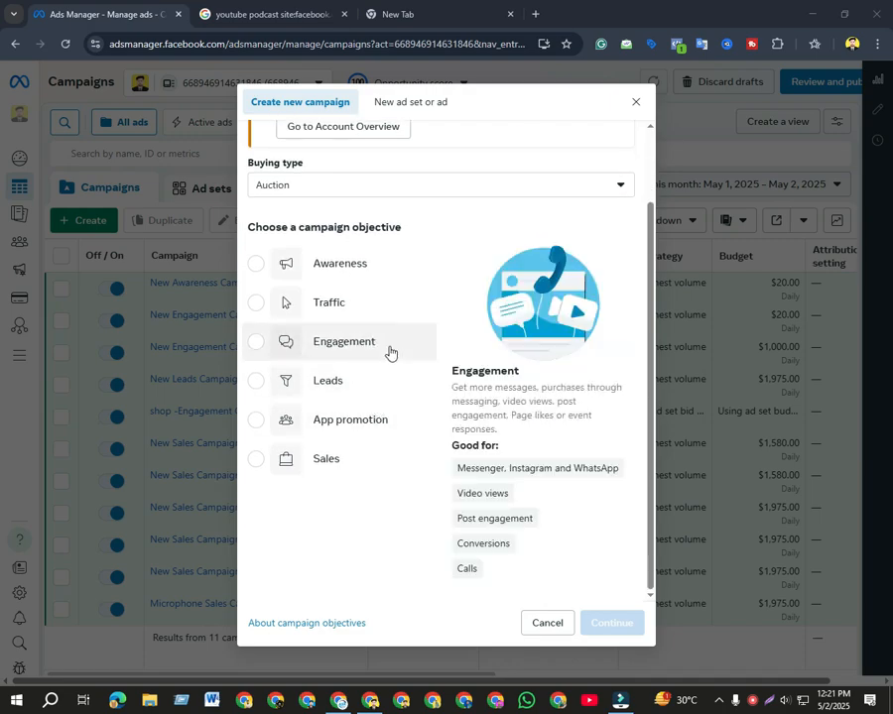
left_click(257, 343)
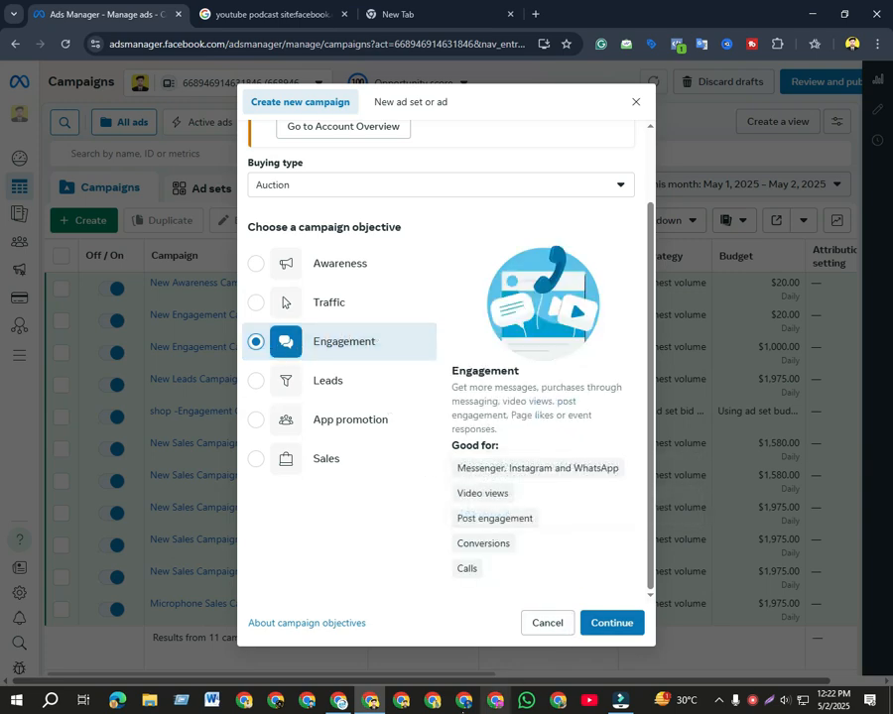
Continue with the manual engagement campaign setup and dismiss the payment method notice in the campaign editor
key("alt+Tab")
left_click_drag(448, 473, 504, 468)
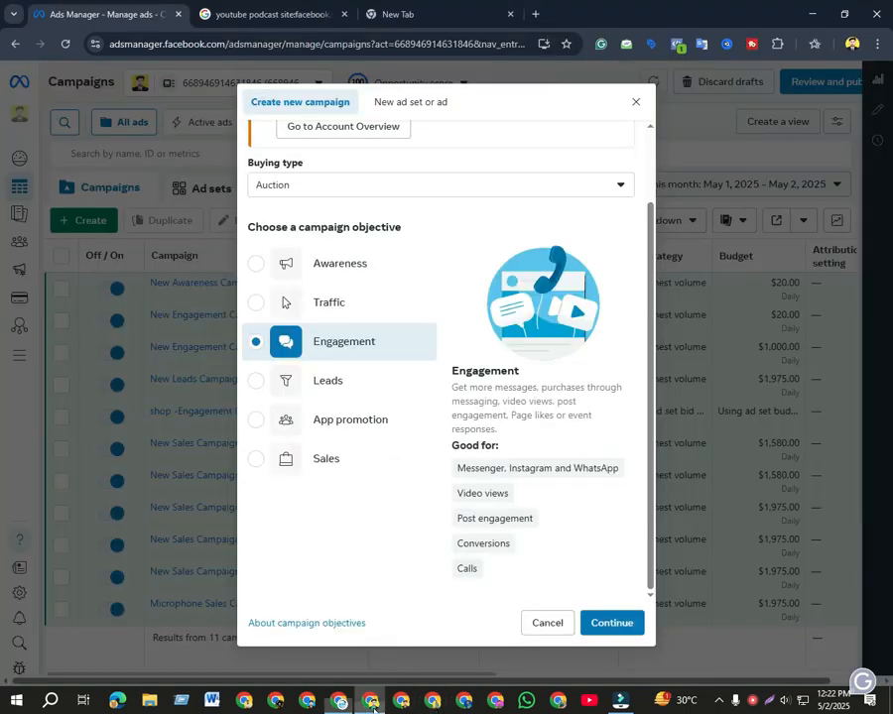
left_click(452, 702)
left_click(591, 633)
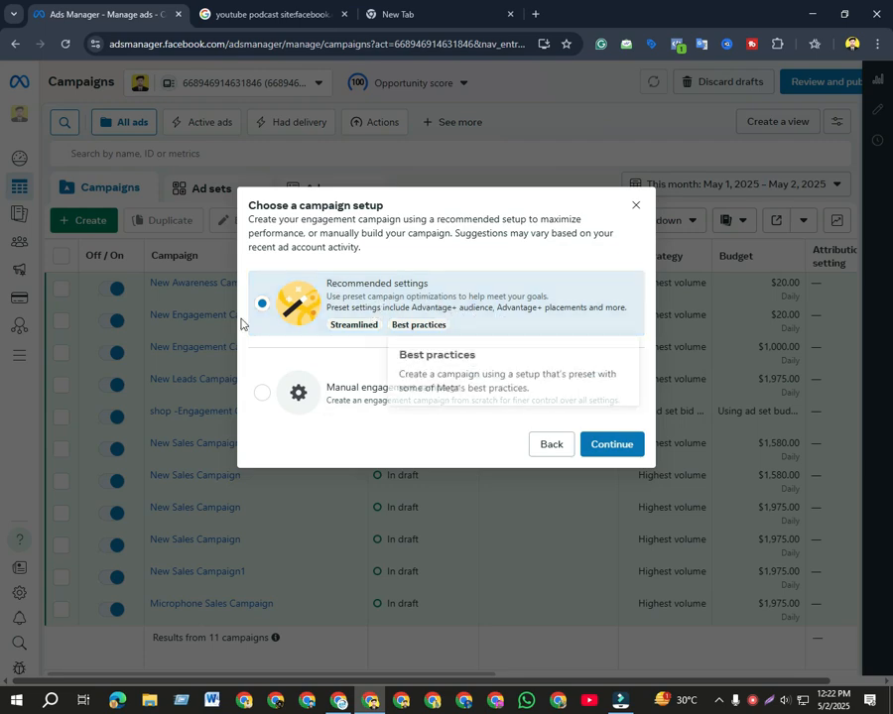
left_click(330, 402)
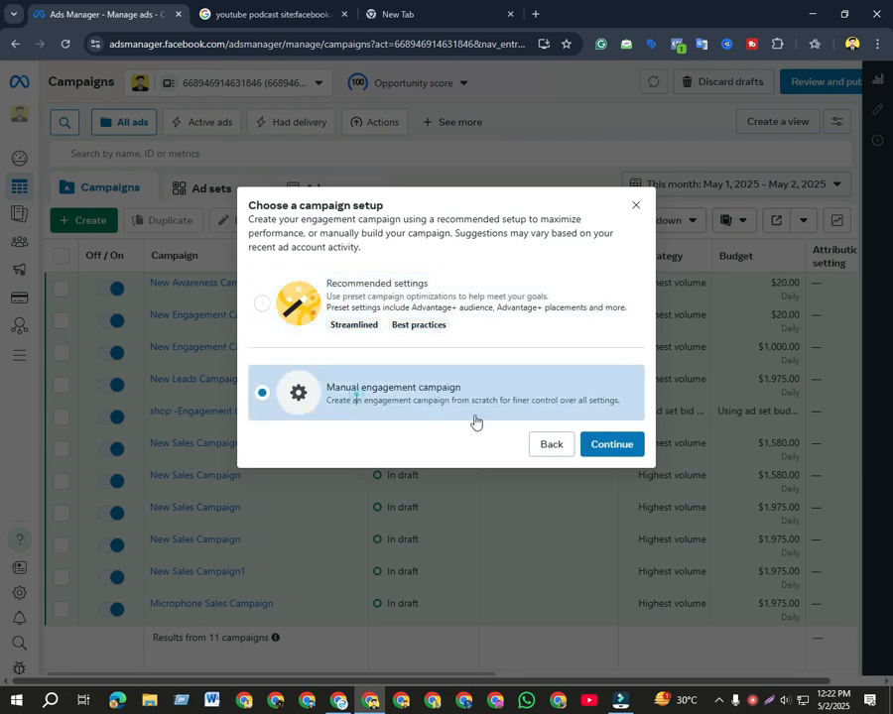
left_click(611, 442)
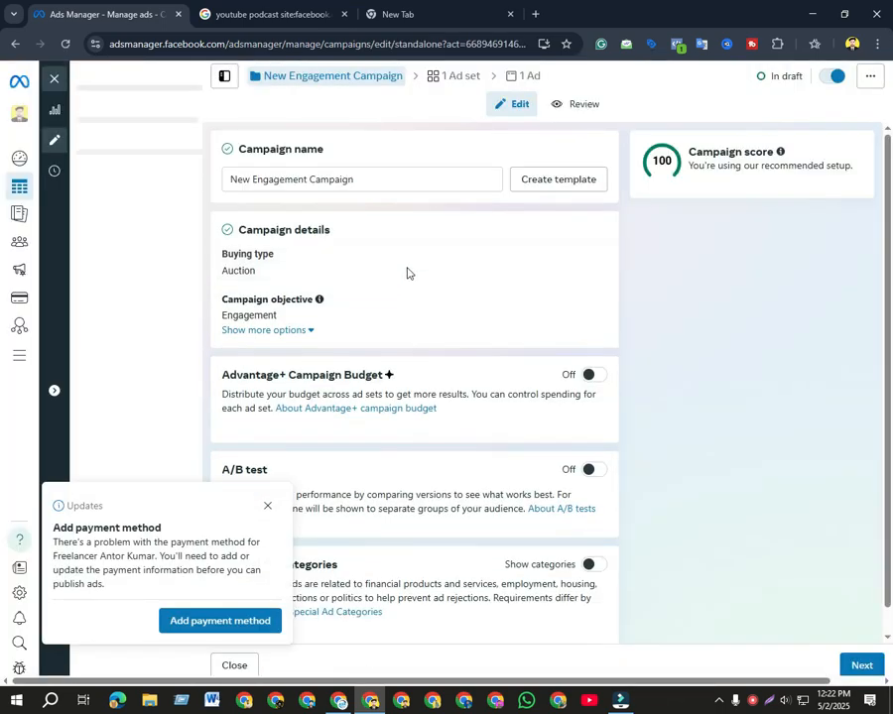
left_click(266, 508)
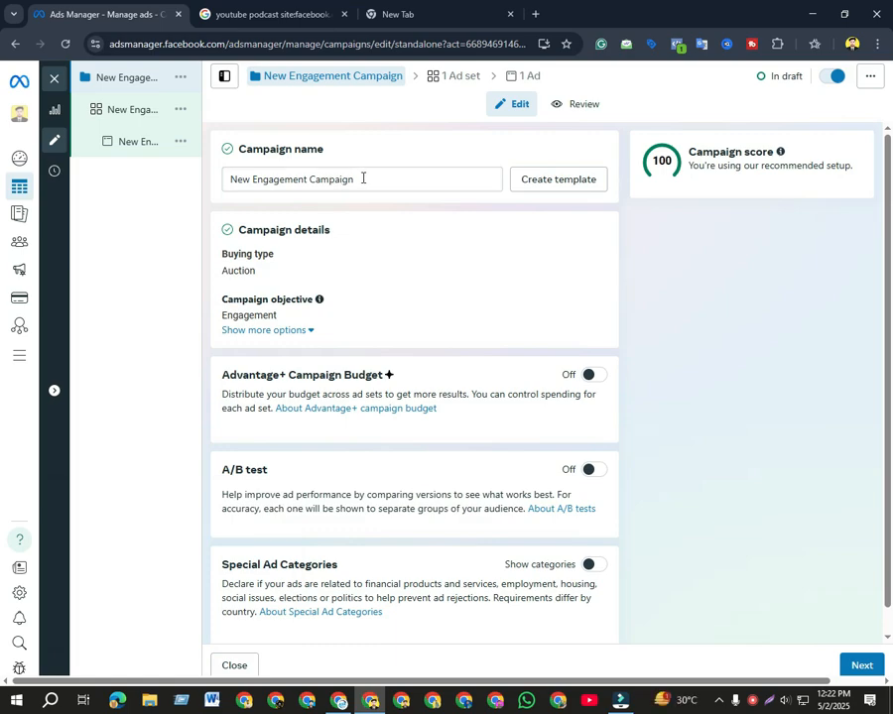
Copy "Hijab shop - 1st sales campaign- 20$- 5day- 2April" from the Ad Run Strategy document and append it to the campaign name in Ads Manager
left_click(340, 700)
scroll(413, 424, "up", 4)
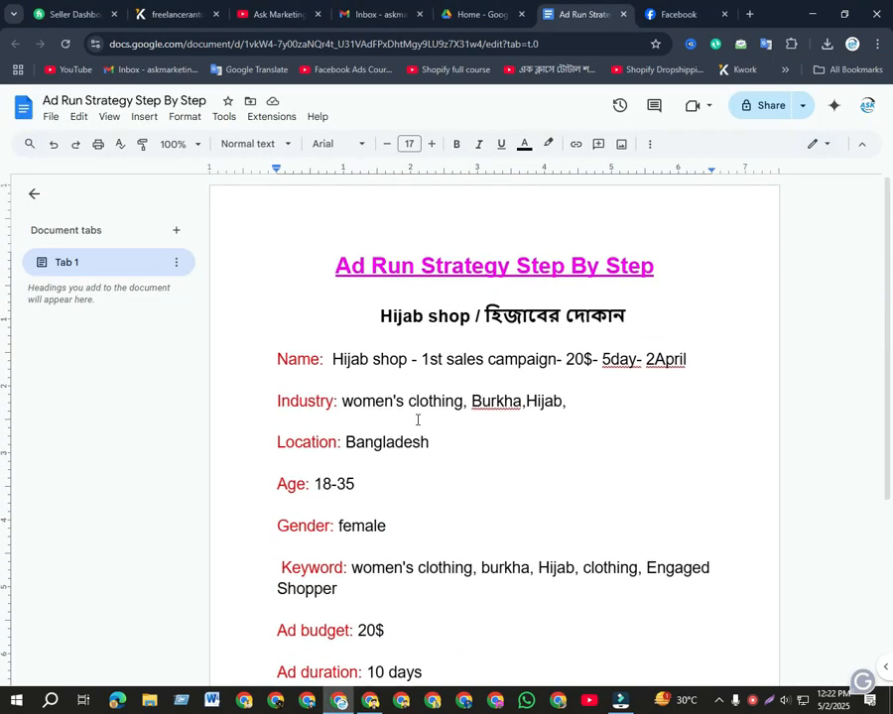
left_click_drag(328, 358, 693, 363)
key("ctrl+c")
left_click(653, 329)
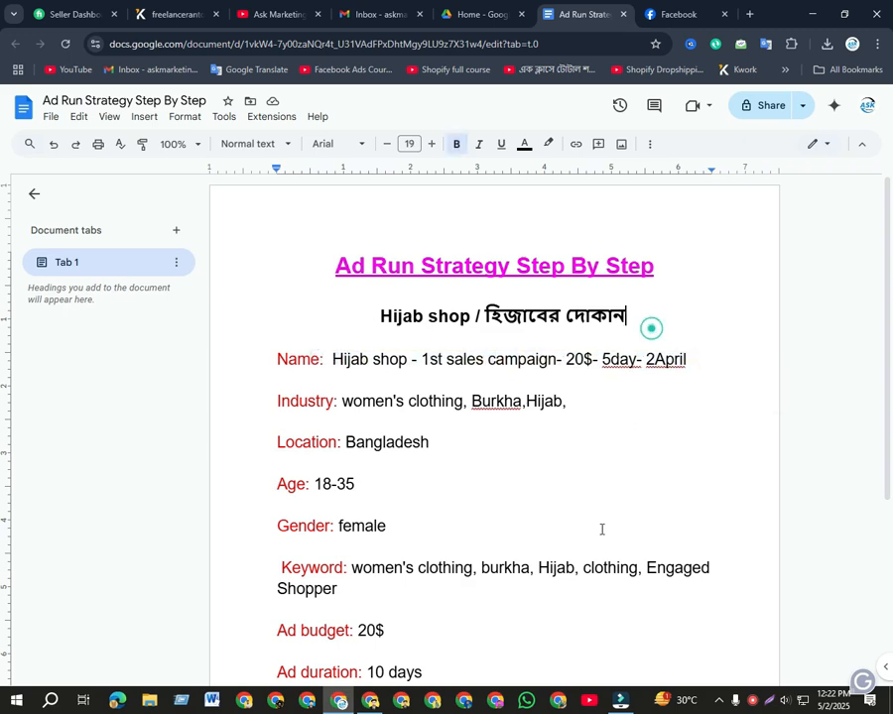
left_click(370, 700)
left_click(369, 178)
key("ctrl+v")
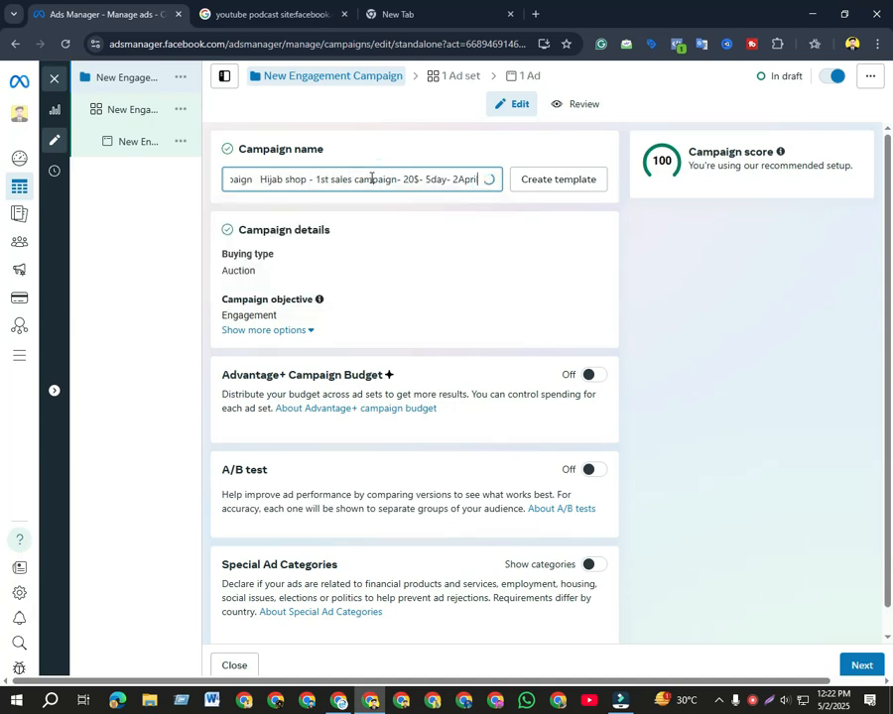
Copy "Engagement Campaign" from the campaign name, and remove the default "New Engagement Campaign" wording before "Hijab shop"
left_click_drag(279, 181, 252, 180)
key("ctrl+c")
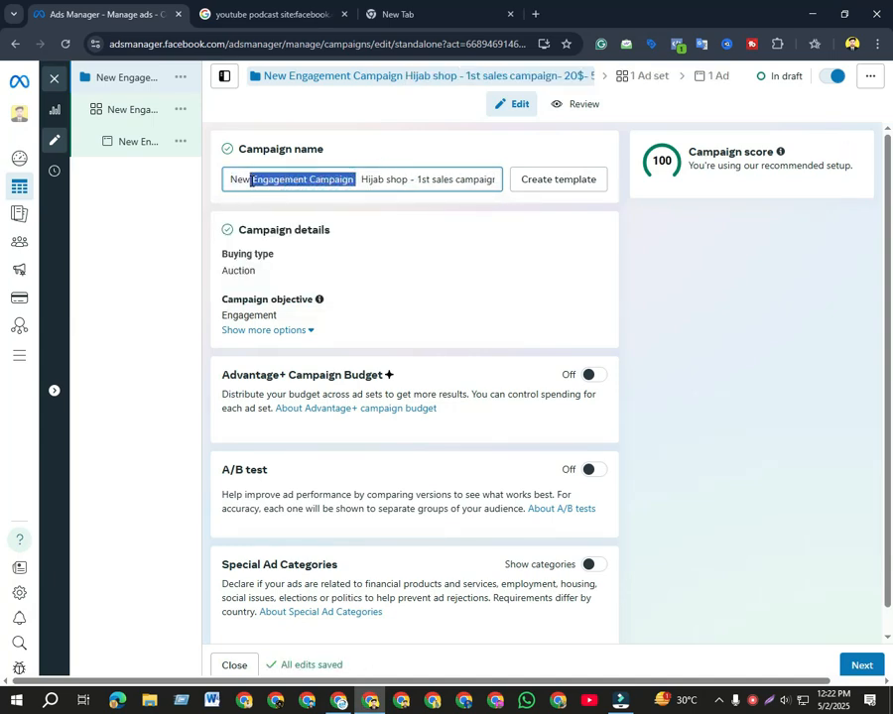
key("BackSpace")
left_click_drag(251, 181, 195, 189)
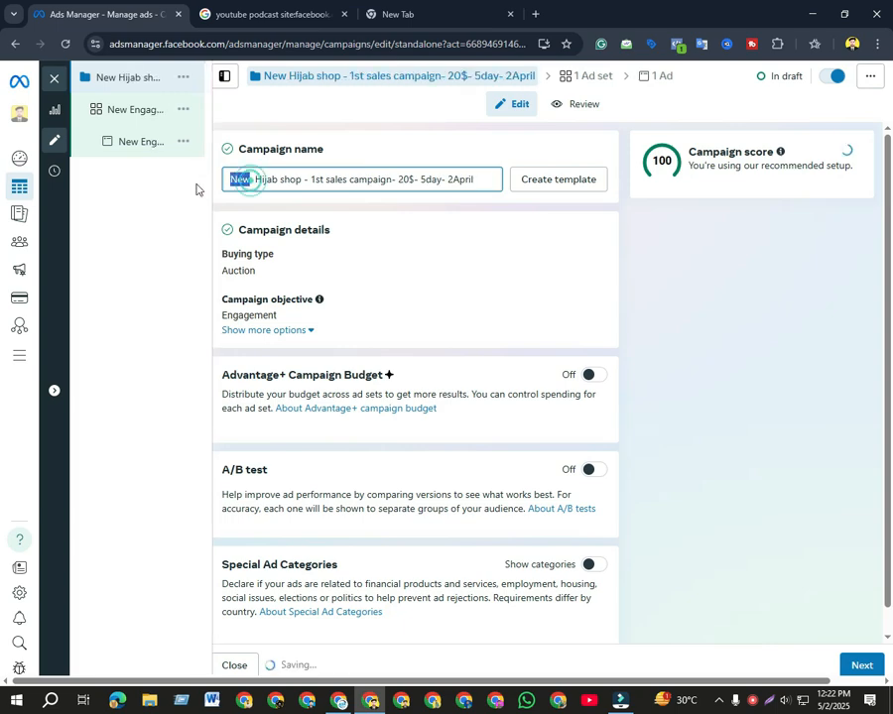
key("BackSpace")
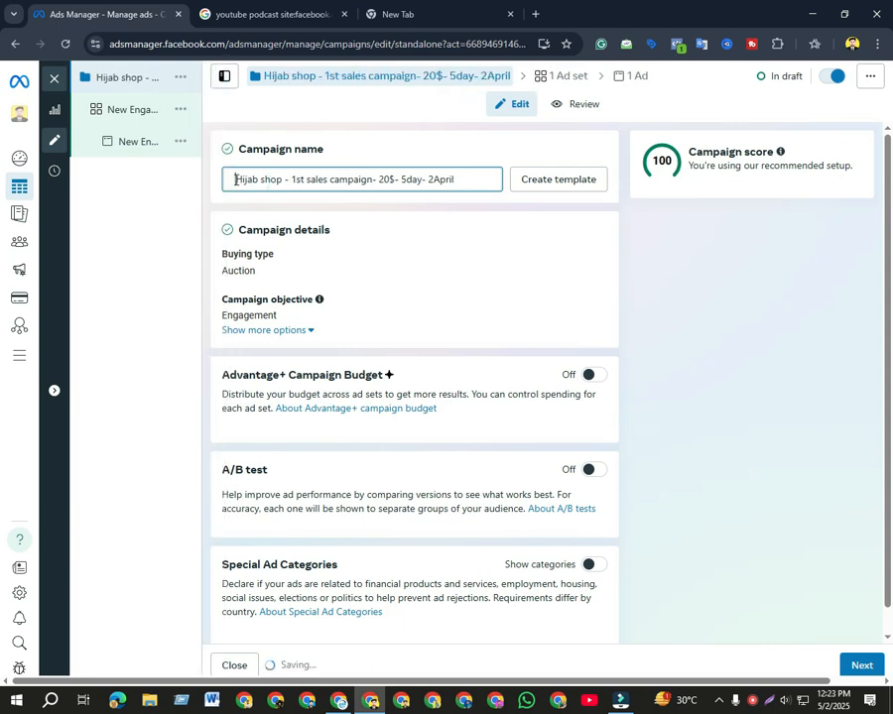
Replace "sales campaign" in the campaign name with the copied "Engagement Campaign" and shorten its first word to "Enga"
left_click(301, 180)
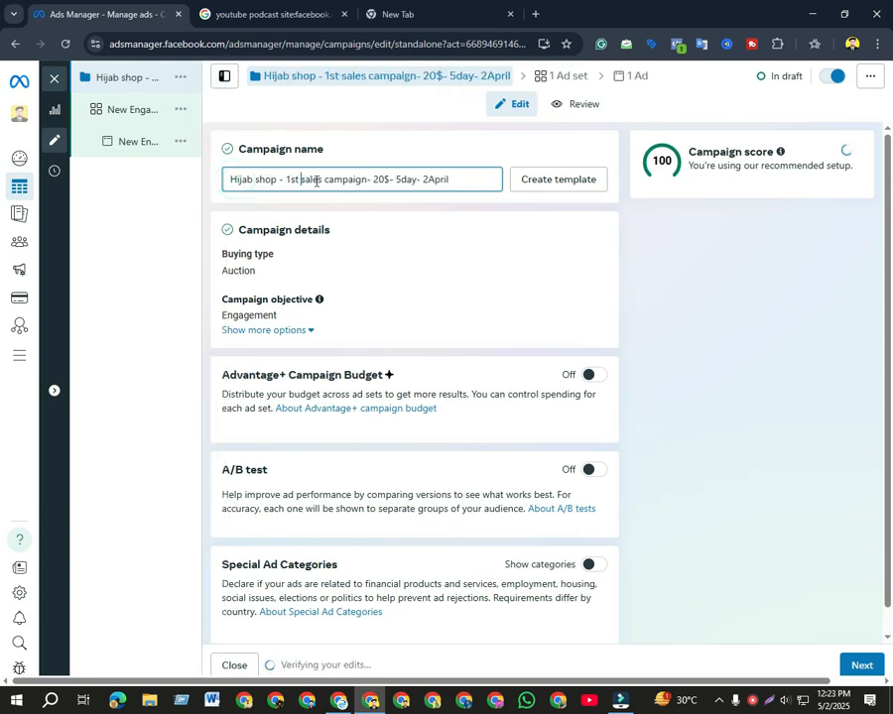
left_click_drag(369, 180, 301, 183)
key("ctrl+v")
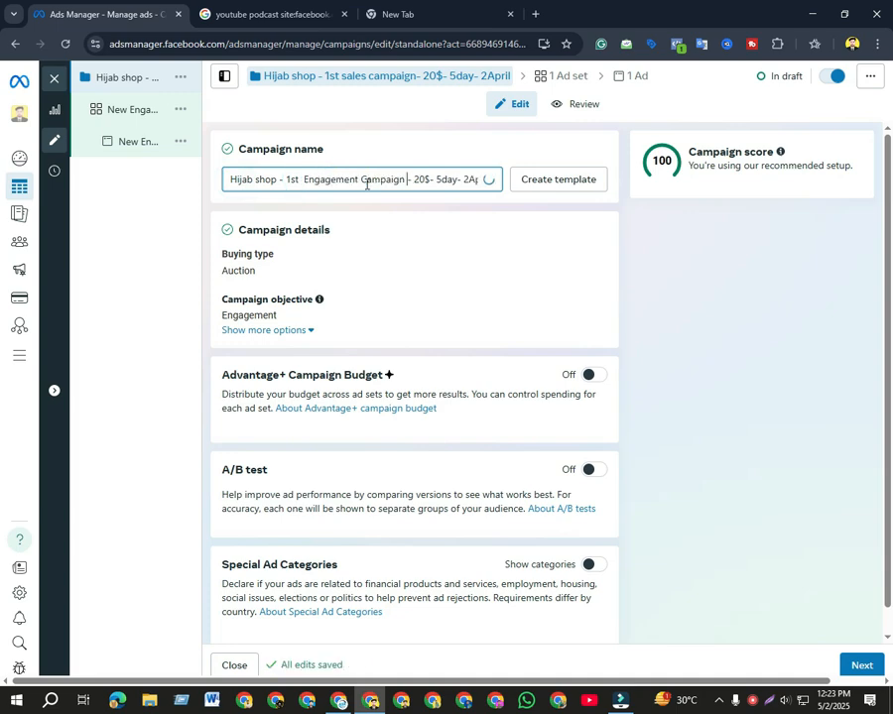
left_click_drag(360, 183, 328, 185)
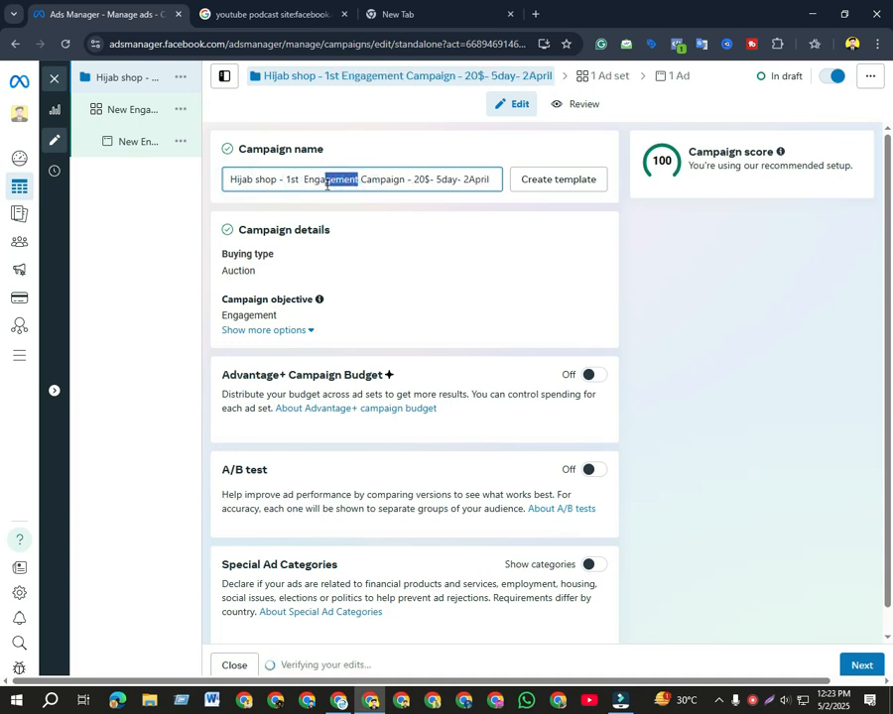
key("BackSpace")
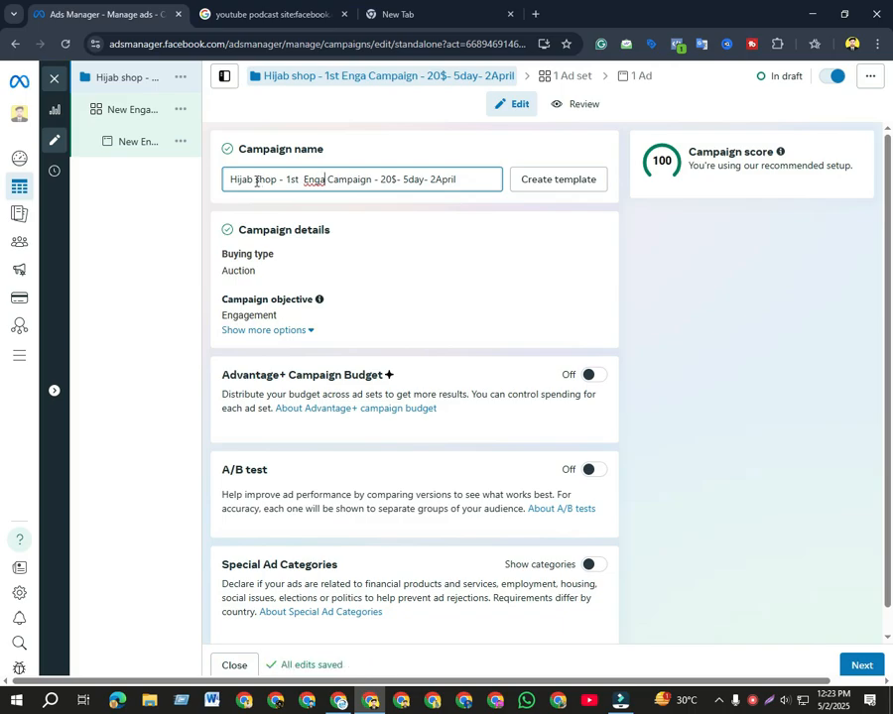
Copy the page name "Mayabi Shop" from the shop's Facebook page in the other browser window and return to the strategy document
left_click(339, 700)
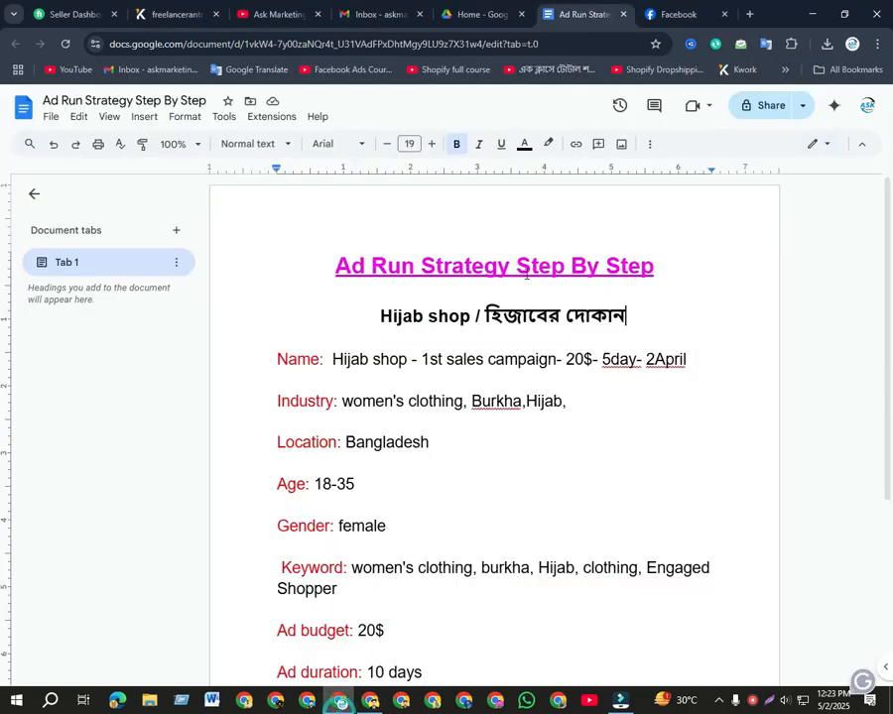
left_click(675, 10)
scroll(256, 507, "up", 10)
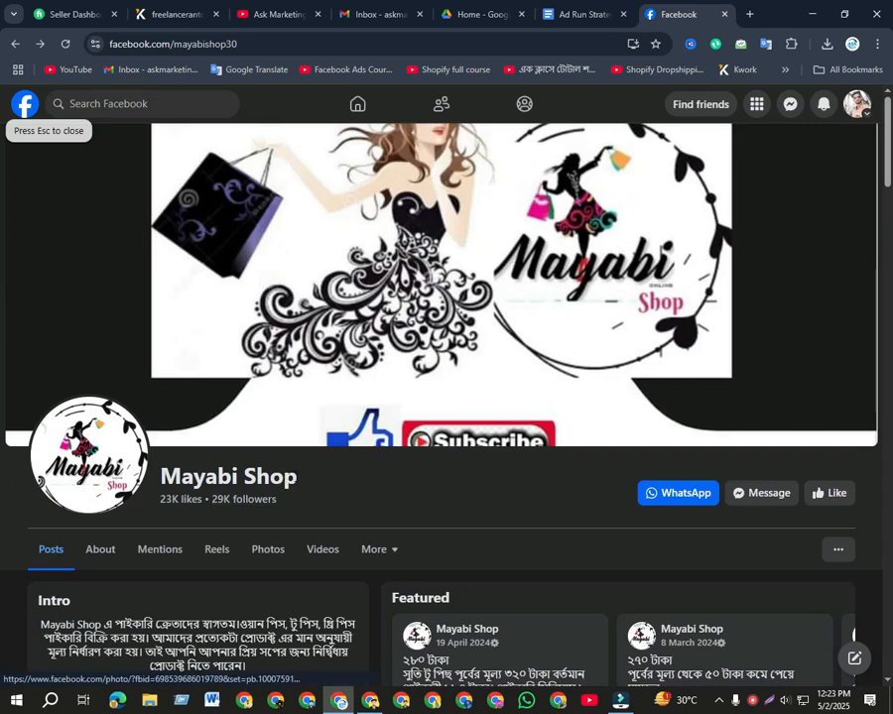
left_click_drag(316, 481, 162, 476)
key("ctrl+c")
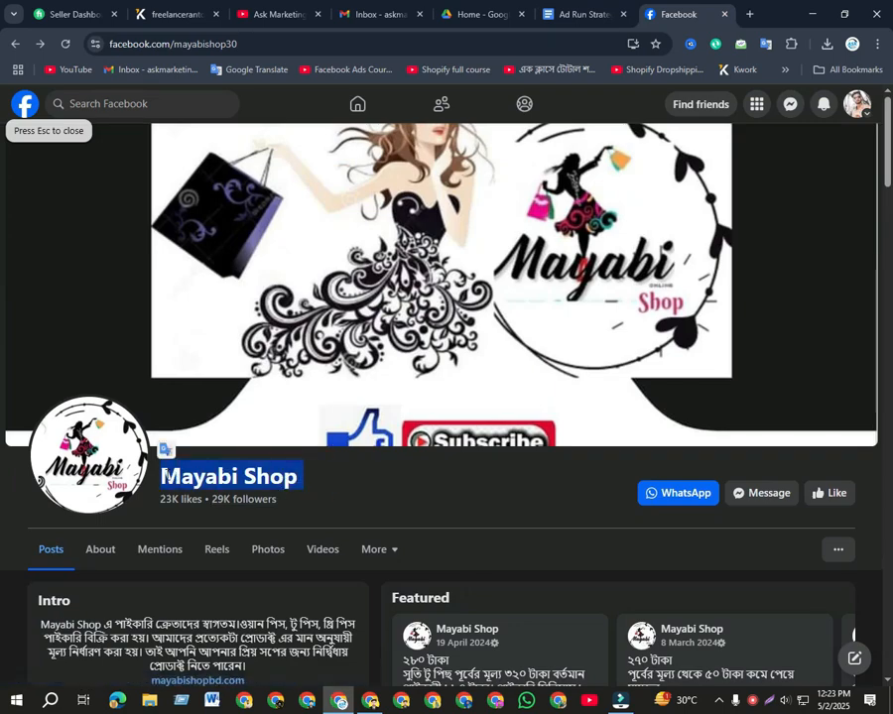
left_click(330, 487)
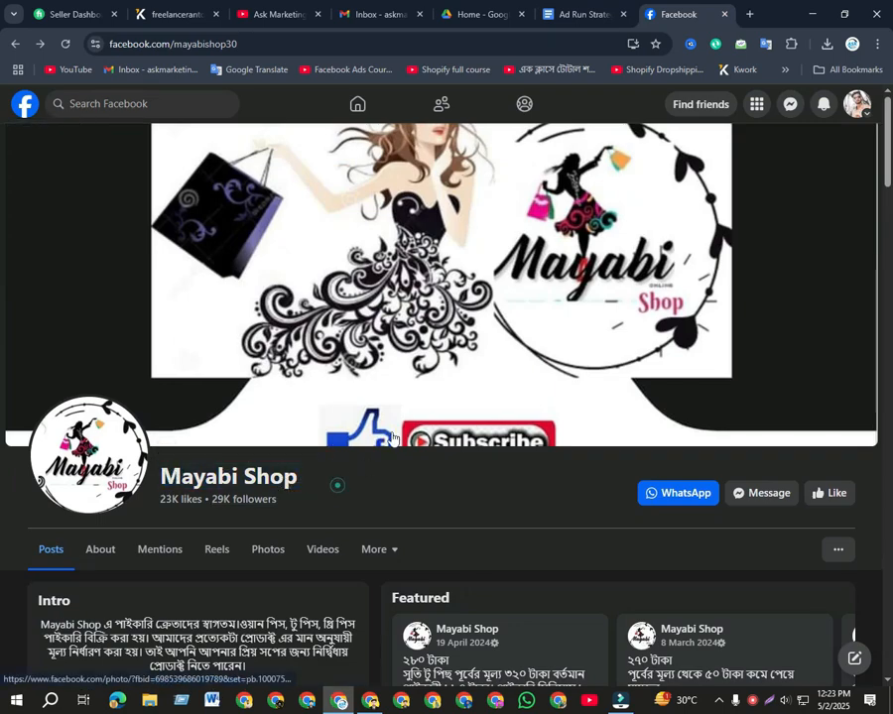
left_click(590, 15)
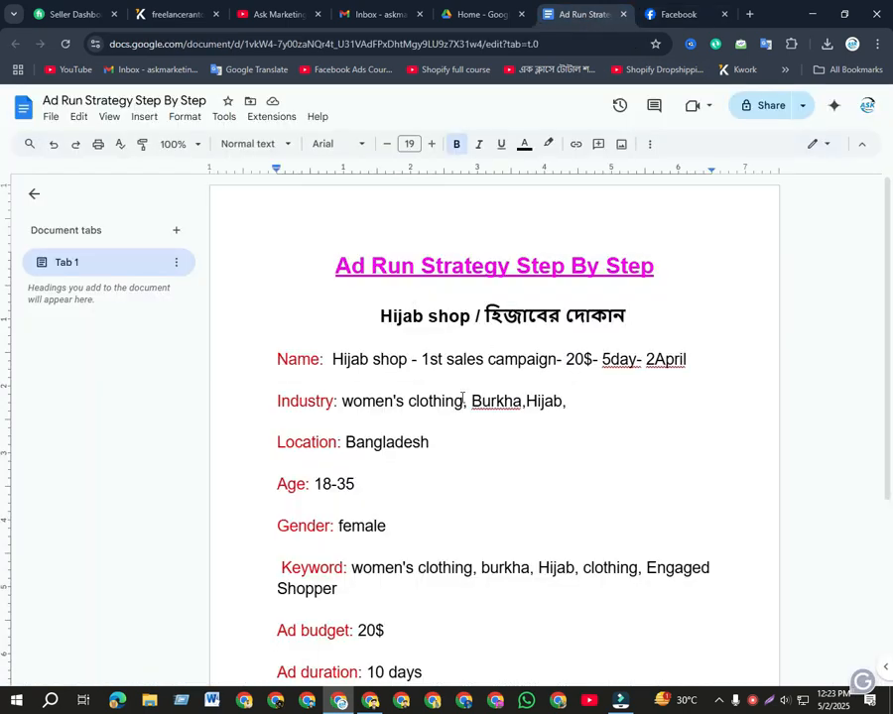
Replace "Hijab shop" in the Ads Manager campaign name with "Mayabi Shop" and delete the extra space after it
left_click(370, 700)
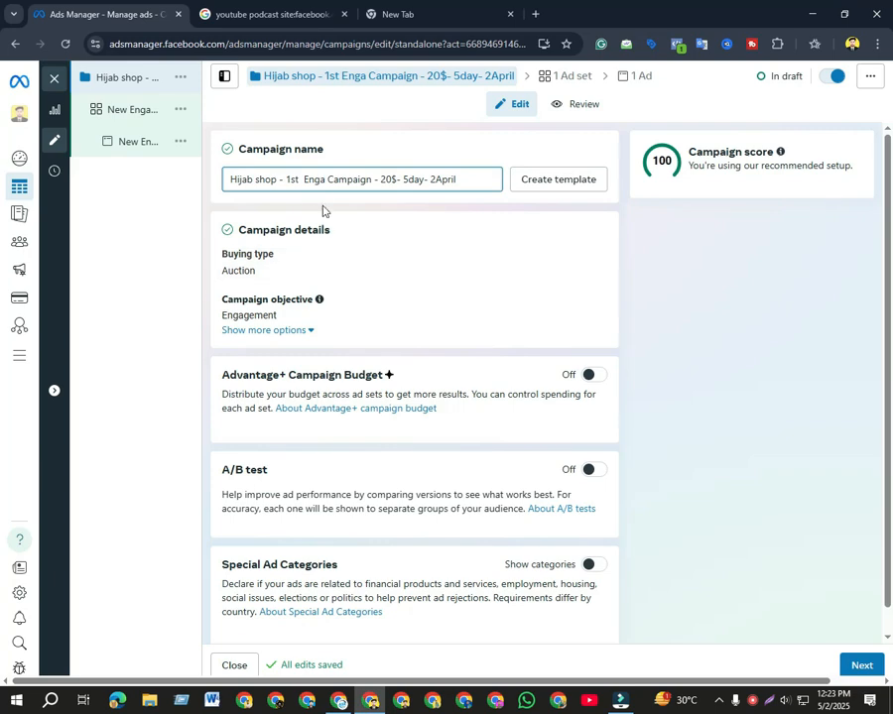
left_click_drag(275, 181, 219, 178)
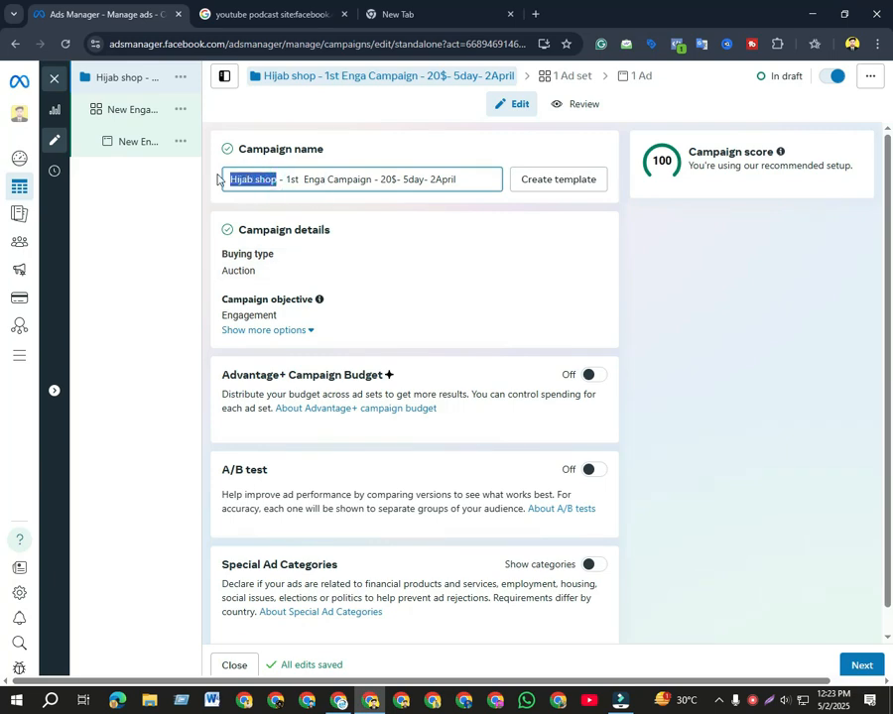
key("ctrl+v")
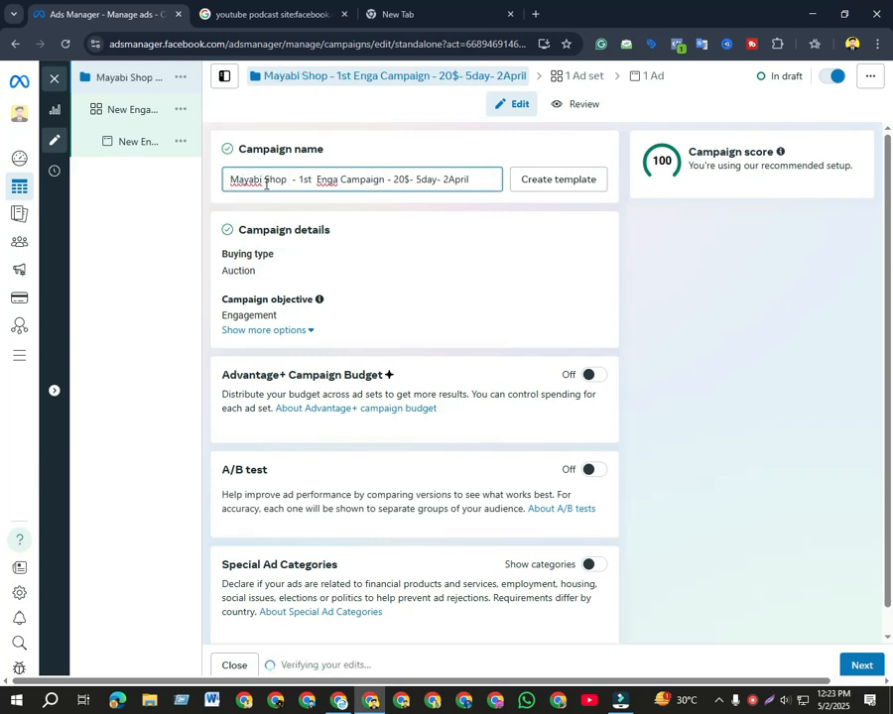
key("Delete")
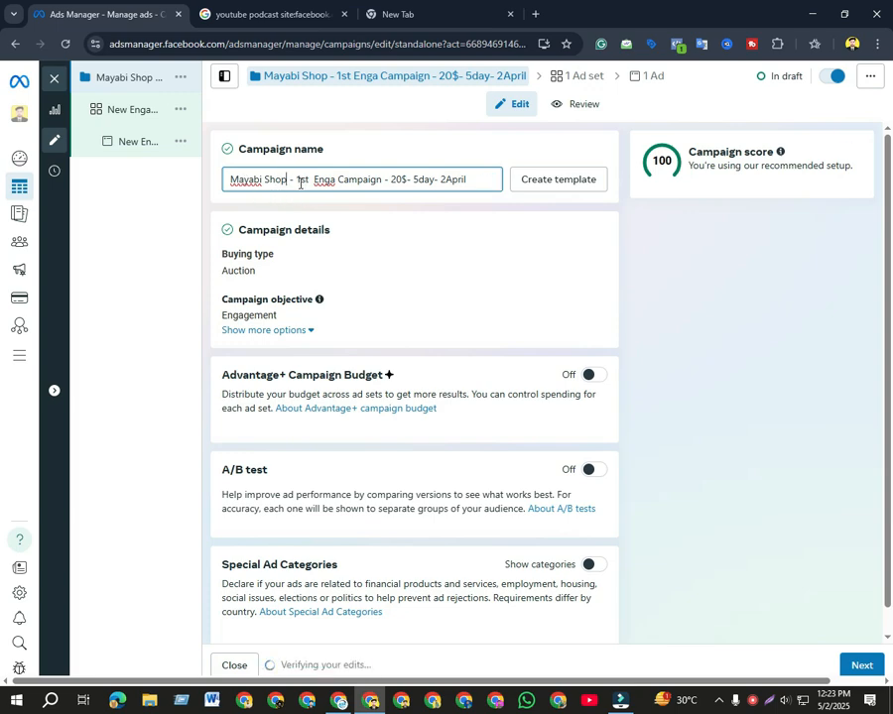
Delete the extra space between "1st" and "Enga" in the campaign name
left_click(312, 183)
key("Delete")
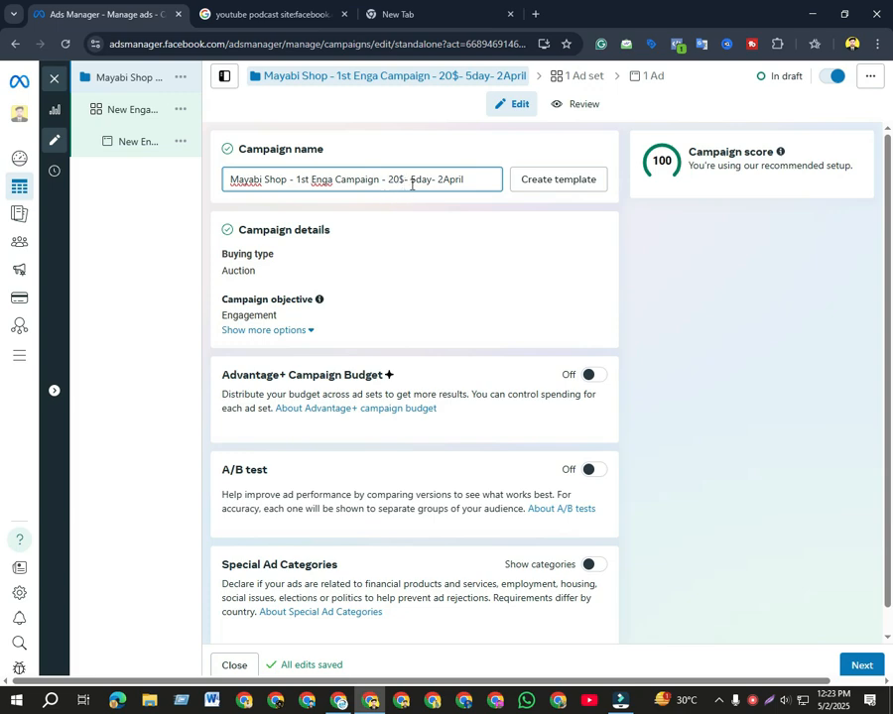
left_click_drag(411, 180, 416, 182)
left_click(438, 179)
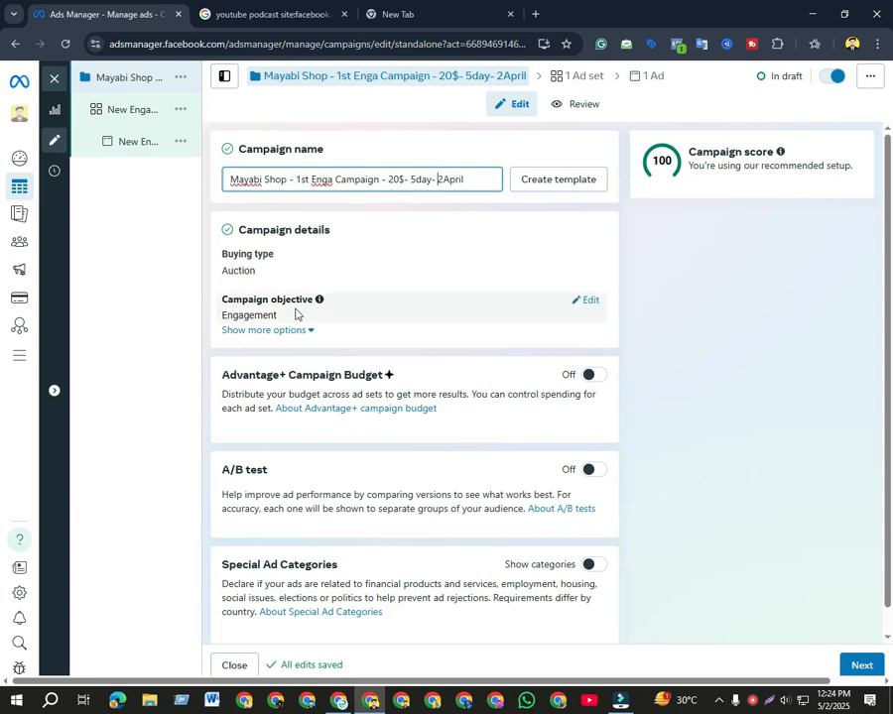
Expand the campaign objective choices to examine the Engagement selection and the remaining campaign settings
left_click(576, 301)
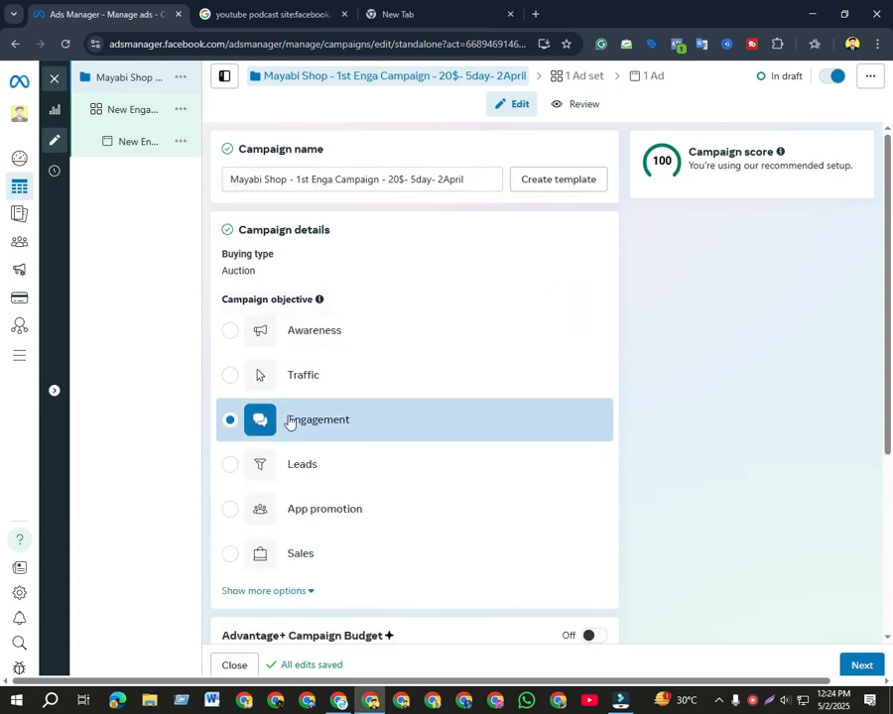
scroll(457, 341, "down", 1)
scroll(457, 341, "down", 2)
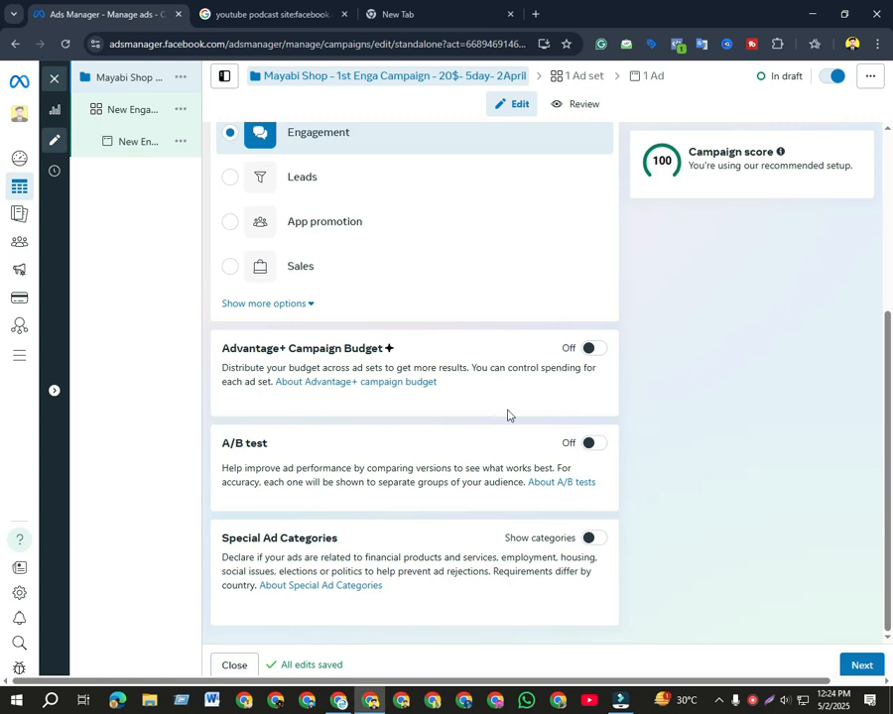
Turn on Advantage+ Campaign Budget and bring up its budget amount for editing
left_click(594, 348)
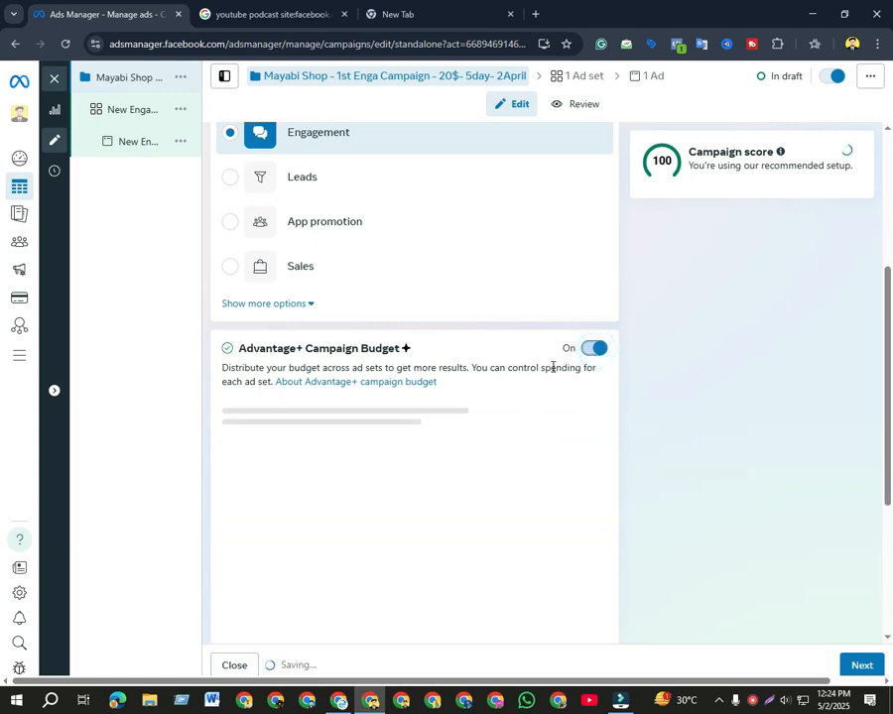
scroll(551, 372, "down", 1)
left_click(450, 303)
left_click(471, 299)
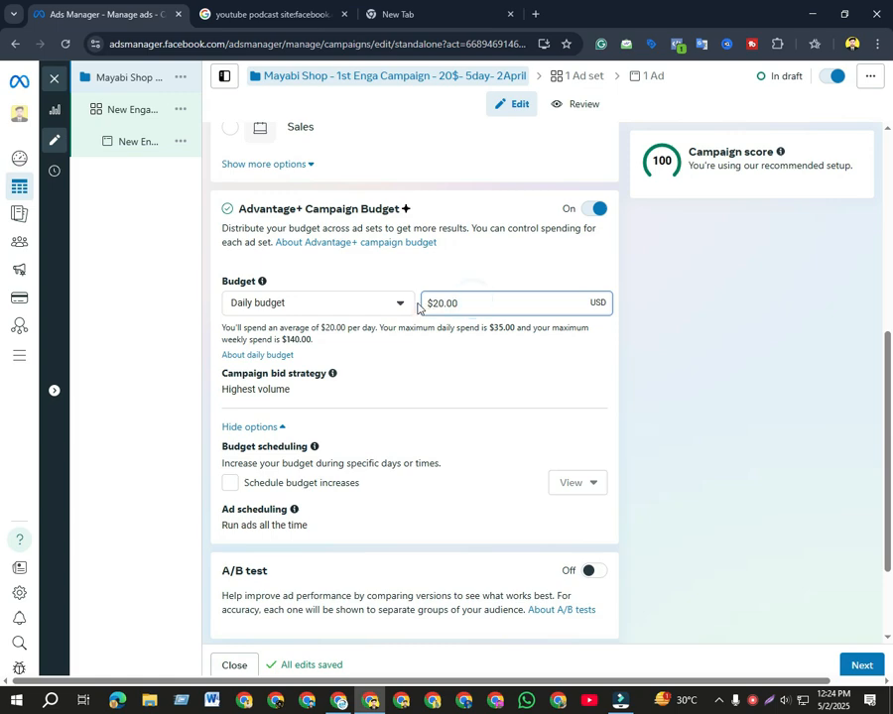
Change the campaign budget type to Lifetime budget and set the amount to $20
left_click(398, 304)
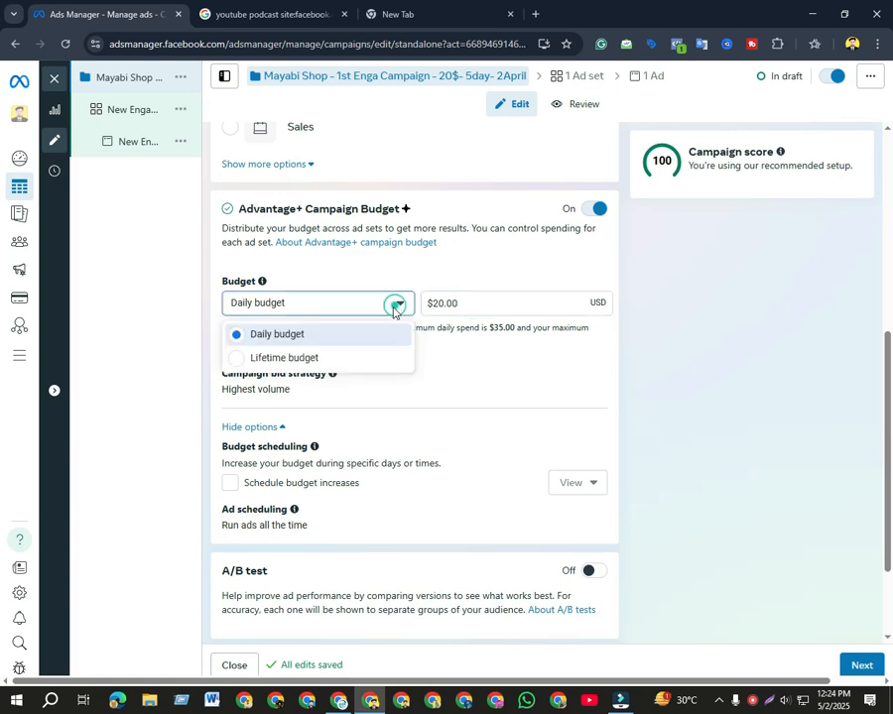
left_click(298, 357)
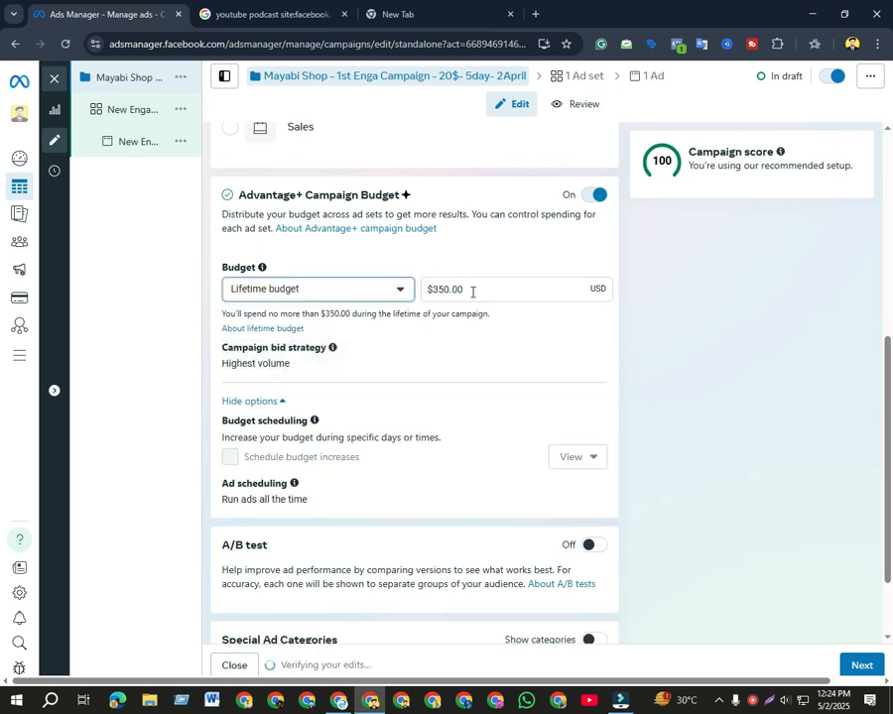
left_click_drag(472, 291, 391, 298)
type("20")
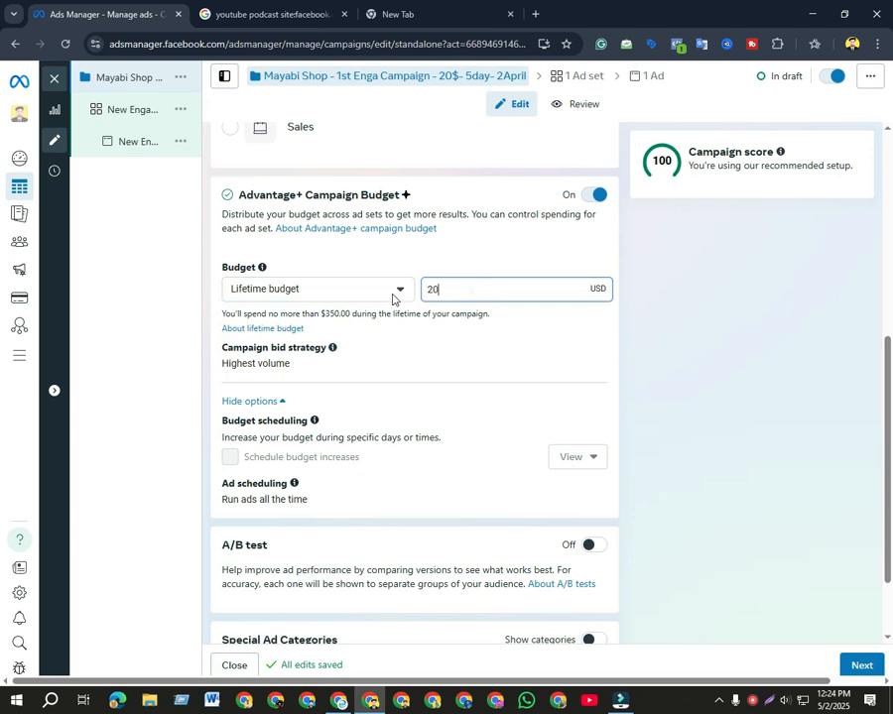
left_click(491, 248)
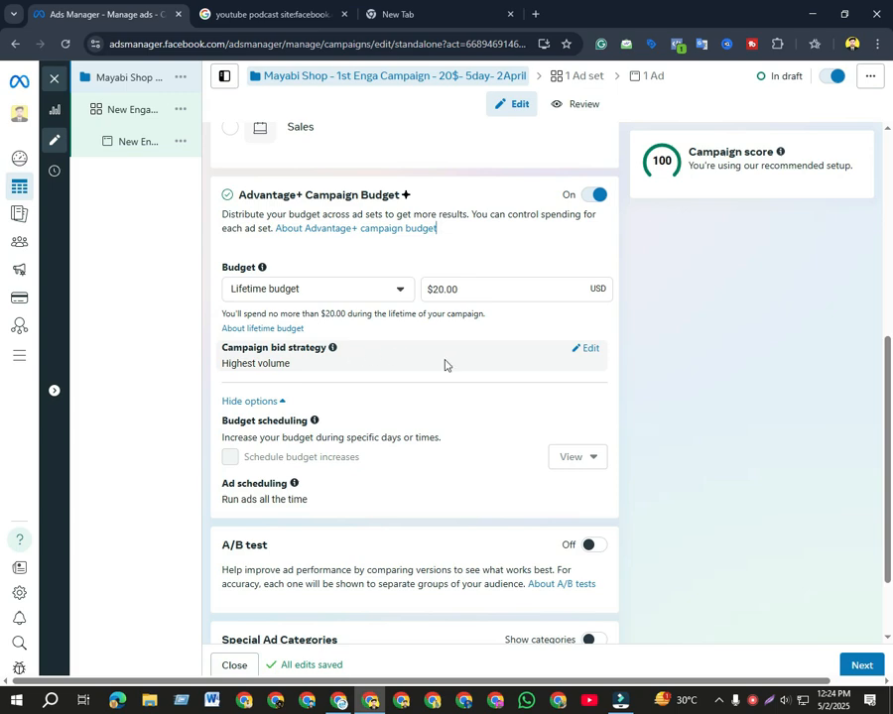
Edit the campaign bid strategy and choose Highest volume
left_click(578, 353)
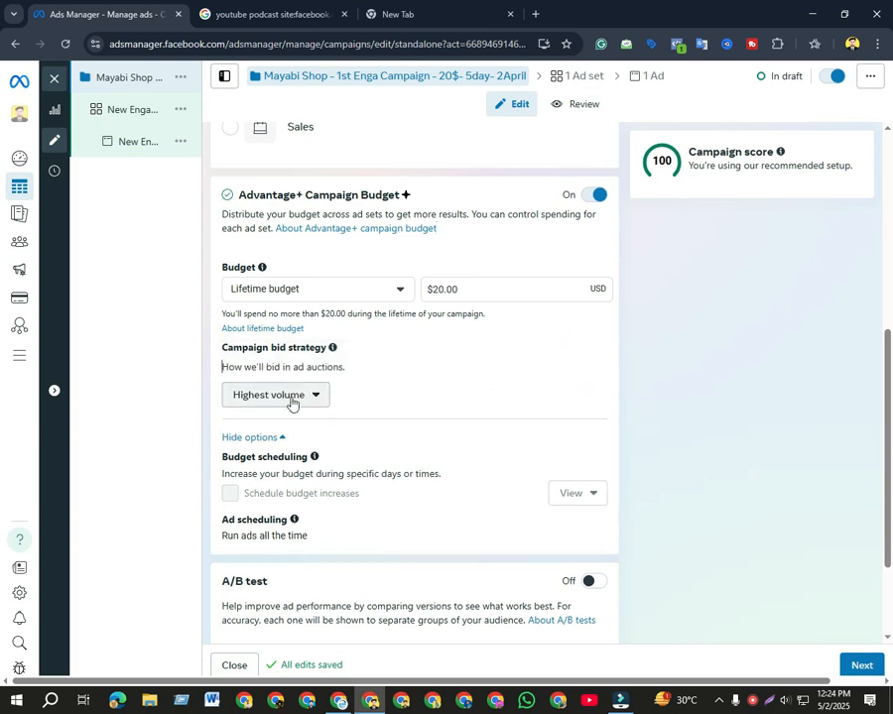
left_click(305, 399)
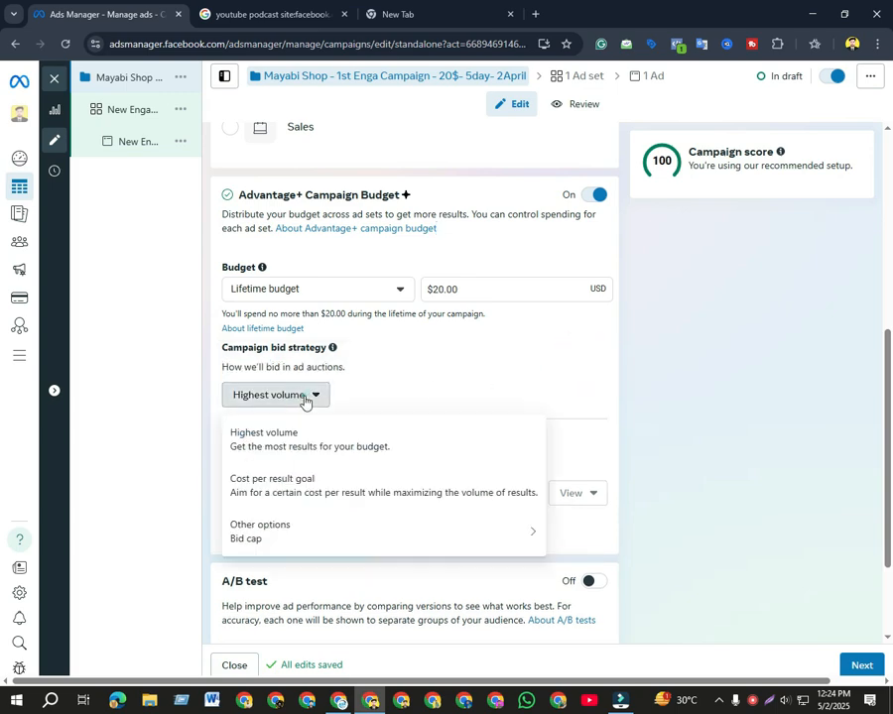
left_click(280, 446)
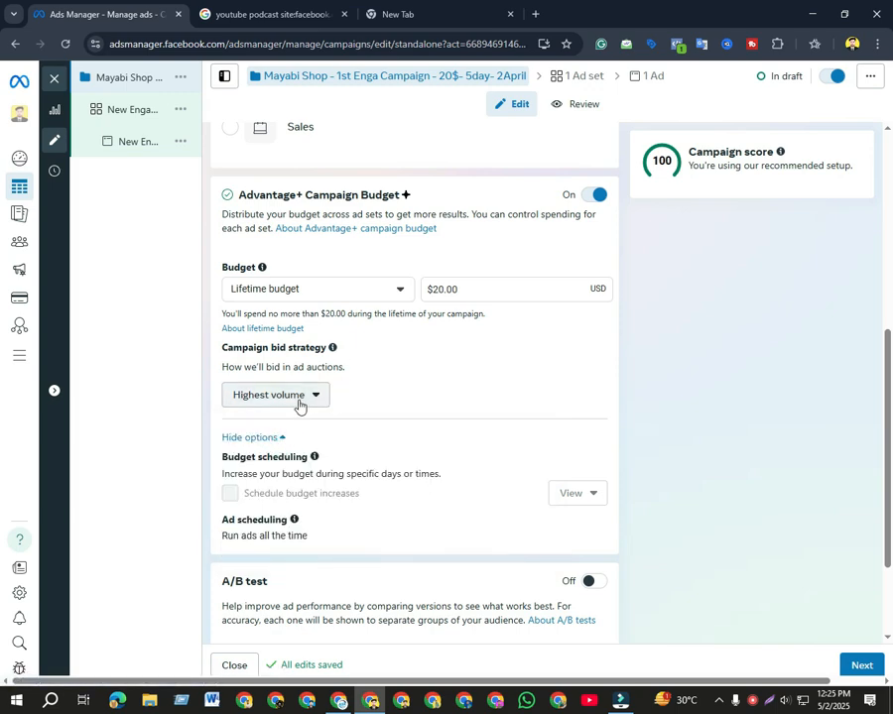
Review the finished campaign settings, open the New Engagement Ad Set and dismiss the payment method notice
scroll(300, 405, "down", 3)
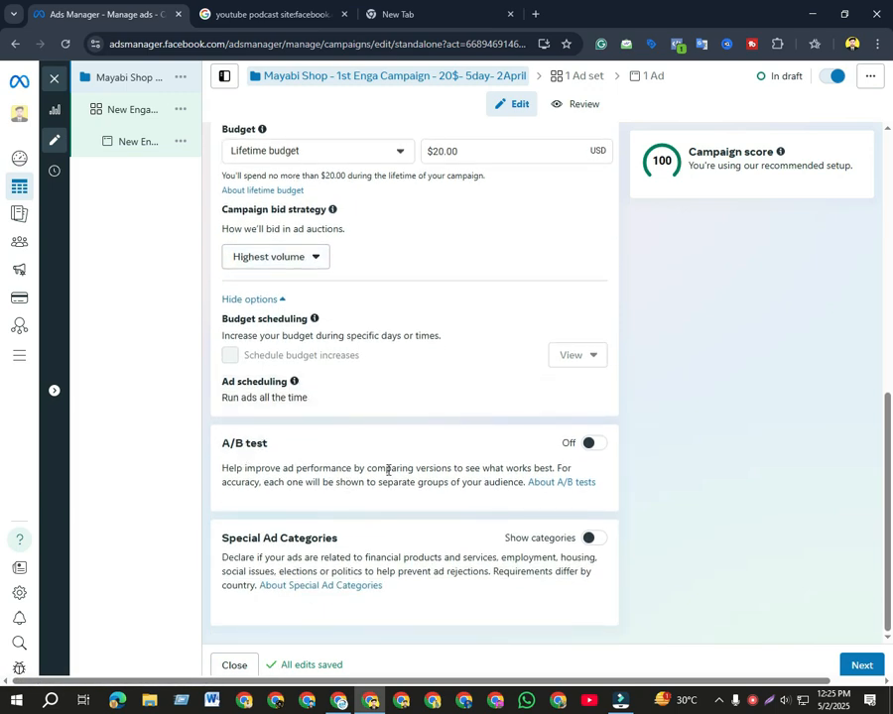
scroll(387, 470, "up", 10)
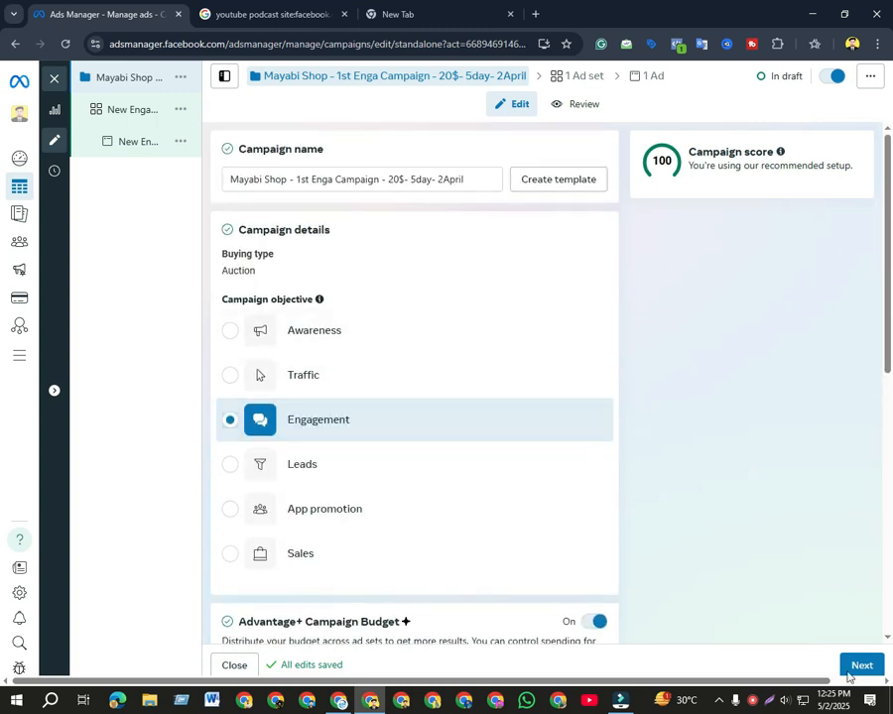
mouse_move(146, 136)
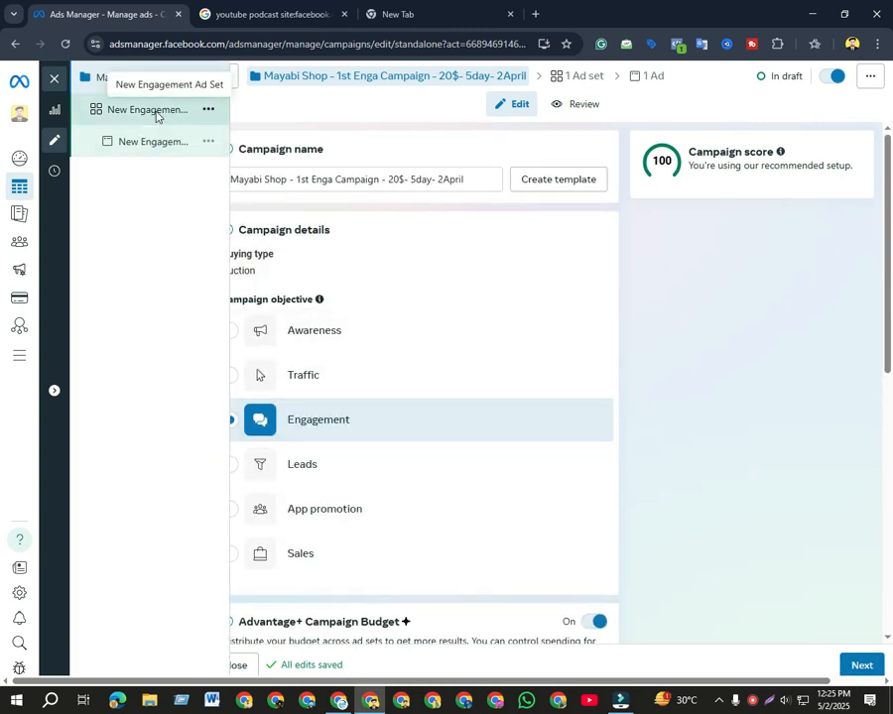
left_click(155, 112)
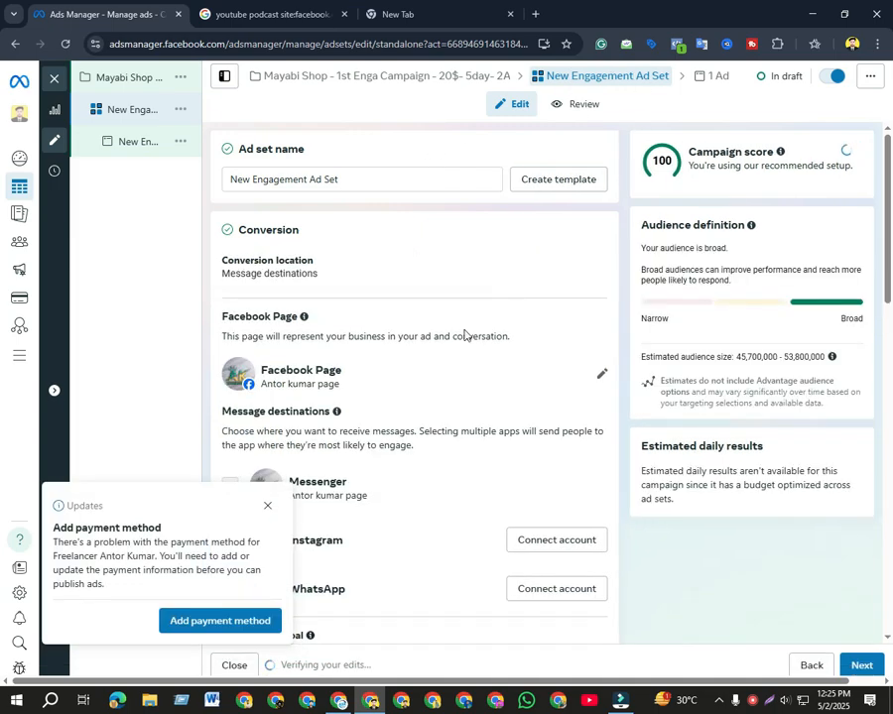
left_click(267, 506)
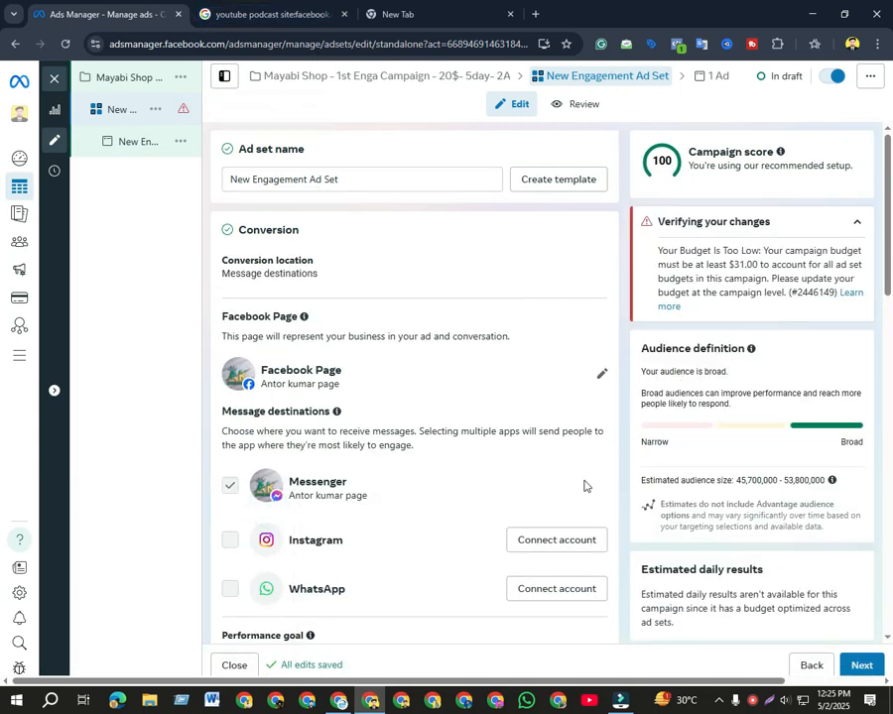
Copy the full campaign name from the campaign level and paste it over the default ad set name
left_click(421, 77)
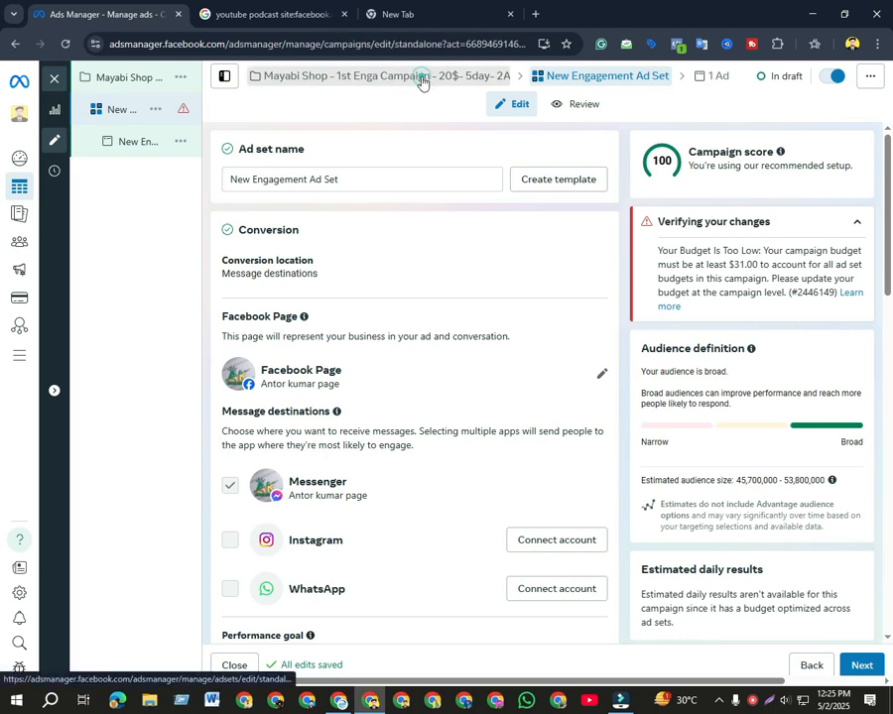
triple_click(483, 180)
key("ctrl+c")
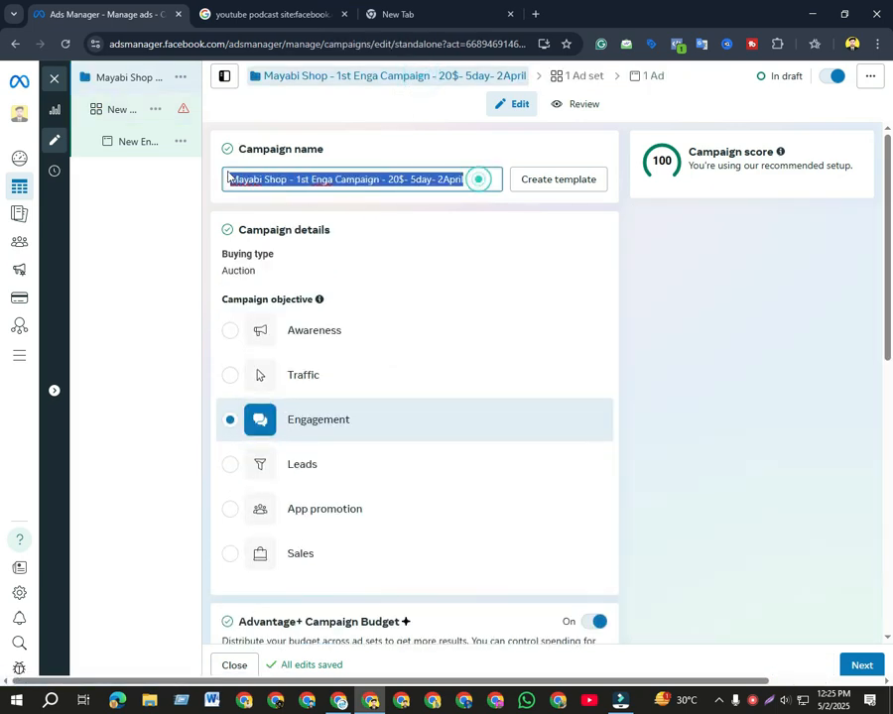
left_click(436, 153)
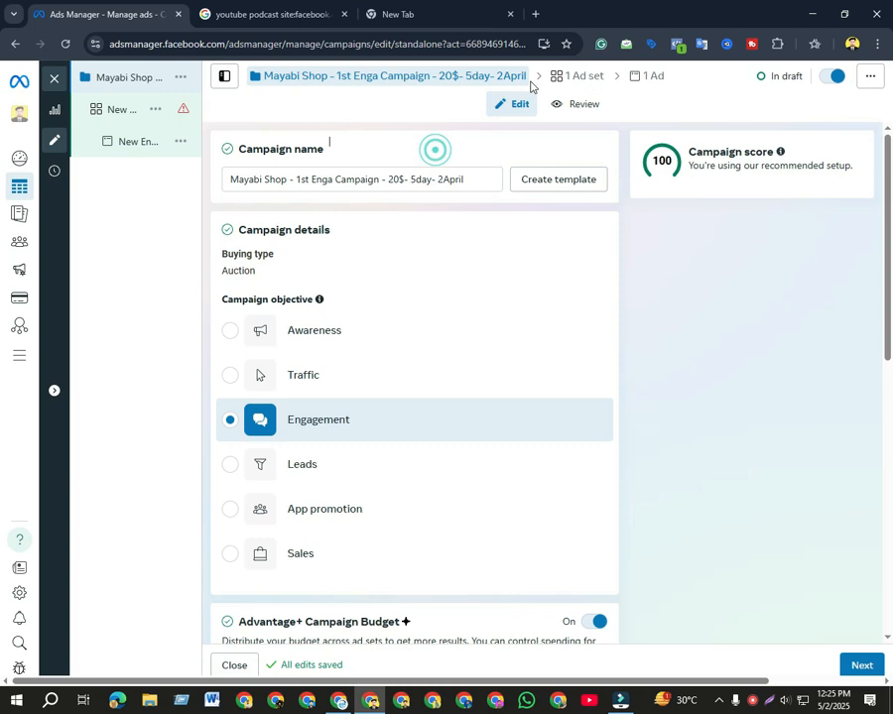
left_click(858, 657)
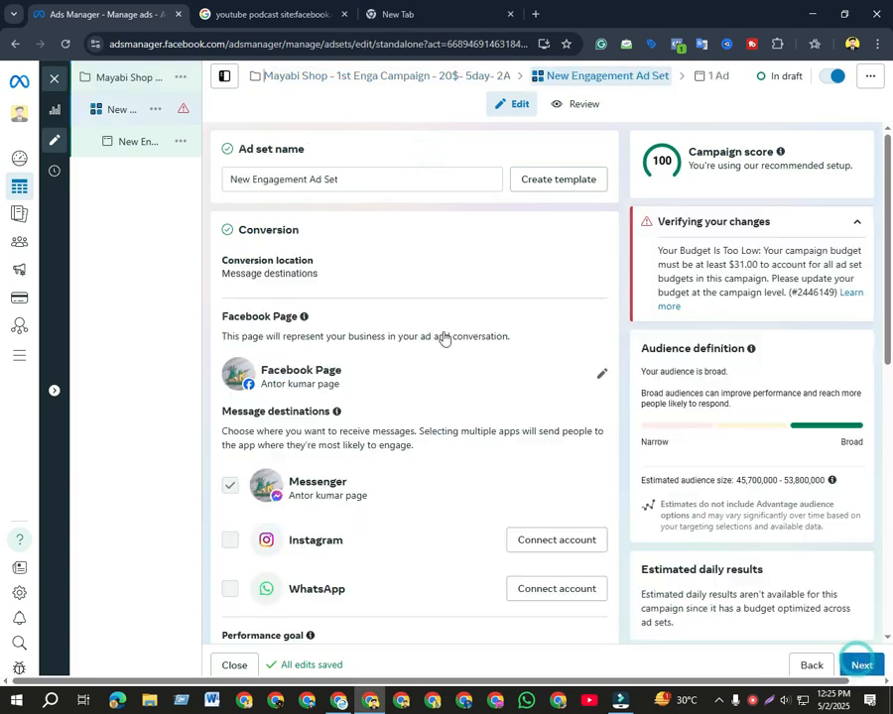
left_click(365, 177)
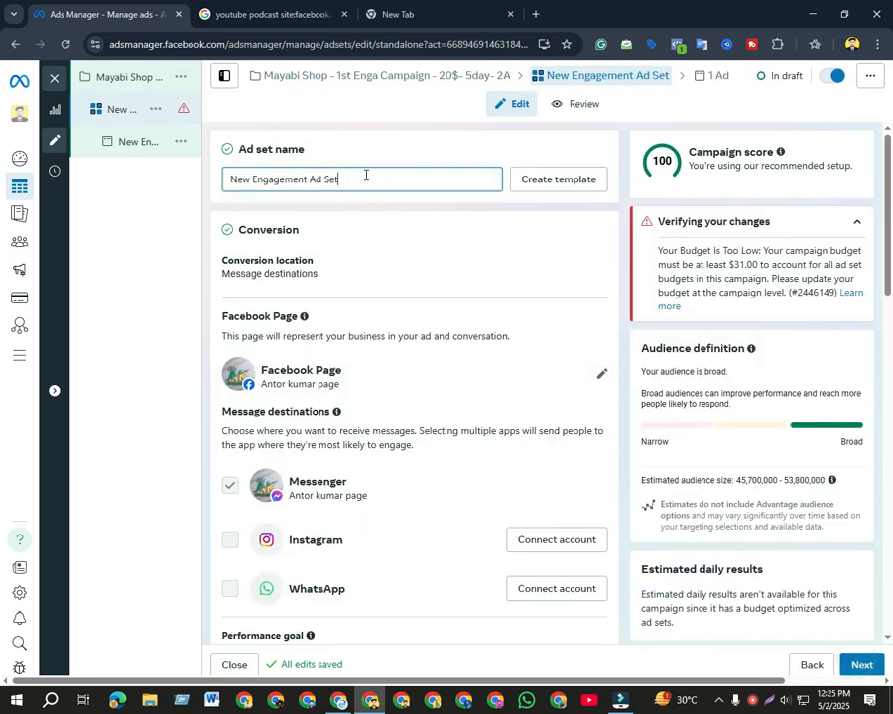
triple_click(364, 174)
key("ctrl+v")
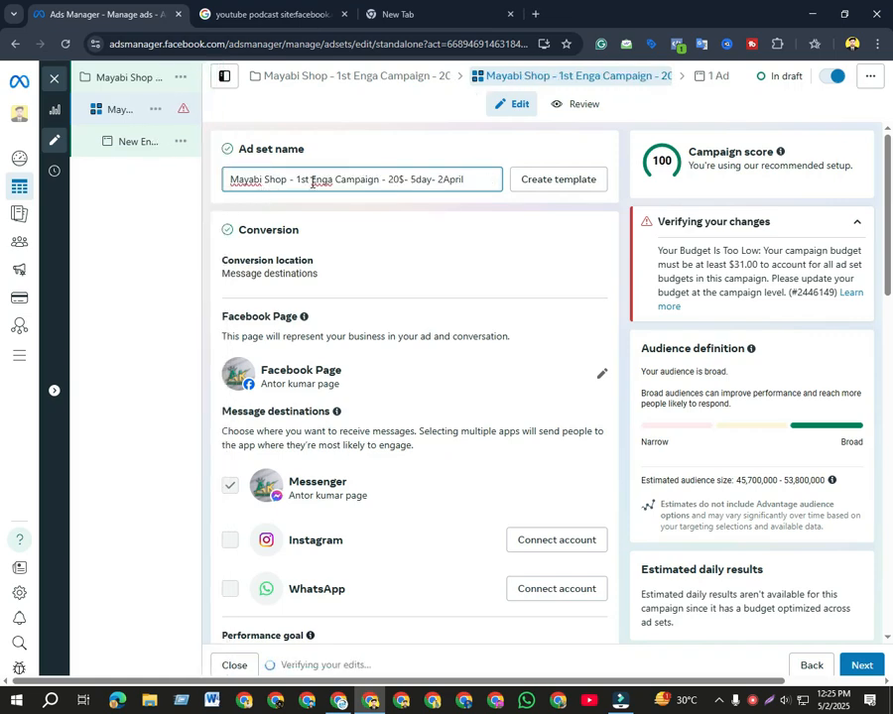
Replace "Enga Campaign" with "Adset" so the ad set name reads "Mayabi Shop - 1st Adset - 20$- 5day- 2April"
left_click_drag(313, 182, 368, 182)
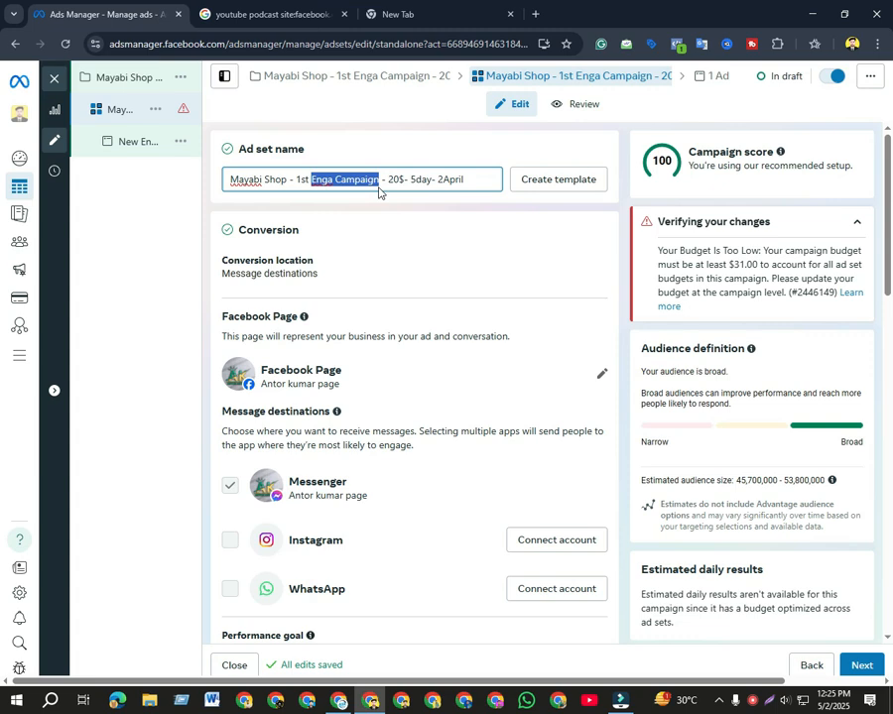
type("As")
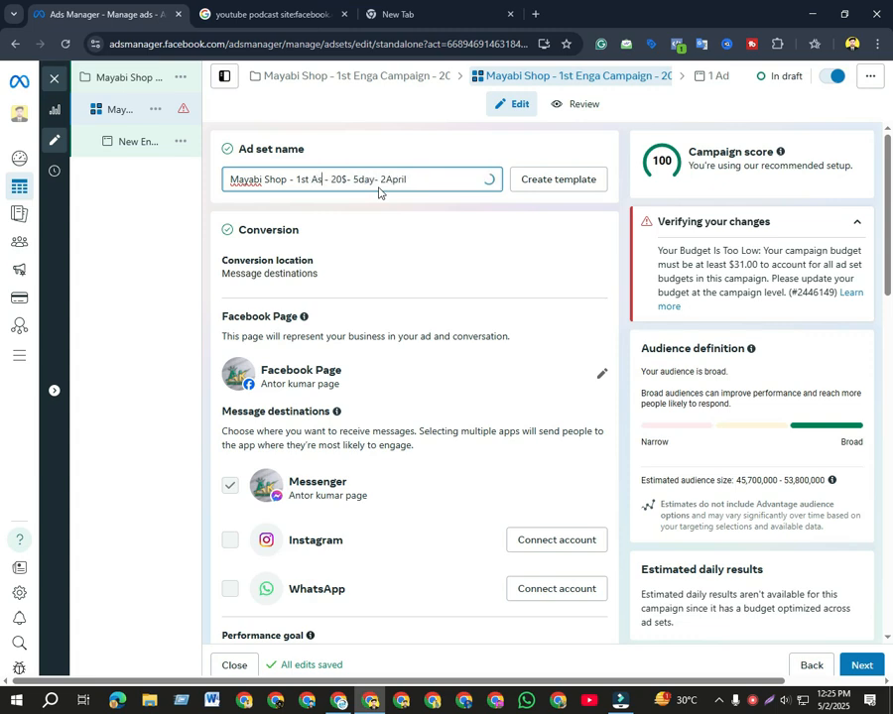
key("BackSpace")
type("d ")
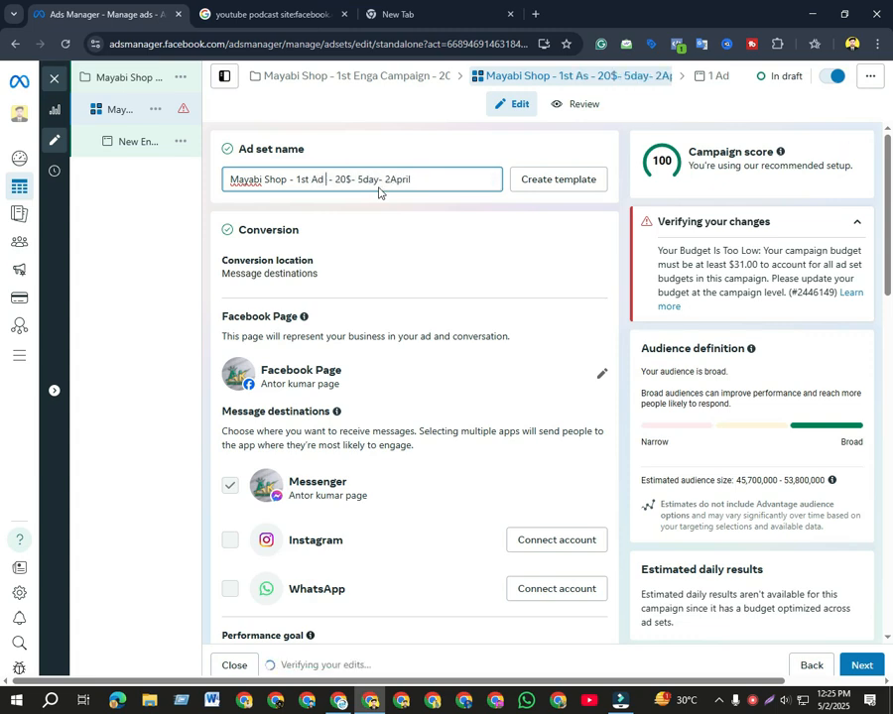
type("set")
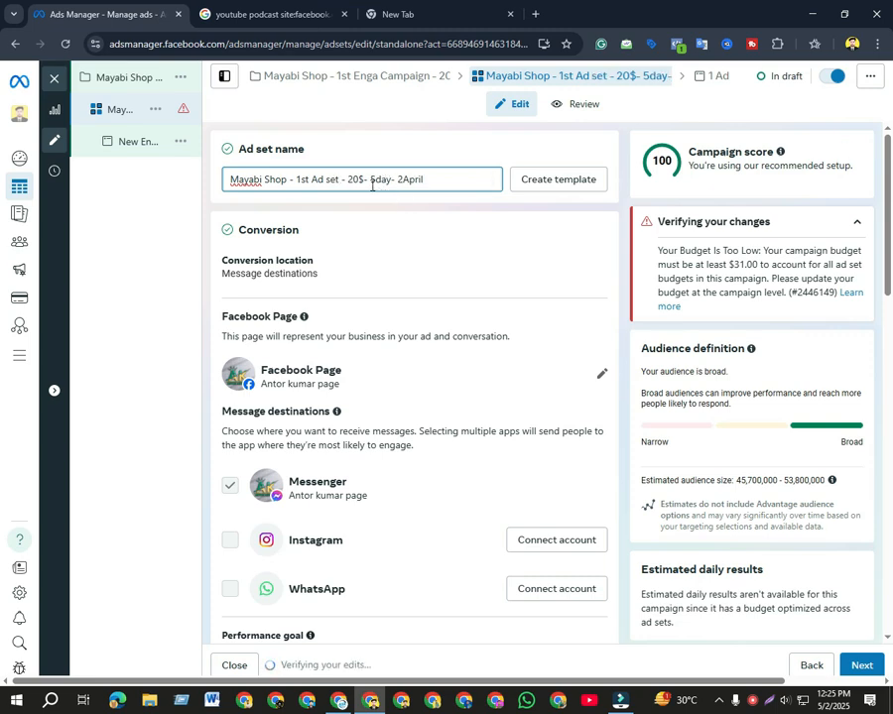
key("BackSpace")
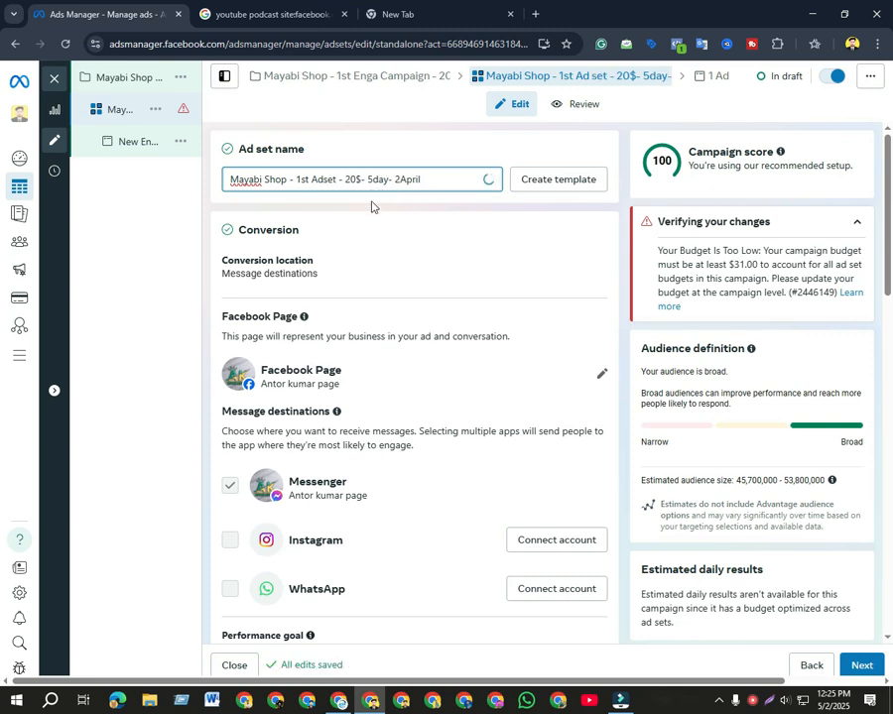
left_click(368, 138)
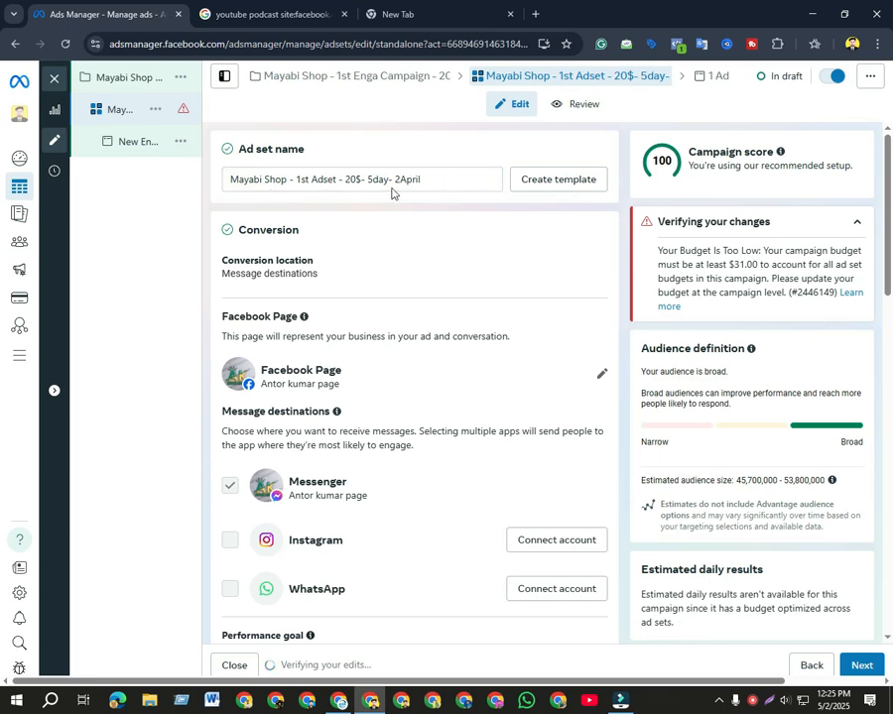
Open the ad set's Facebook Page choices, and look over the strategy document and Mayabi Shop's Facebook page in the other browser window
scroll(456, 199, "down", 2)
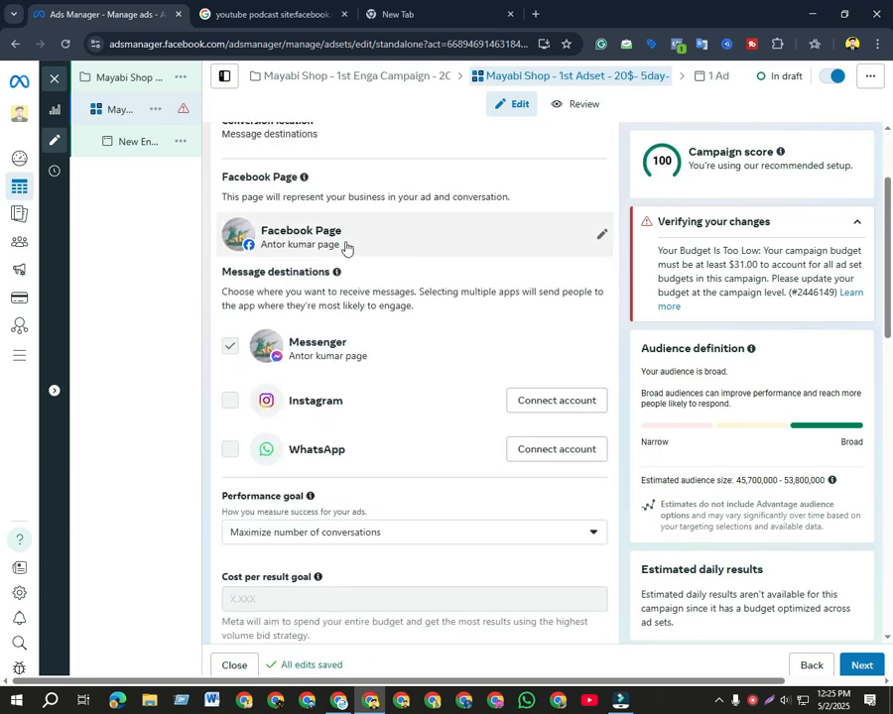
left_click(599, 235)
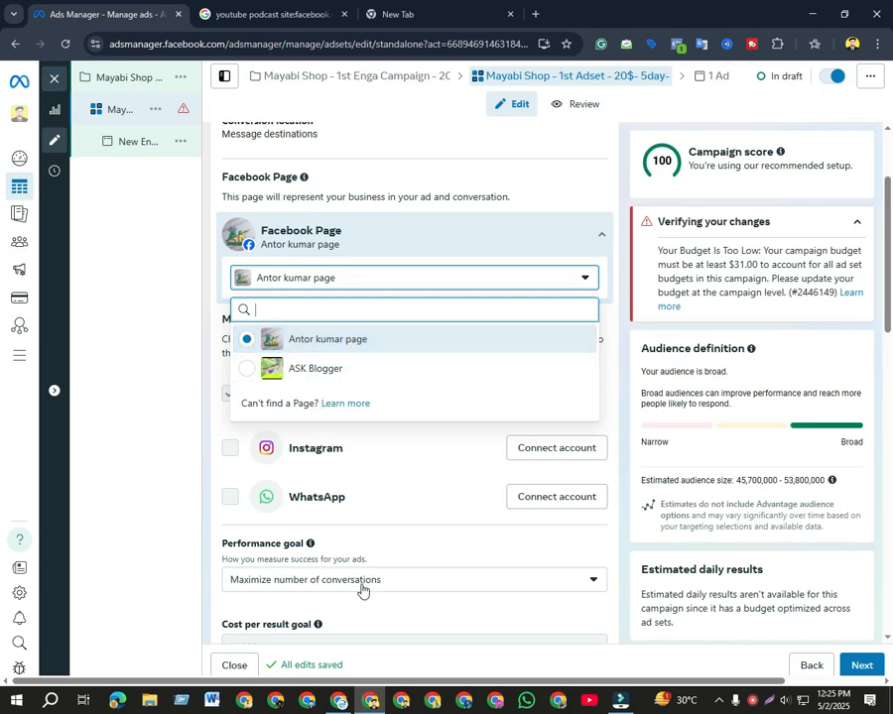
key("alt+Tab")
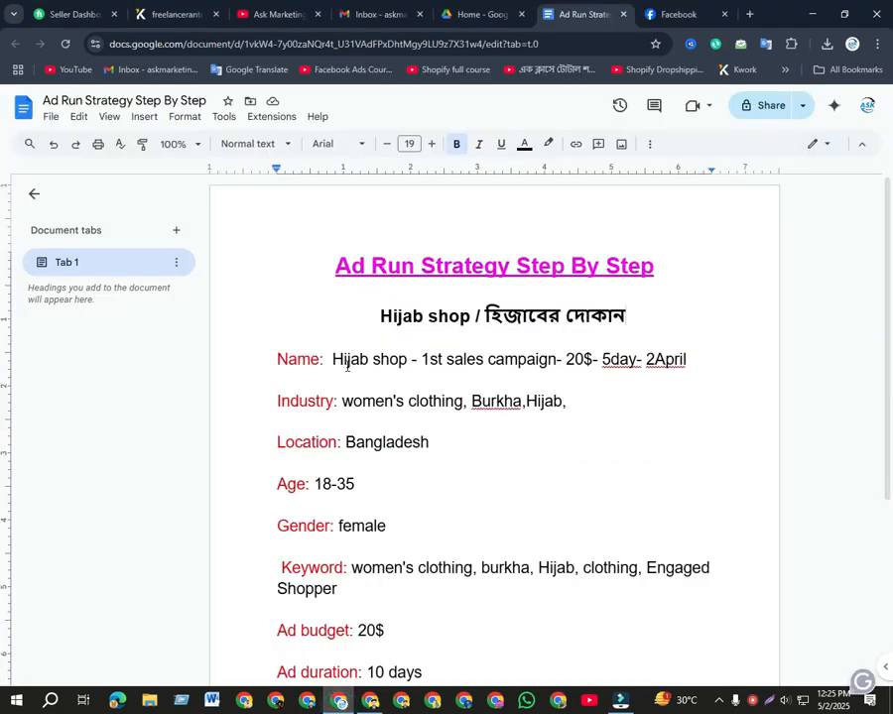
key("shift+Down")
key("shift+End")
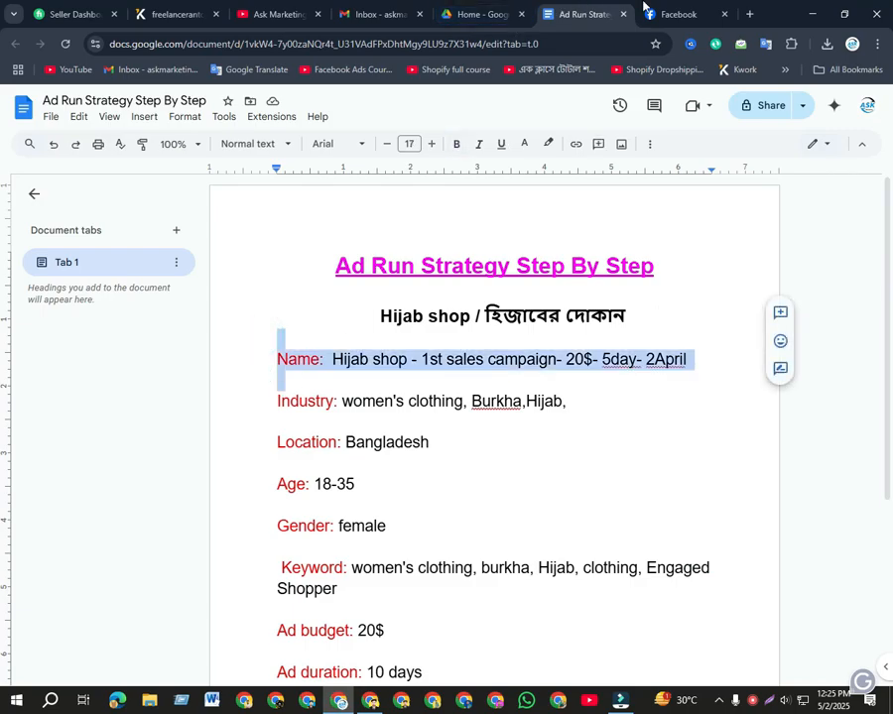
key("ctrl+Tab")
scroll(278, 481, "down", 2)
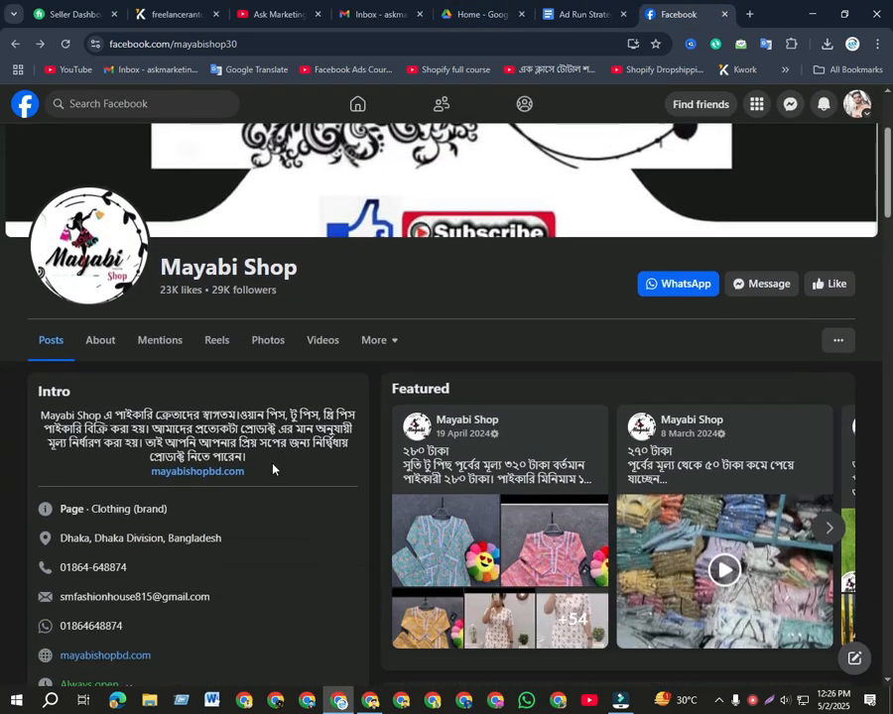
Return from the Mayabi Shop page to Ads Manager and select ASK Blogger as the ad set's Facebook Page
scroll(275, 475, "down", 5)
scroll(276, 481, "up", 8)
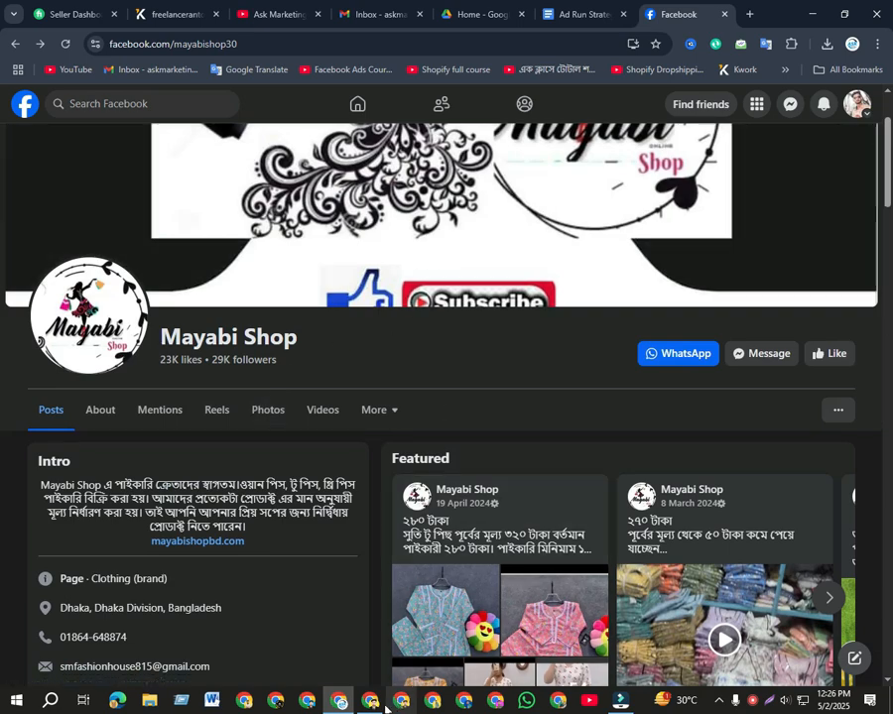
key("alt+Tab")
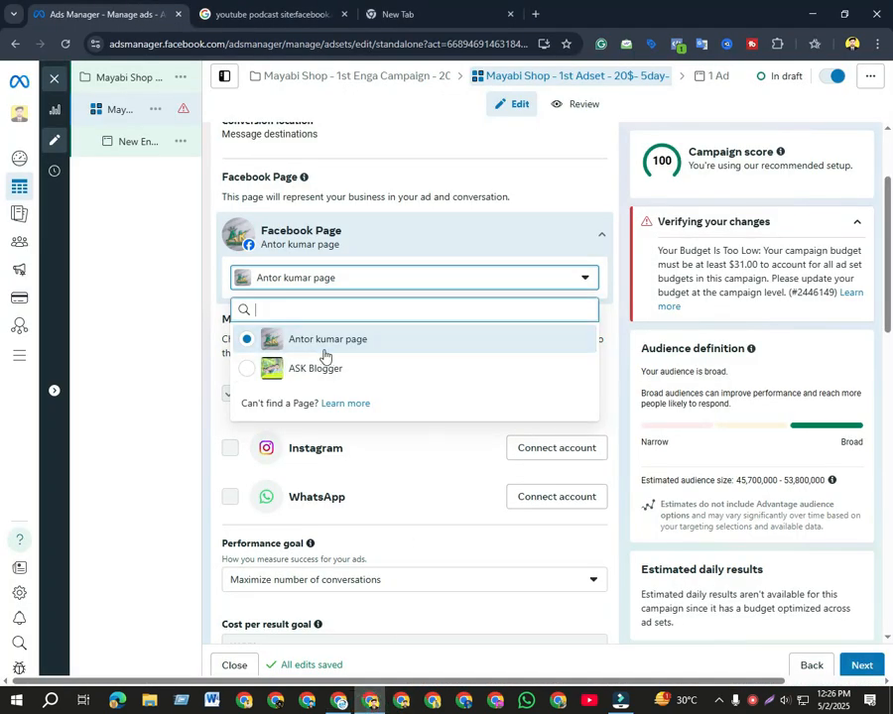
left_click(360, 341)
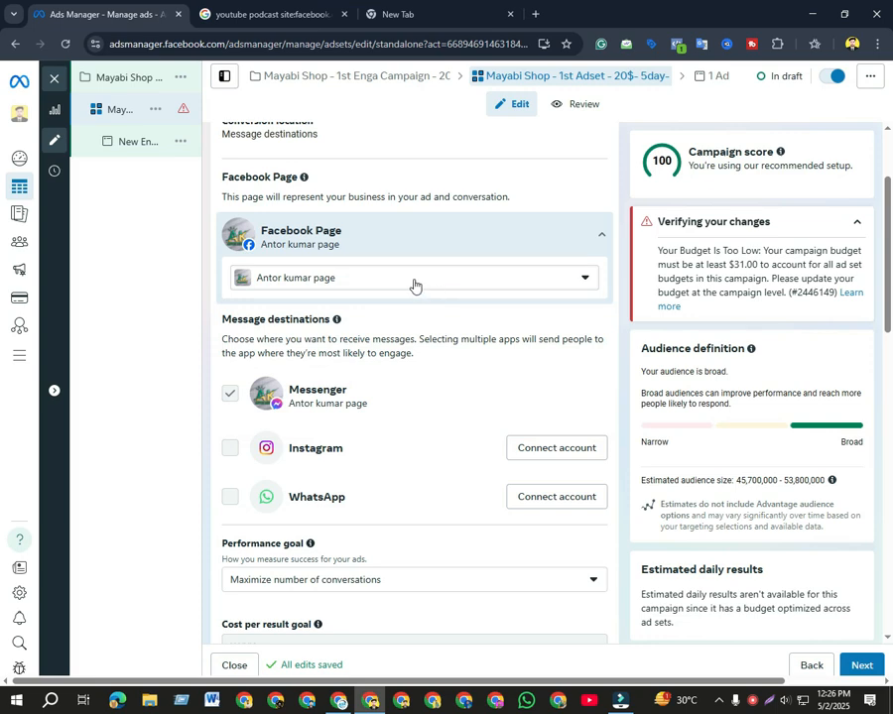
left_click(571, 279)
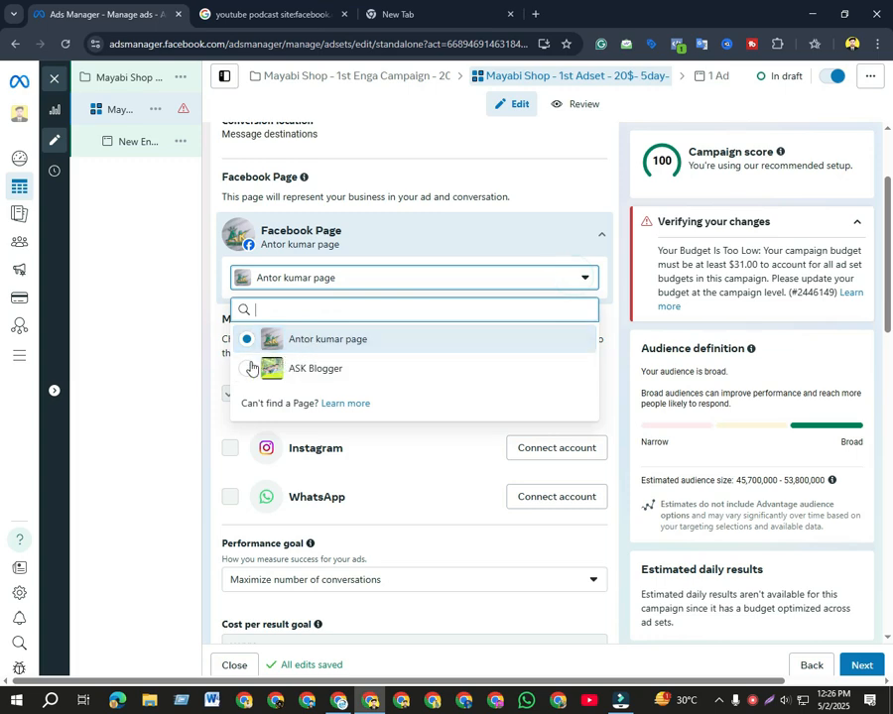
left_click(247, 370)
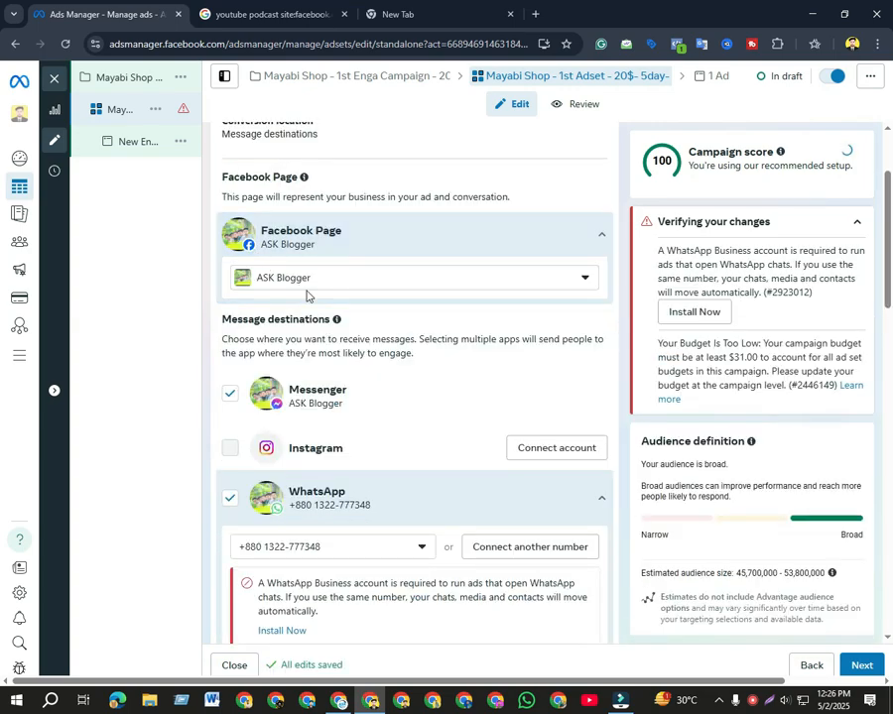
scroll(367, 396, "down", 3)
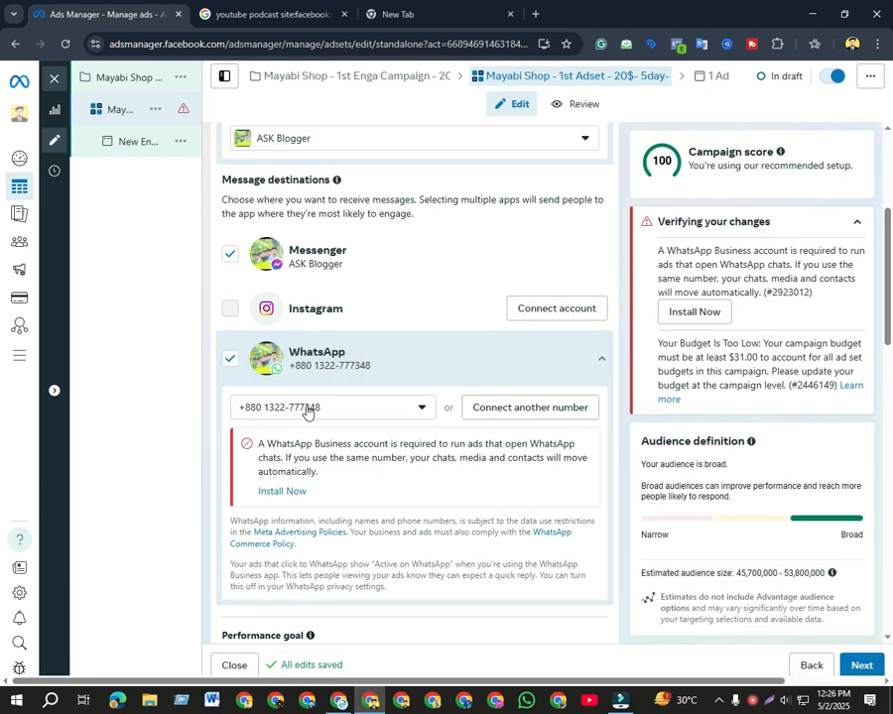
Check the conversion platform line in the Ad Run Strategy document, and return to the ad set in Ads Manager
left_click(383, 700)
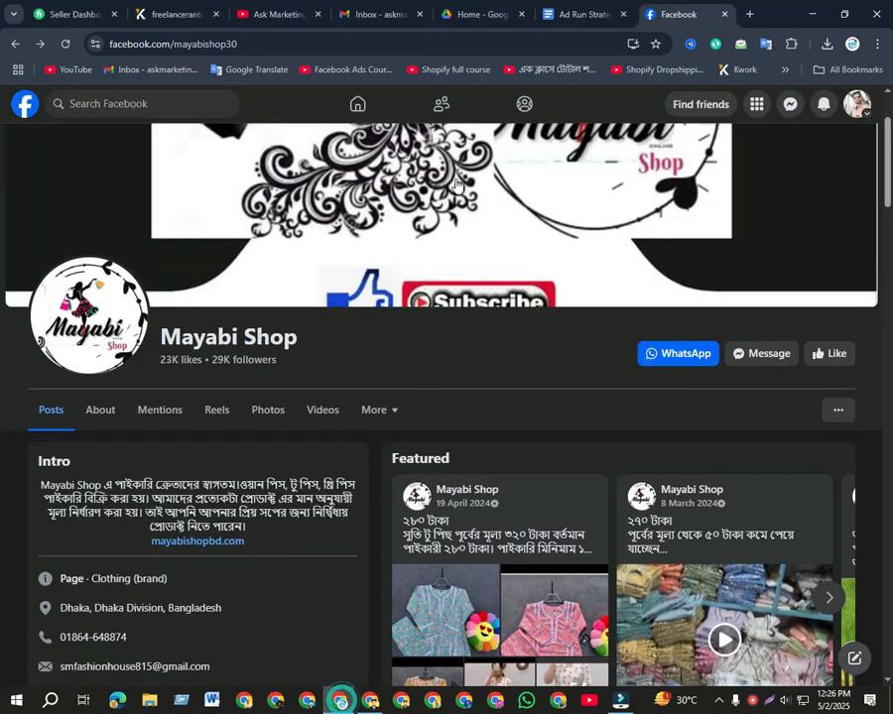
key("ctrl+shift+Tab")
scroll(393, 451, "down", 2)
left_click(486, 483)
scroll(433, 447, "up", 2)
scroll(434, 439, "down", 4)
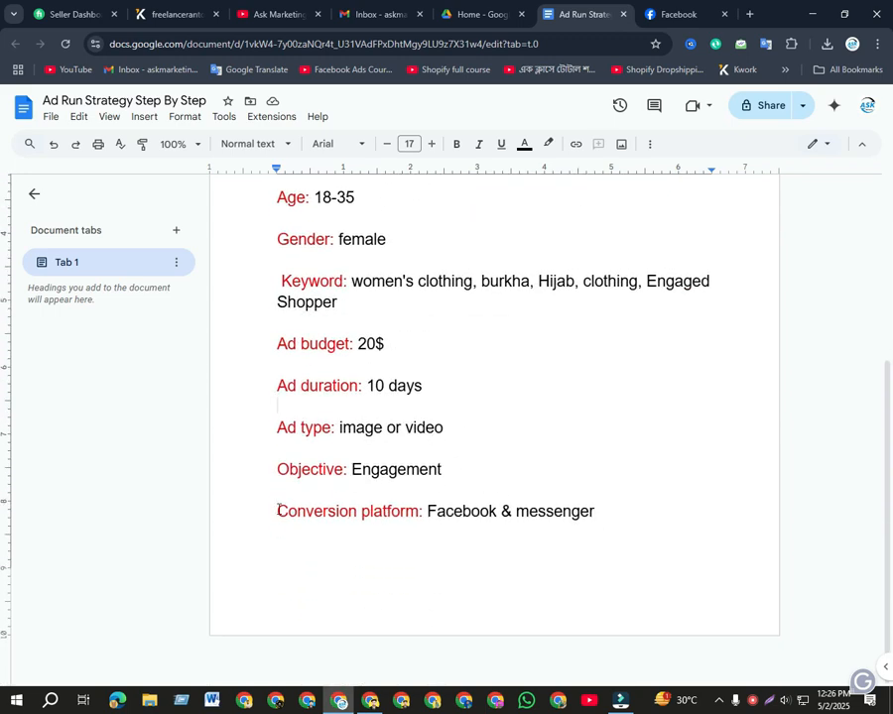
left_click_drag(279, 510, 504, 520)
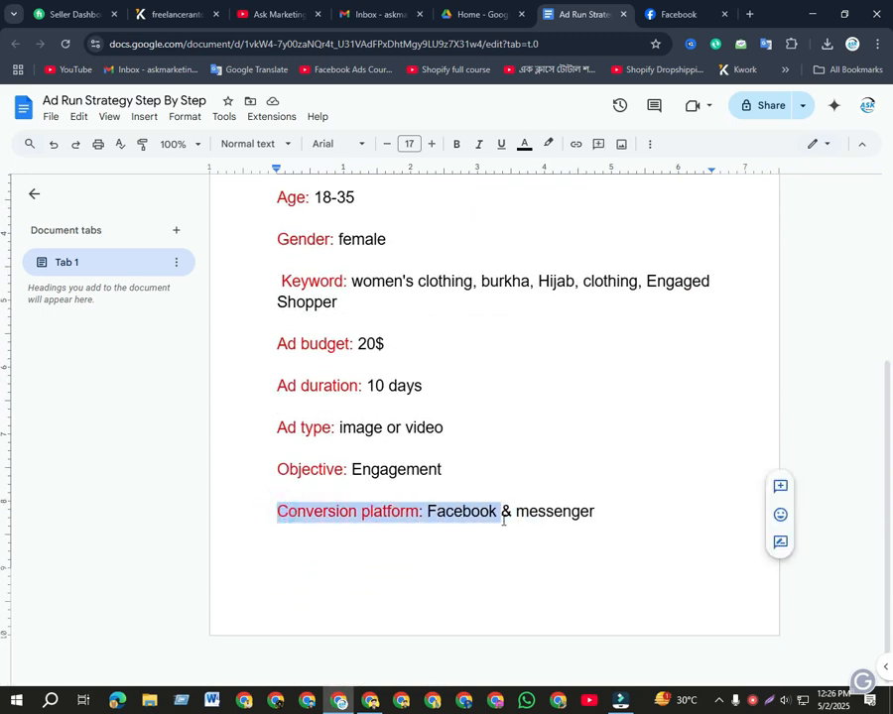
left_click(484, 482)
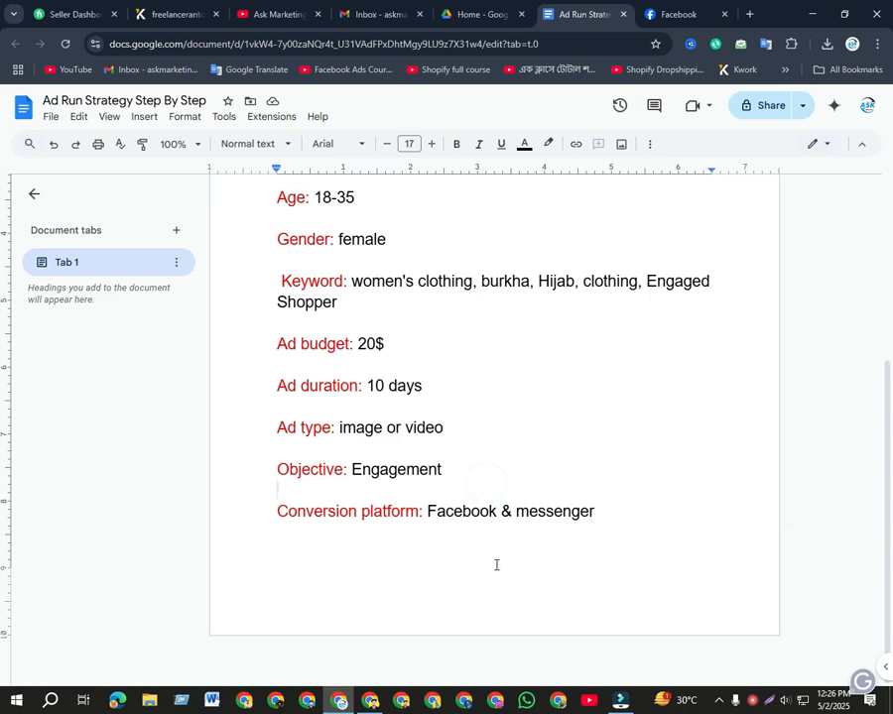
left_click(370, 700)
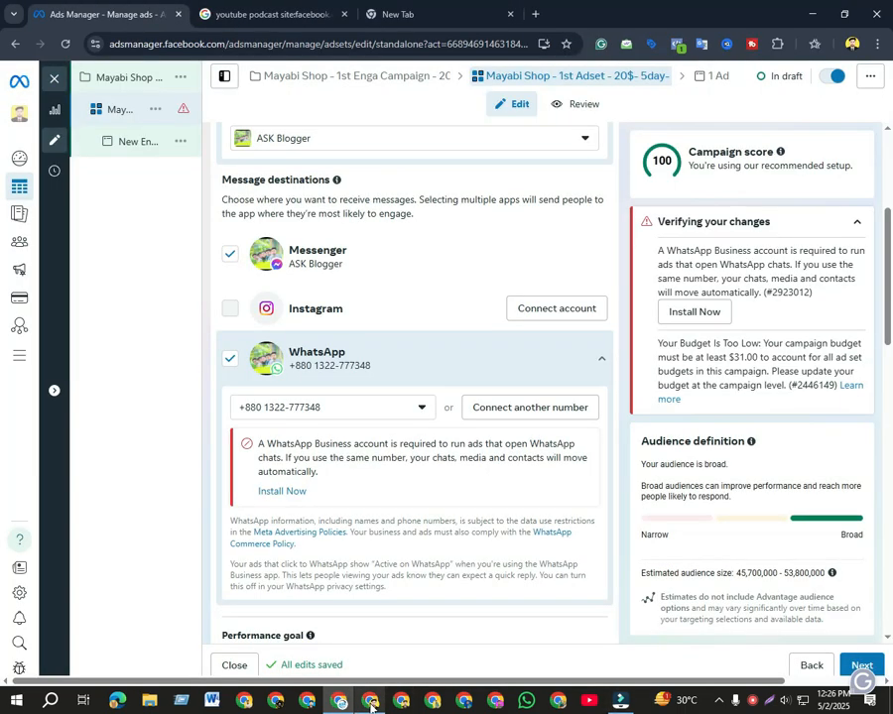
Deselect Messenger as a message destination so that only WhatsApp remains selected, and look over the WhatsApp settings
scroll(417, 388, "up", 2)
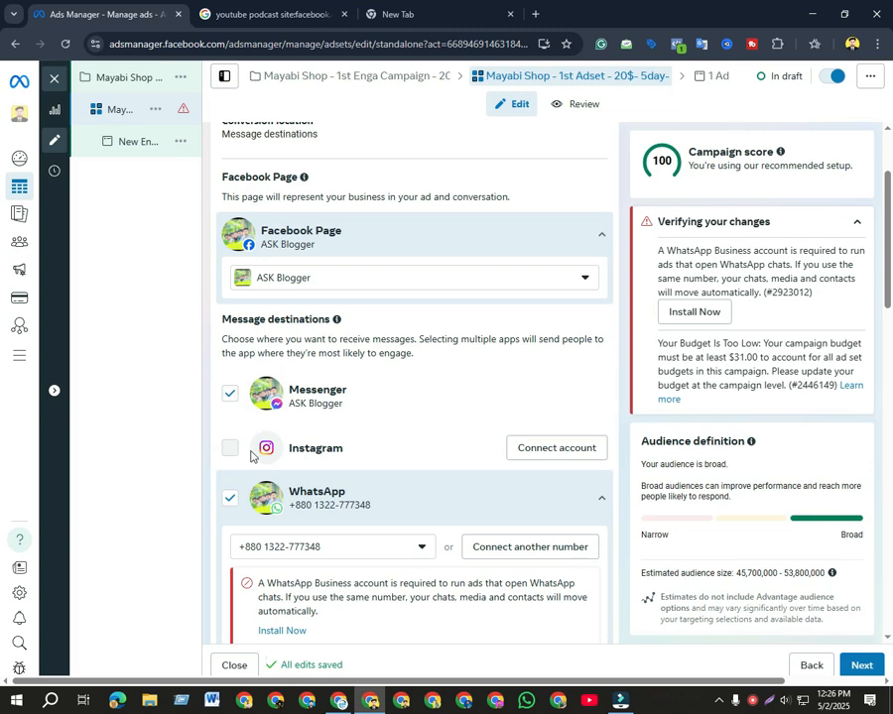
left_click(229, 398)
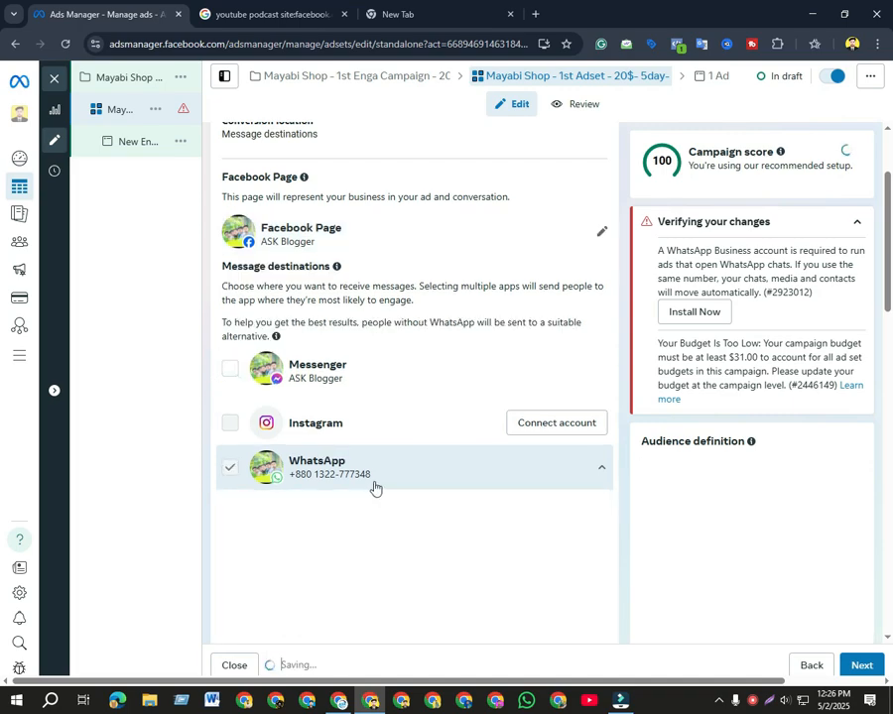
scroll(367, 479, "down", 1)
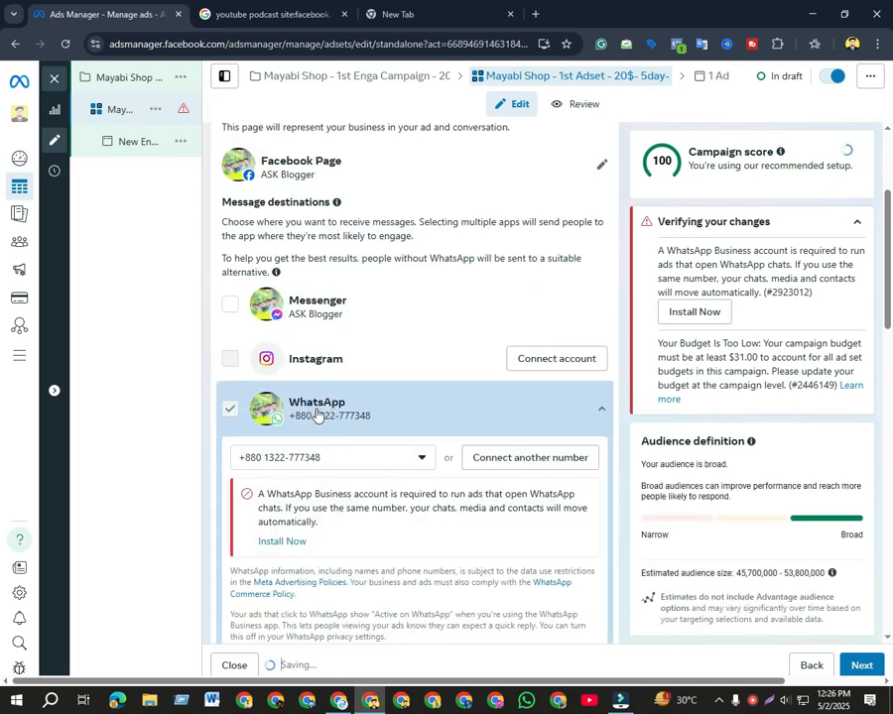
scroll(266, 364, "down", 2)
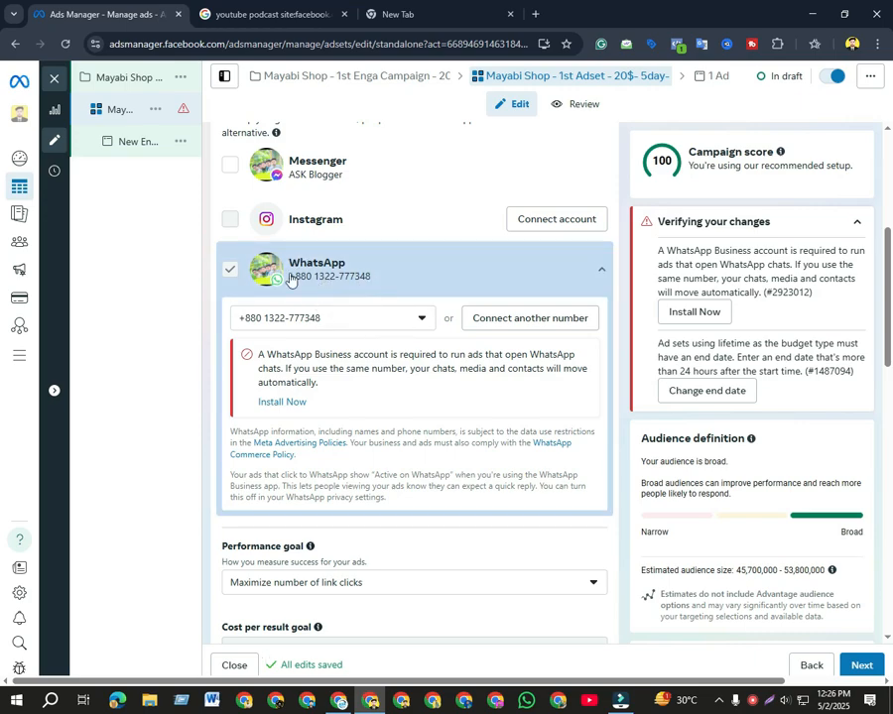
scroll(437, 265, "down", 1)
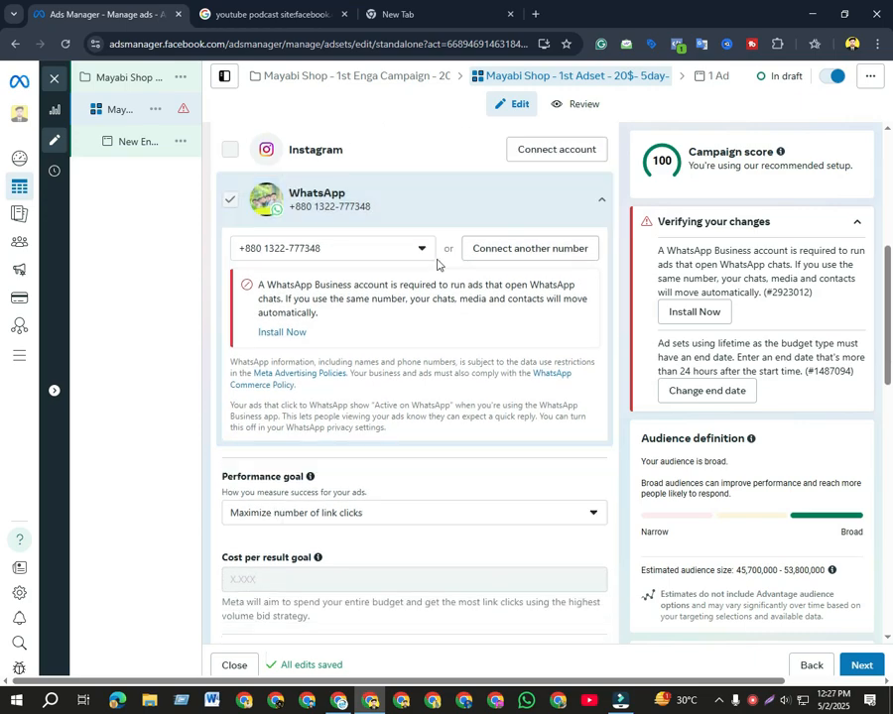
Set the ad set's performance goal to "Maximize number of conversations"
scroll(423, 250, "down", 3)
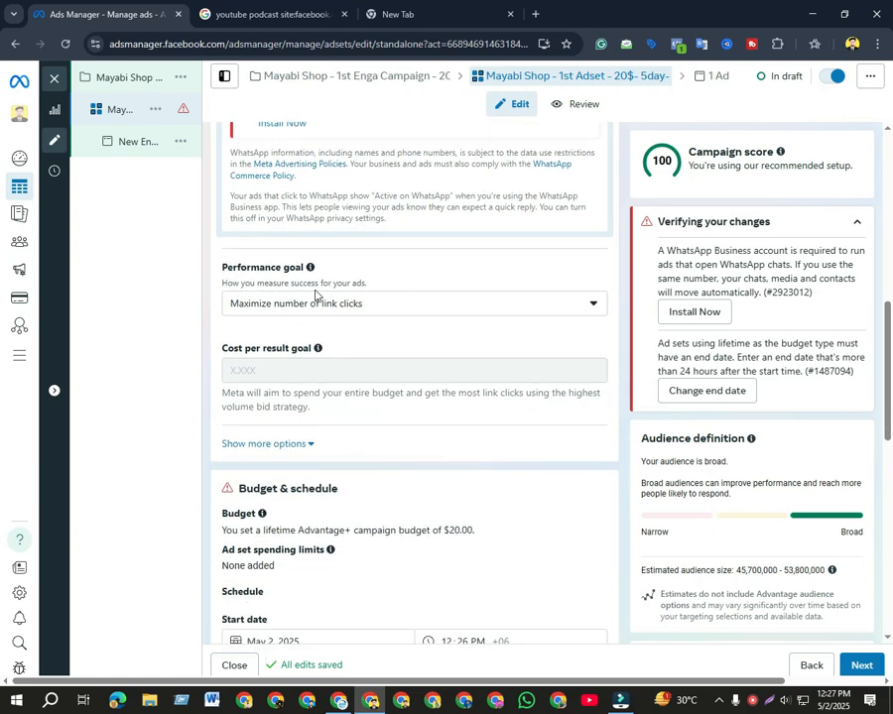
left_click(585, 305)
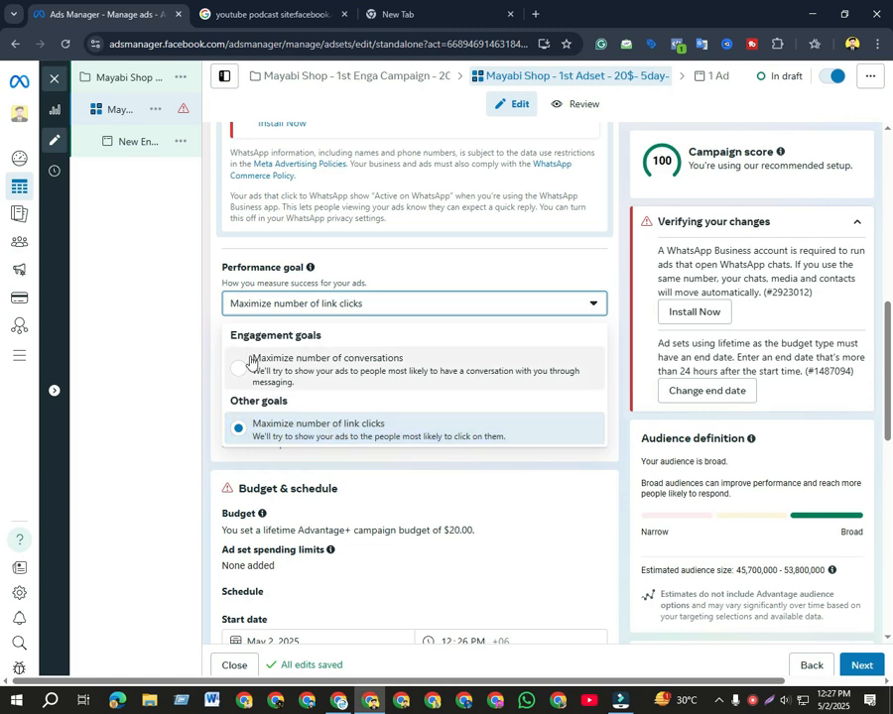
left_click(359, 365)
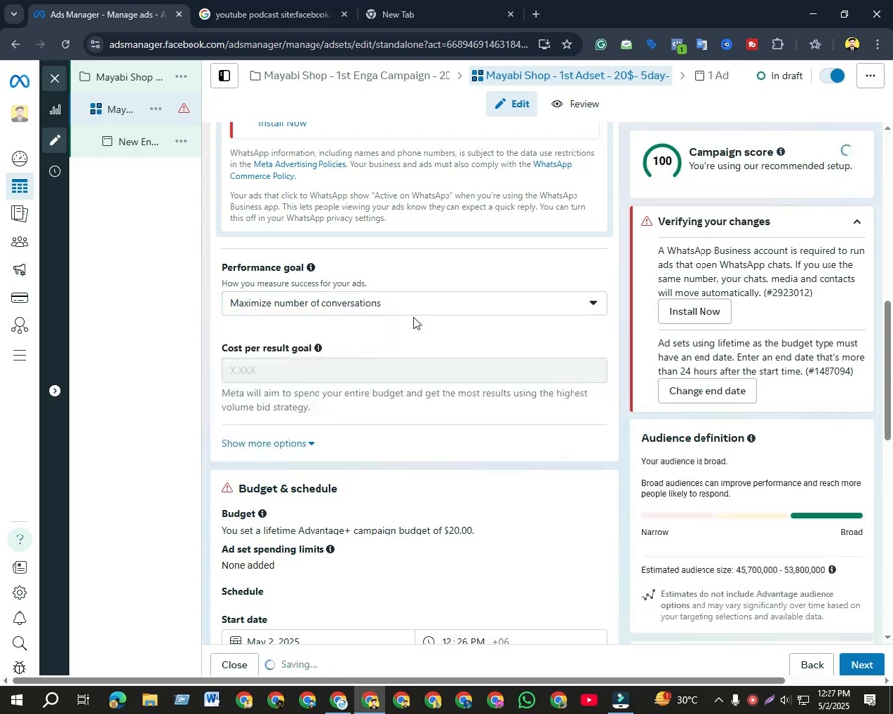
Change the ad duration in the strategy document to 5 days, and return to the ad set's schedule in Ads Manager
scroll(435, 362, "down", 3)
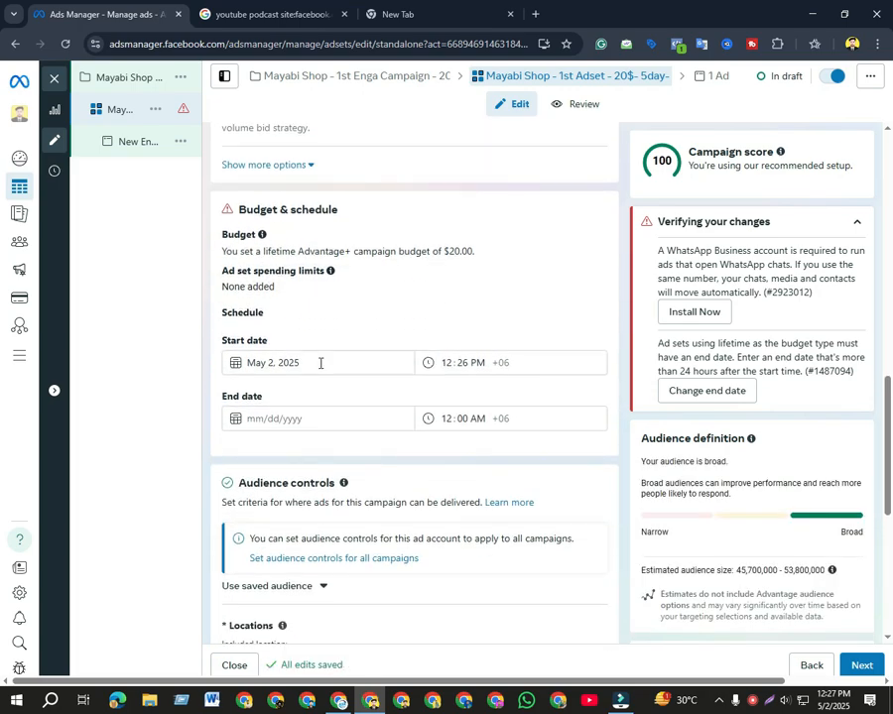
left_click(341, 700)
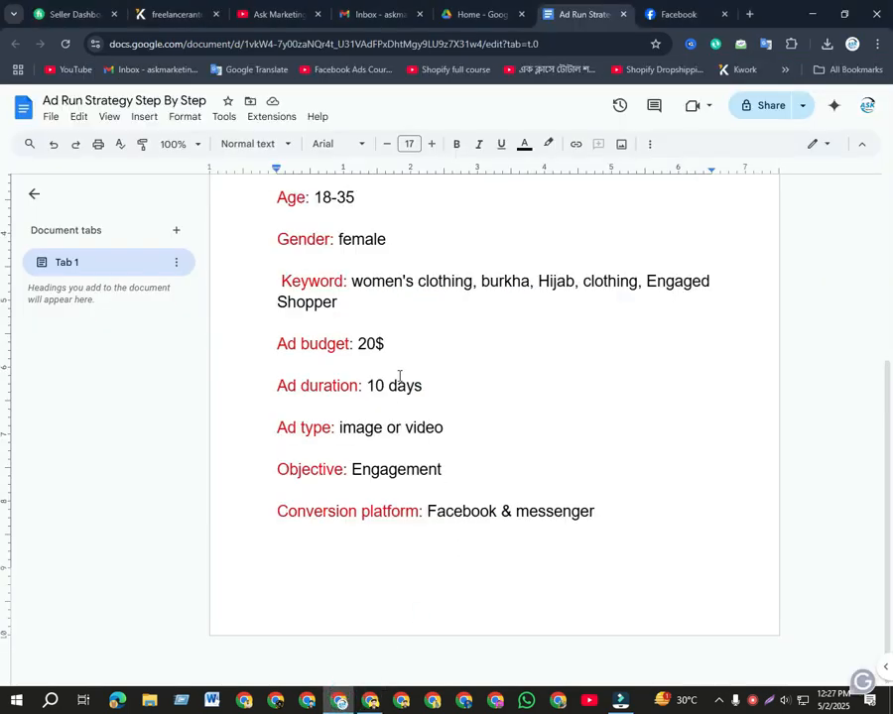
scroll(400, 377, "up", 1)
left_click(424, 456)
left_click(385, 457)
key("BackSpace")
key("BackSpace")
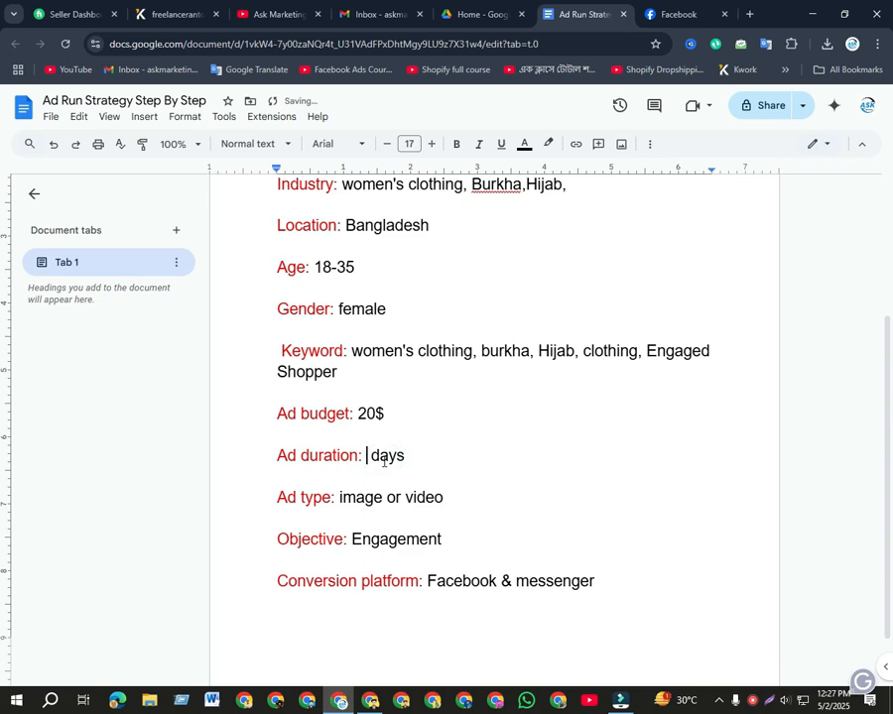
type("5")
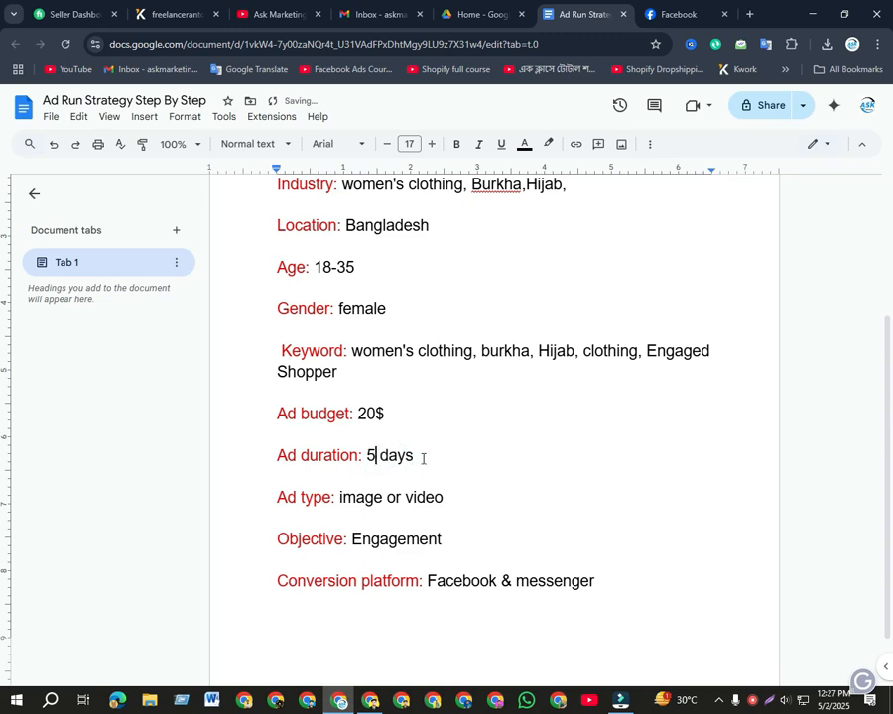
left_click(428, 458)
mouse_move(377, 711)
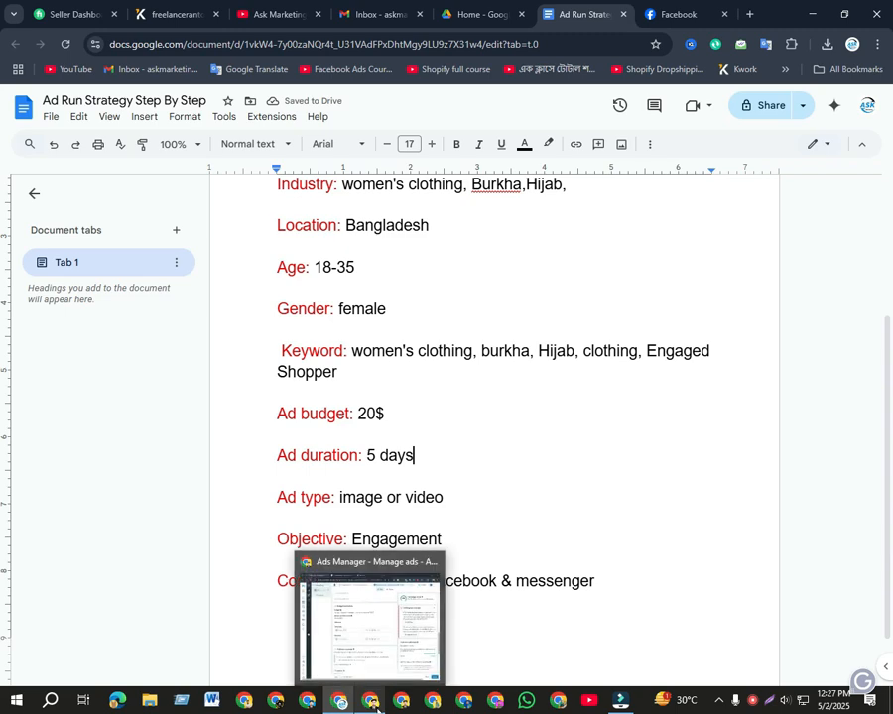
left_click(304, 454)
key("alt+Tab")
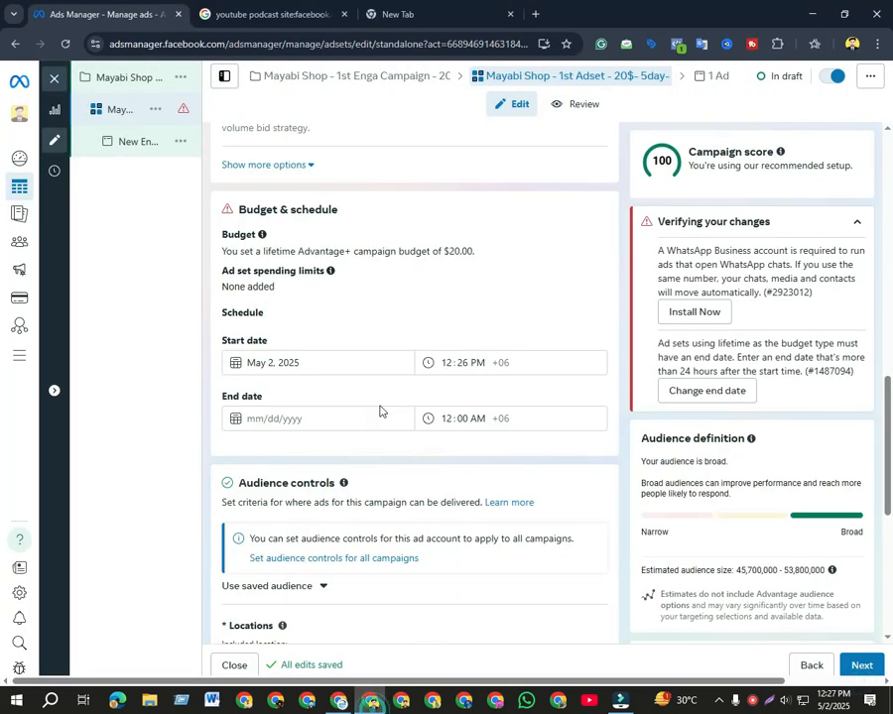
Set the ad set's schedule to start on May 2, 2025 at 07:26 PM
left_click(333, 364)
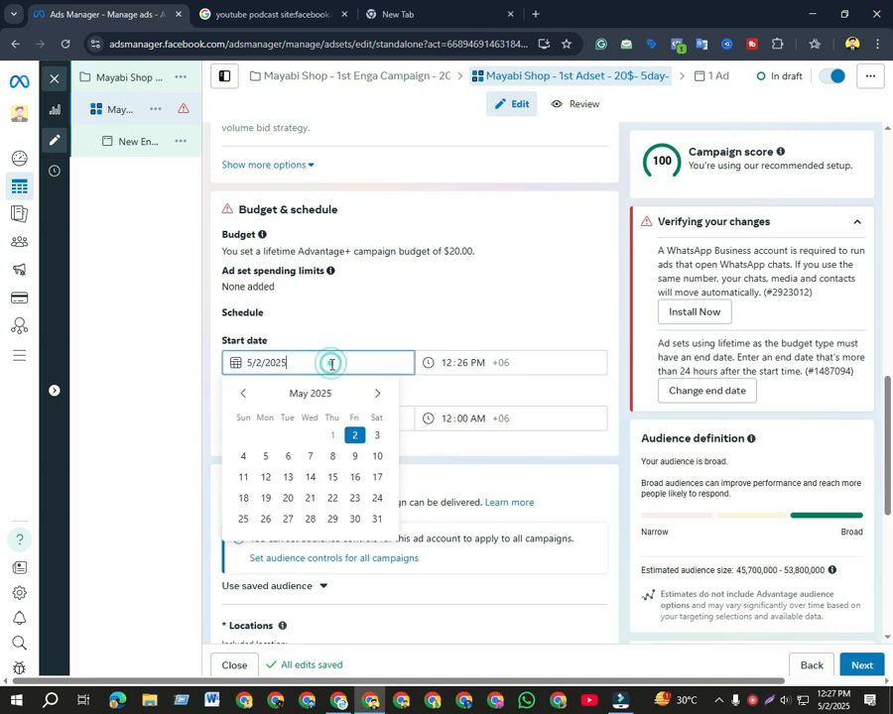
left_click(356, 436)
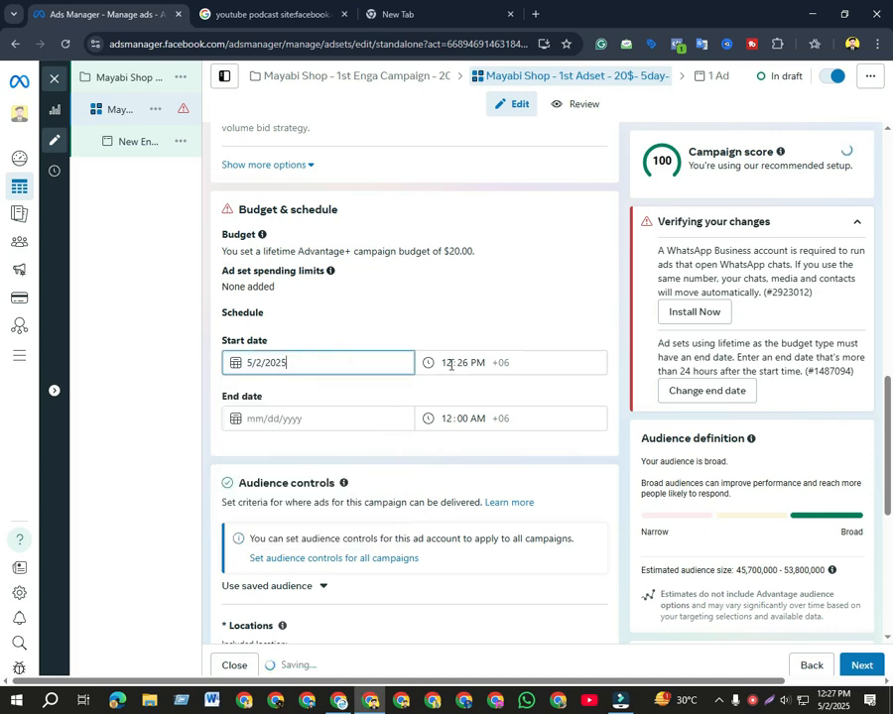
left_click(453, 366)
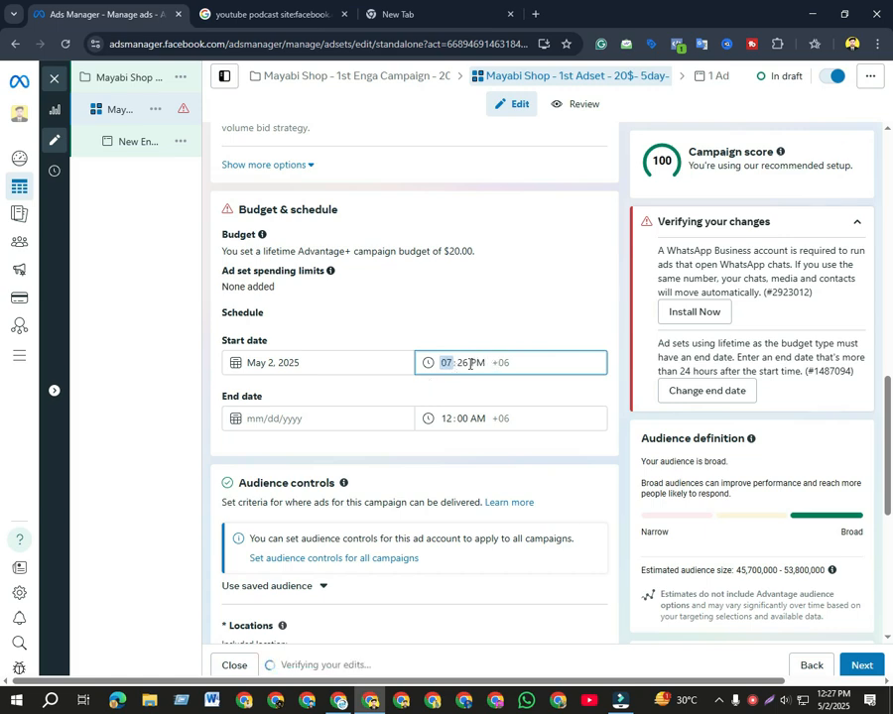
left_click(470, 364)
left_click(464, 316)
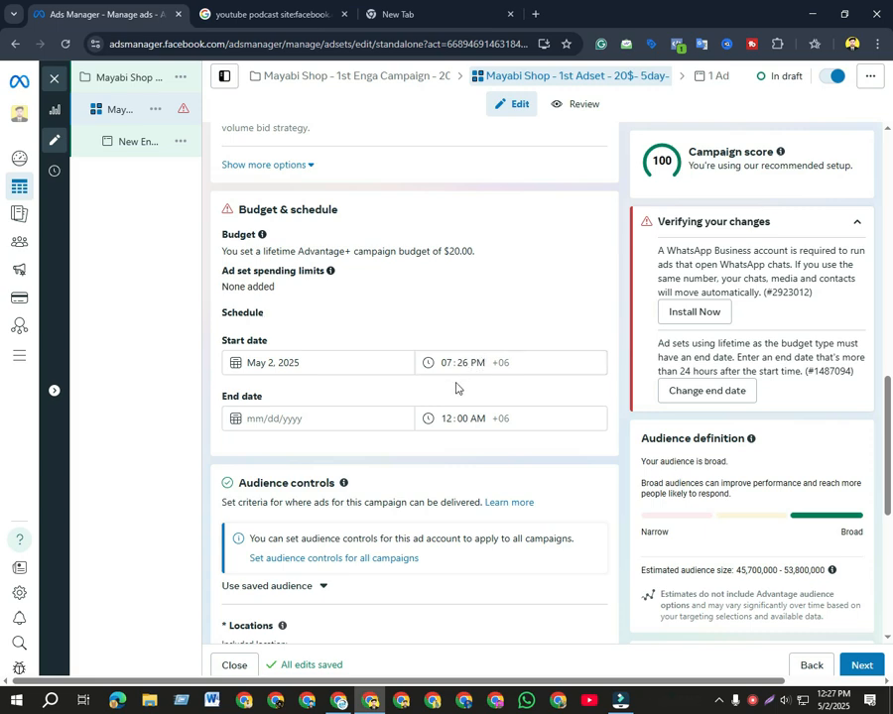
Set the ad set's schedule to end on May 7, 2025 at 07:00 PM
scroll(461, 385, "down", 1)
left_click(299, 346)
left_click(302, 347)
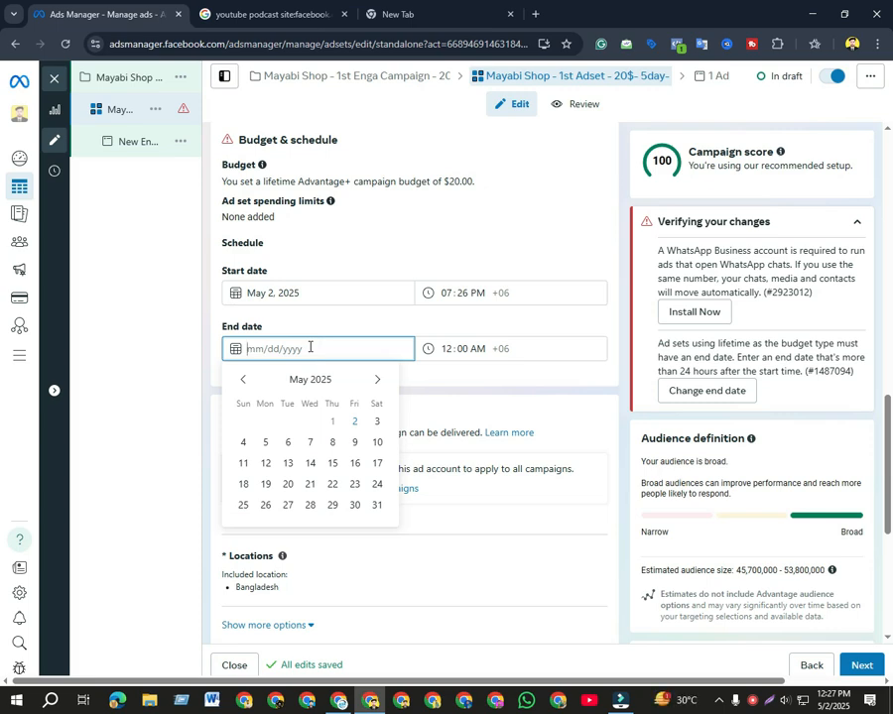
left_click(310, 442)
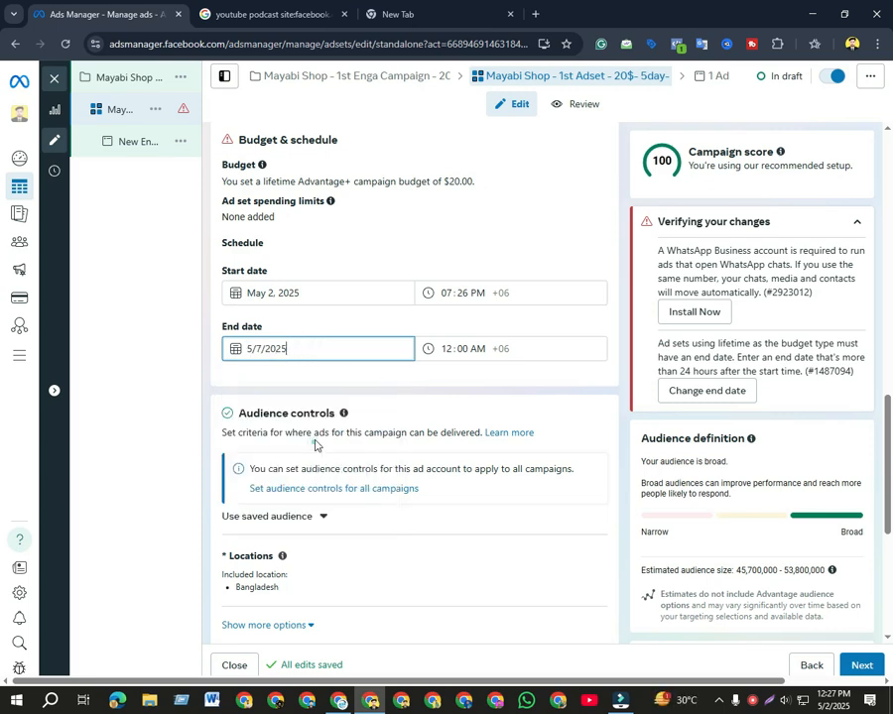
left_click(446, 348)
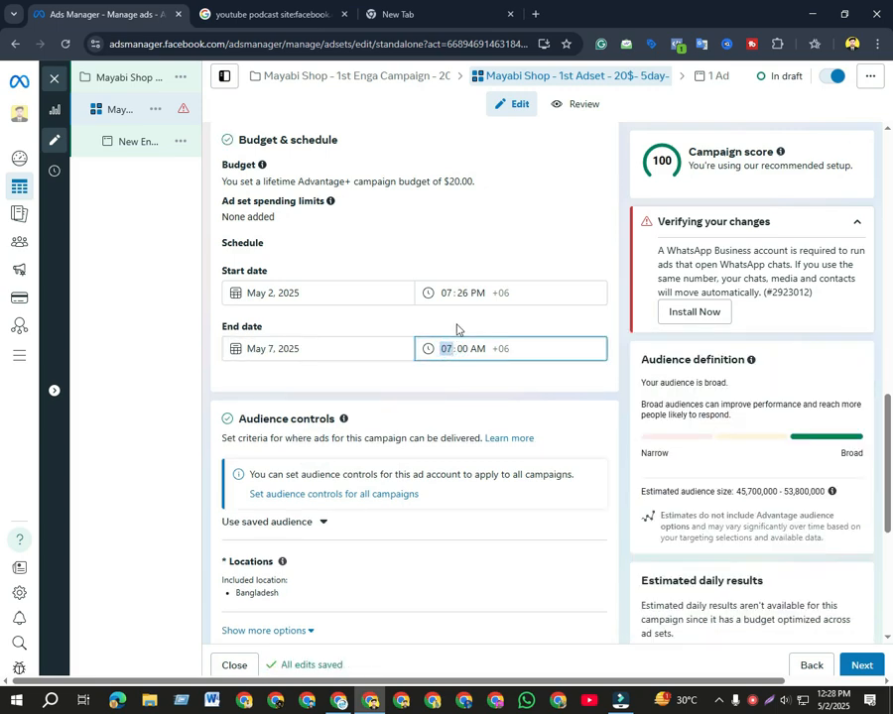
left_click(479, 349)
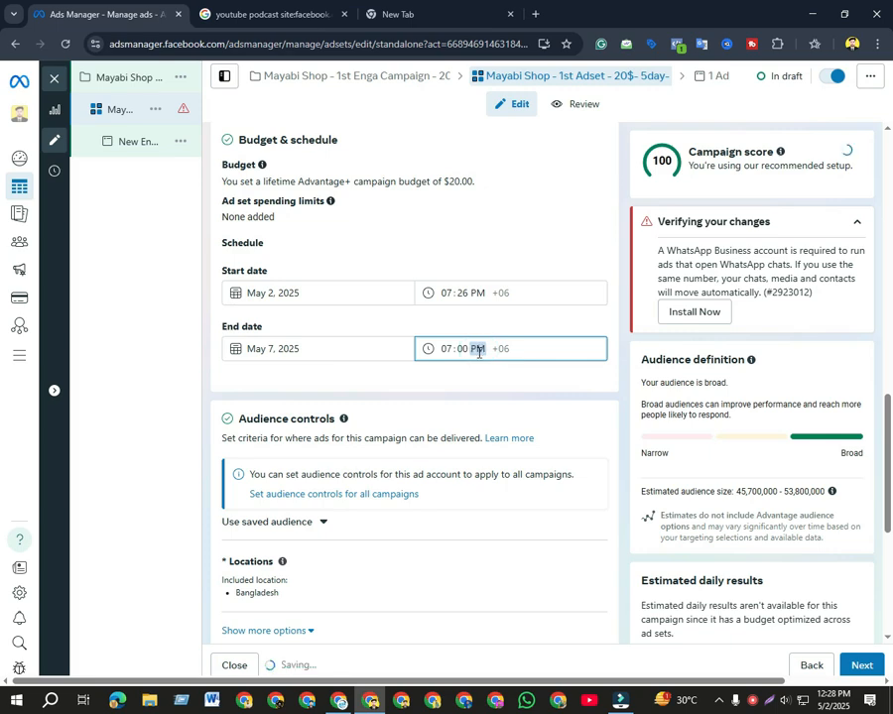
left_click(514, 245)
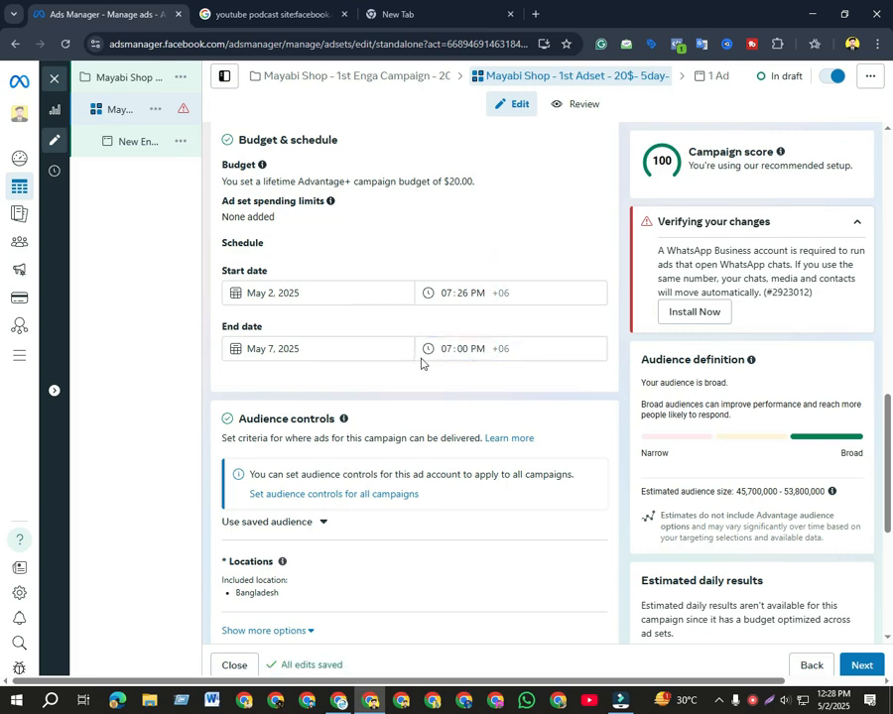
scroll(421, 335, "down", 1)
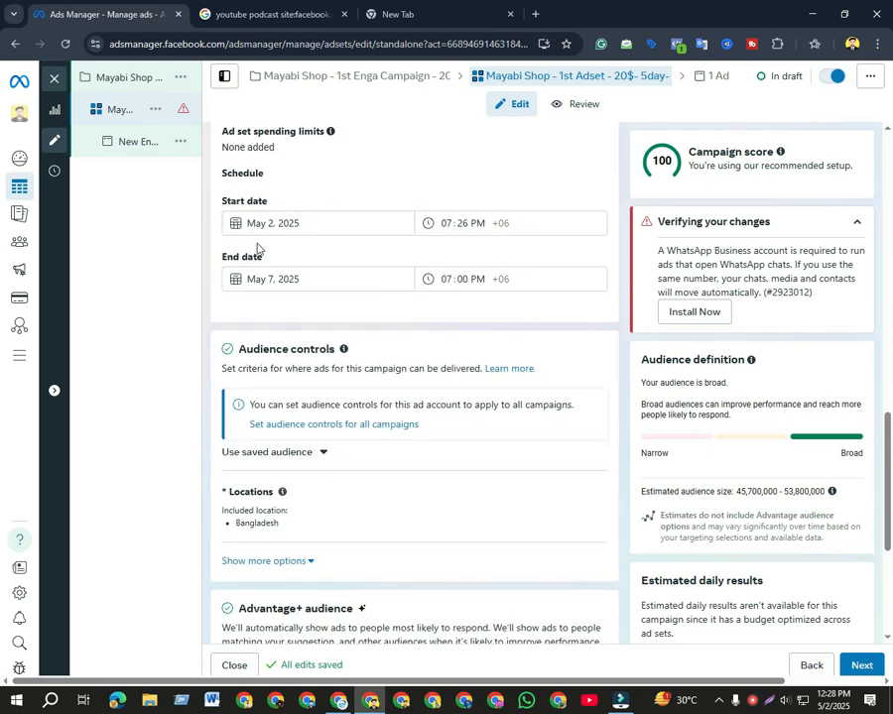
Review the ad set's settings from the conversion section through the schedule and audience controls to the placements
scroll(340, 302, "down", 2)
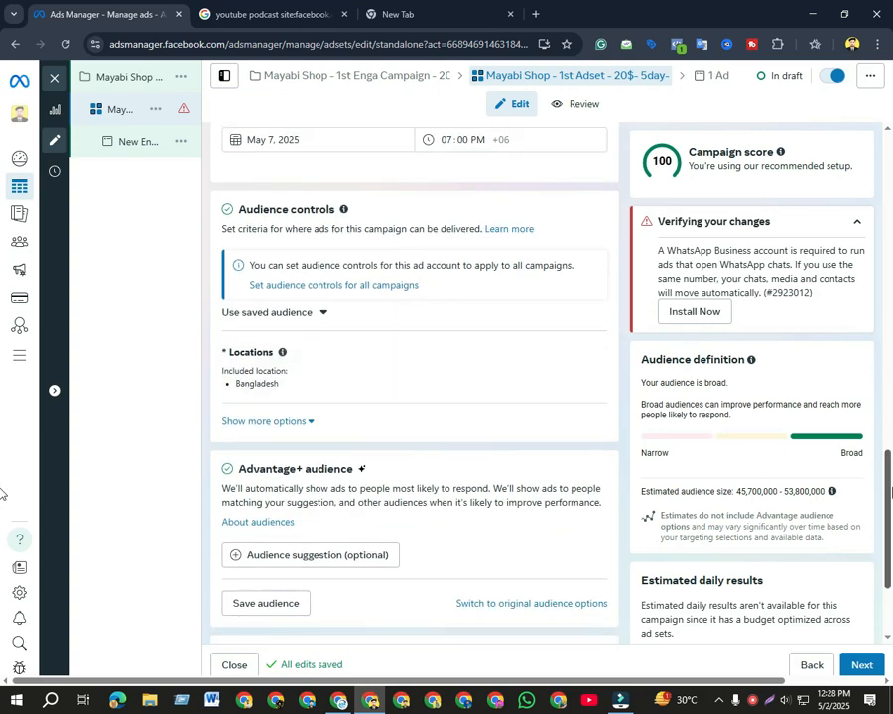
scroll(394, 289, "up", 10)
scroll(394, 289, "down", 3)
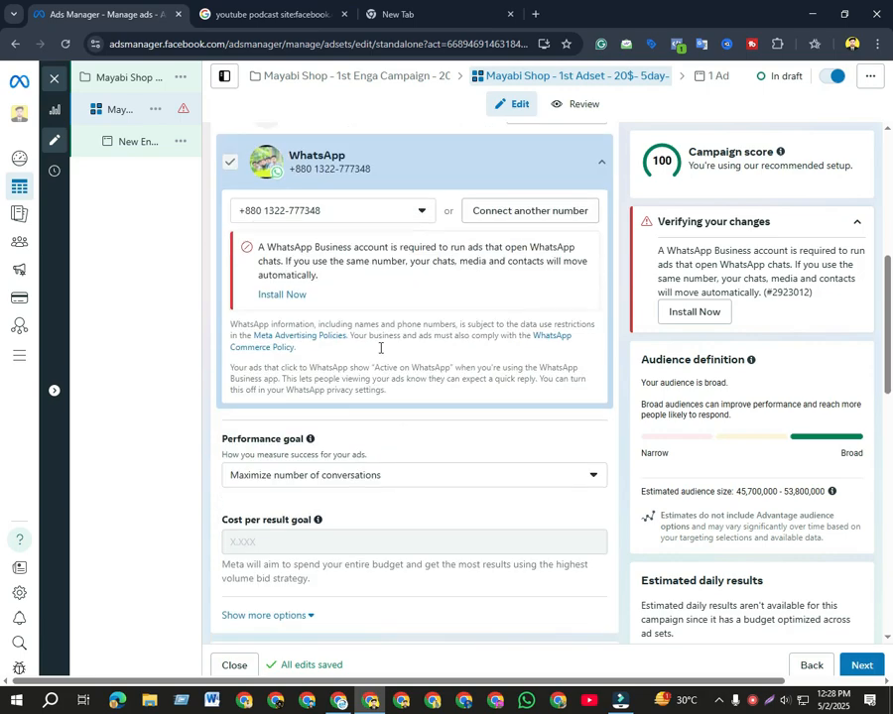
scroll(348, 298, "down", 5)
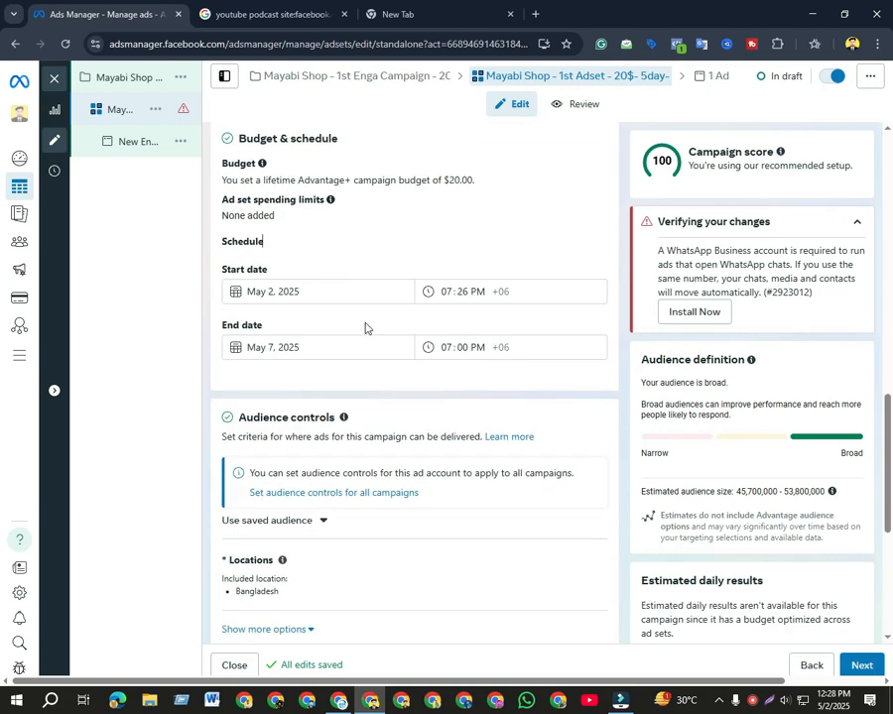
scroll(365, 325, "down", 2)
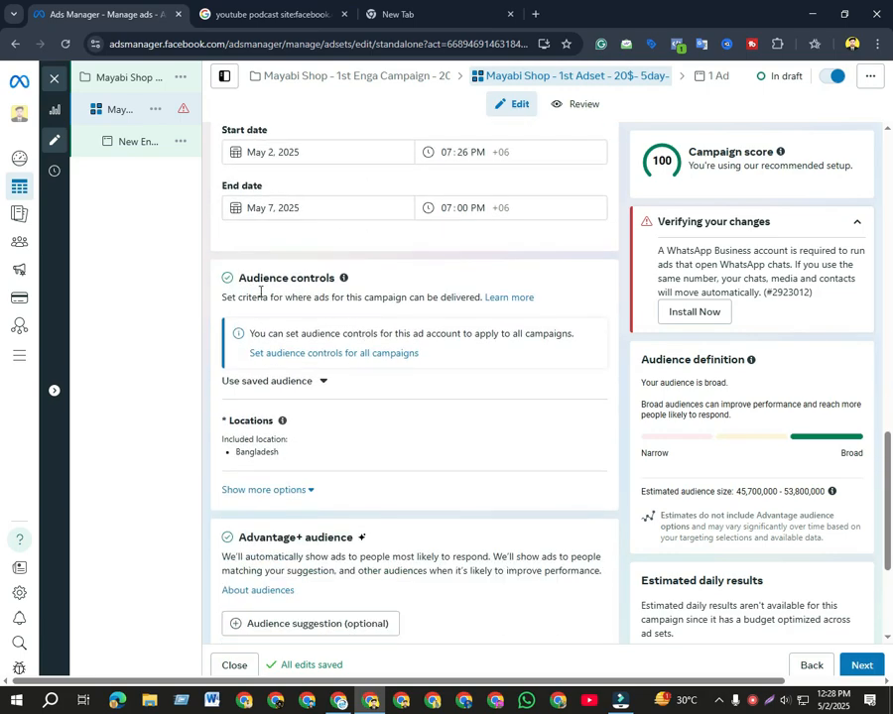
scroll(328, 373, "down", 2)
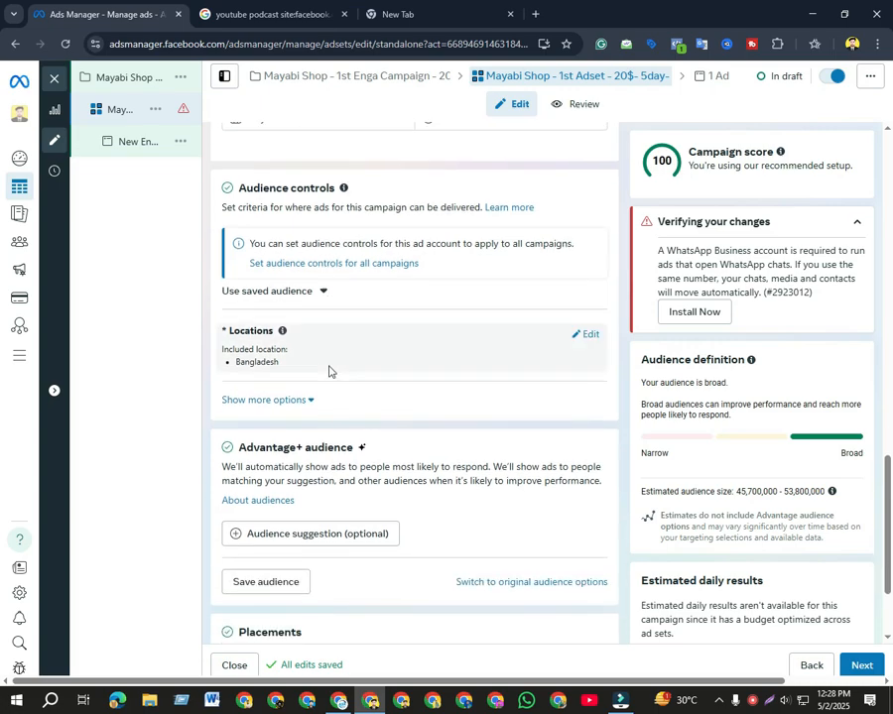
scroll(368, 301, "down", 2)
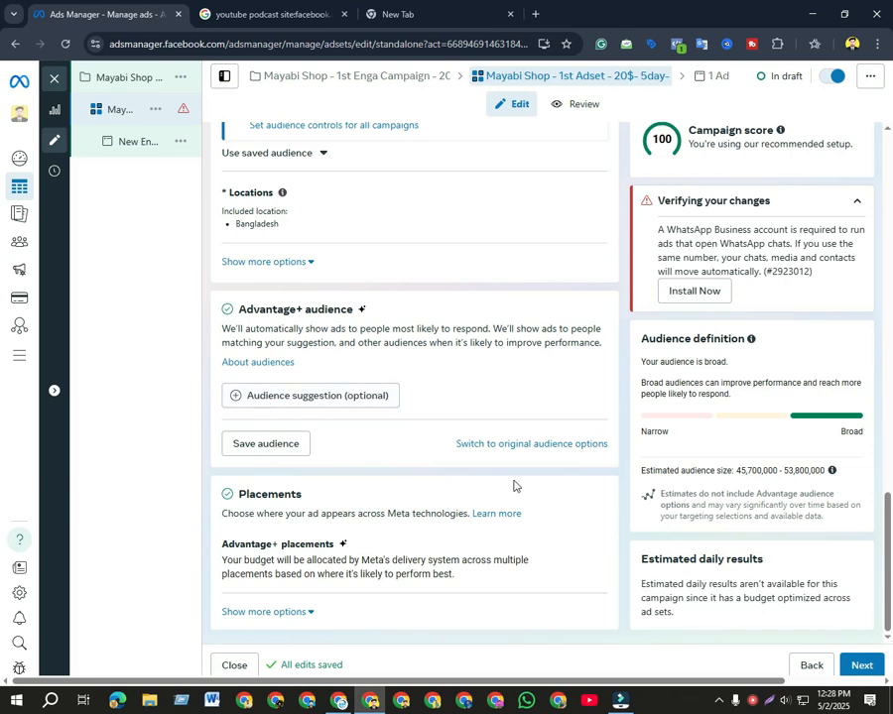
Check the target age range in the ad strategy document, and return to the ad set's audience section in Ads Manager
left_click(340, 701)
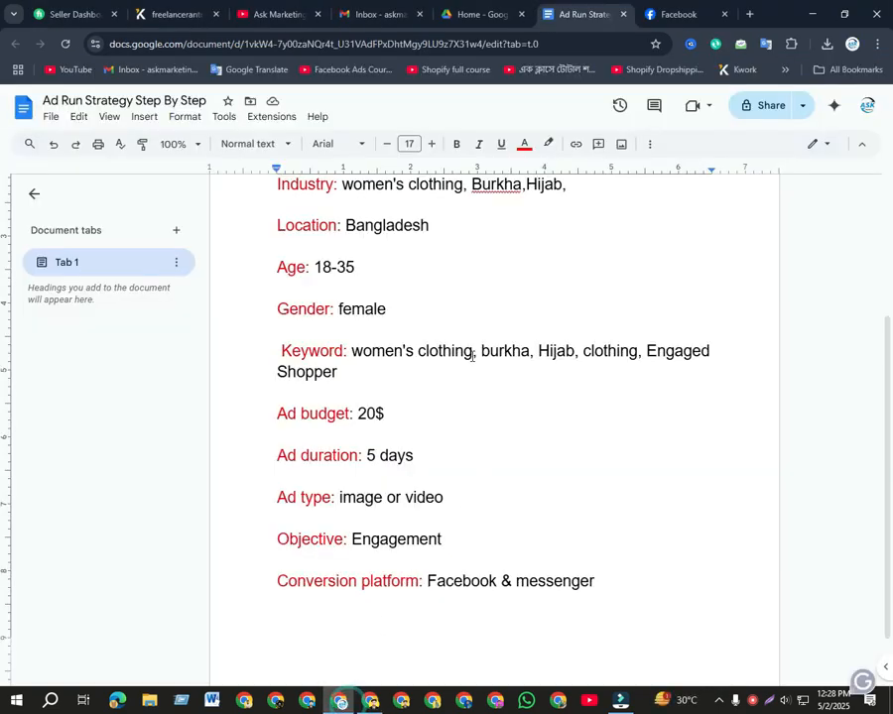
left_click_drag(315, 340, 354, 338)
left_click(359, 343)
left_click(358, 342)
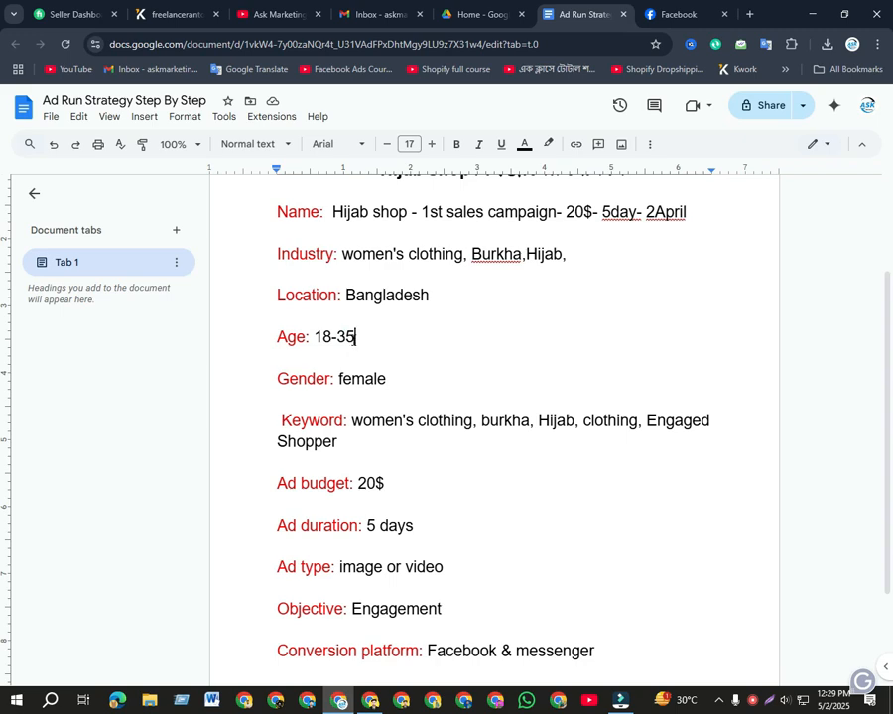
left_click_drag(338, 338, 352, 340)
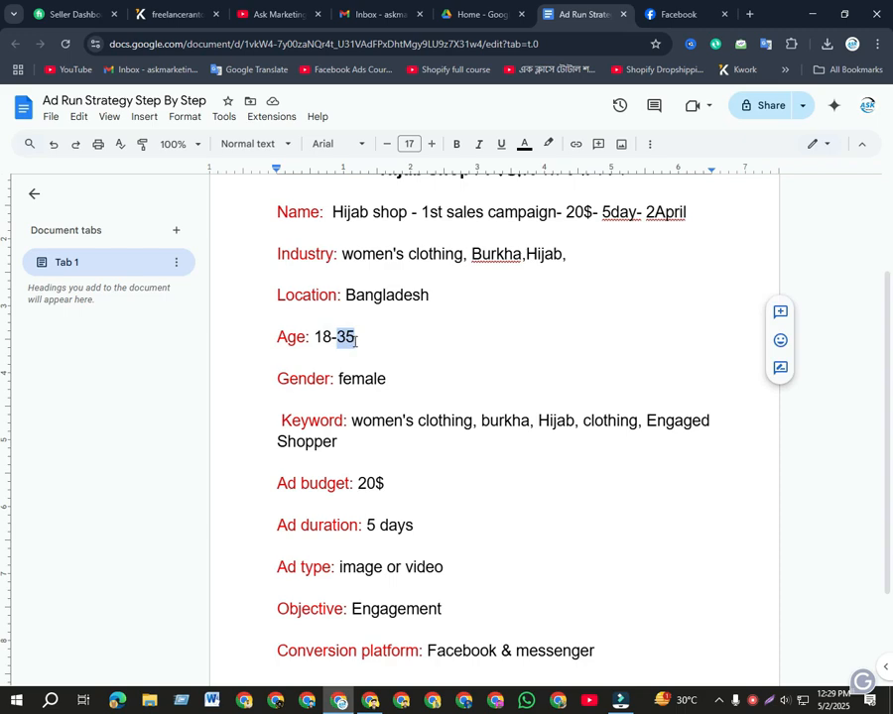
left_click(357, 338)
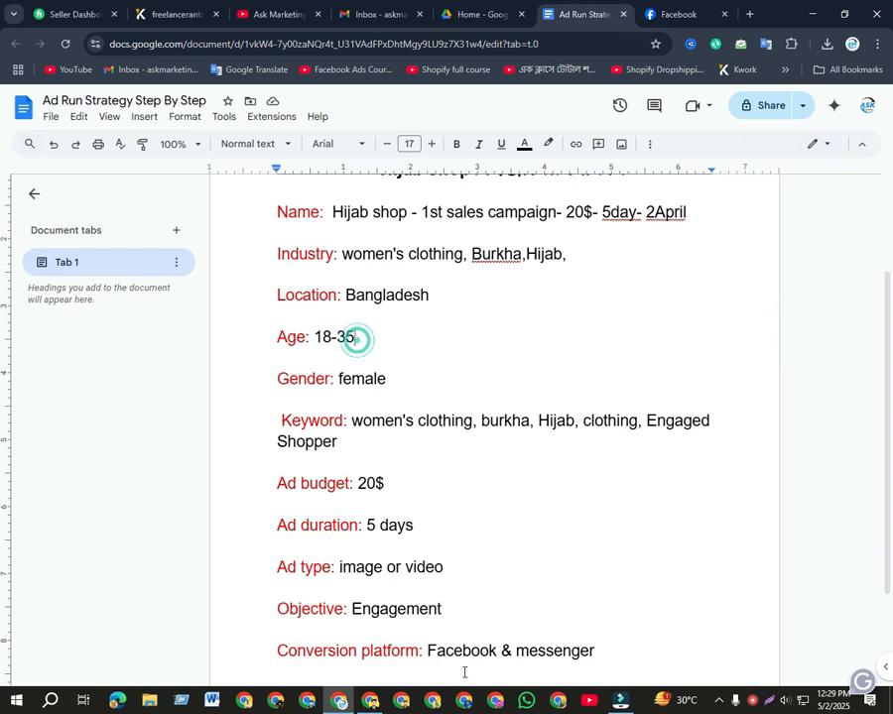
left_click(375, 705)
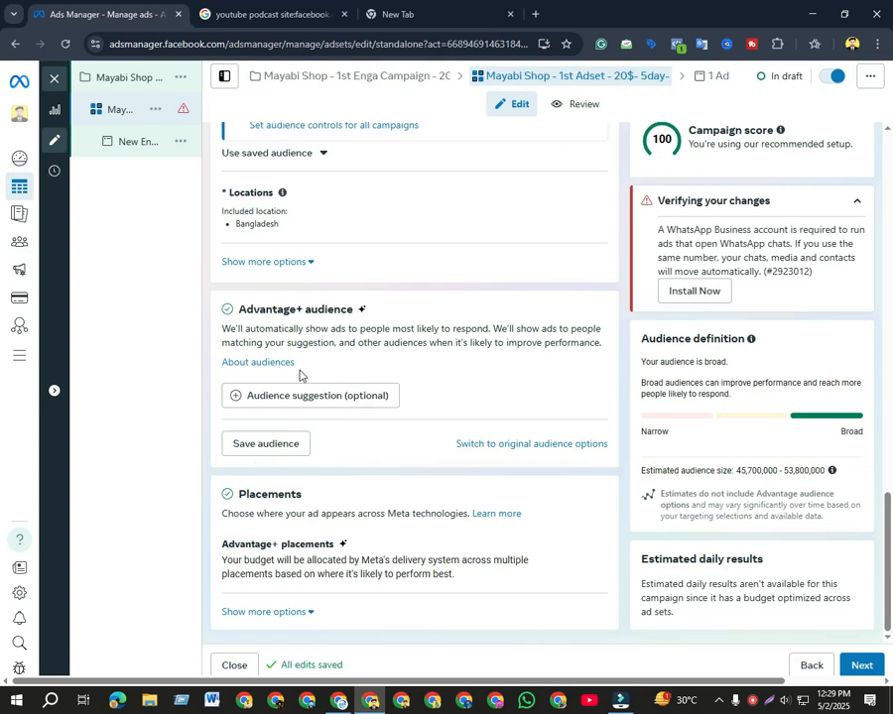
Switch the ad set from Advantage+ audience to the original audience options, and bring up the location, age and gender targeting
left_click(547, 444)
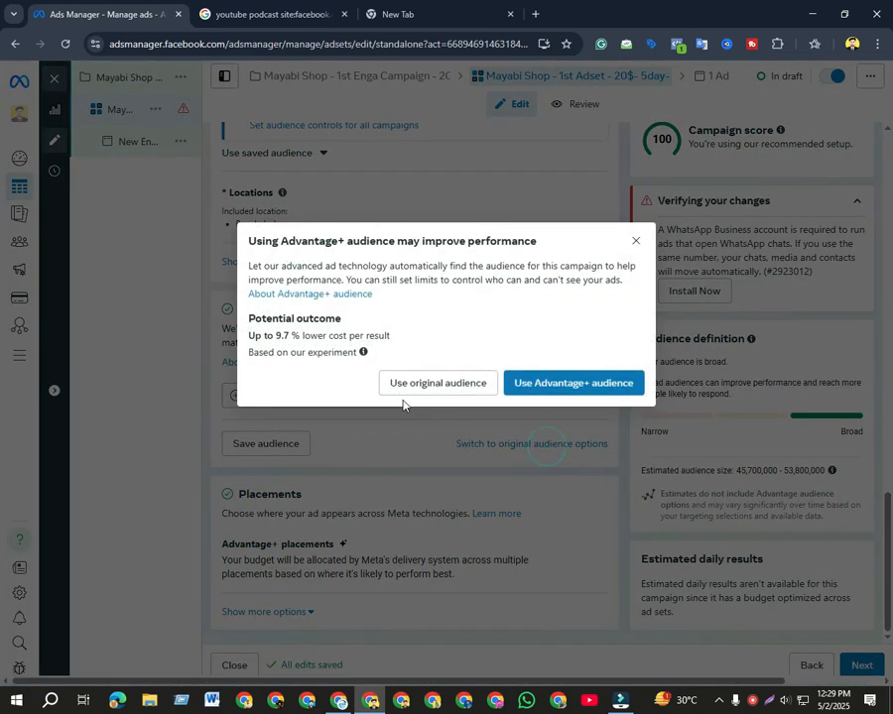
left_click(452, 387)
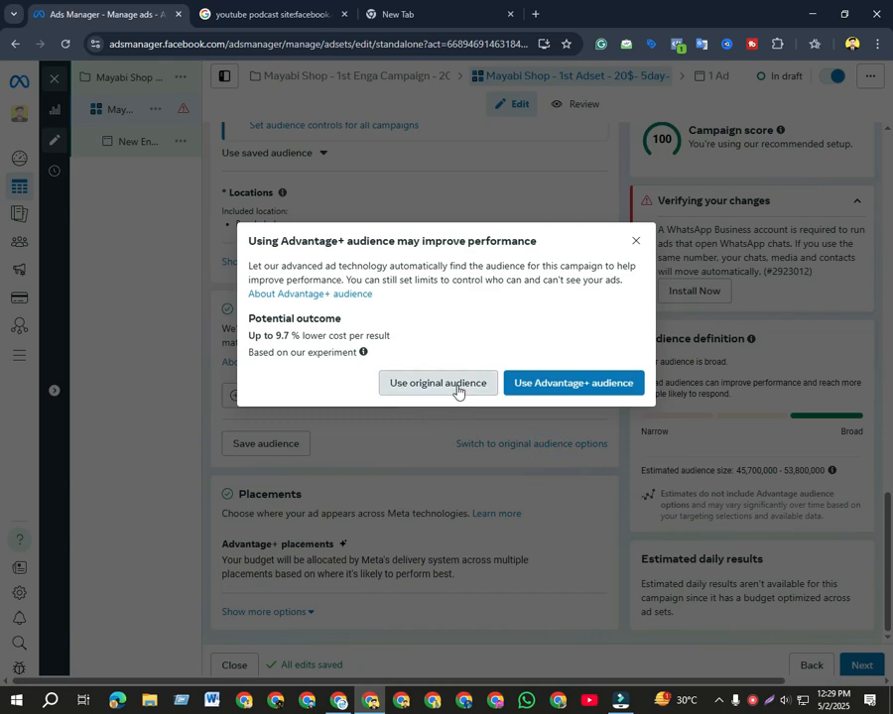
scroll(391, 399, "down", 5)
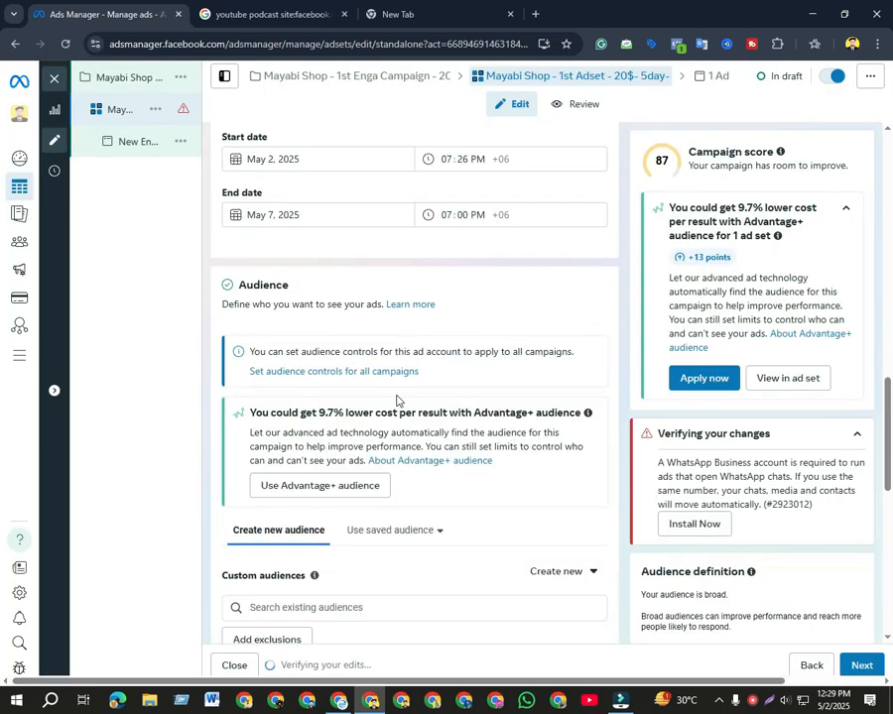
scroll(417, 402, "down", 3)
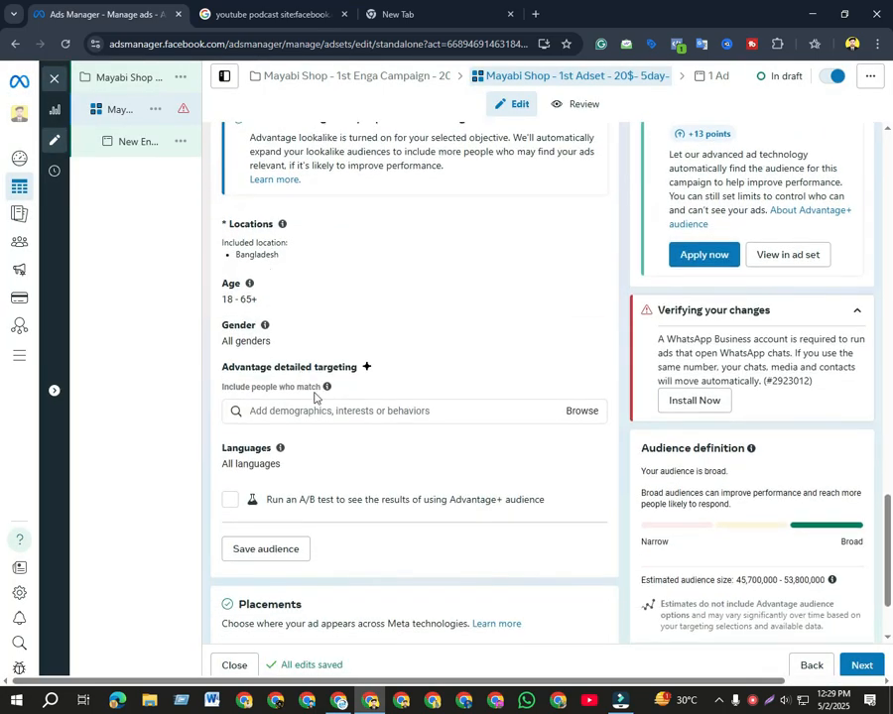
scroll(307, 382, "up", 1)
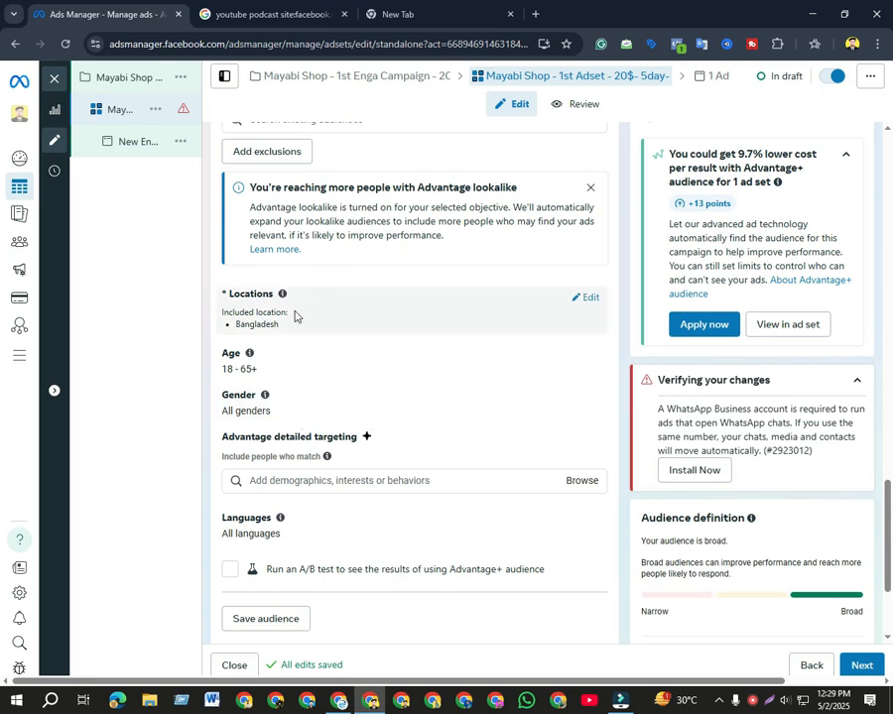
scroll(421, 338, "up", 1)
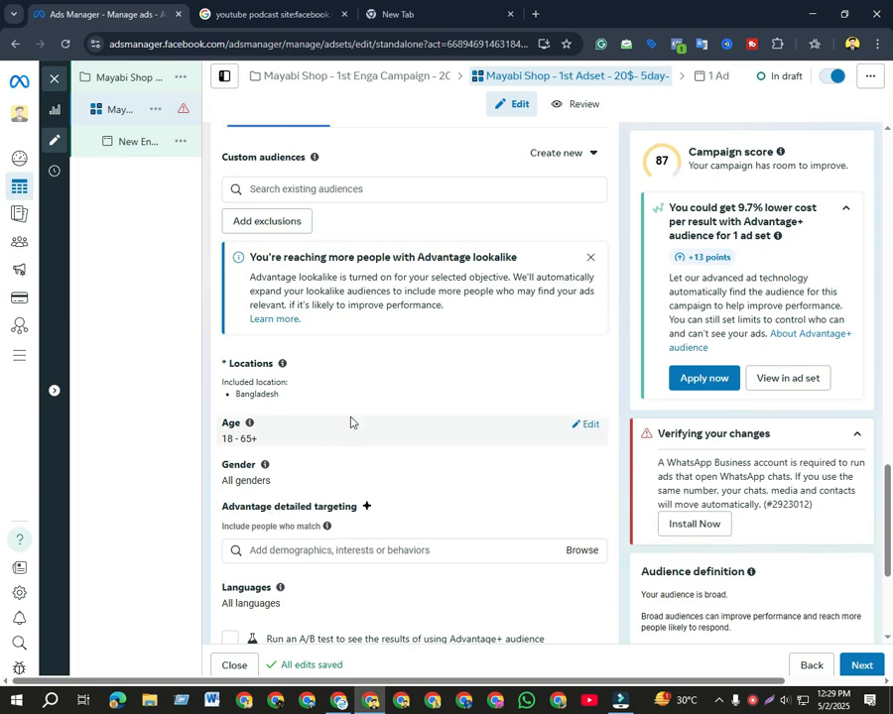
Switch the ad set to Advantage+ audience and open its optional audience suggestion settings
scroll(349, 428, "up", 4)
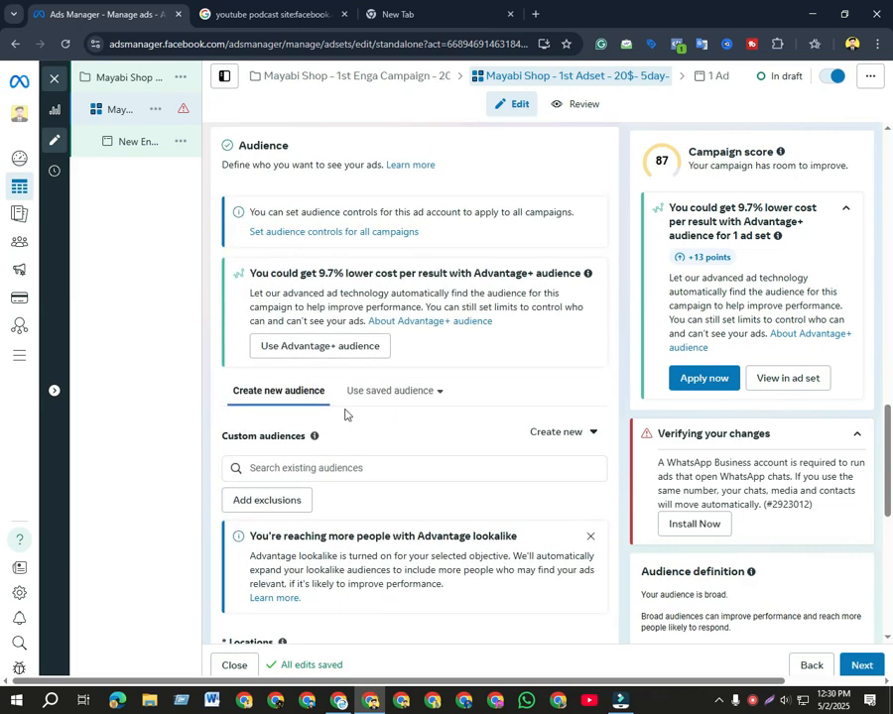
scroll(345, 415, "down", 3)
scroll(348, 417, "down", 3)
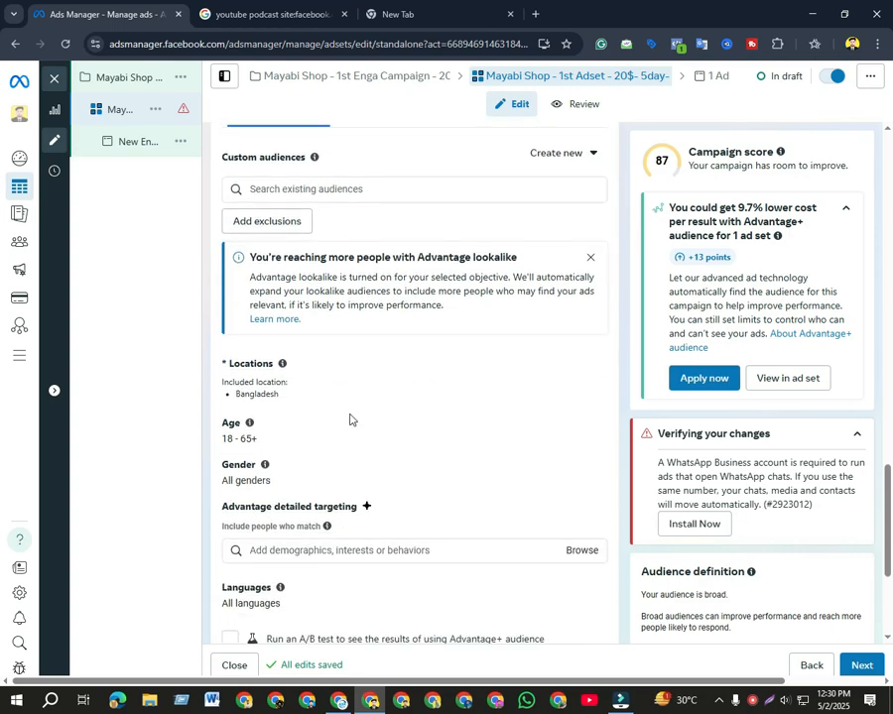
scroll(383, 492, "down", 3)
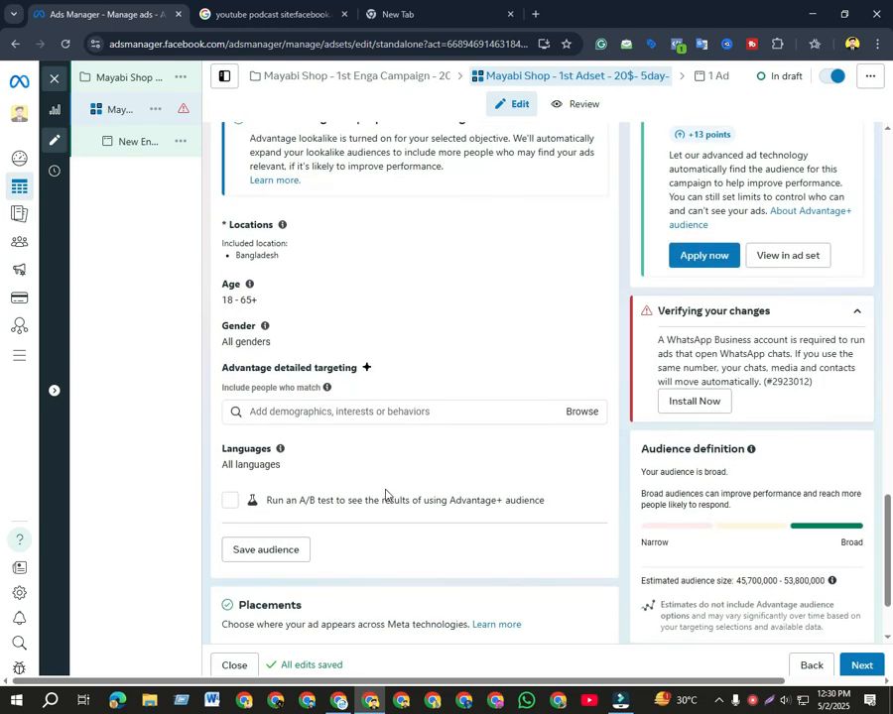
scroll(383, 494, "up", 5)
scroll(389, 490, "up", 5)
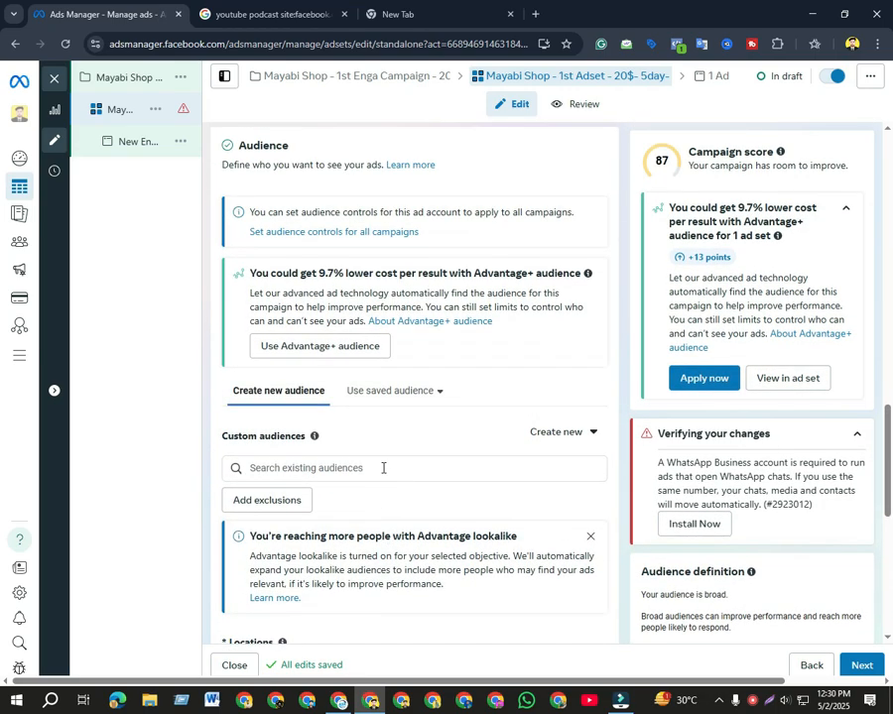
left_click(338, 345)
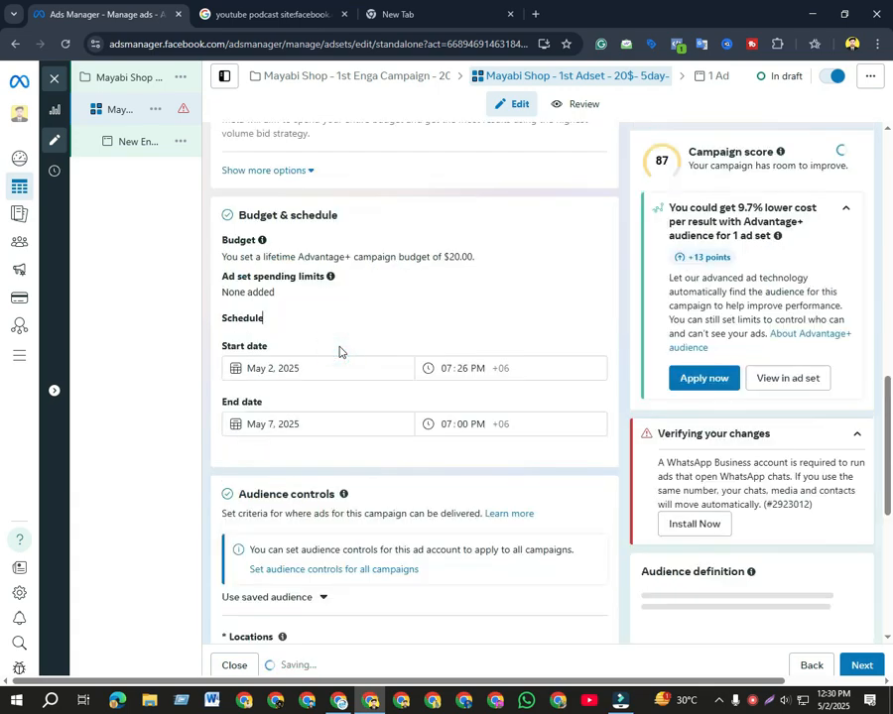
scroll(383, 357, "down", 5)
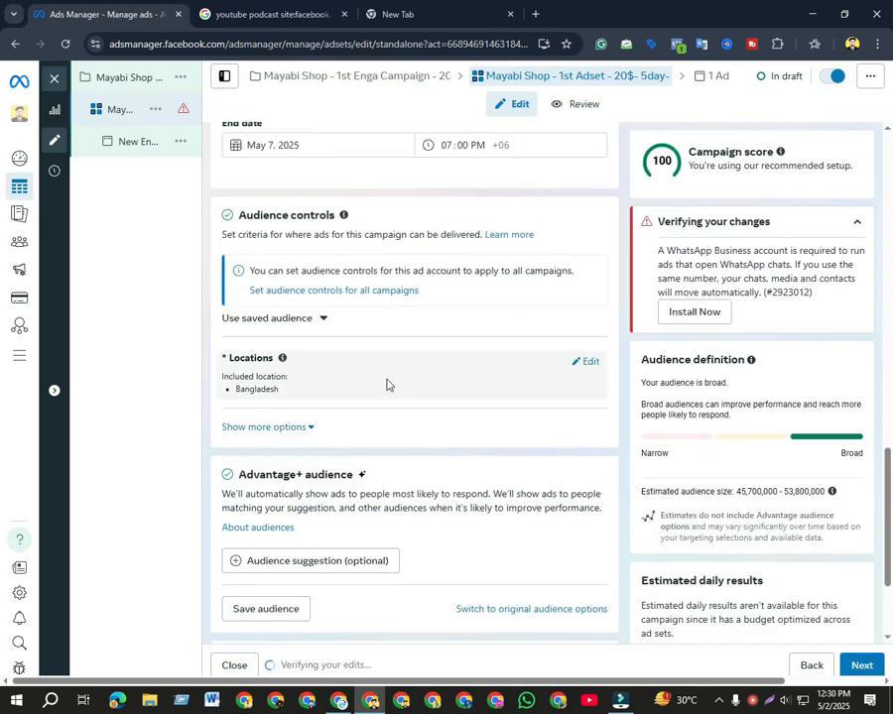
scroll(385, 392, "down", 3)
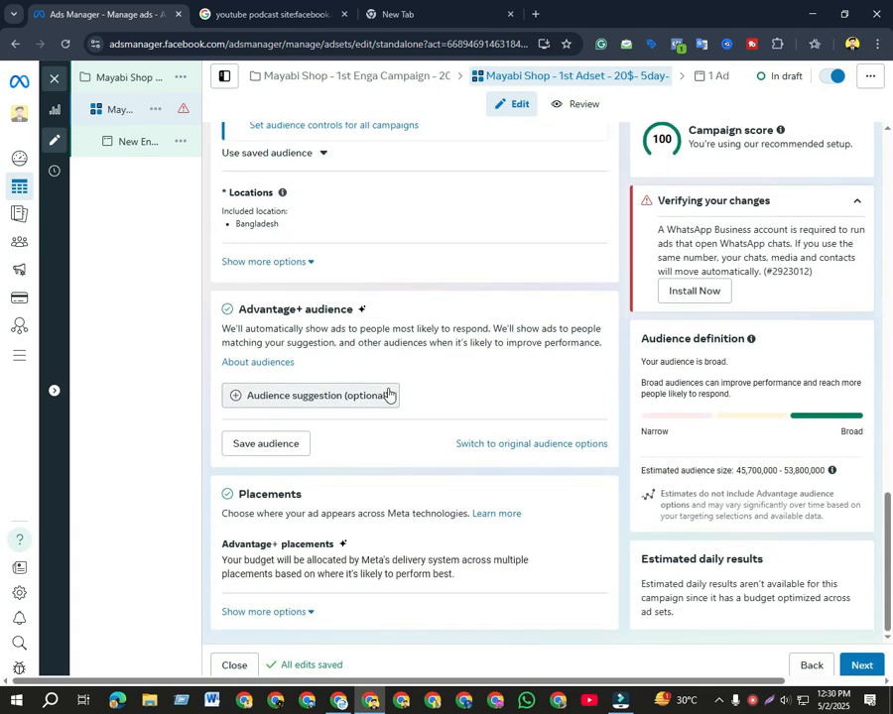
left_click(268, 397)
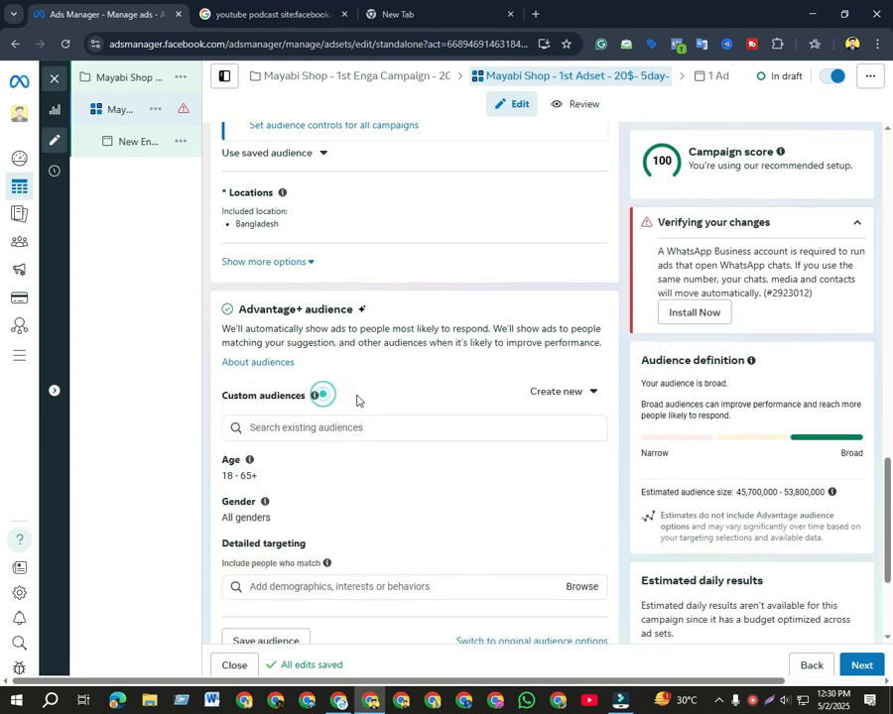
scroll(369, 382, "down", 3)
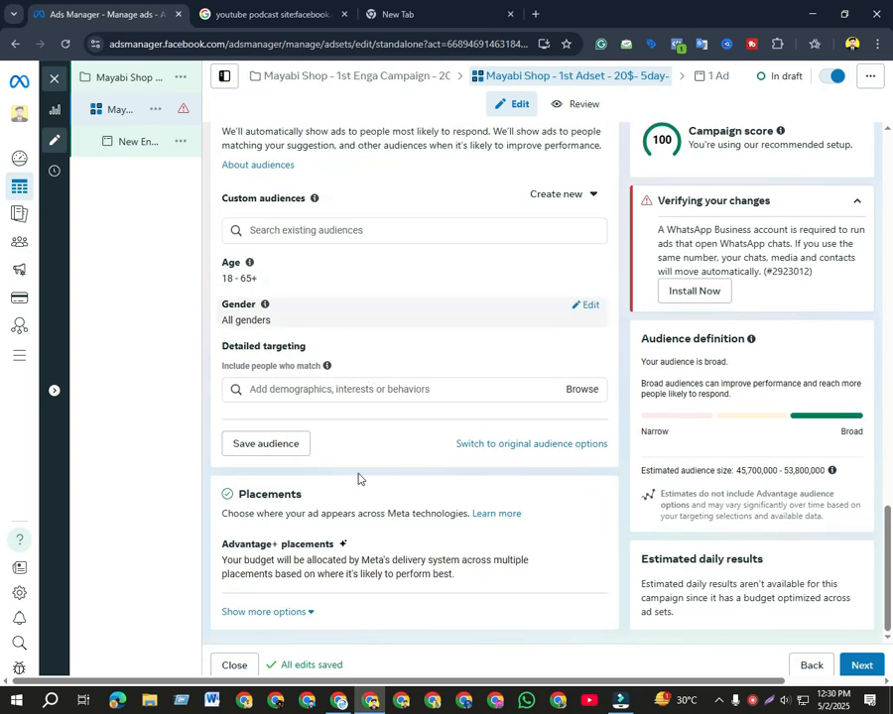
Check the age range in the Google Docs ad strategy, then set the ad set's maximum age to 35 and gender to Women
left_click(340, 700)
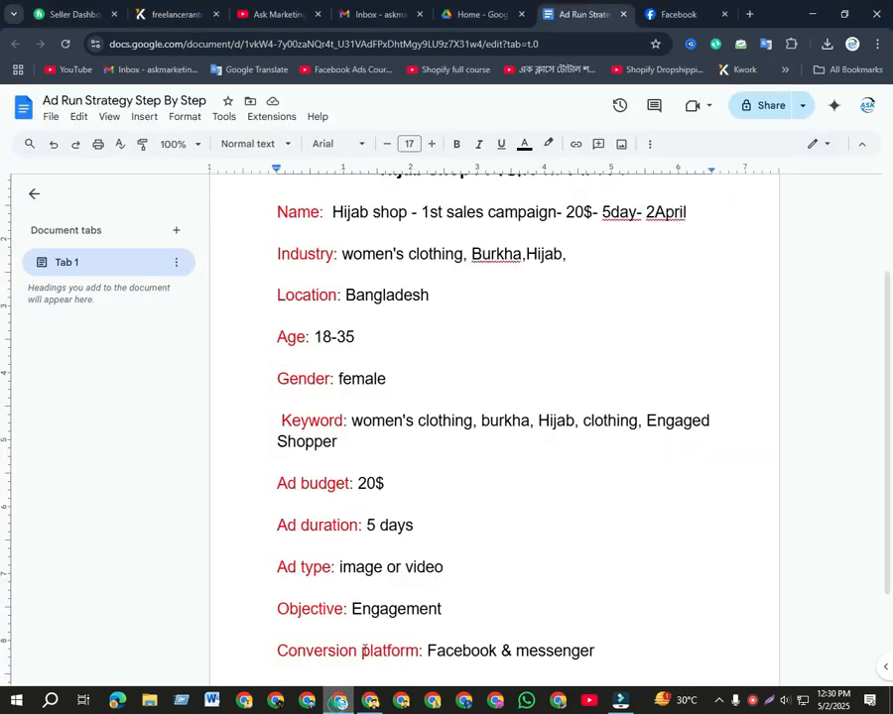
left_click(353, 336)
left_click(403, 340)
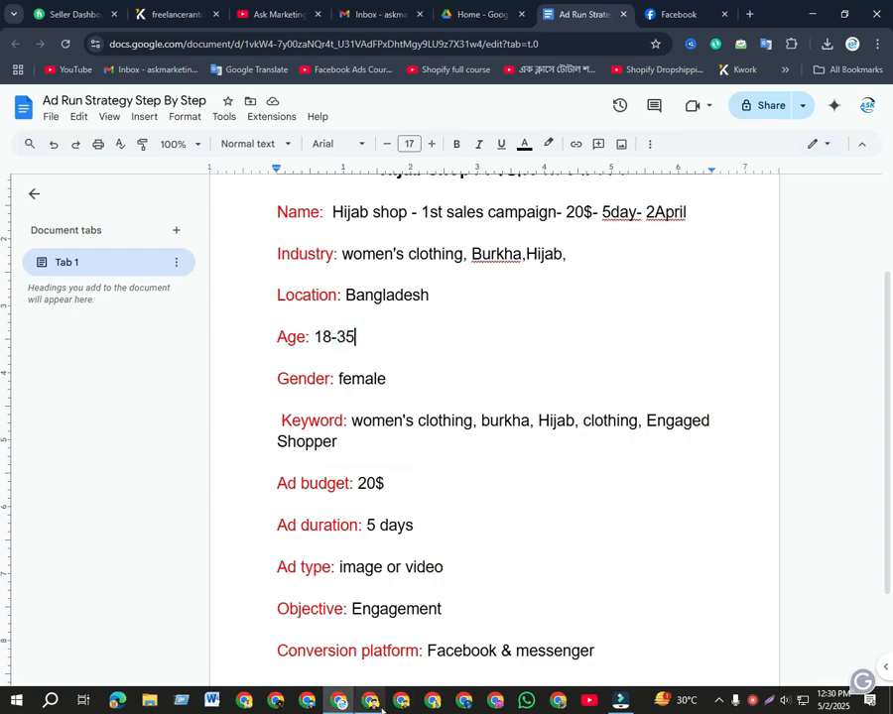
key("alt+Tab")
scroll(401, 335, "up", 1)
mouse_move(445, 343)
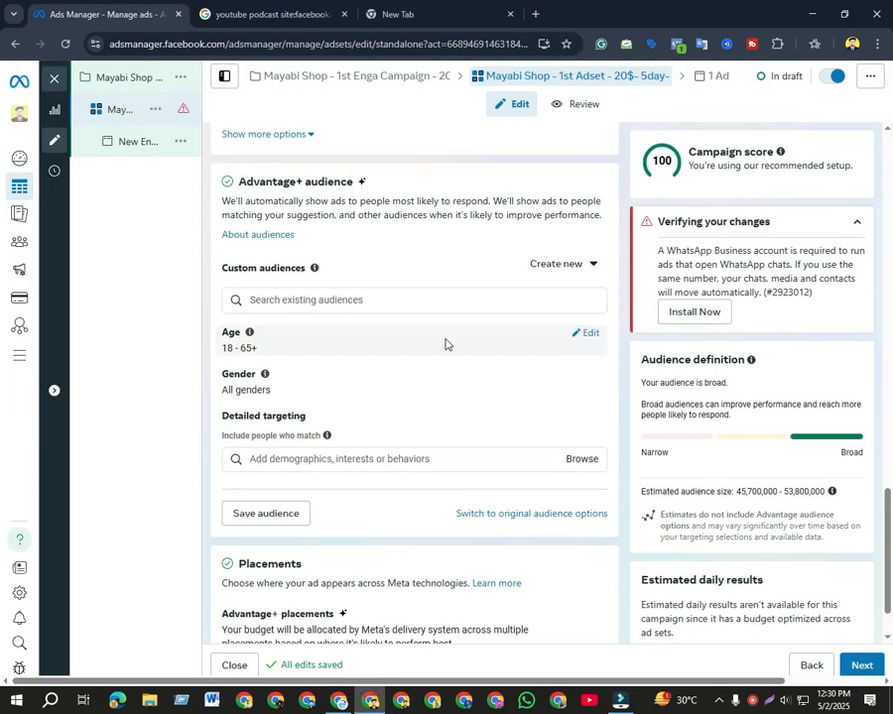
left_click(584, 333)
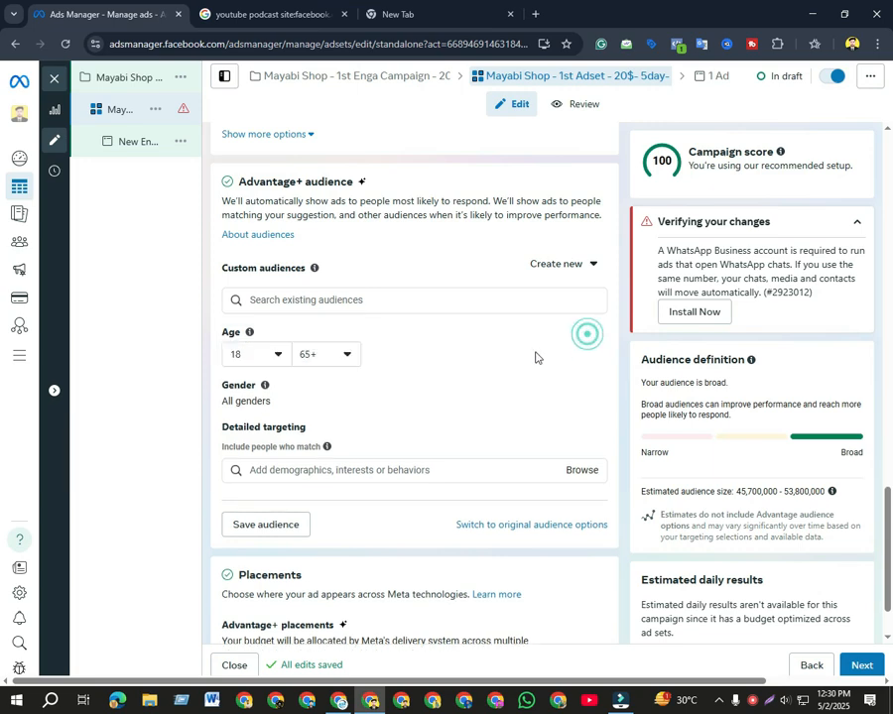
left_click(344, 358)
scroll(336, 451, "up", 2)
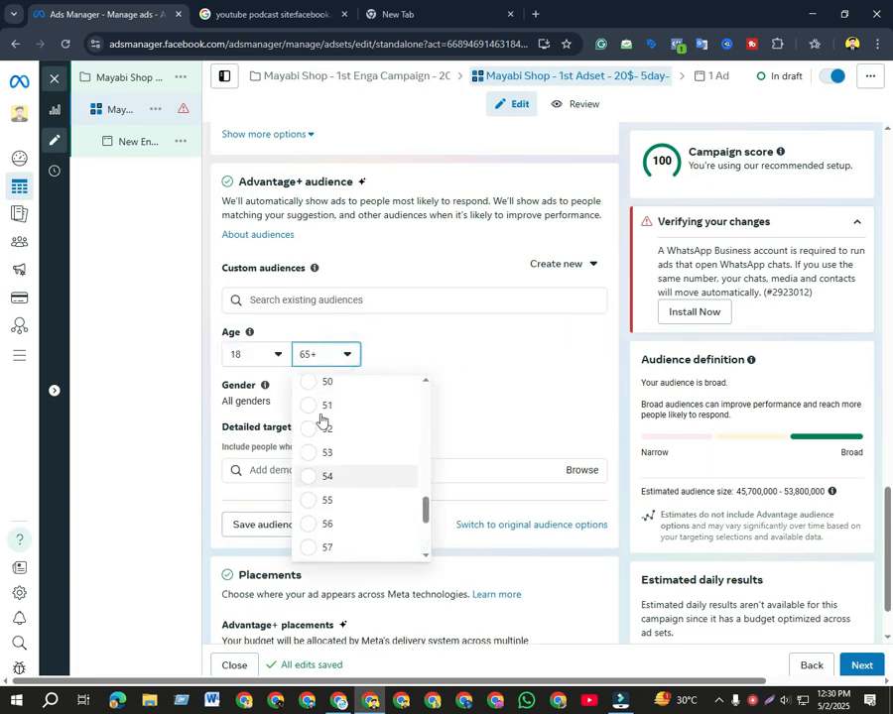
scroll(337, 463, "up", 4)
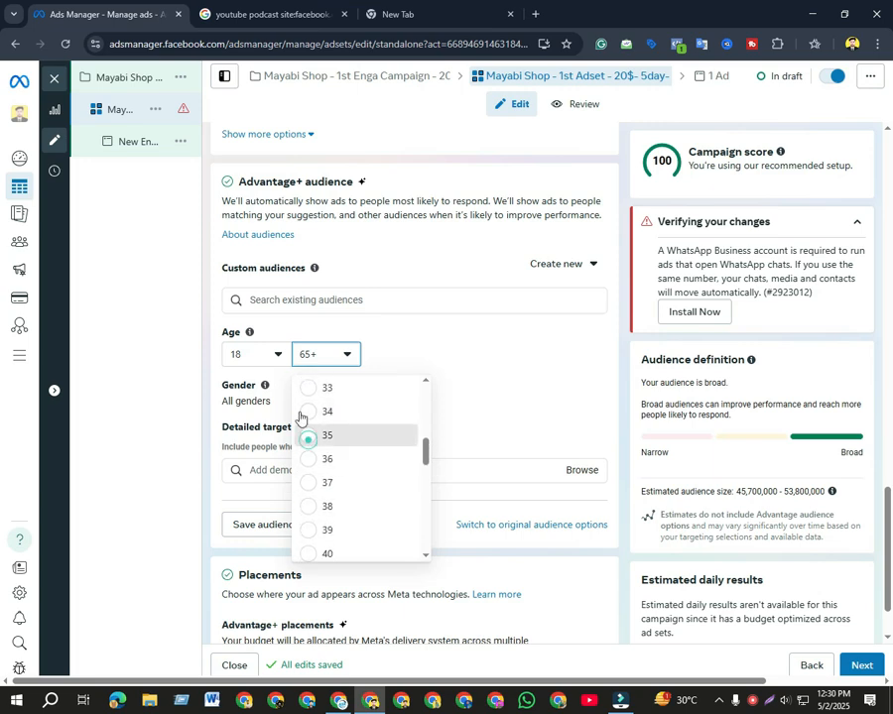
left_click(314, 434)
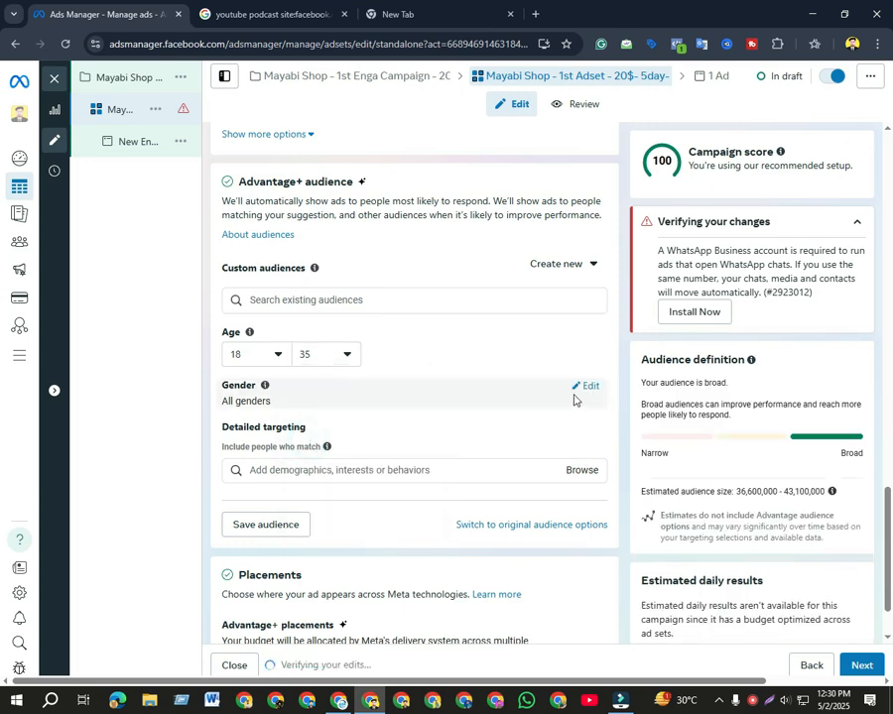
left_click(575, 389)
left_click(333, 410)
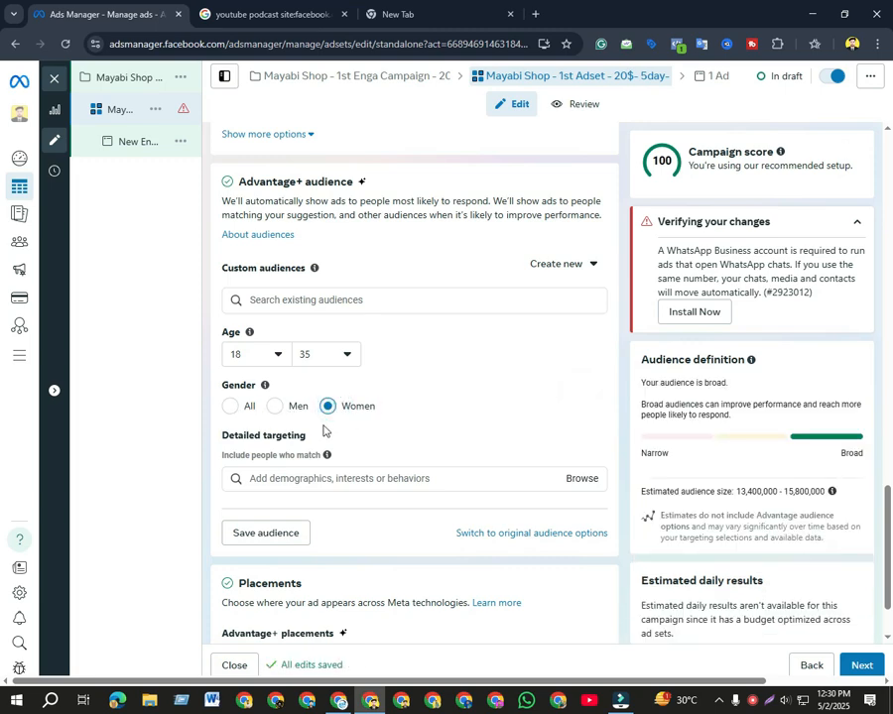
Copy the keyword "women's clothing" from the strategy document and add the interest Women's clothing (apparel) to the ad set's detailed targeting
scroll(350, 425, "down", 1)
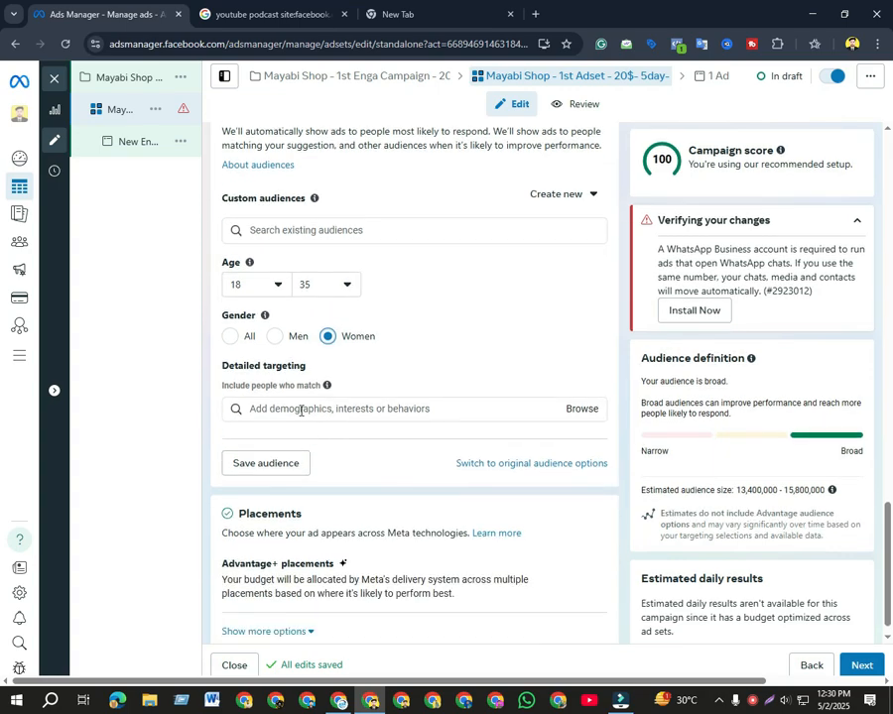
left_click(373, 409)
left_click(340, 700)
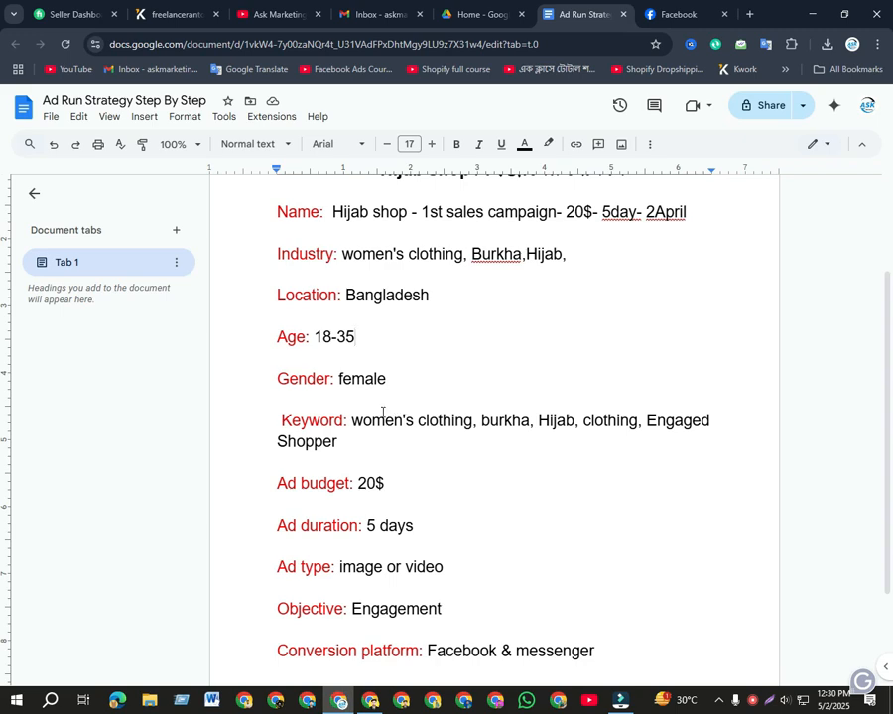
left_click_drag(355, 408, 487, 426)
left_click(455, 443)
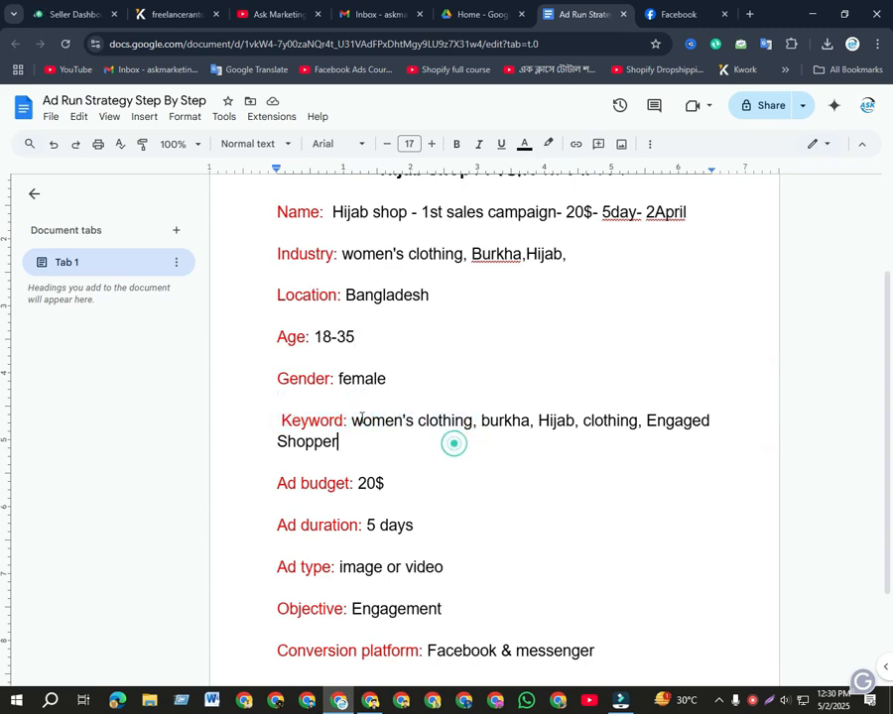
left_click_drag(349, 421, 472, 428)
key("ctrl+c")
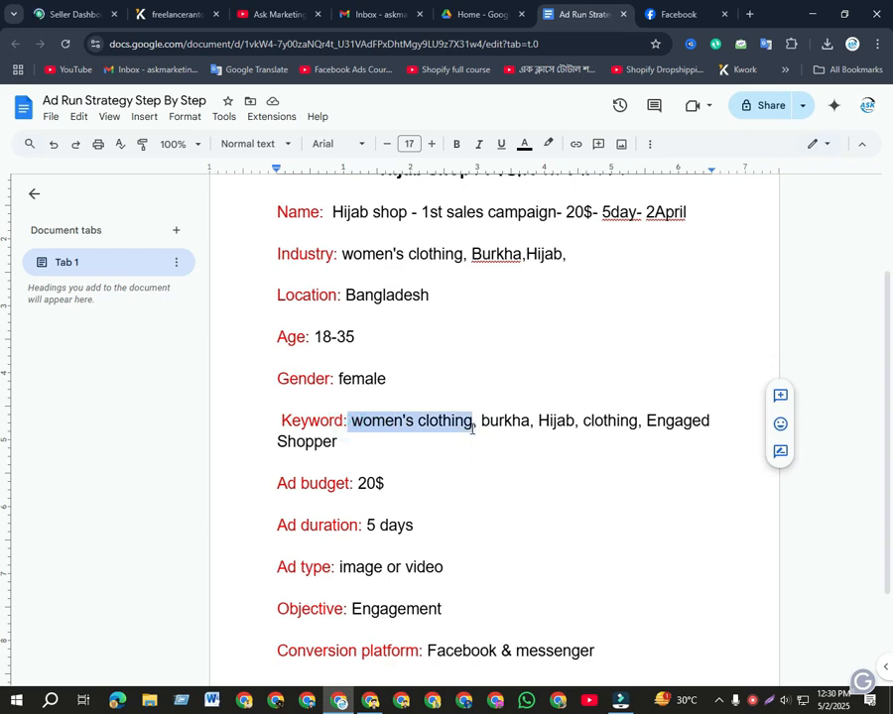
left_click(472, 445)
left_click(370, 702)
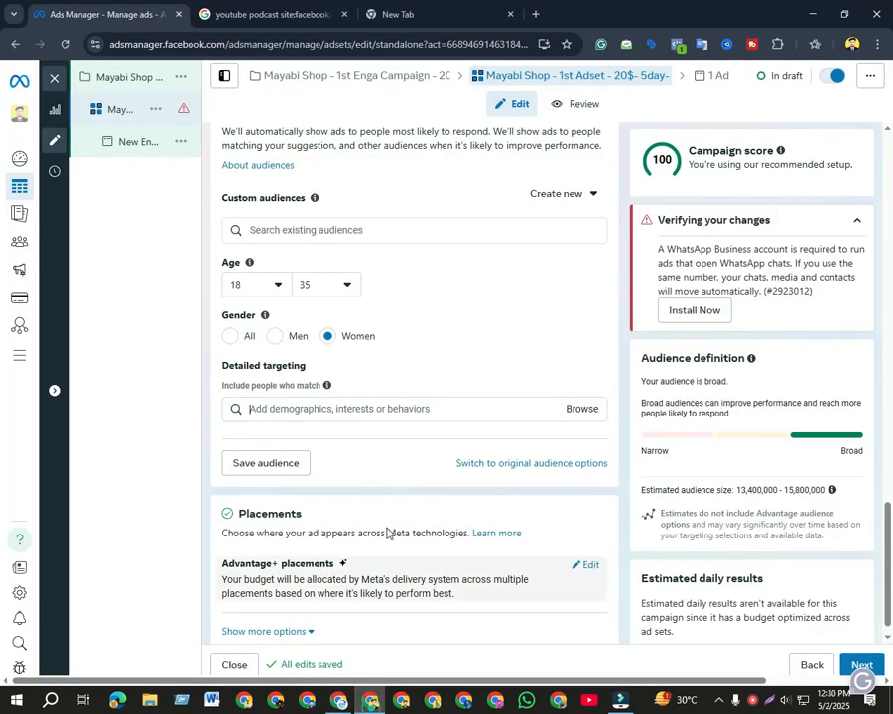
left_click(371, 408)
key("ctrl+v")
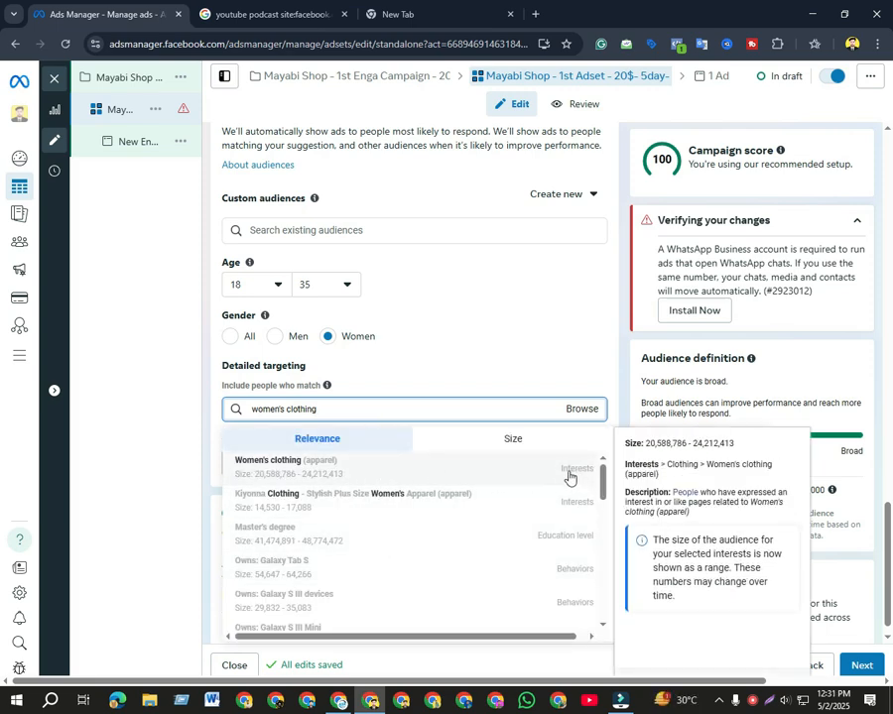
left_click(451, 473)
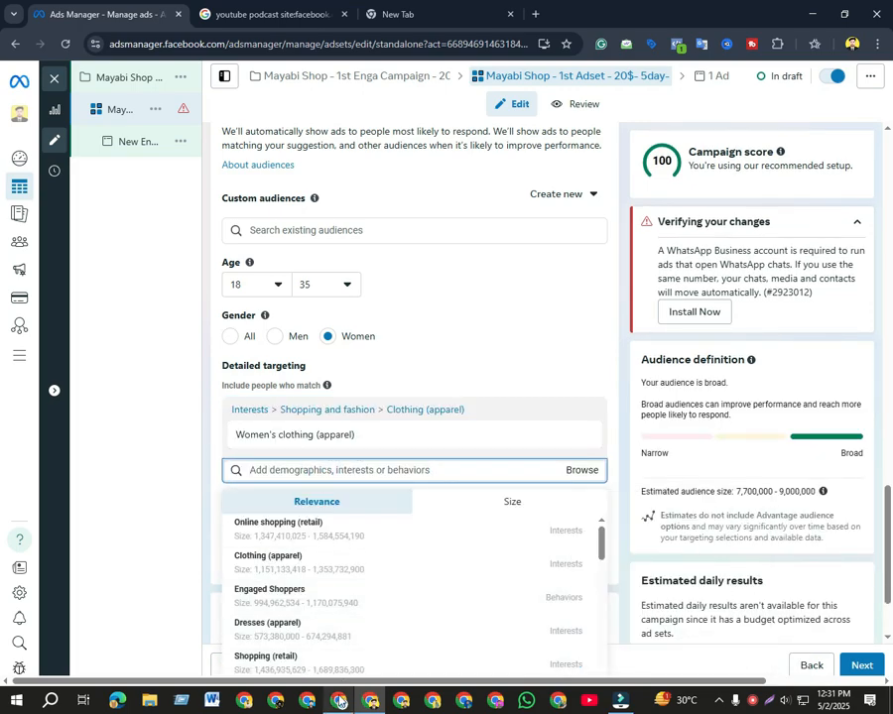
Copy the keyword "burkha" from the strategy document, search detailed targeting for it, and clear the search
key("alt+Tab")
left_click_drag(481, 421, 533, 428)
key("ctrl+c")
left_click(483, 466)
key("alt+Tab")
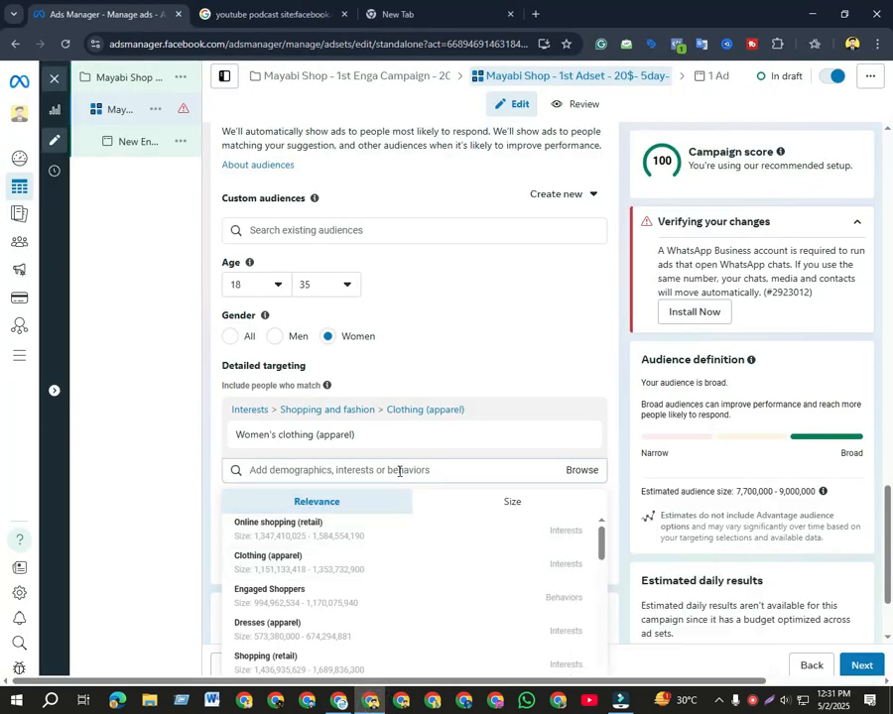
key("ctrl+v")
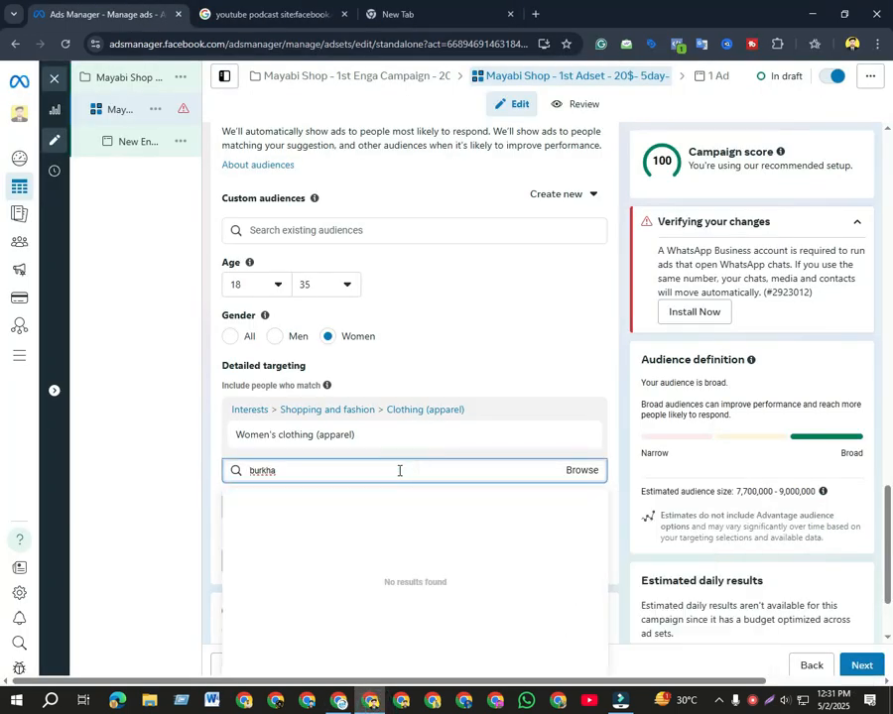
key("BackSpace")
key("BackSpace")
key("BackSpace")
key("BackSpace")
key("BackSpace")
key("BackSpace")
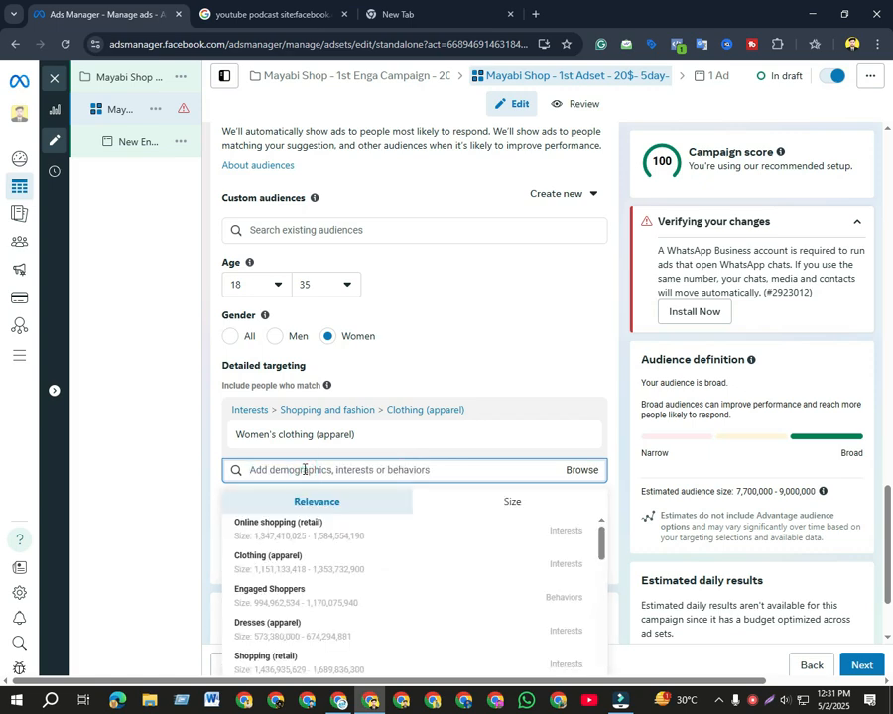
Search detailed targeting for "burkh", try adding the interest Rex Burkhead (American football), and remove it again
left_click(304, 470)
type("b")
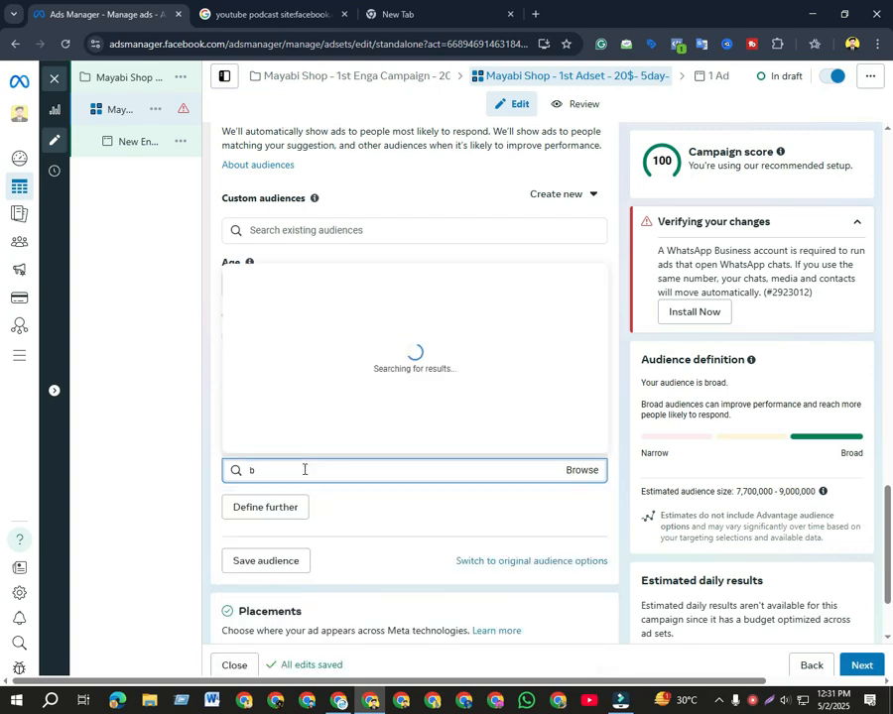
type("ur")
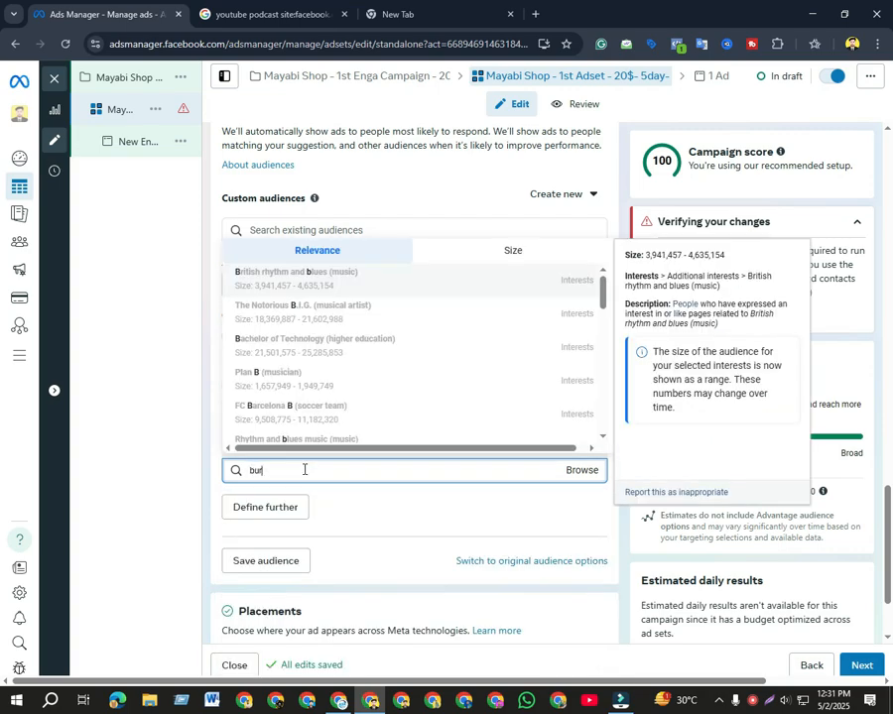
type("kha")
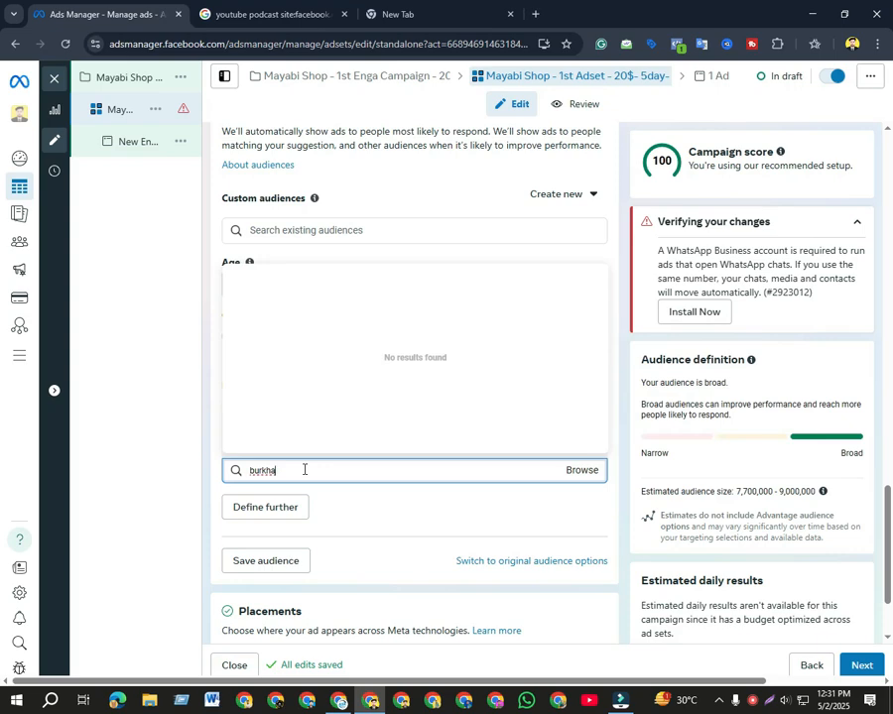
key("BackSpace")
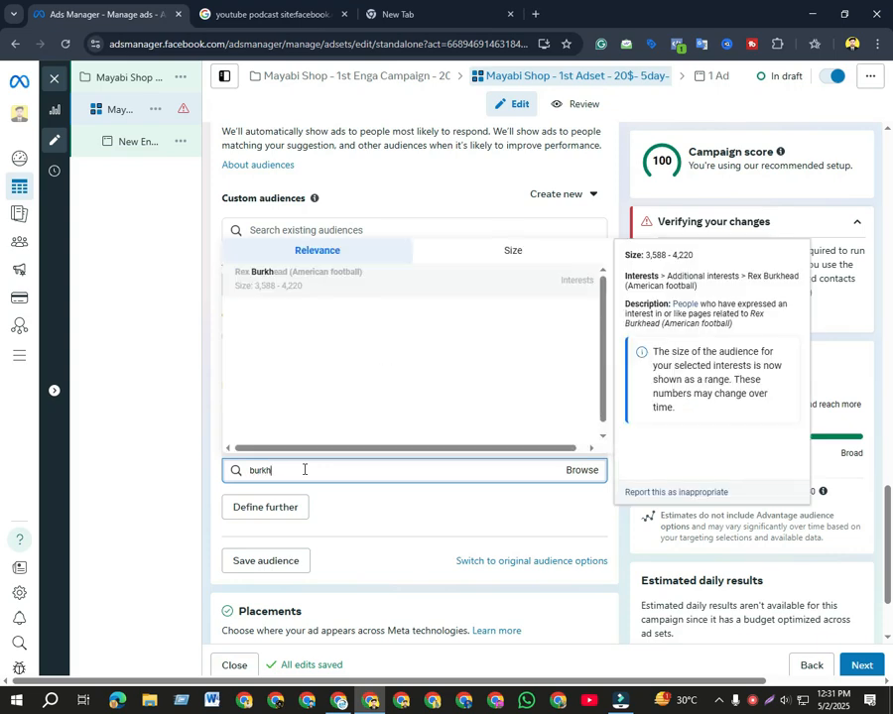
left_click(297, 281)
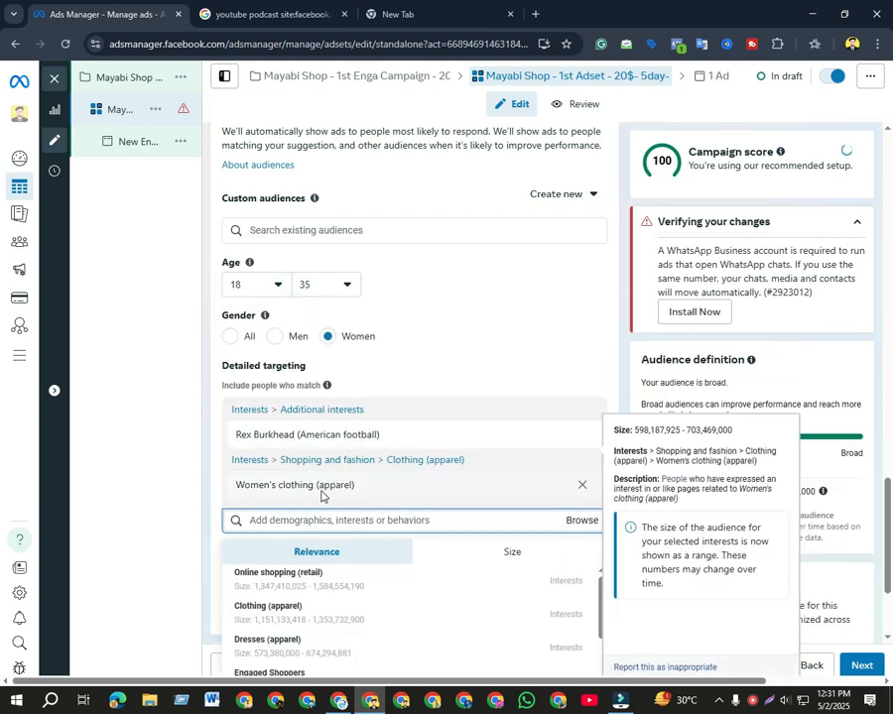
mouse_move(272, 437)
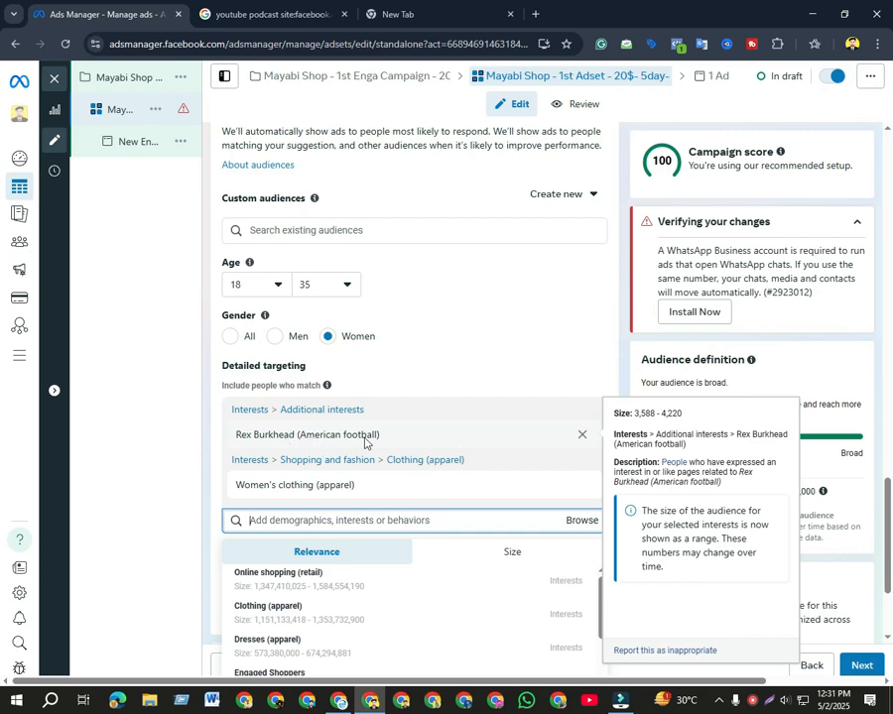
left_click(581, 436)
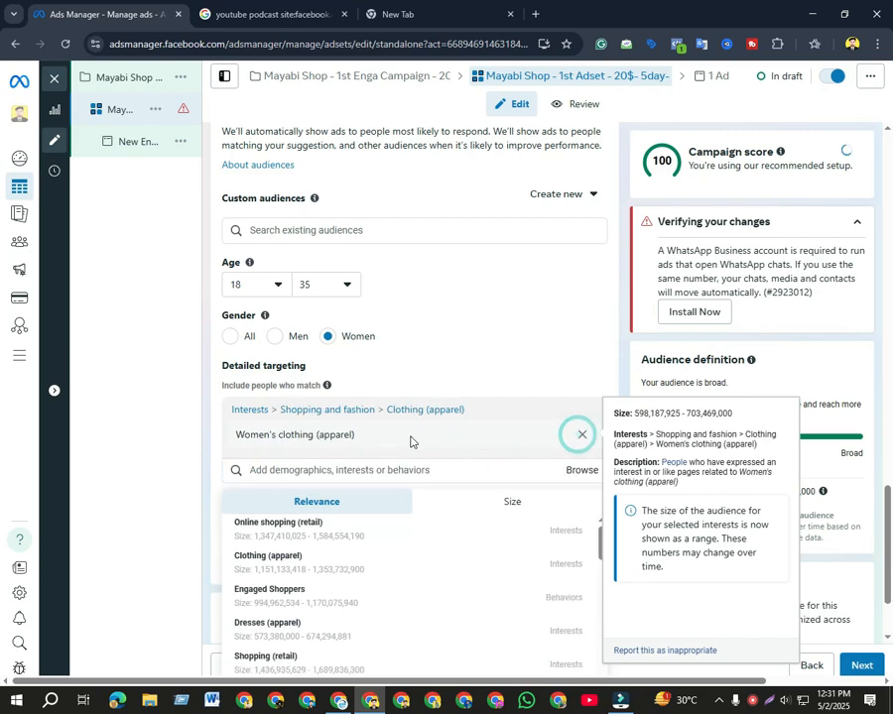
Copy the keyword "Hijab" from the Google Docs ad strategy, search the ad set's detailed targeting for it, and clear the search
left_click(340, 704)
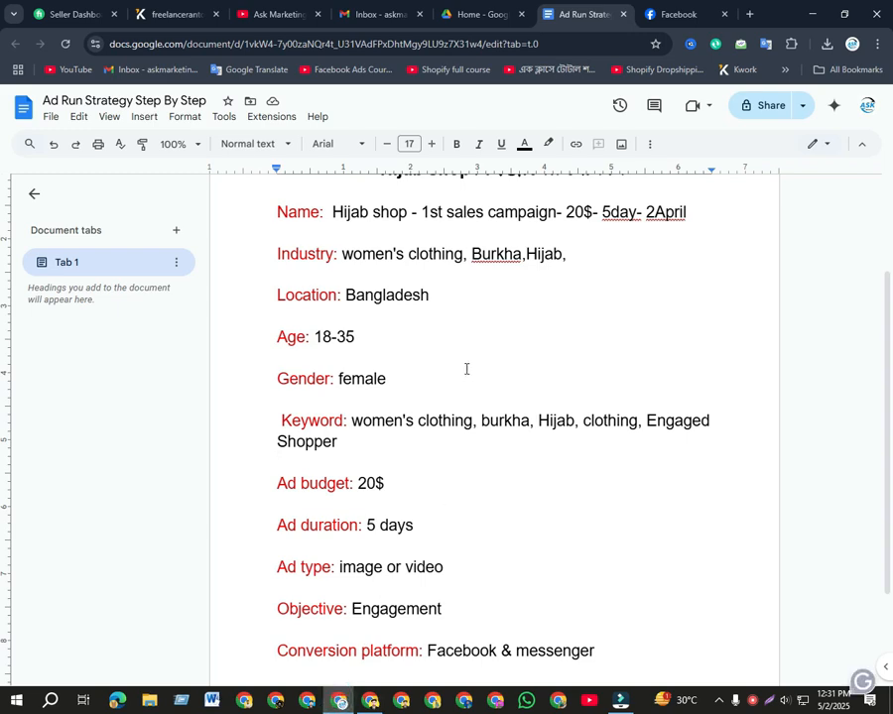
scroll(477, 437, "up", 1)
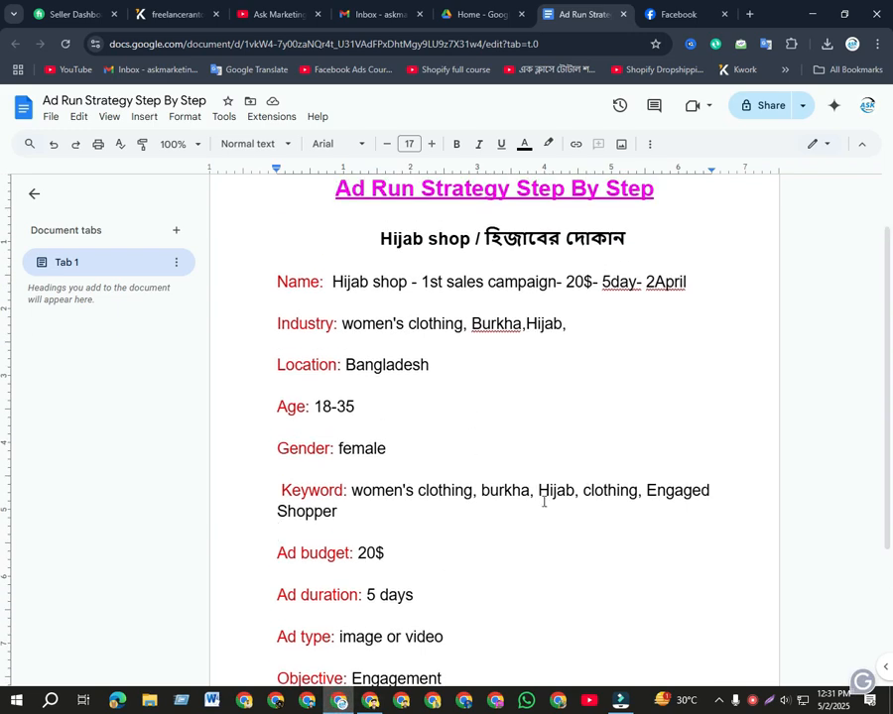
left_click_drag(539, 491, 575, 490)
key("ctrl+c")
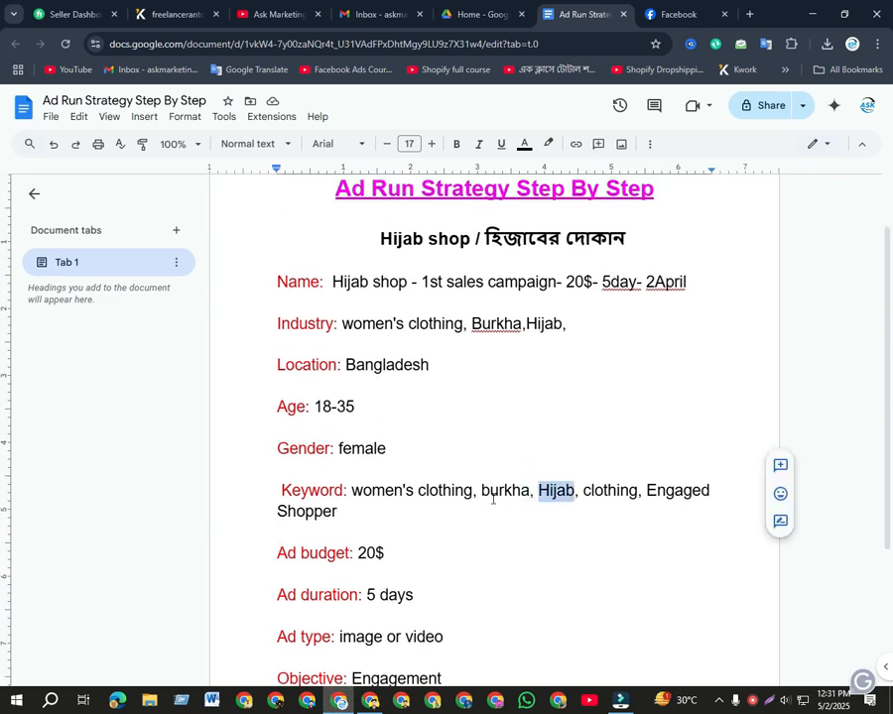
left_click(482, 456)
left_click(371, 701)
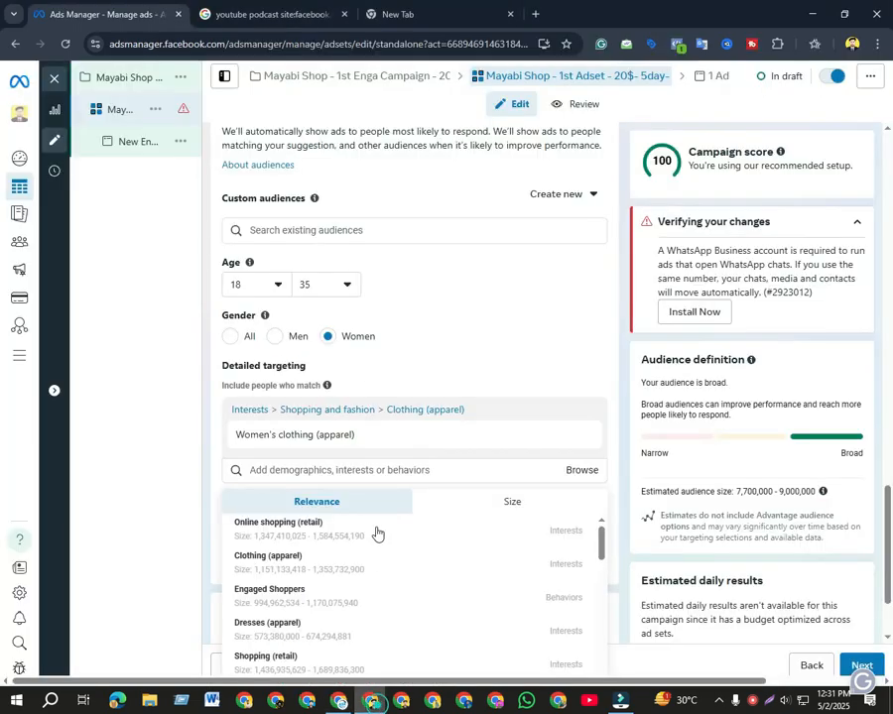
left_click(344, 472)
key("ctrl+v")
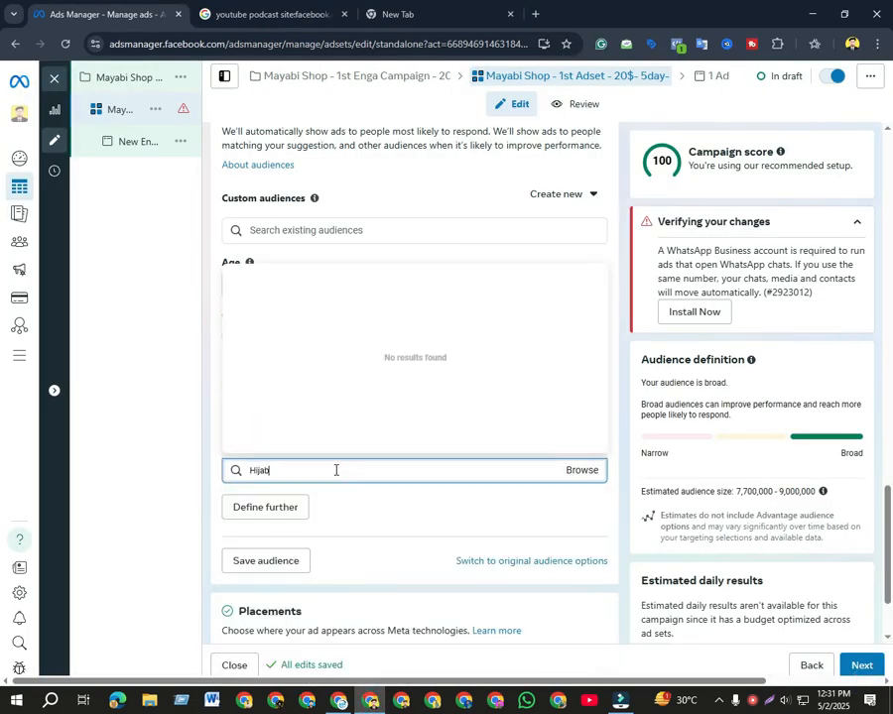
key("ctrl+a")
key("ctrl+c")
key("BackSpace")
Repeat the detailed targeting search for "Hijab", then browse the top-level targeting categories and close the list
left_click(318, 473)
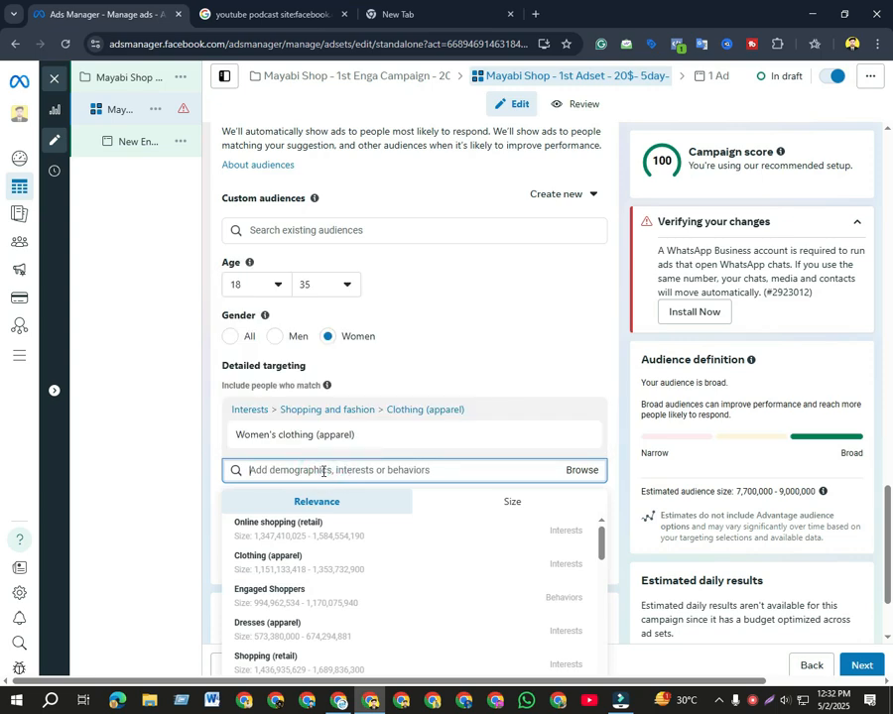
key("ctrl+v")
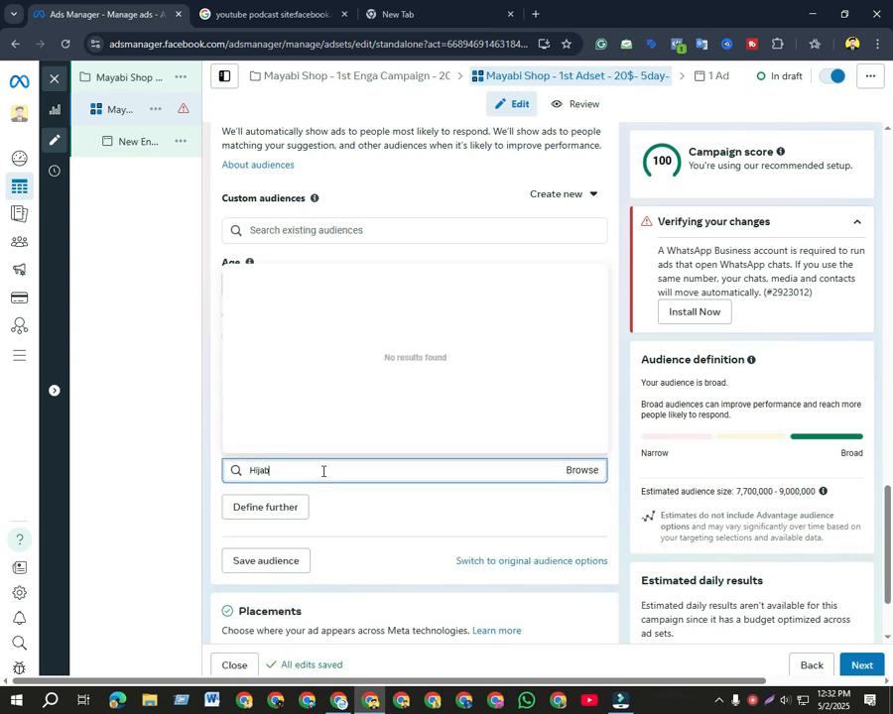
left_click(322, 473)
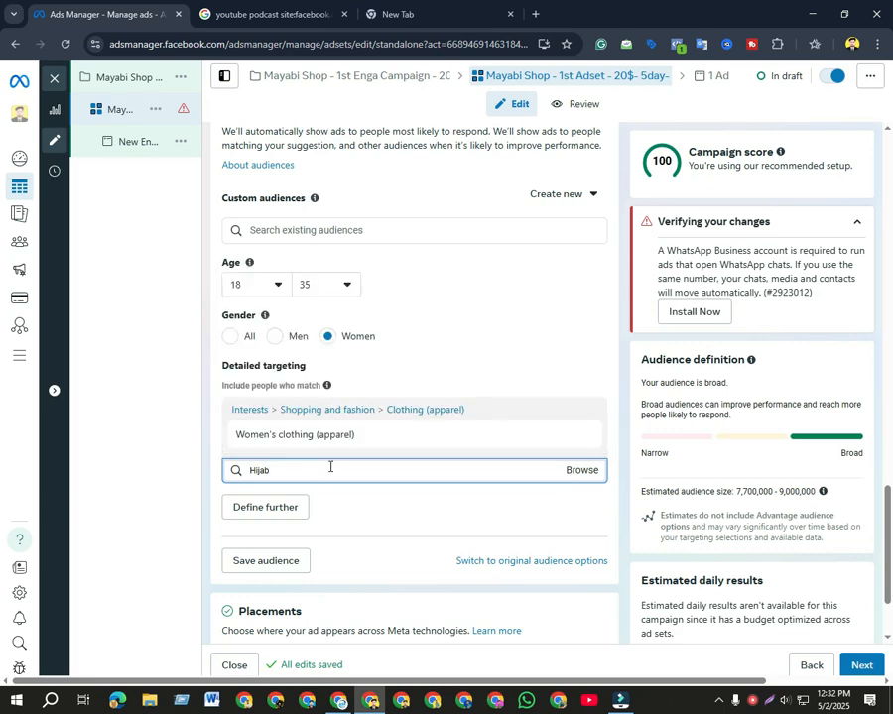
left_click(581, 470)
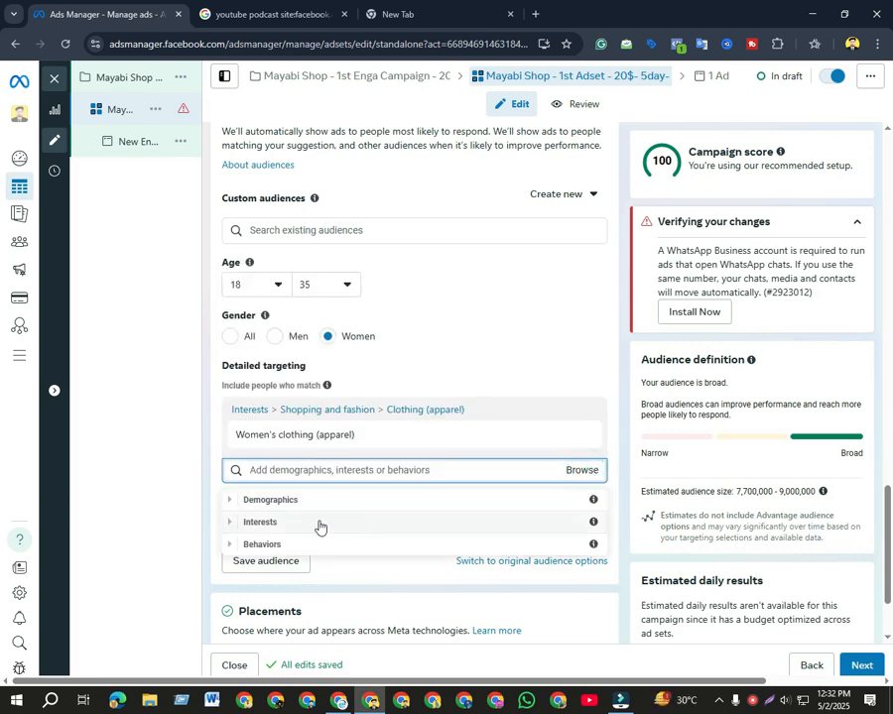
left_click(339, 563)
Copy the keyword "clothing" from the strategy document and add the interests Clothing and Guess (clothing) to the ad set's detailed targeting
left_click(342, 701)
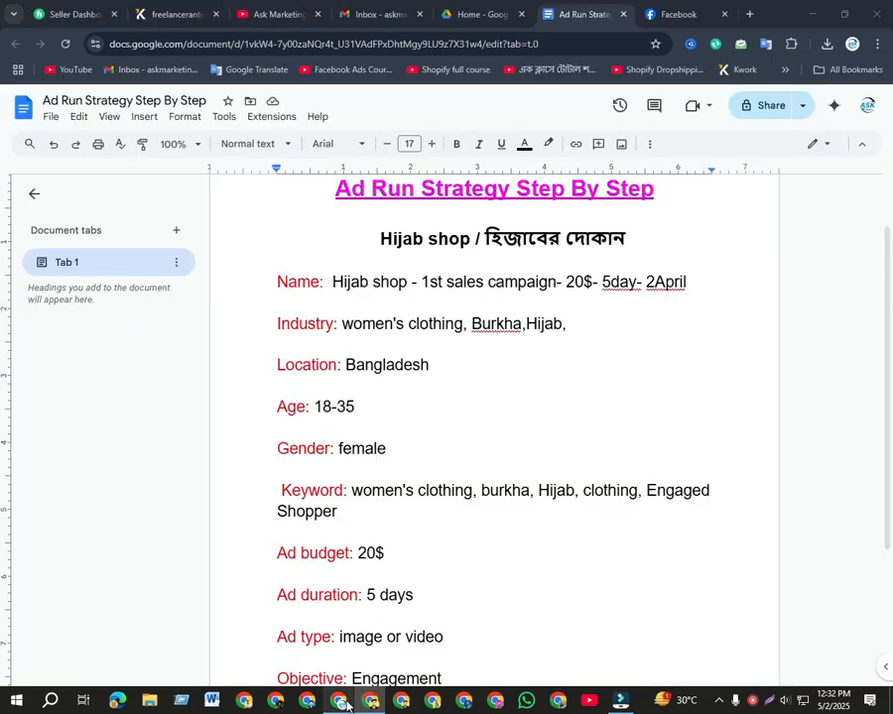
left_click_drag(584, 493, 642, 501)
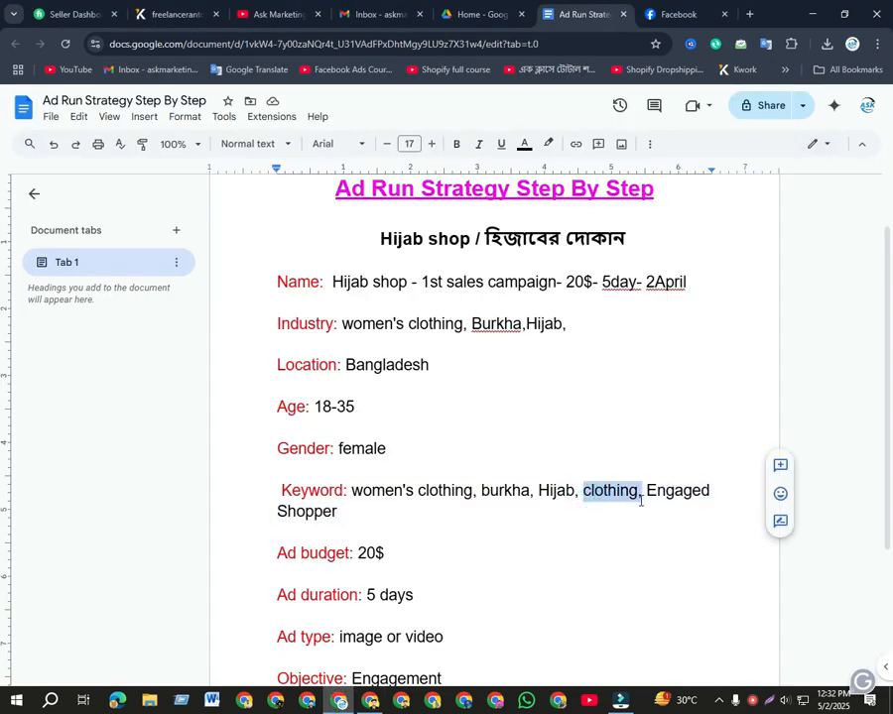
left_click(501, 512)
key("alt+Tab")
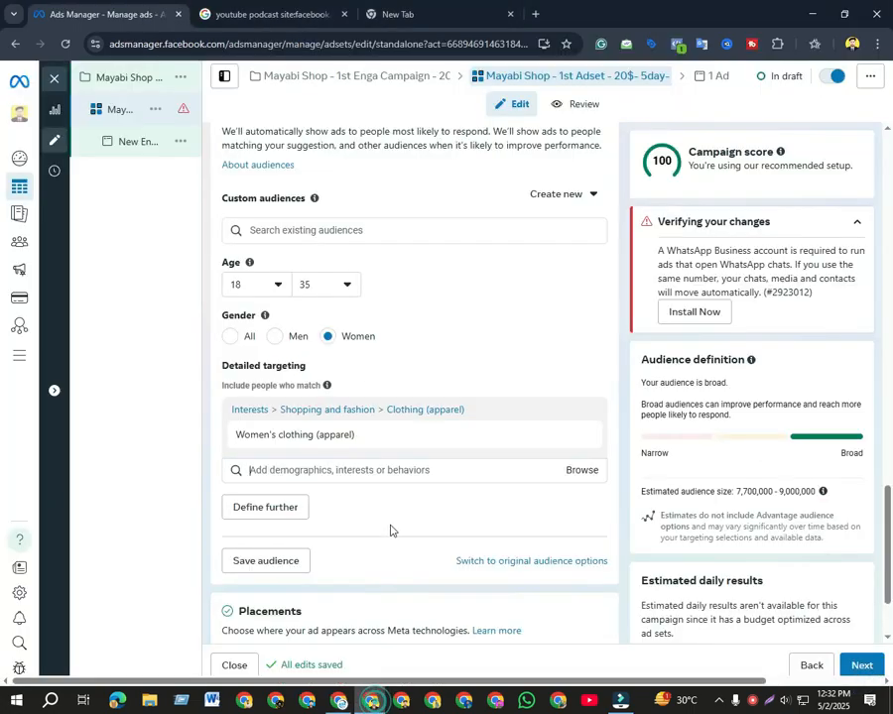
left_click(382, 470)
type("clothing,")
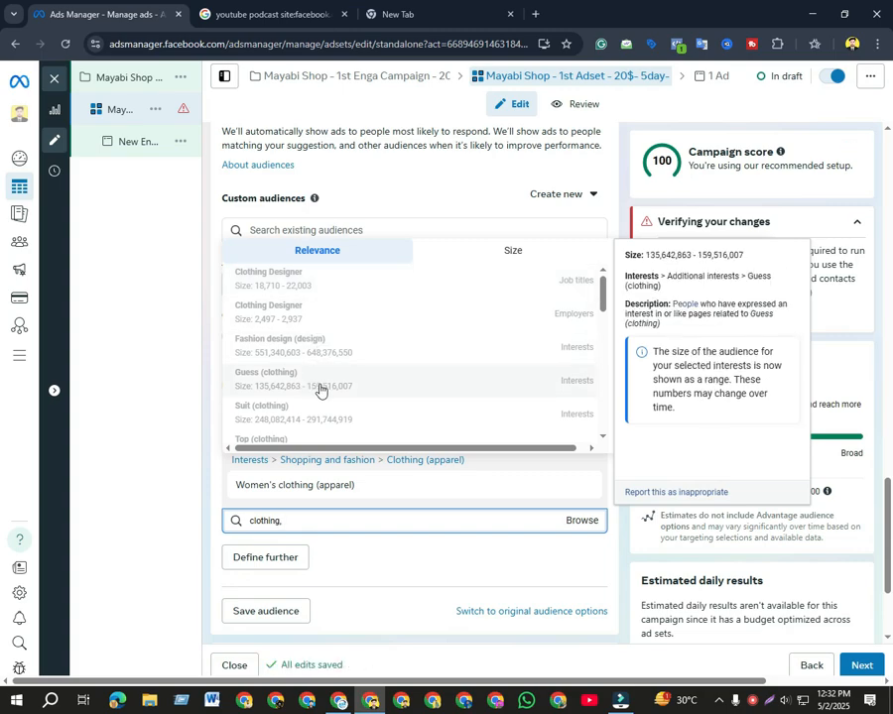
scroll(316, 407, "down", 1)
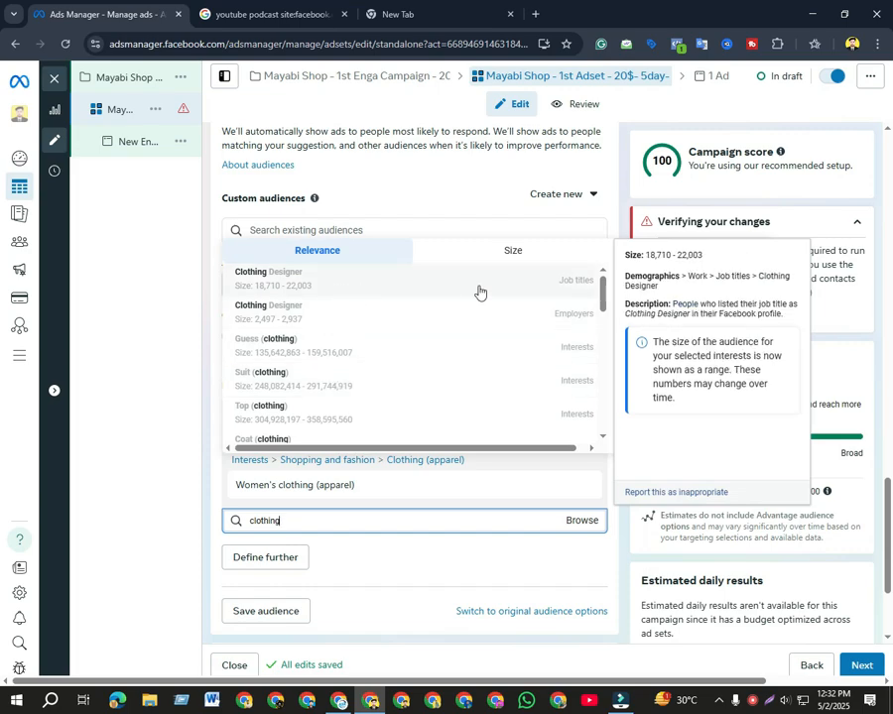
left_click(339, 353)
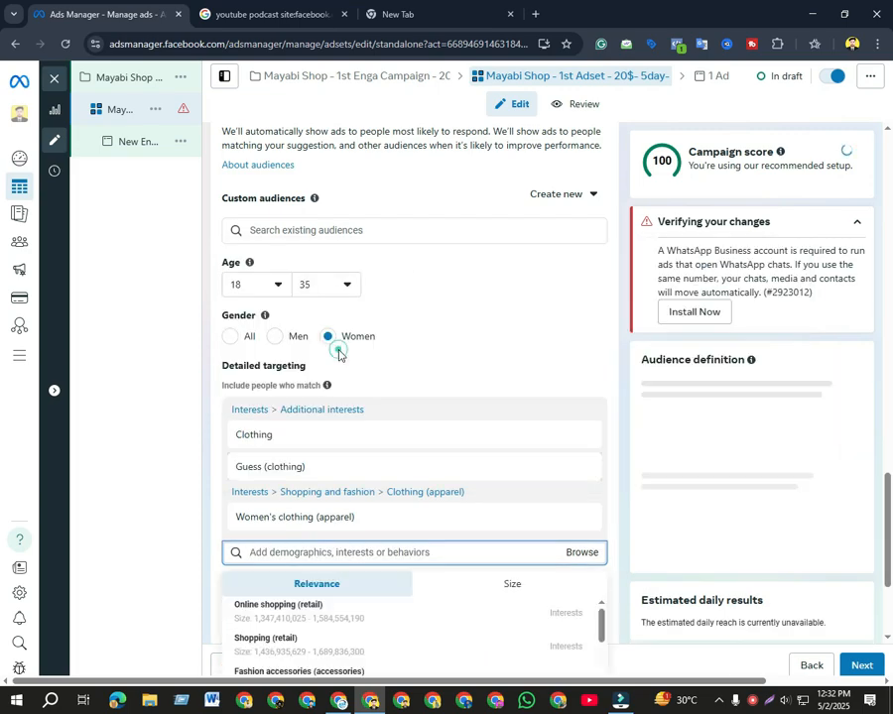
Copy the keyword "Engaged Shopper" from the strategy document and add the purchase behavior Engaged Shoppers to the detailed targeting
key("alt+Tab")
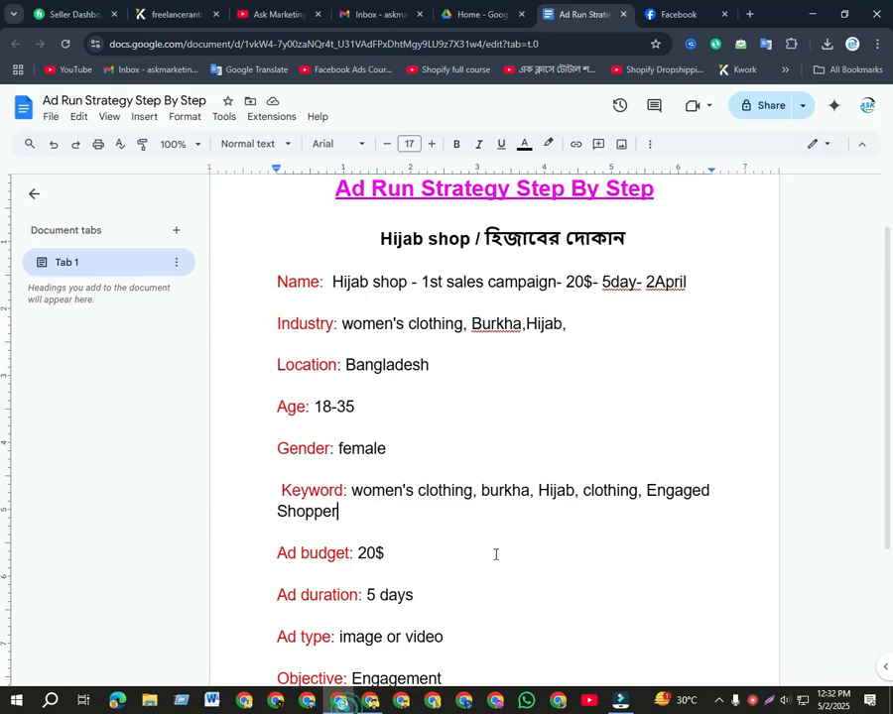
left_click_drag(645, 490, 688, 510)
key("ctrl+c")
left_click(415, 514)
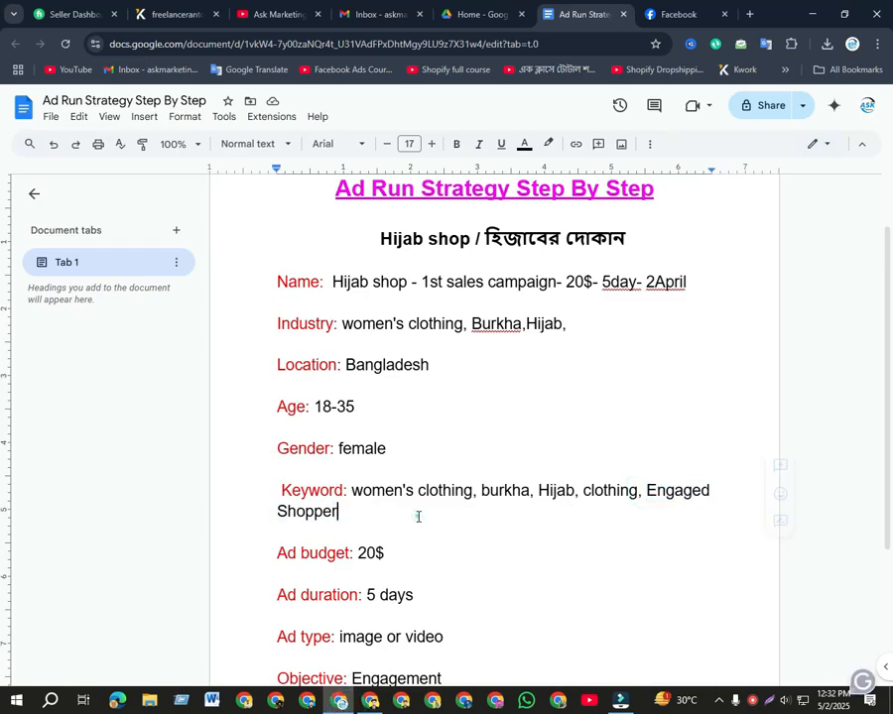
left_click(370, 700)
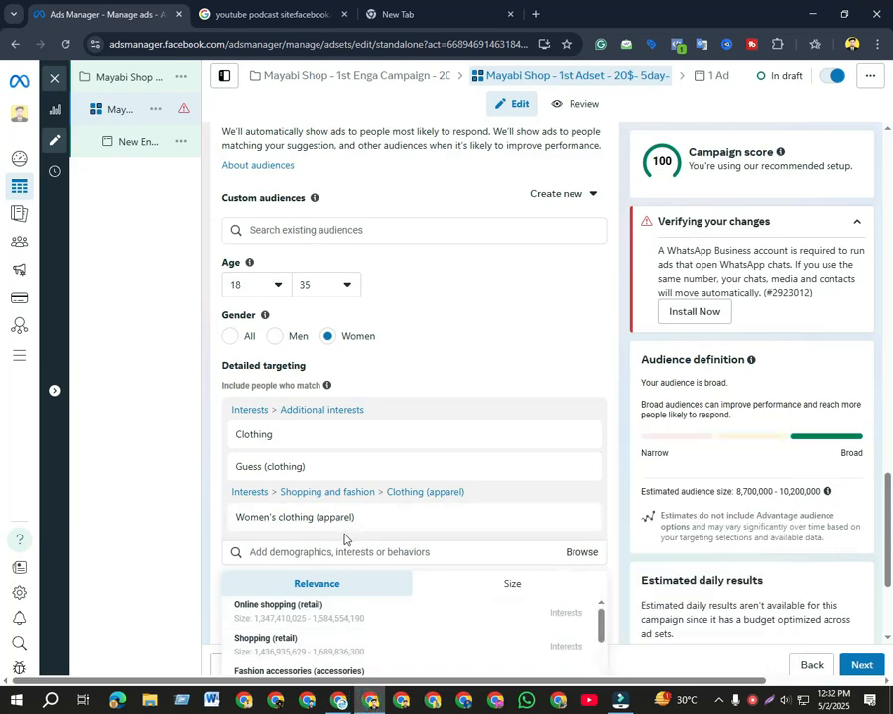
left_click(333, 551)
key("ctrl+v")
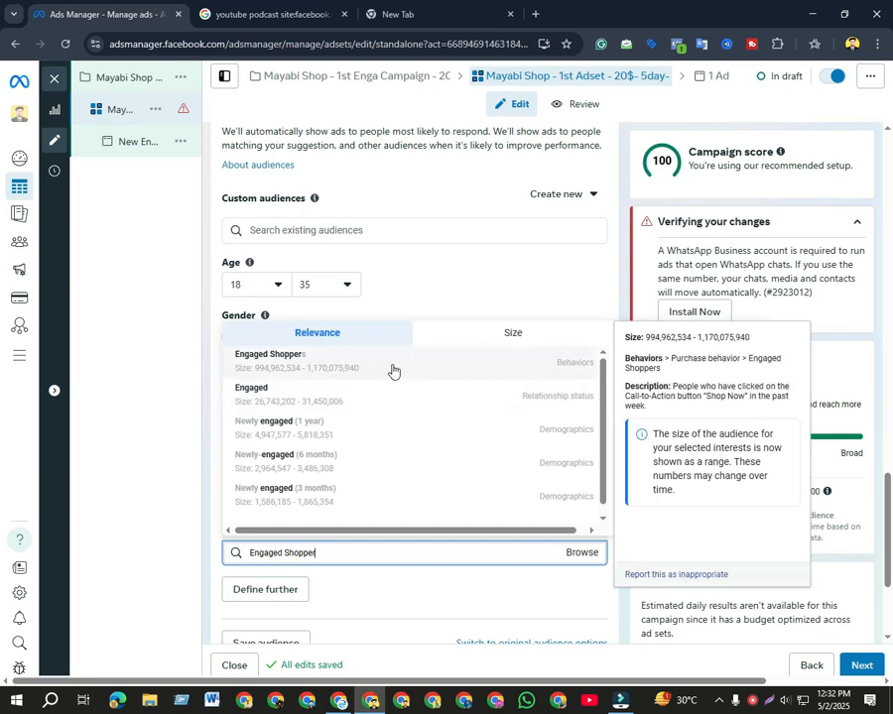
left_click(338, 366)
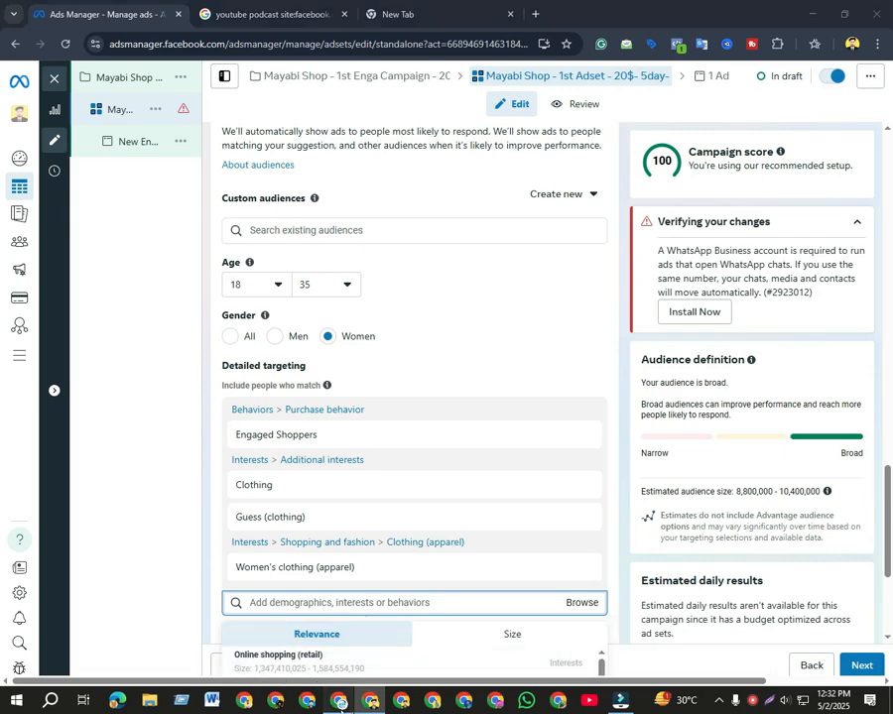
Copy "women's clothing" from the strategy document, search detailed targeting for "women's clothing online", and clear the search
left_click(341, 703)
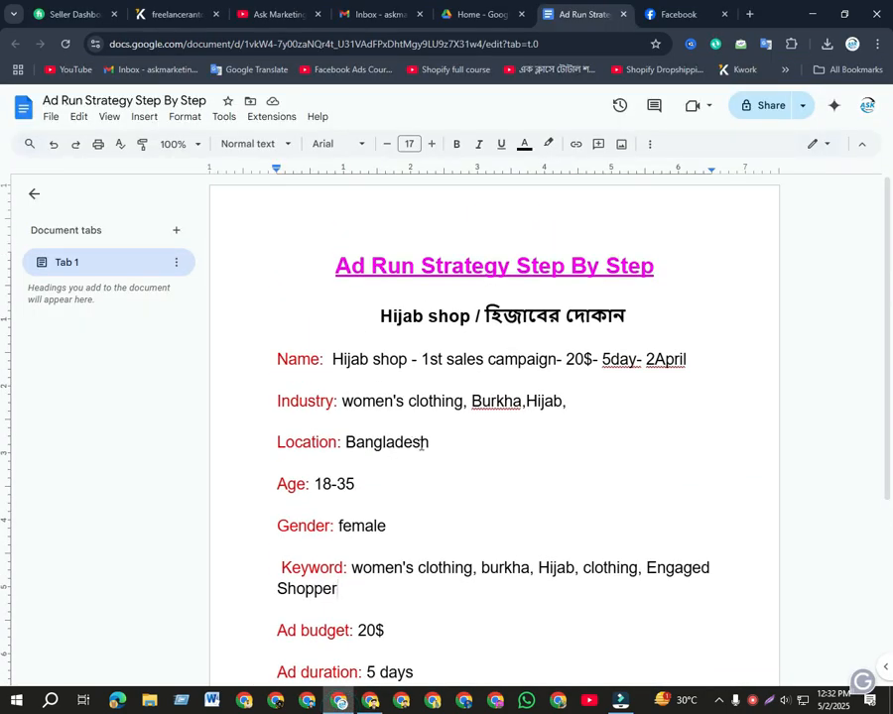
scroll(423, 452, "down", 3)
left_click_drag(353, 430, 473, 436)
key("ctrl+c")
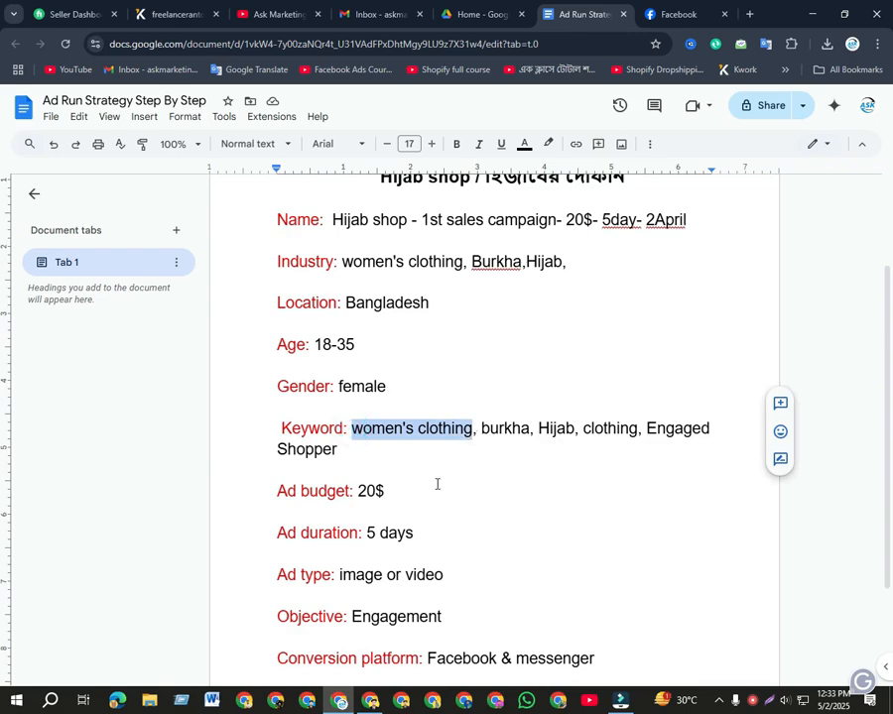
left_click(371, 701)
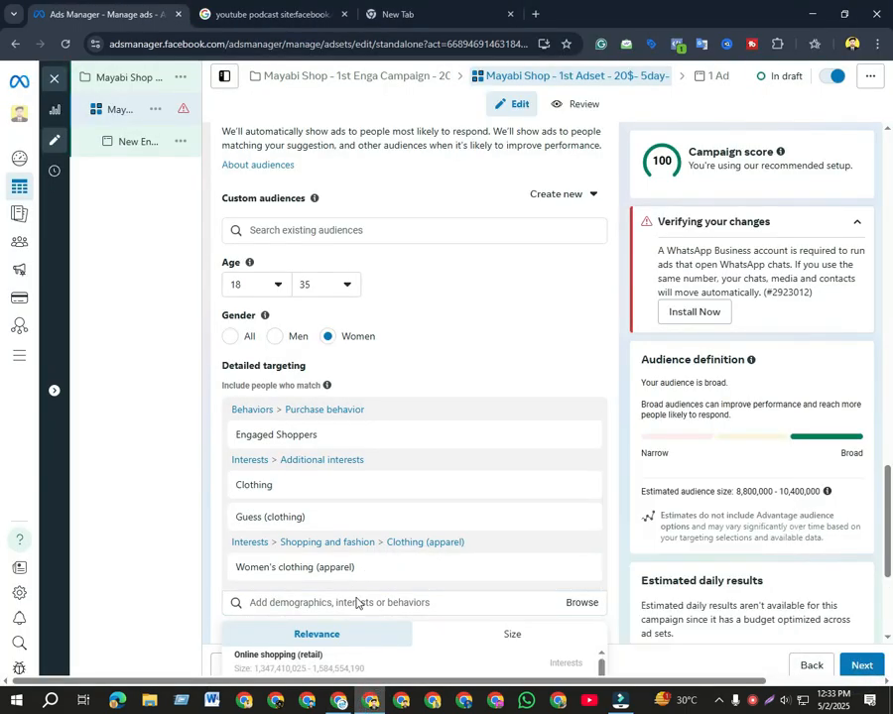
key("ctrl+v")
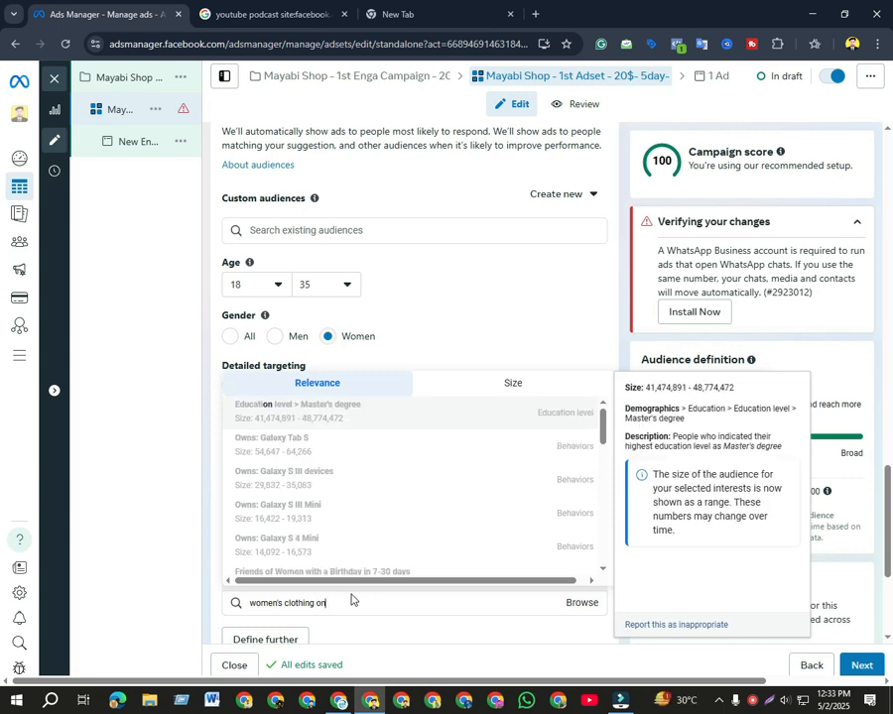
type("online")
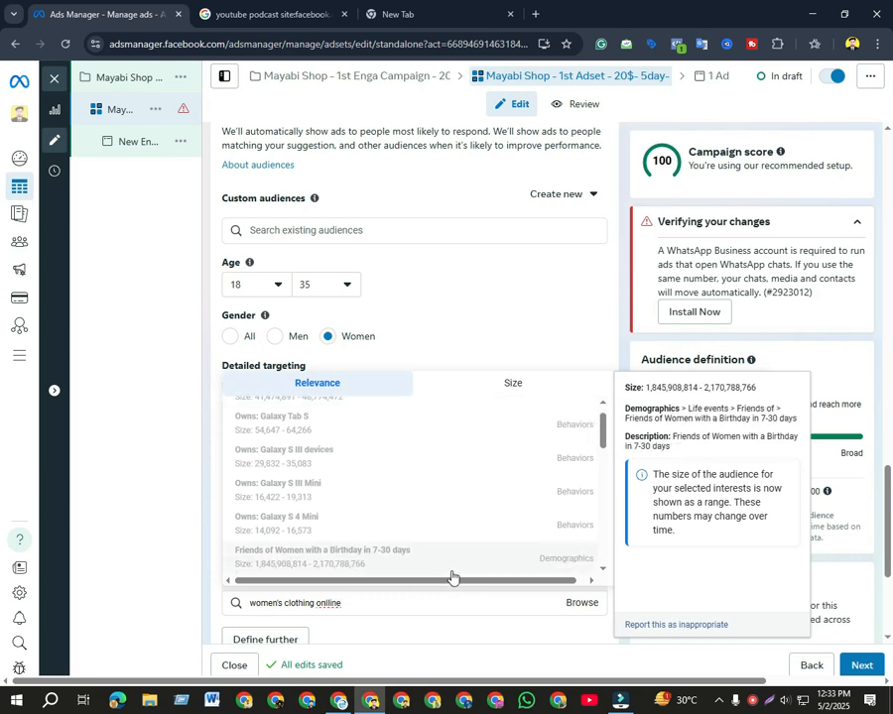
left_click(371, 618)
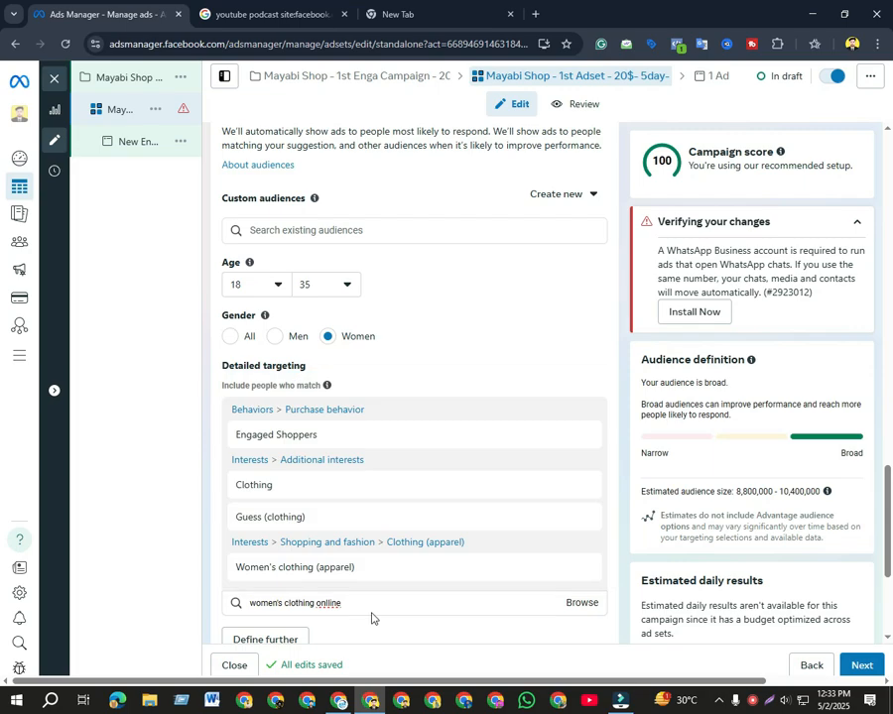
left_click_drag(363, 604, 316, 604)
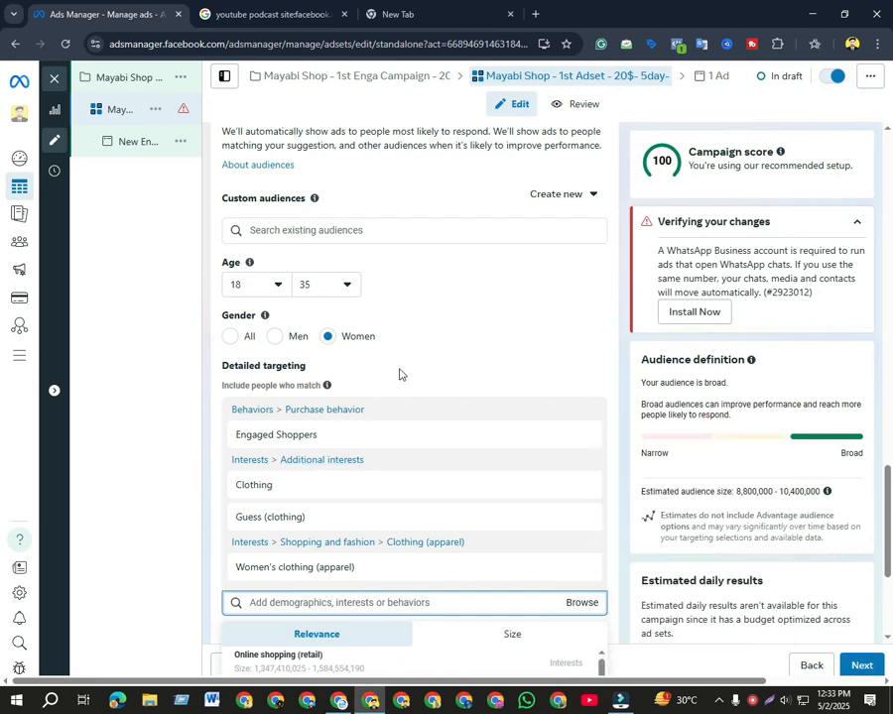
mouse_move(335, 576)
left_click(448, 369)
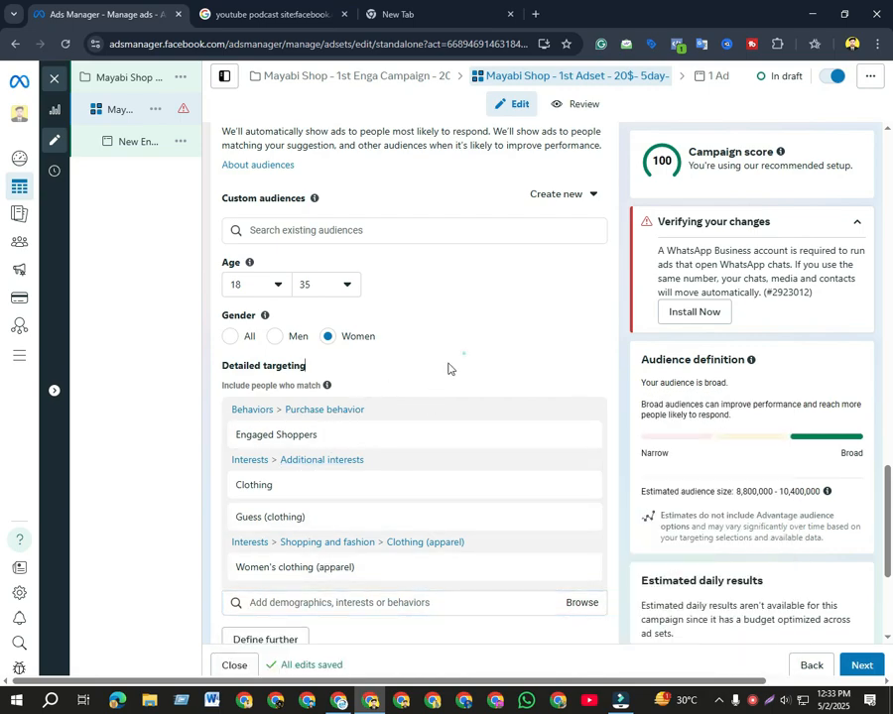
Start saving the ad set's audience and copy the page name "Mayabi Shop" from its Facebook page
scroll(385, 458, "down", 3)
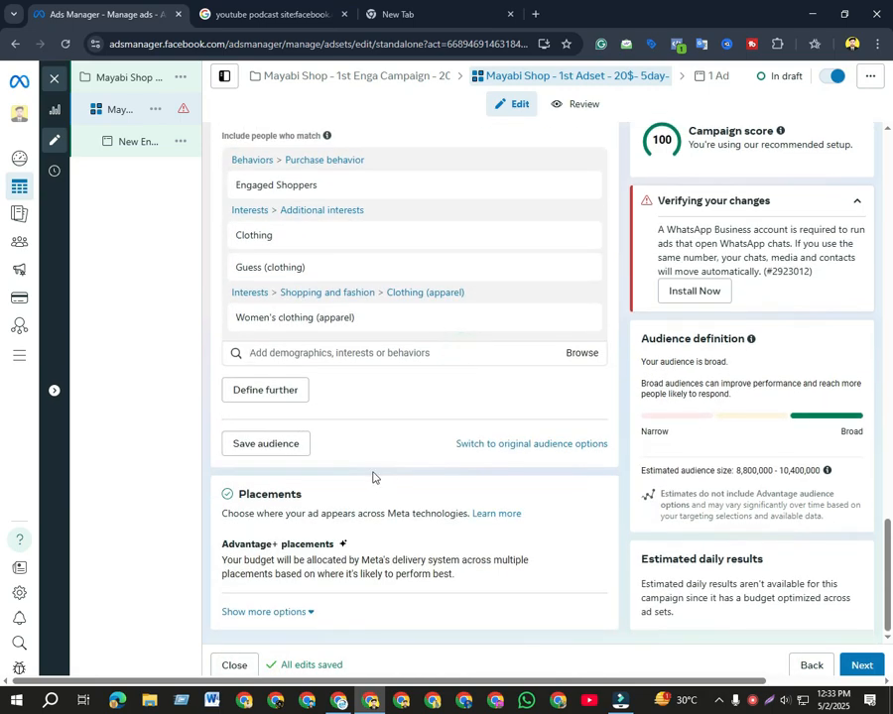
left_click(282, 449)
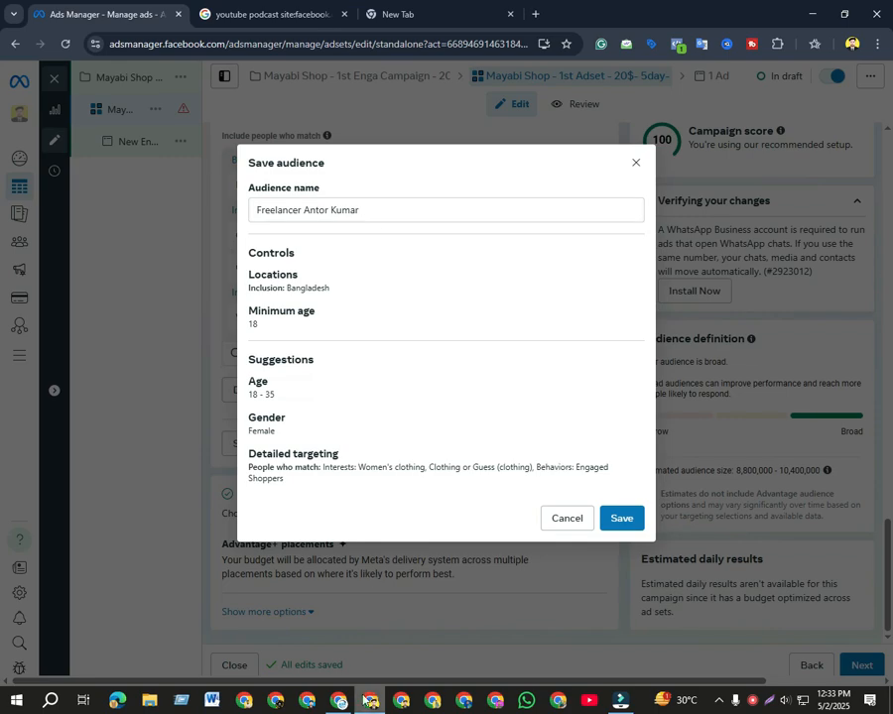
key("alt+Tab")
scroll(397, 493, "up", 3)
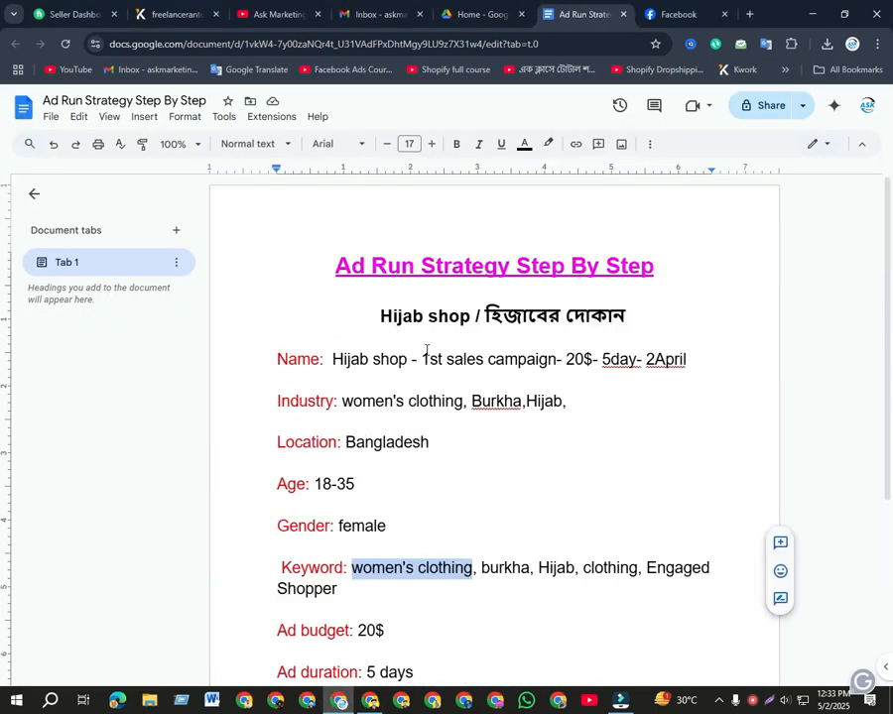
left_click(678, 14)
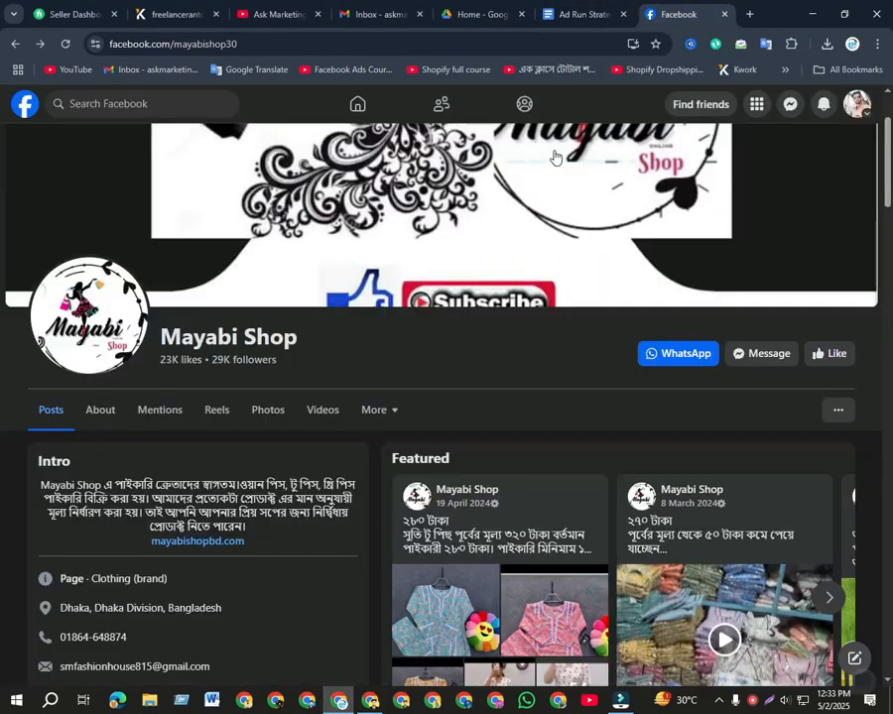
left_click_drag(303, 338, 159, 339)
key("ctrl+c")
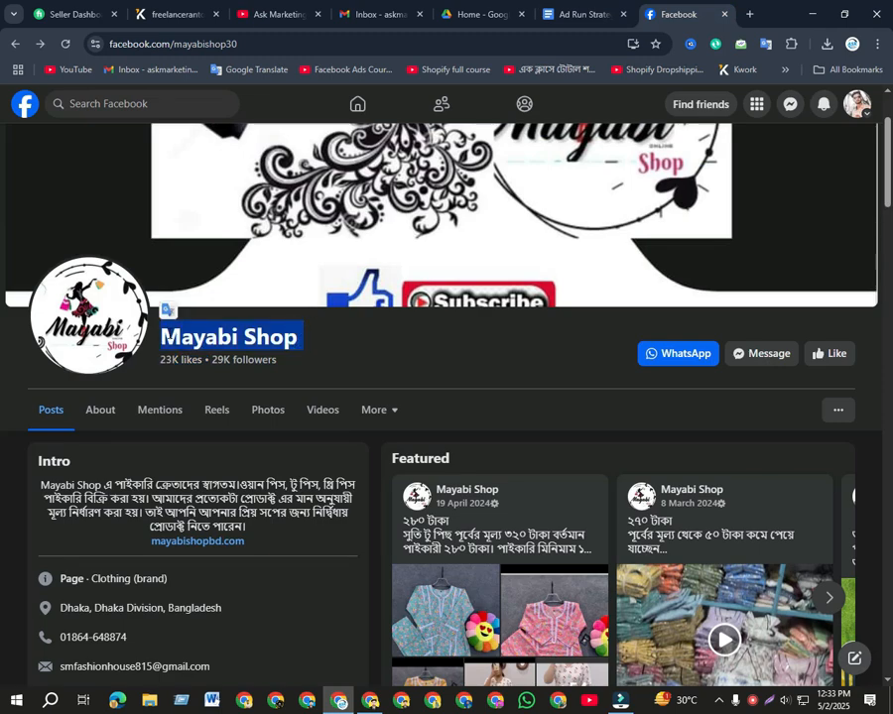
left_click(340, 344)
Switch back to Ads Manager, name the audience "Mayabi Shop" and save it
left_click(370, 700)
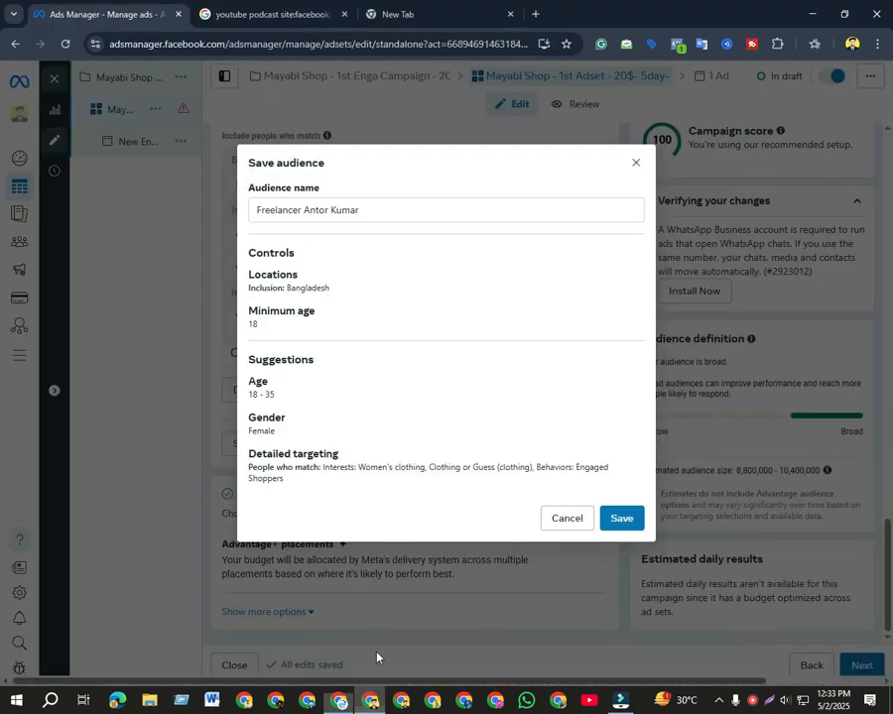
left_click(360, 208)
left_click_drag(367, 205, 200, 212)
key("ctrl+v")
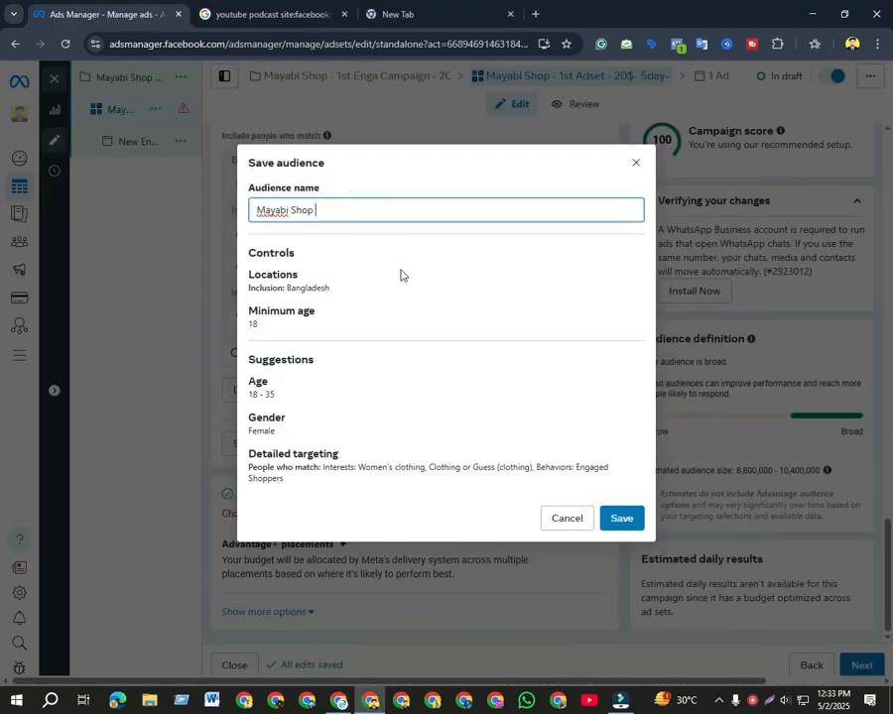
left_click(609, 517)
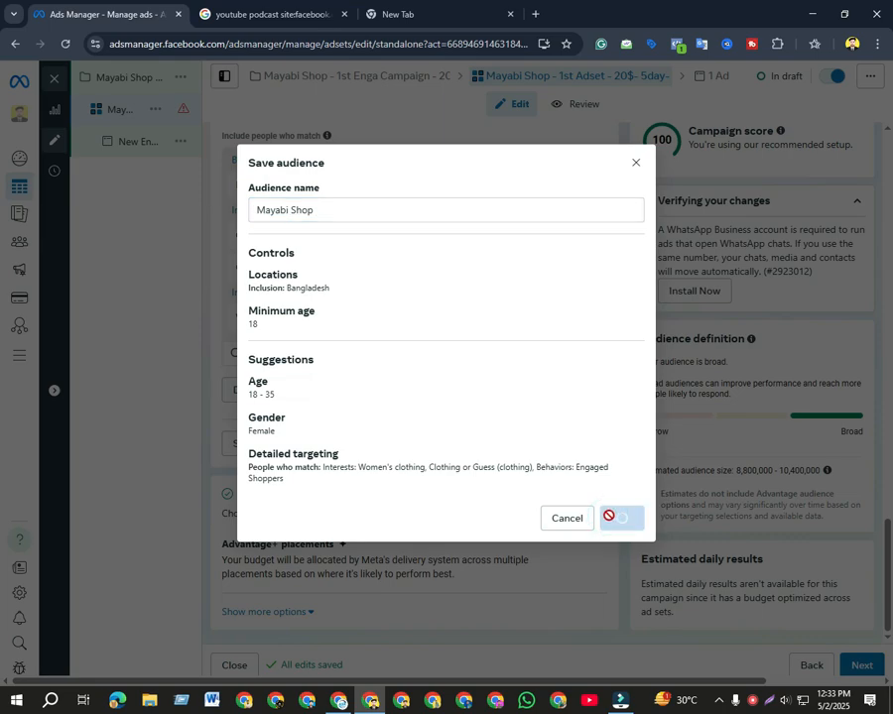
Review the saved Mayabi Shop audience's location, minimum age, age range, gender and detailed targeting in the ad set
scroll(492, 502, "down", 3)
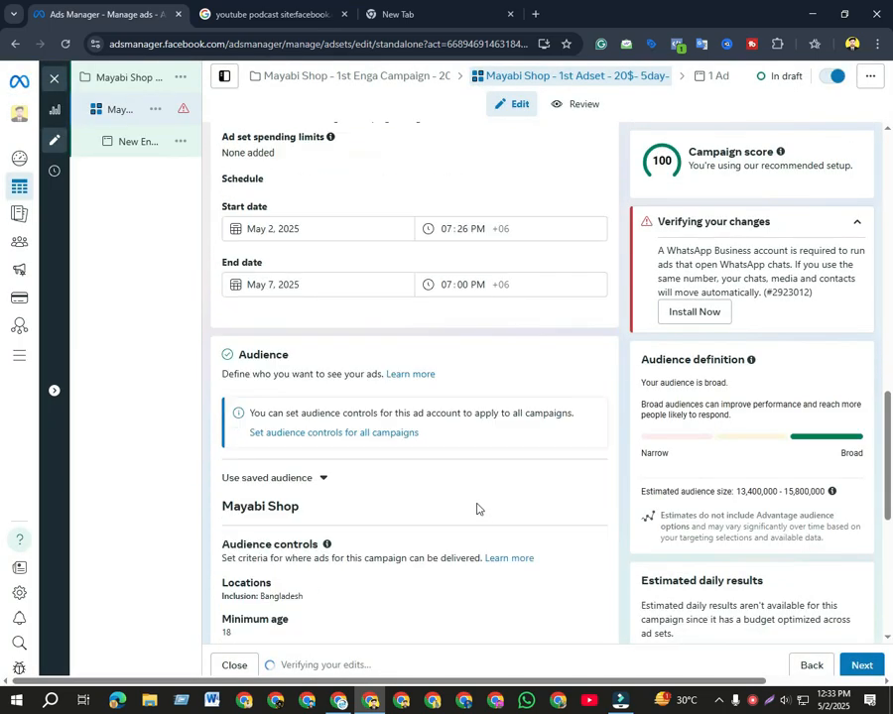
scroll(466, 512, "down", 5)
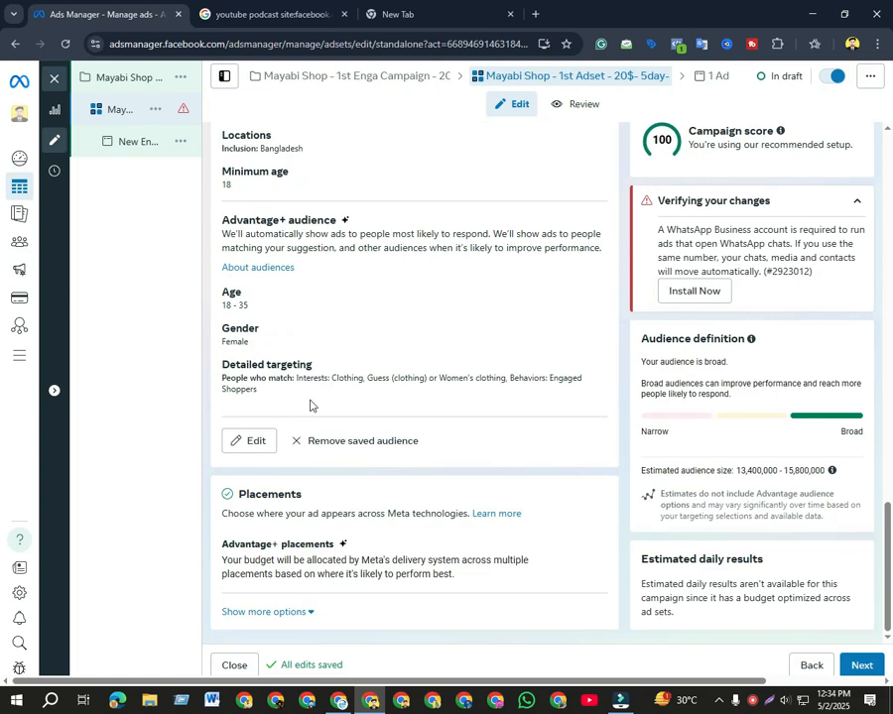
scroll(309, 404, "up", 5)
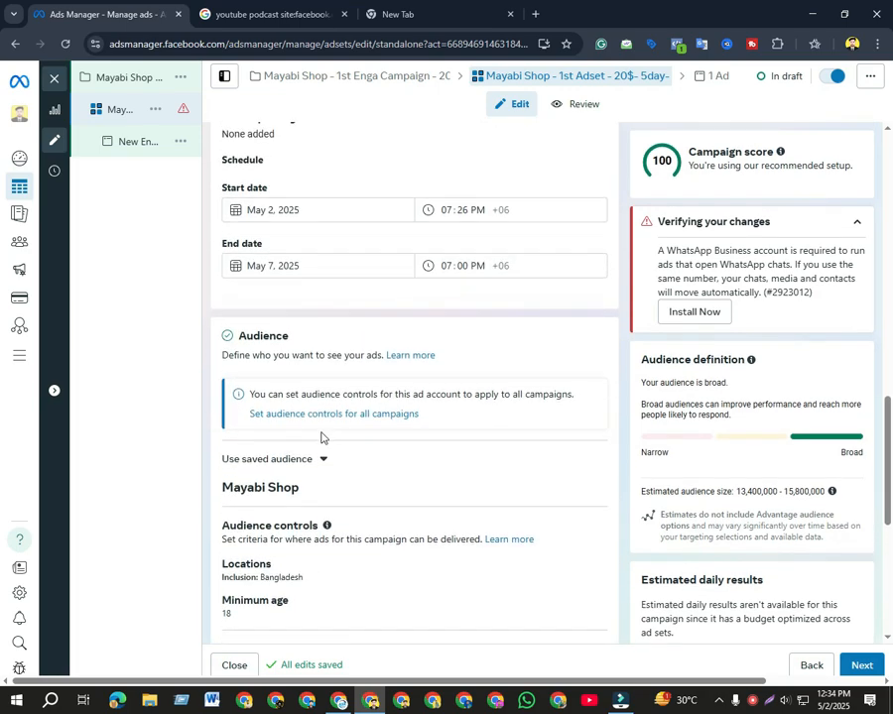
scroll(320, 435, "down", 2)
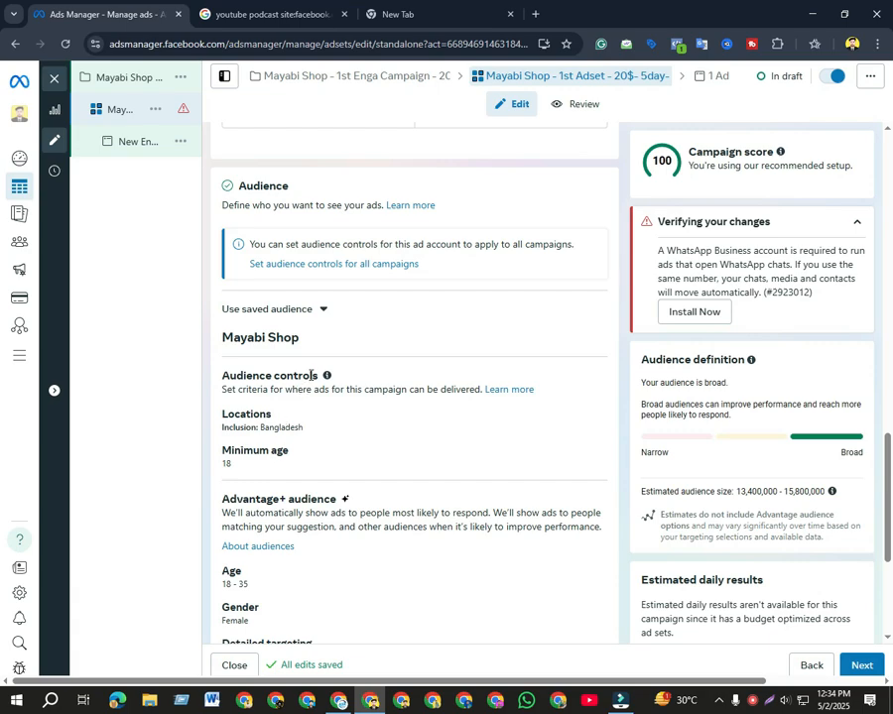
left_click(240, 463)
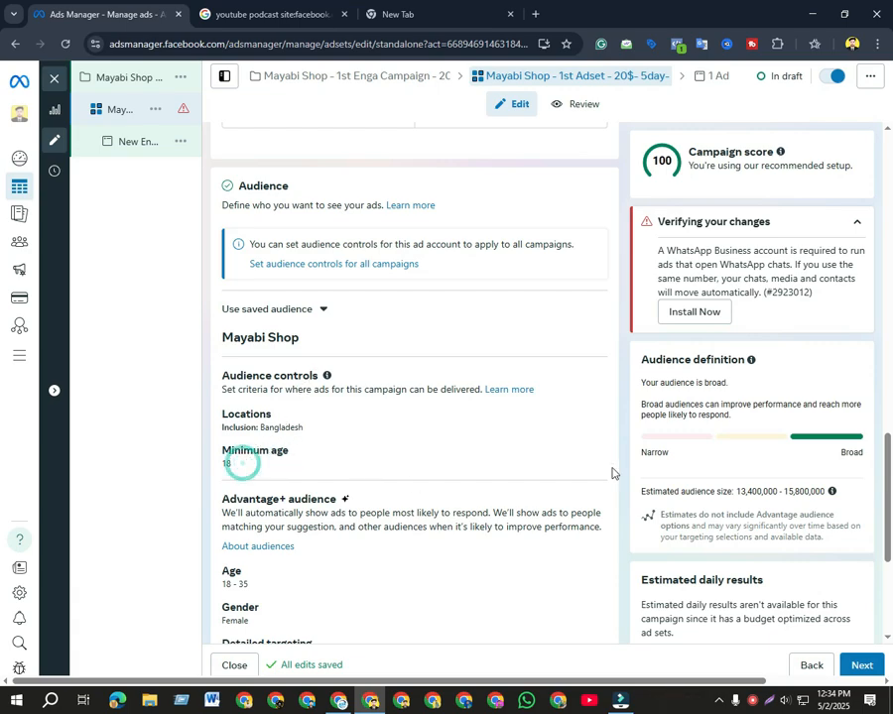
scroll(263, 406, "down", 3)
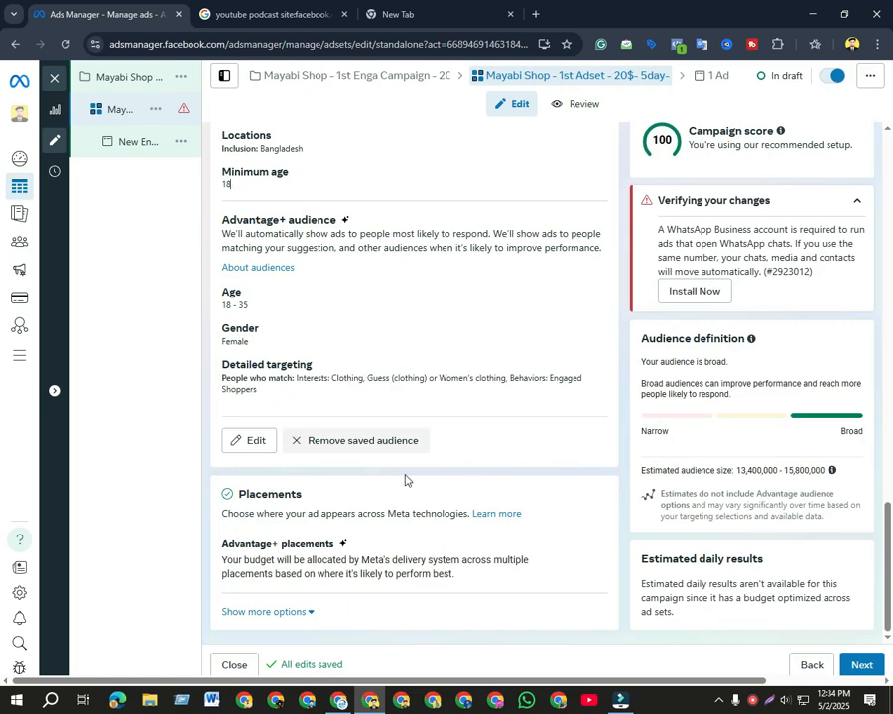
scroll(405, 510, "up", 1)
scroll(346, 514, "down", 1)
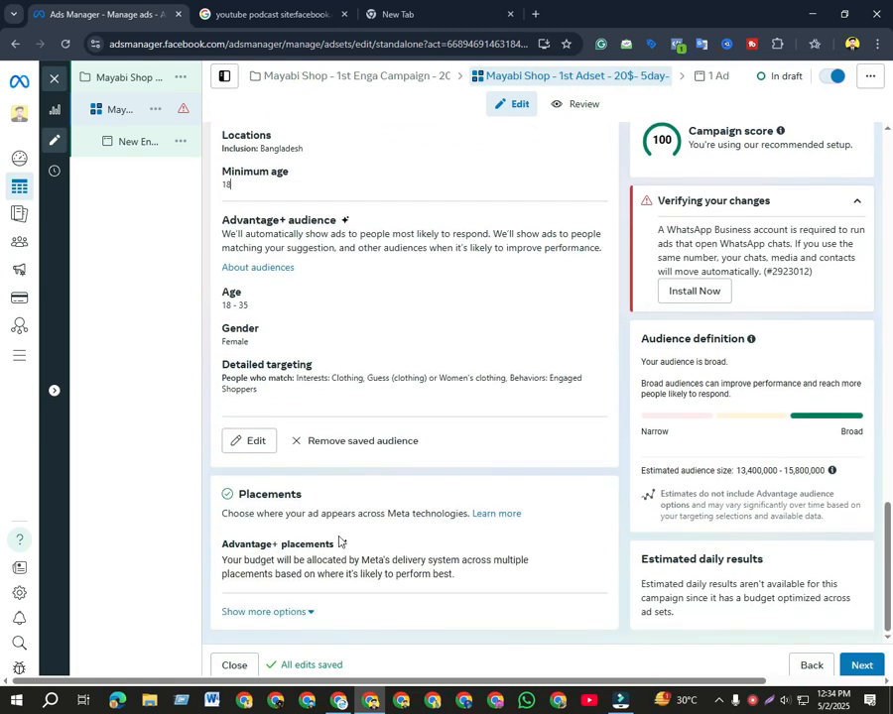
Set the ad set's placements to Manual placements and bring up the platform choices
left_click(583, 546)
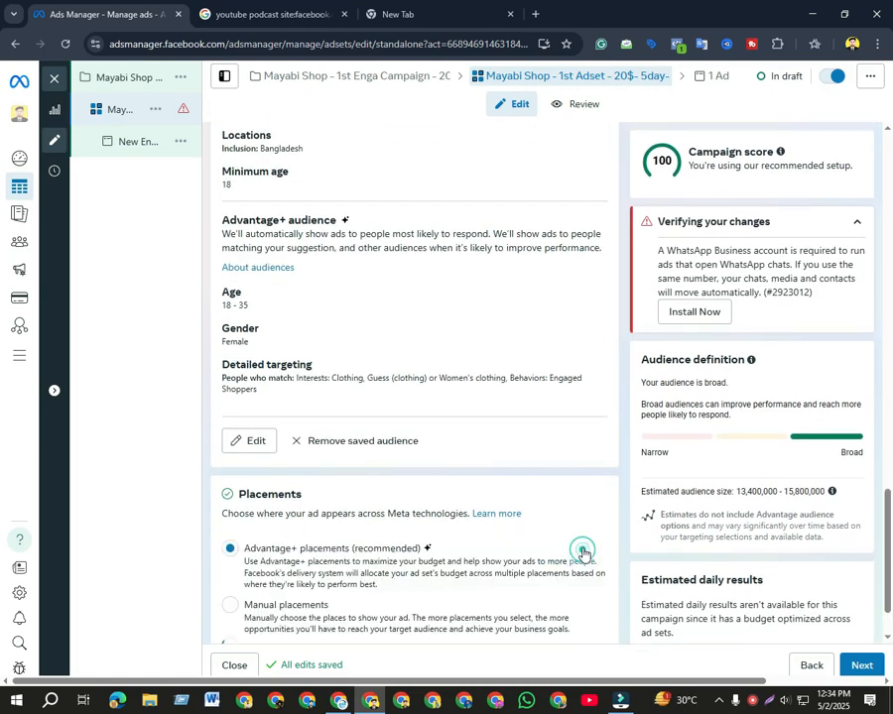
scroll(437, 484, "down", 1)
left_click(229, 554)
scroll(433, 516, "down", 5)
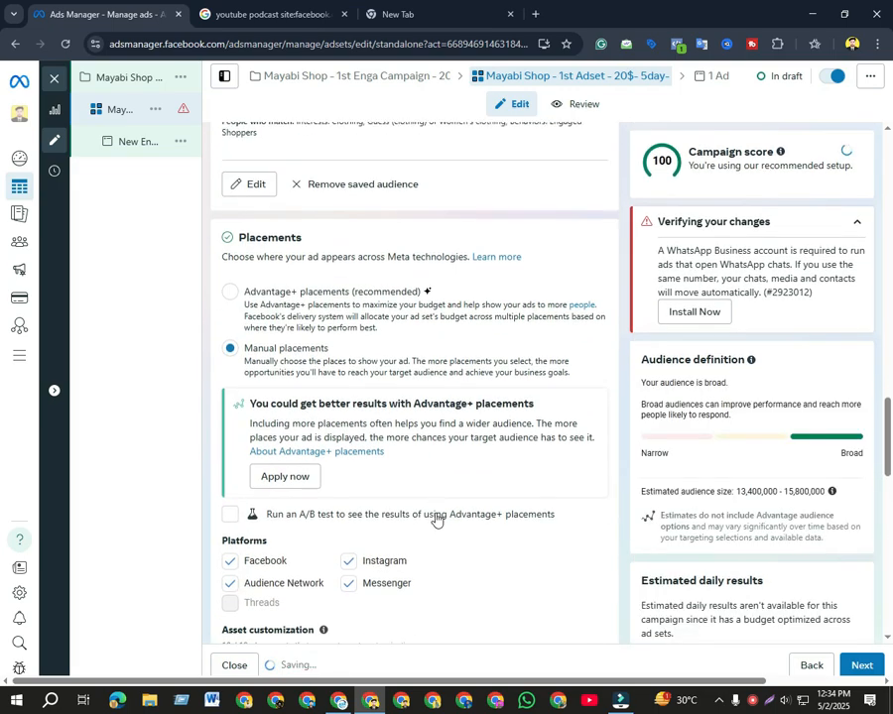
Check the conversion platform in the strategy document, and deselect Instagram and Audience Network from the ad set's platforms
left_click(338, 700)
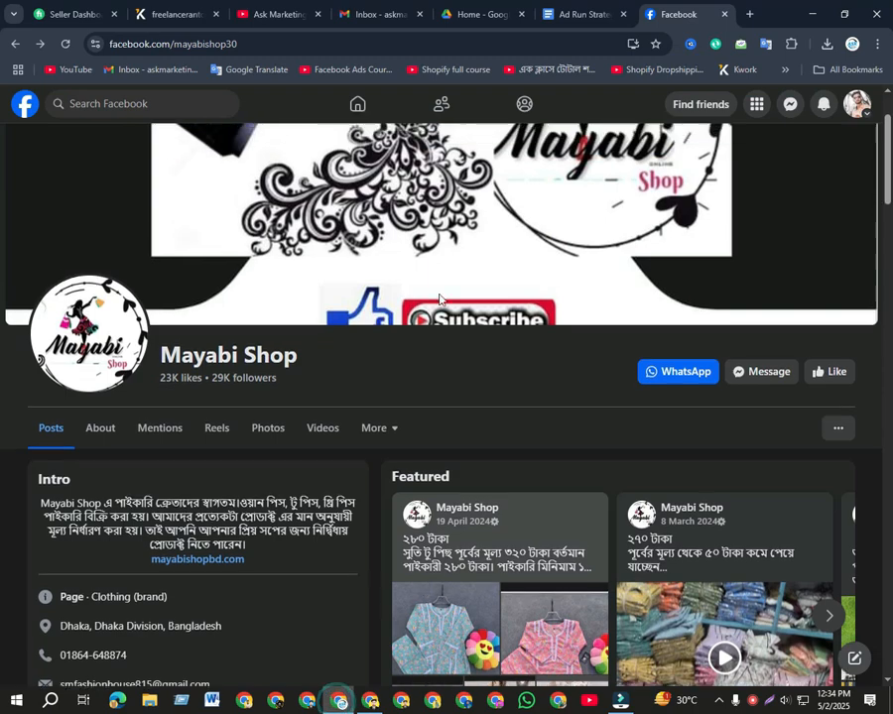
left_click(585, 14)
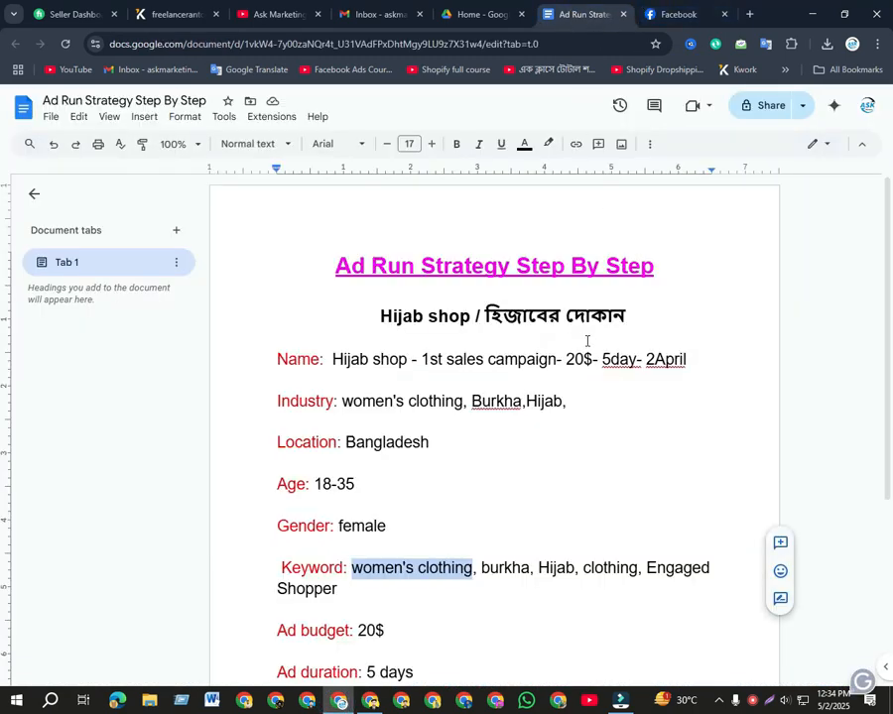
scroll(581, 347, "down", 3)
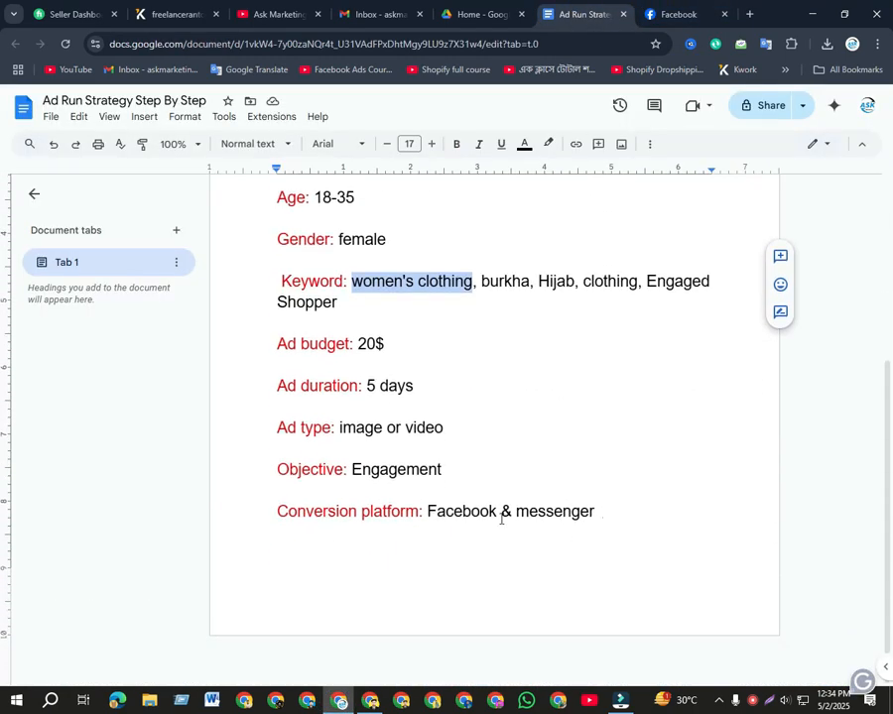
left_click(370, 700)
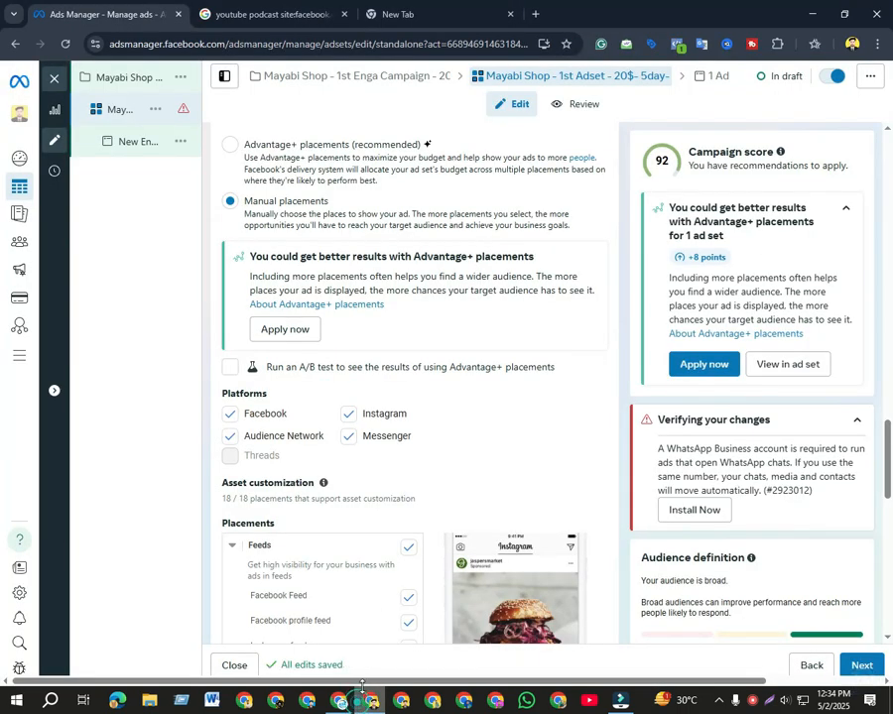
left_click(349, 417)
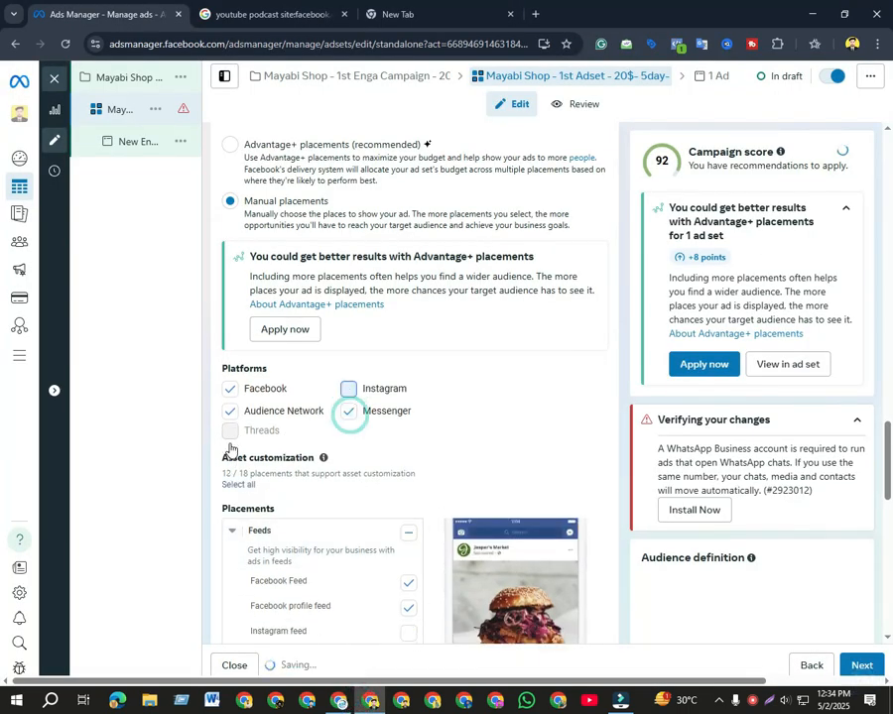
left_click(230, 436)
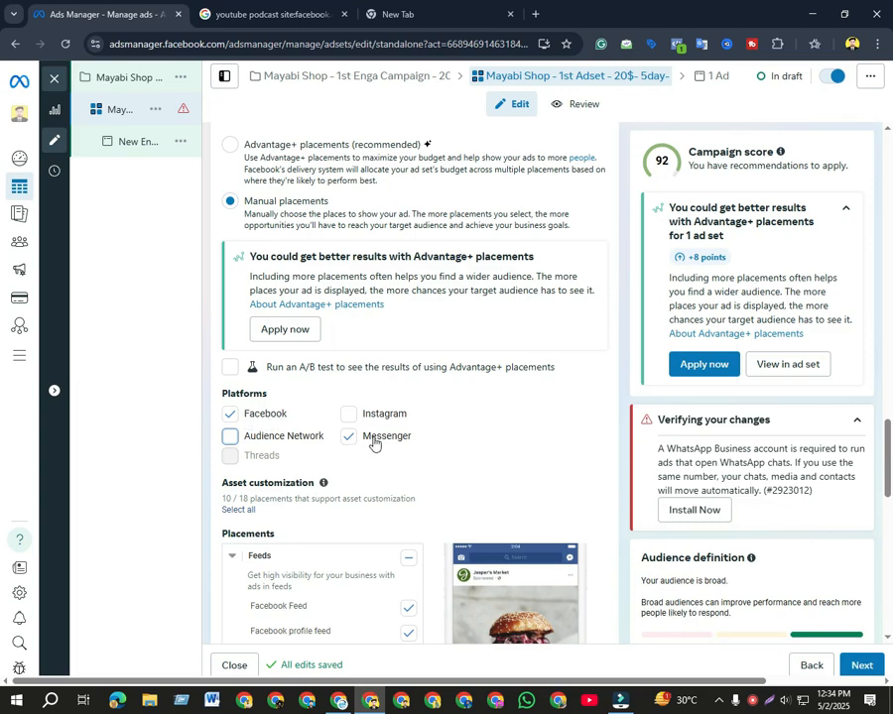
Expand the additional placement options and examine the placement list, device and brand safety settings
scroll(375, 442, "down", 10)
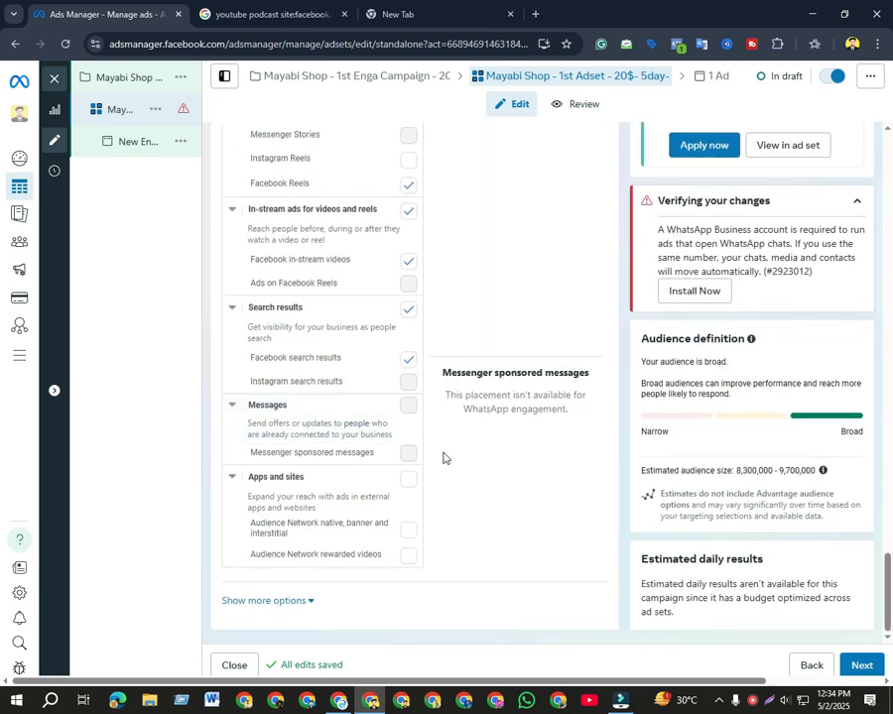
left_click(306, 604)
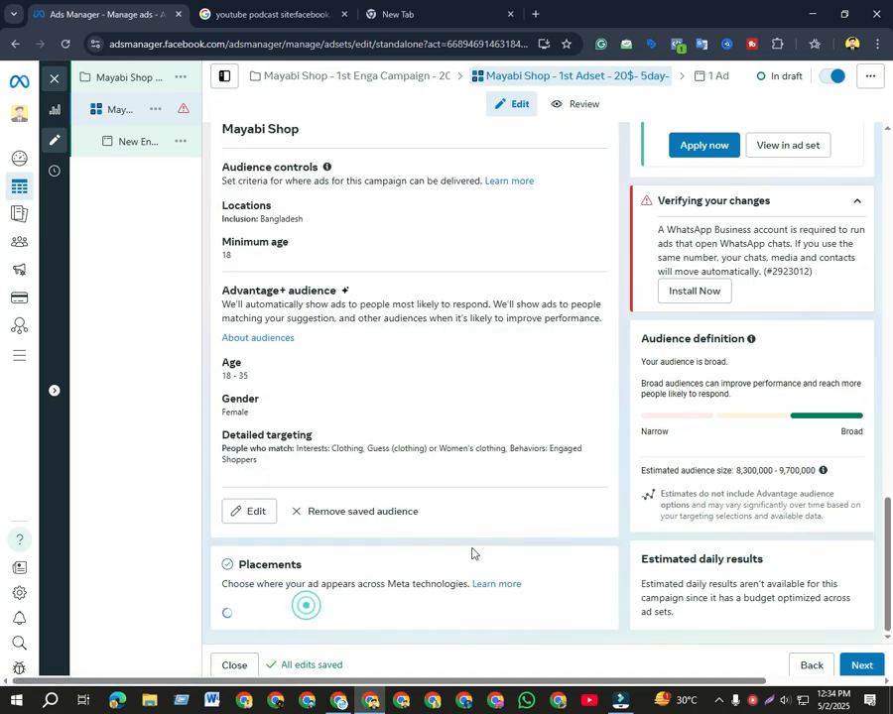
scroll(482, 541, "down", 4)
scroll(483, 543, "down", 12)
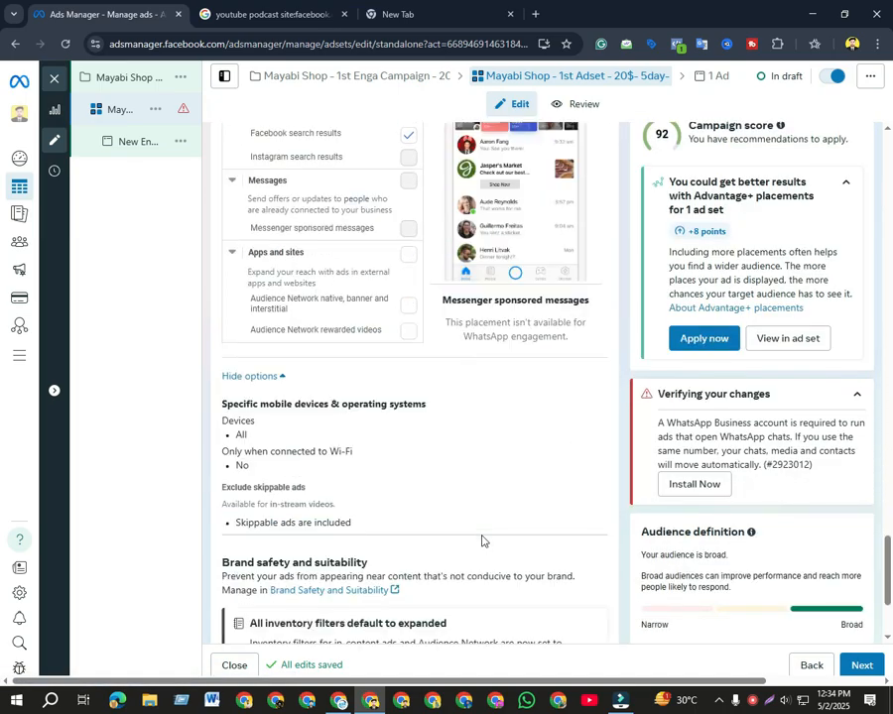
Recheck the ad set's audience controls, Advantage+ audience details and manual placement choice before moving on
left_click_drag(881, 583, 868, 327)
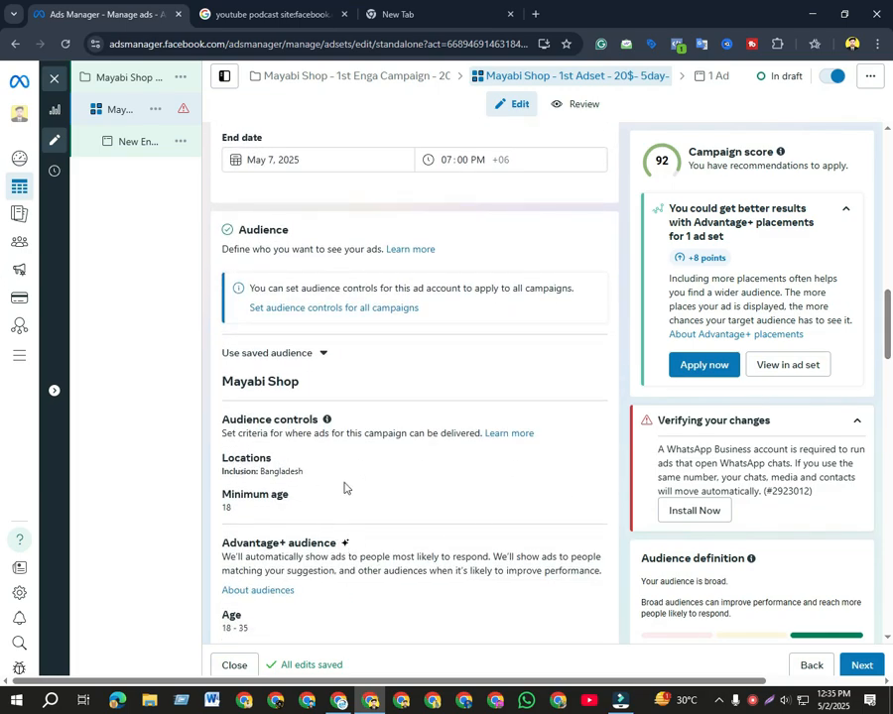
left_click(253, 465)
left_click(296, 461)
scroll(279, 481, "down", 1)
scroll(279, 481, "down", 1)
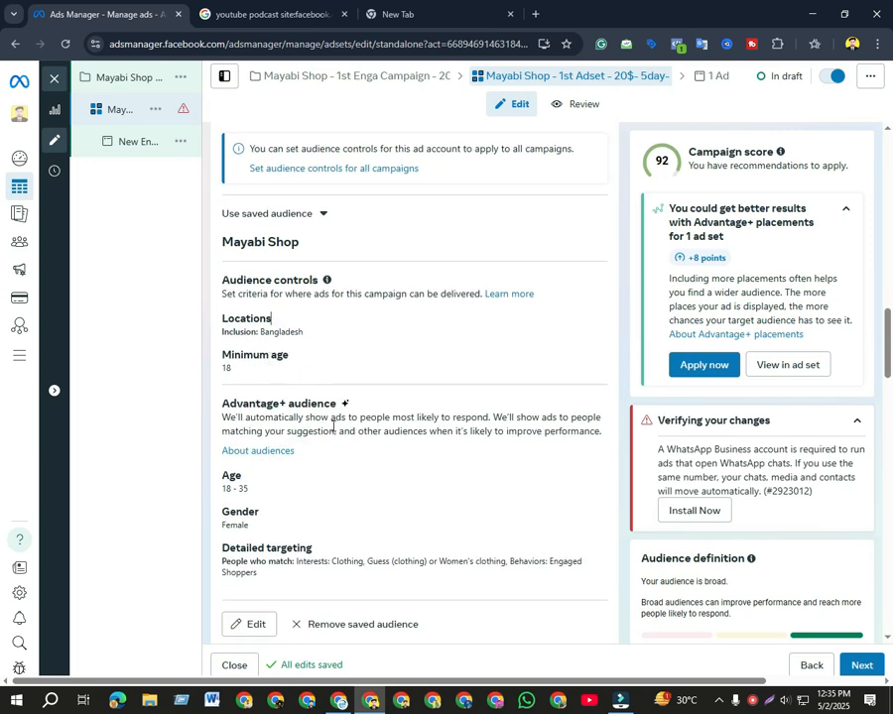
scroll(288, 466, "down", 1)
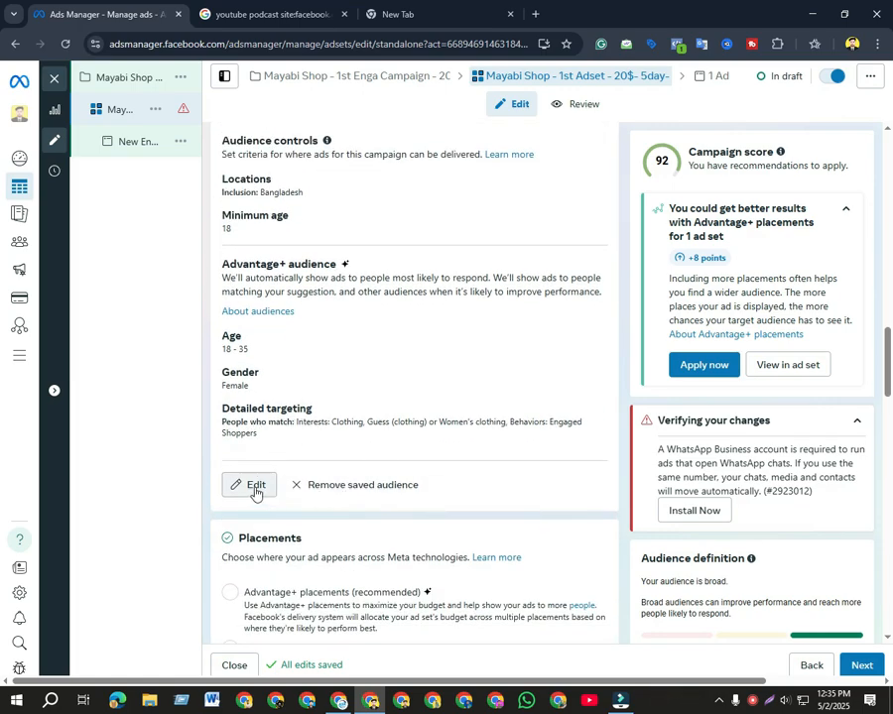
scroll(348, 497, "down", 2)
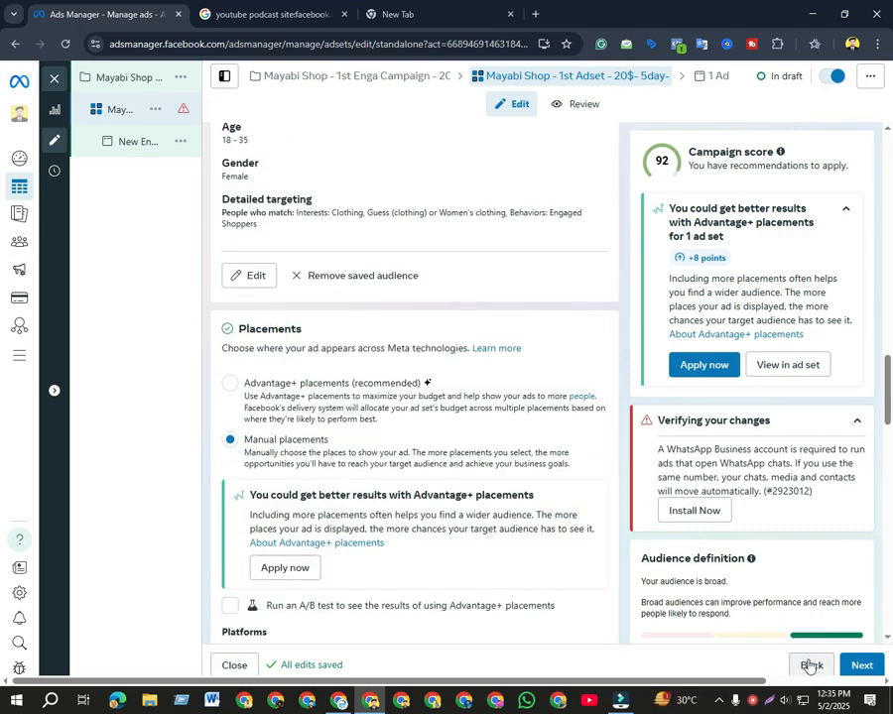
Proceed to the ad level, return to the ad set and copy its name
left_click(861, 666)
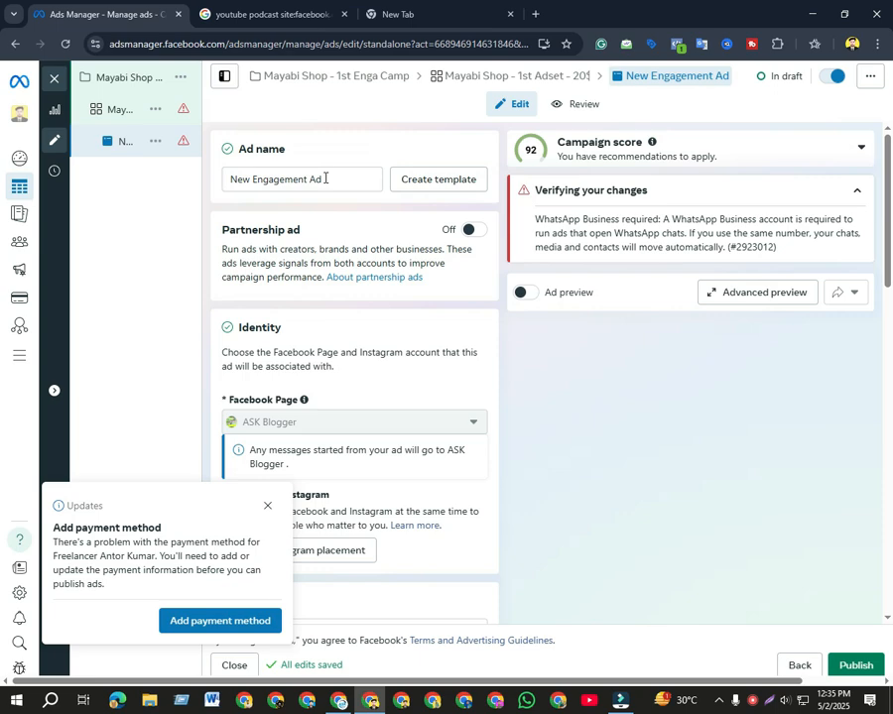
left_click(473, 77)
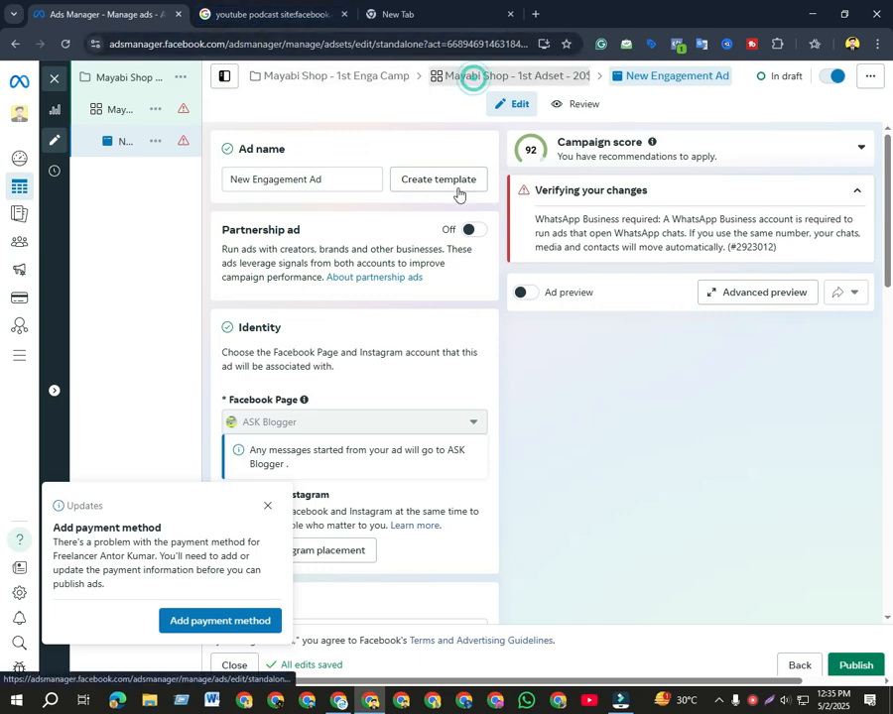
triple_click(433, 179)
key("ctrl+c")
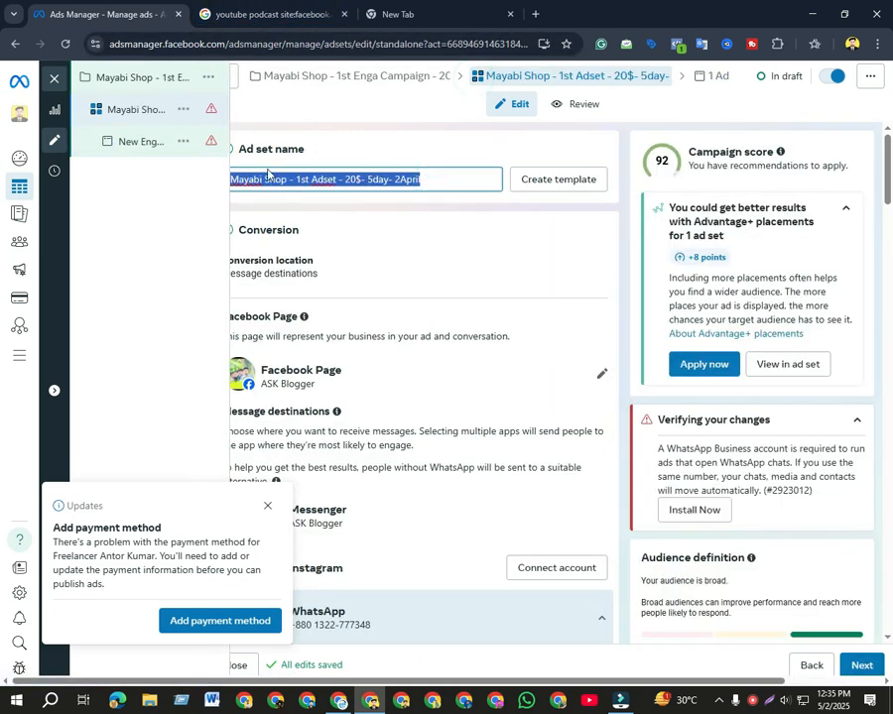
left_click(373, 151)
Rename the engagement ad to "Mayabi Shop - 1st Ad - 20$- 5day- 2April" using the copied ad set name
left_click(705, 76)
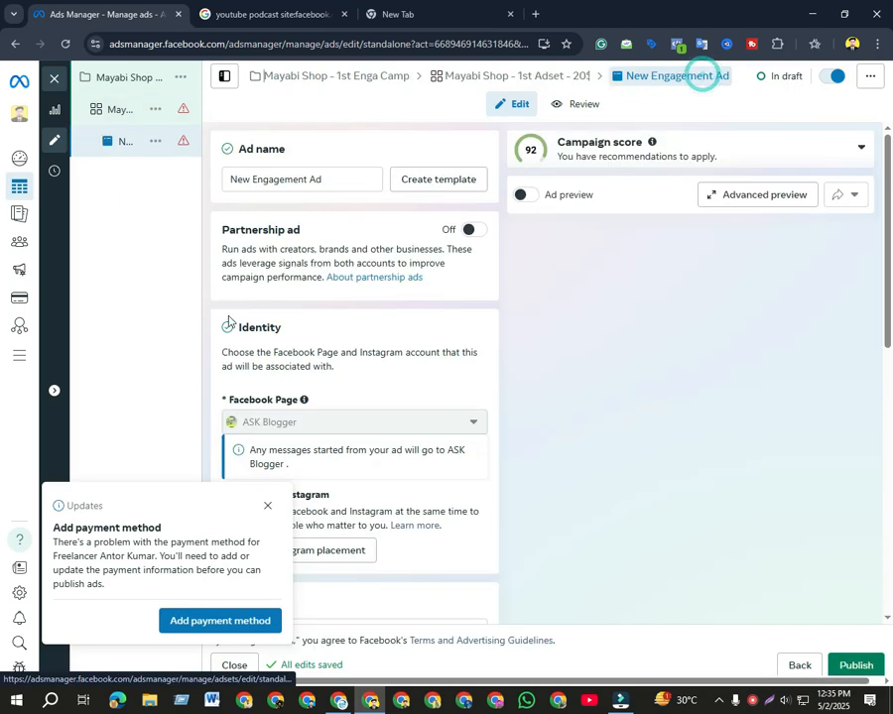
triple_click(342, 175)
key("ctrl+v")
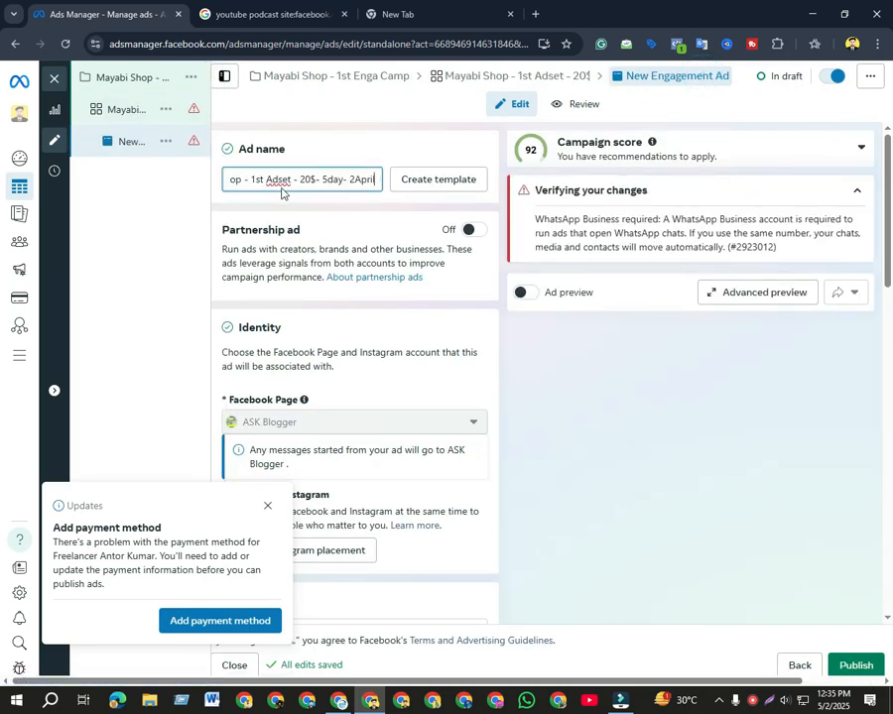
double_click(278, 179)
left_click(284, 180)
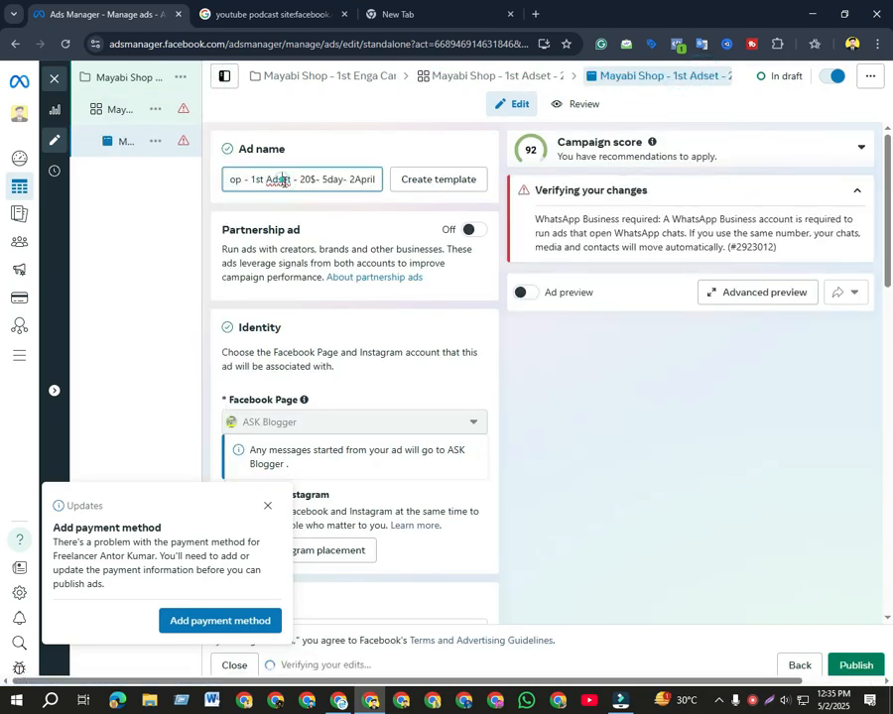
left_click(288, 180)
key("BackSpace")
key("BackSpace")
key("BackSpace")
key("BackSpace")
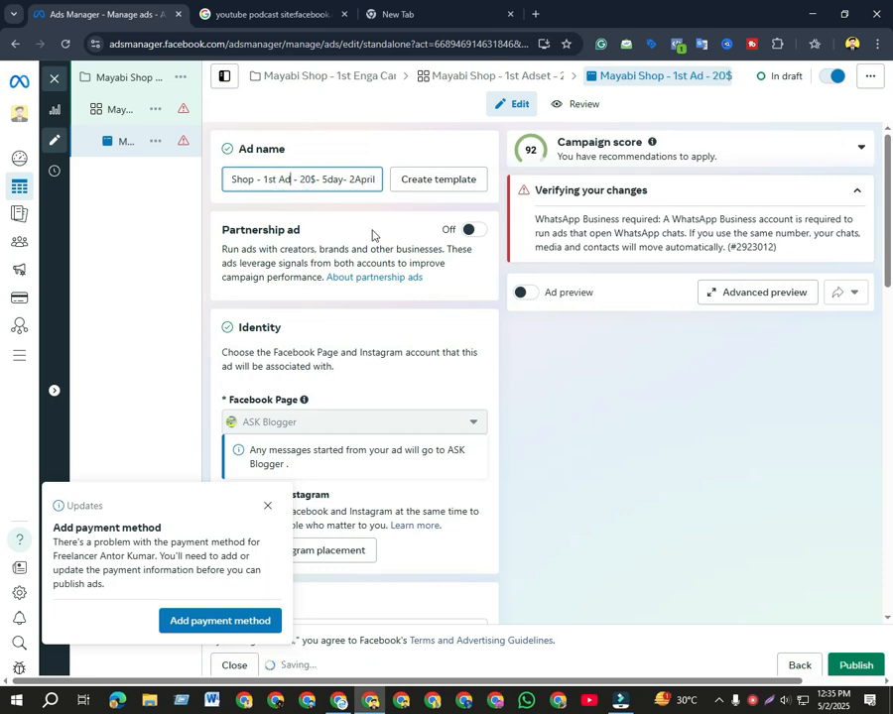
Dismiss the payment method notice and open the choices for the ad setup type
left_click(268, 505)
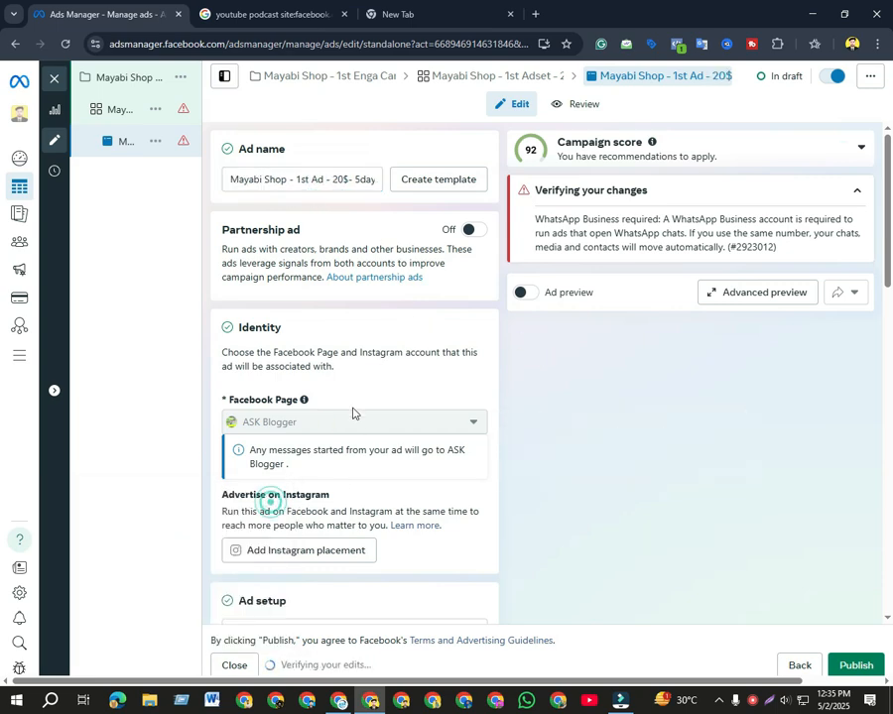
scroll(355, 399, "down", 3)
scroll(356, 400, "down", 3)
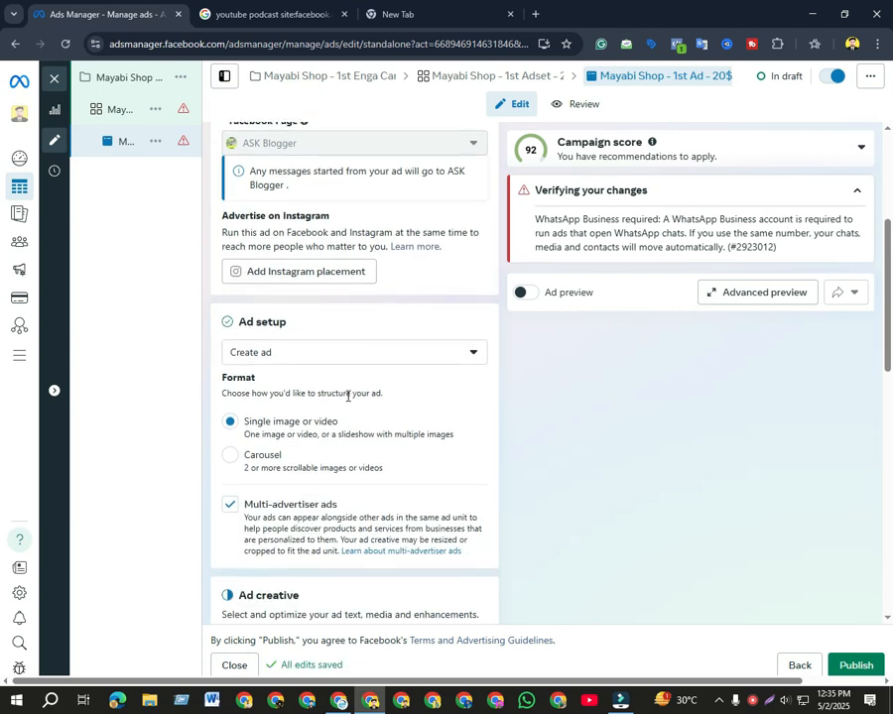
left_click(452, 353)
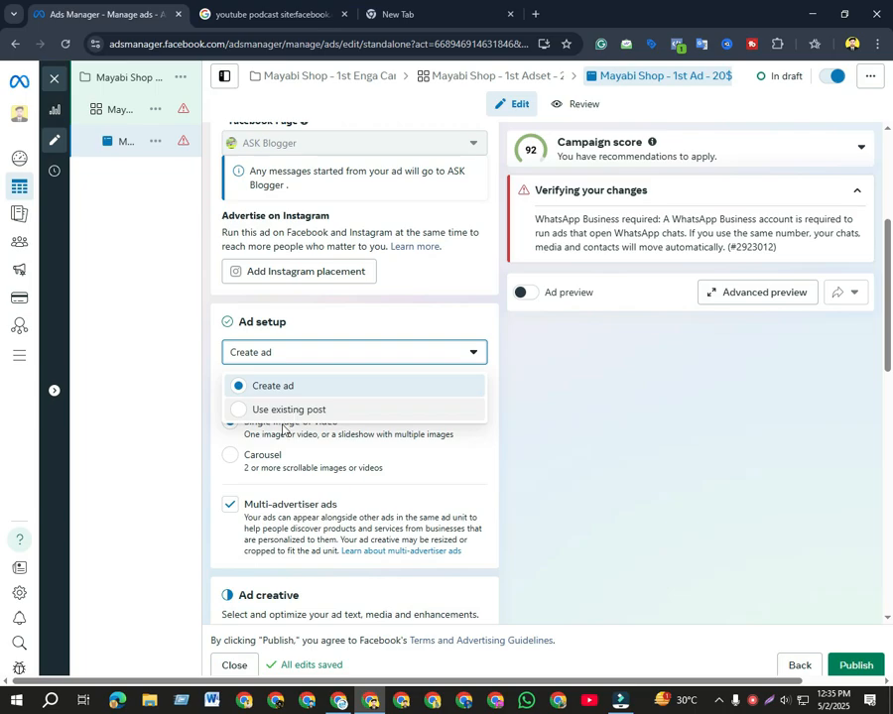
Review the ad type in the strategy document and the posts on the Mayabi Shop Facebook page, then return to Ads Manager
left_click(339, 700)
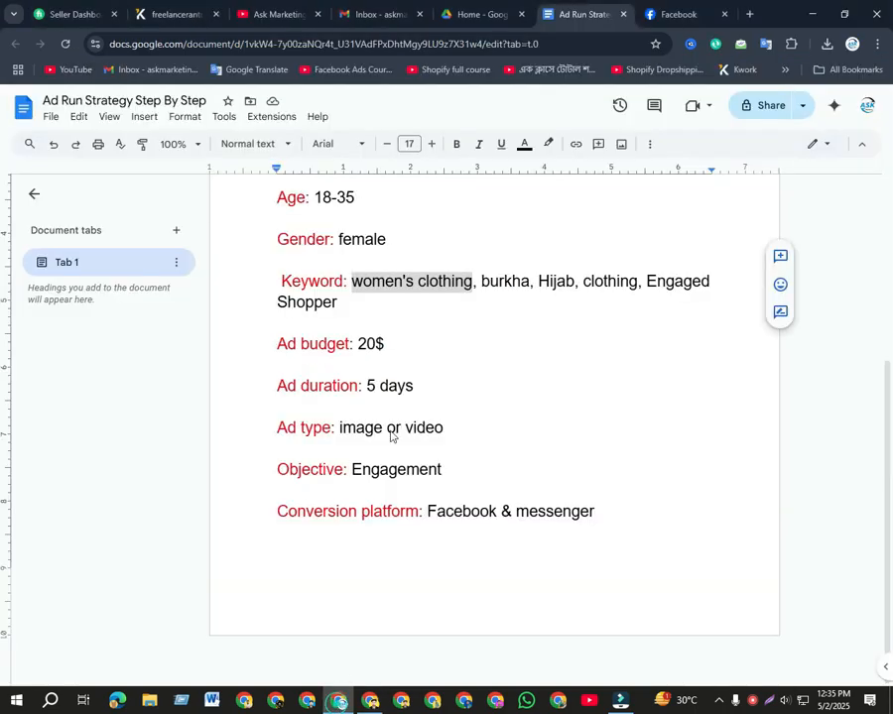
left_click(658, 14)
scroll(528, 478, "down", 7)
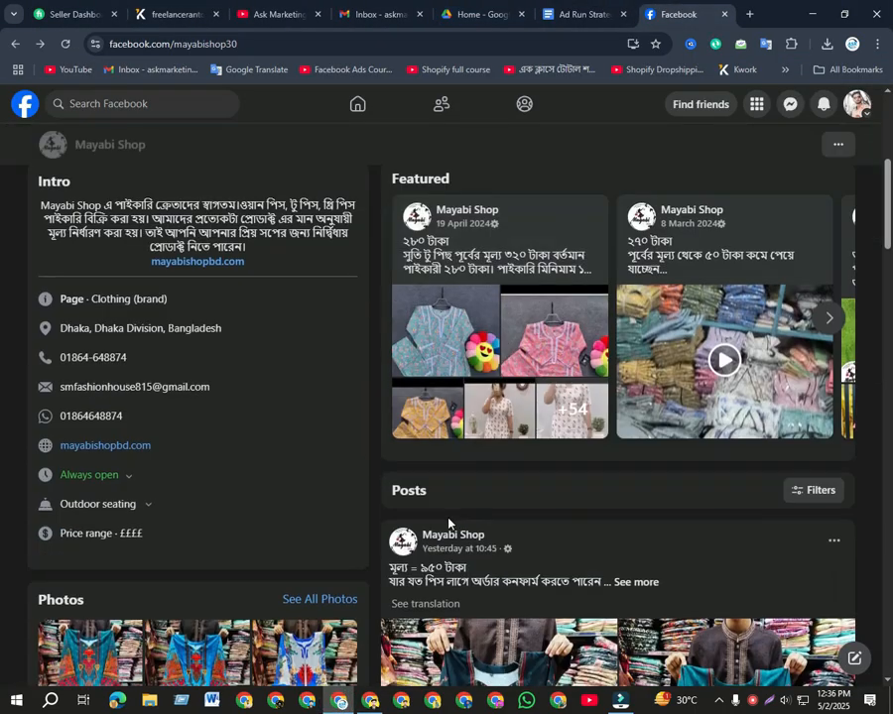
scroll(485, 419, "up", 1)
scroll(484, 418, "up", 4)
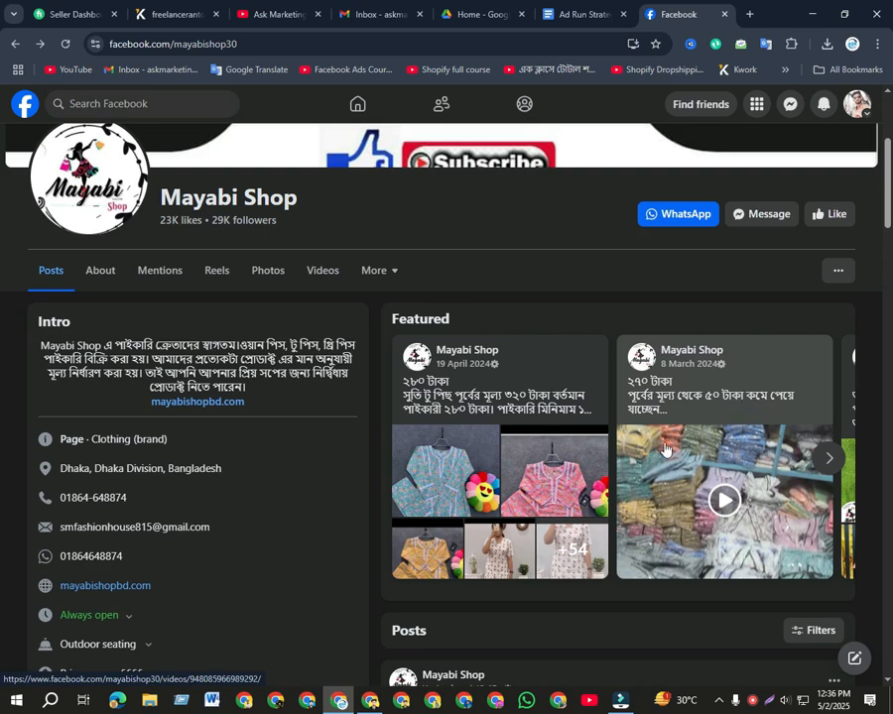
left_click(372, 703)
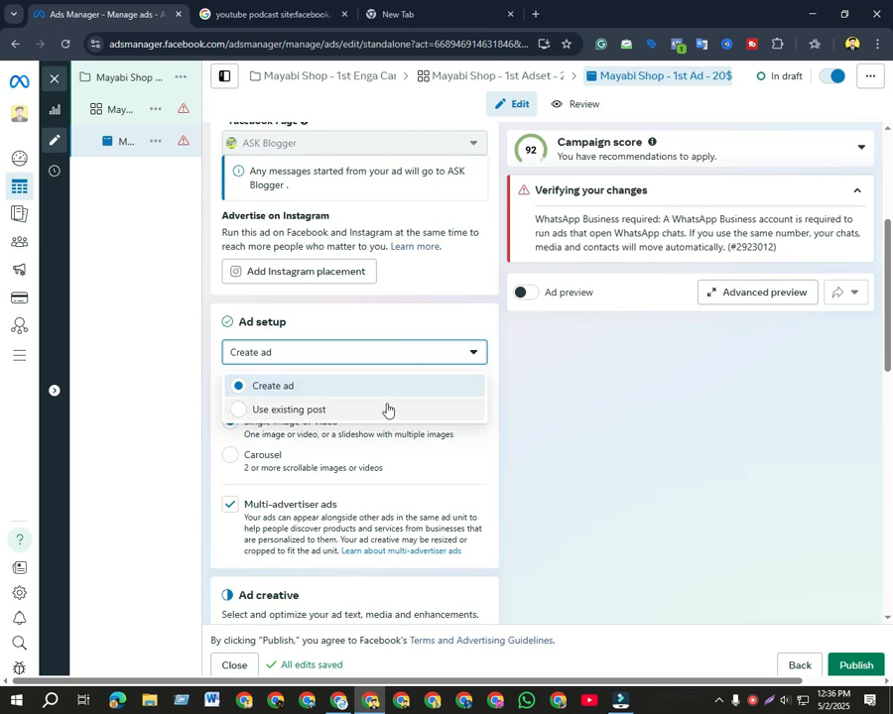
Keep the ad setup on Create ad and open the media selection for the ad creative
left_click(310, 392)
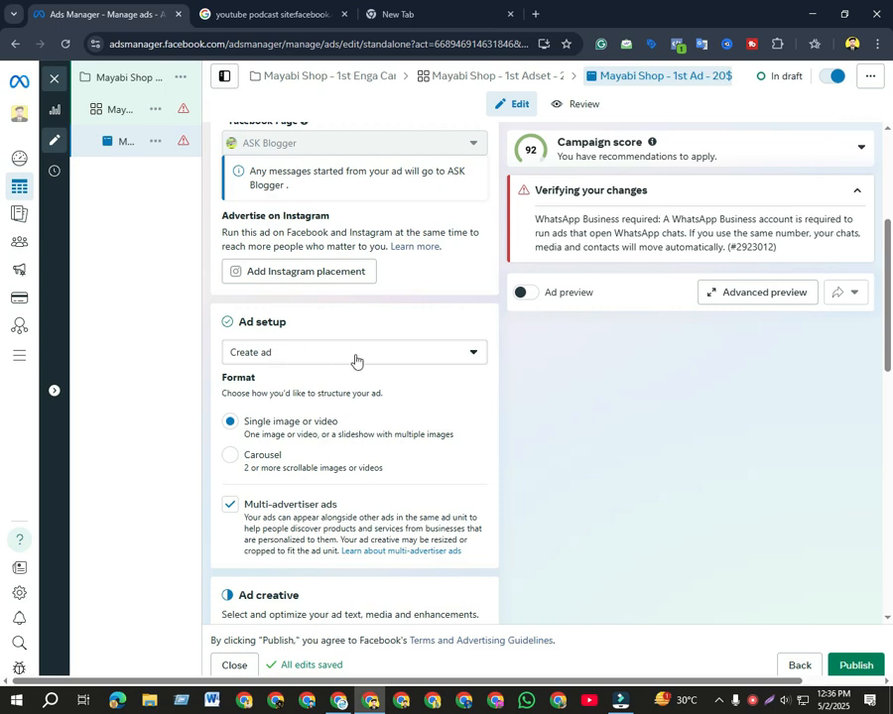
scroll(351, 366, "down", 2)
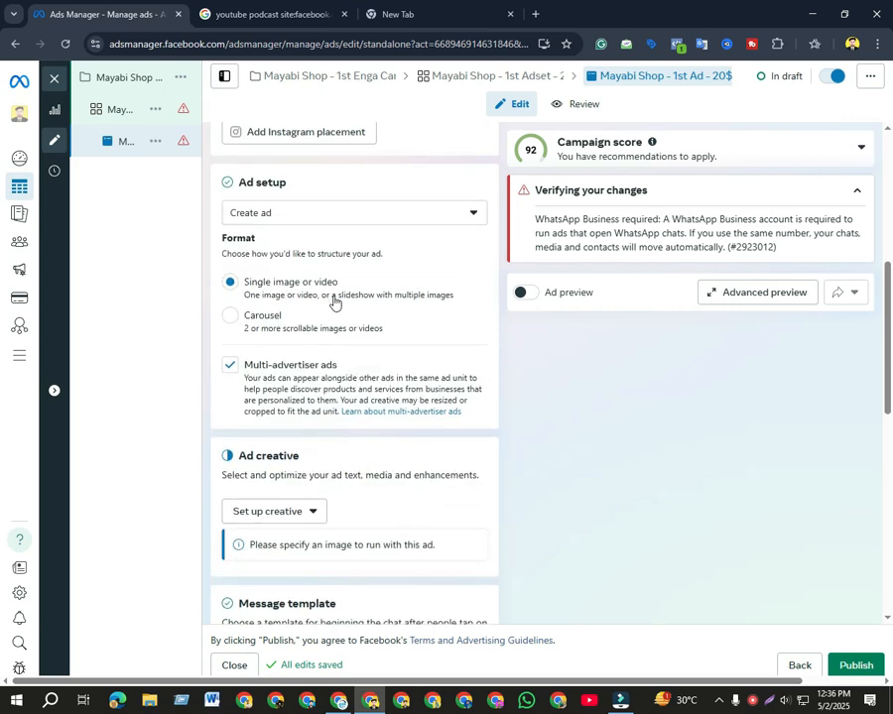
scroll(338, 387, "down", 3)
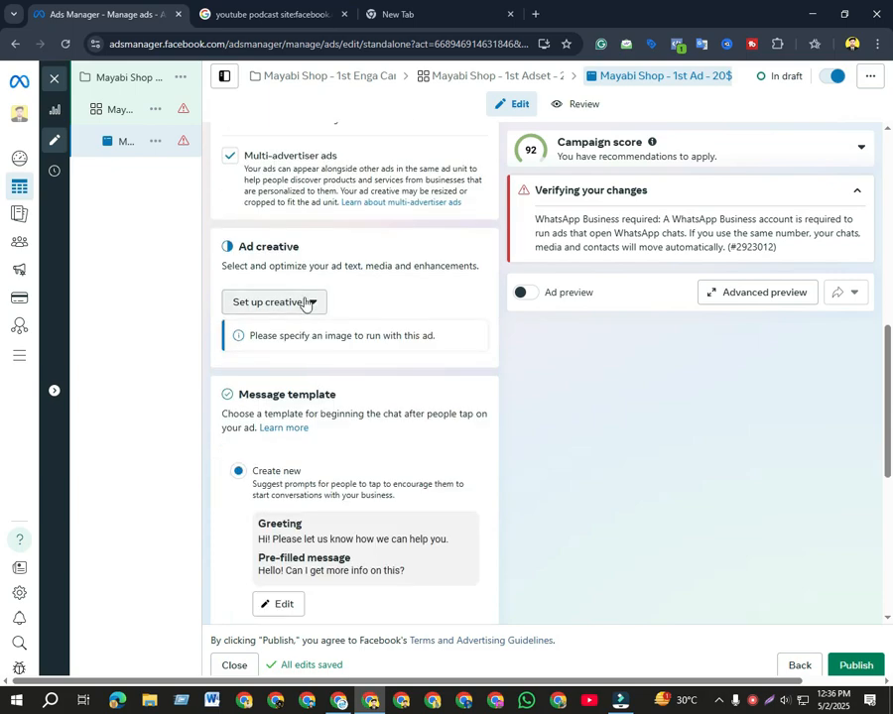
left_click(306, 303)
left_click(274, 339)
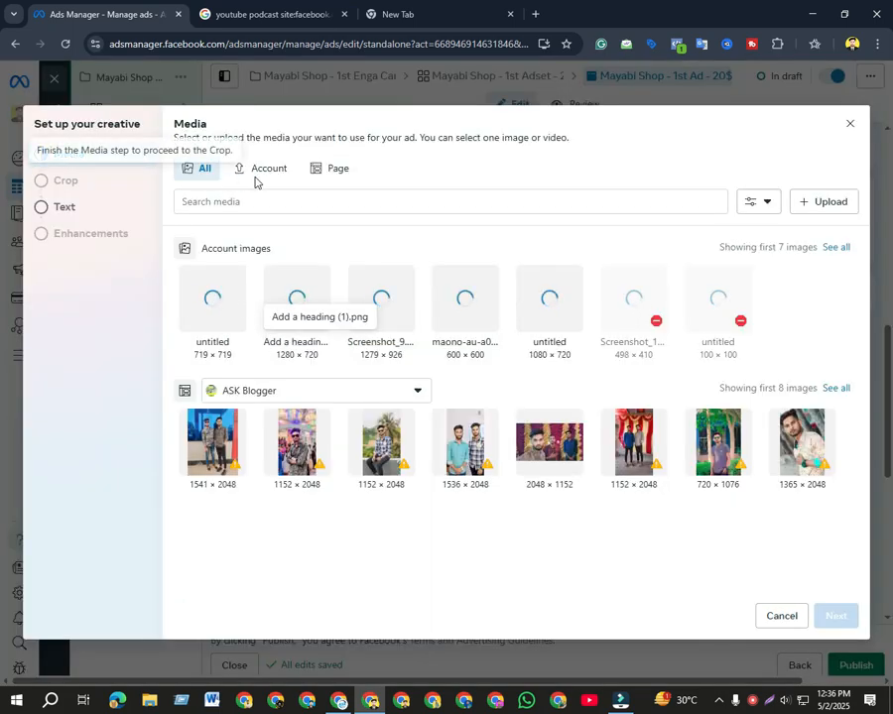
Upload today's four dress photos from the Downloads folder to the ad account's images
left_click(808, 201)
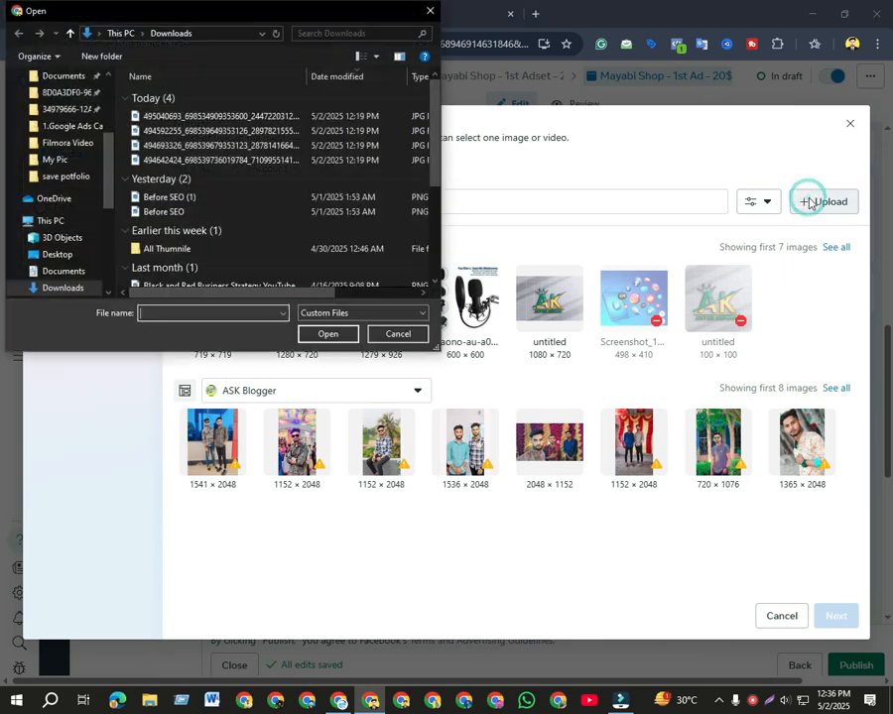
left_click(184, 117)
left_click(214, 97)
left_click(343, 334)
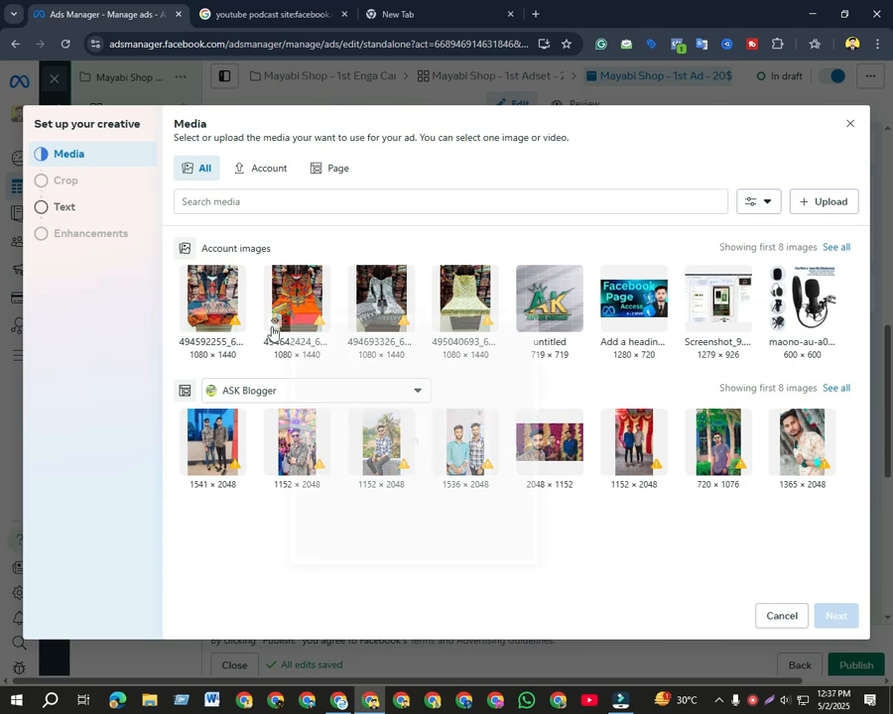
mouse_move(275, 321)
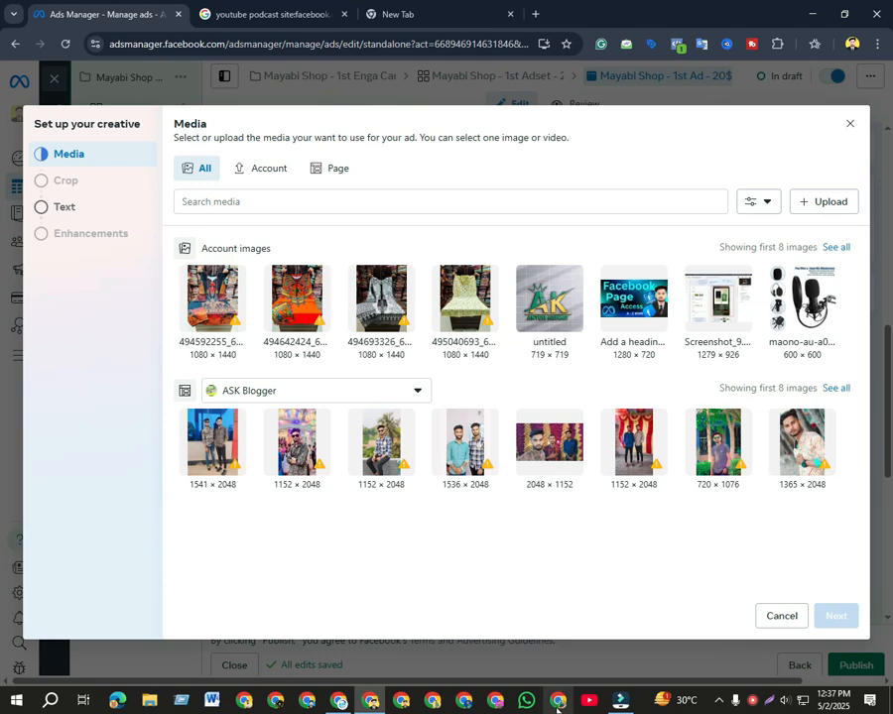
Switch to Canva, open the custom size design setup, and recheck the uploaded ad images in Ads Manager
left_click(523, 20)
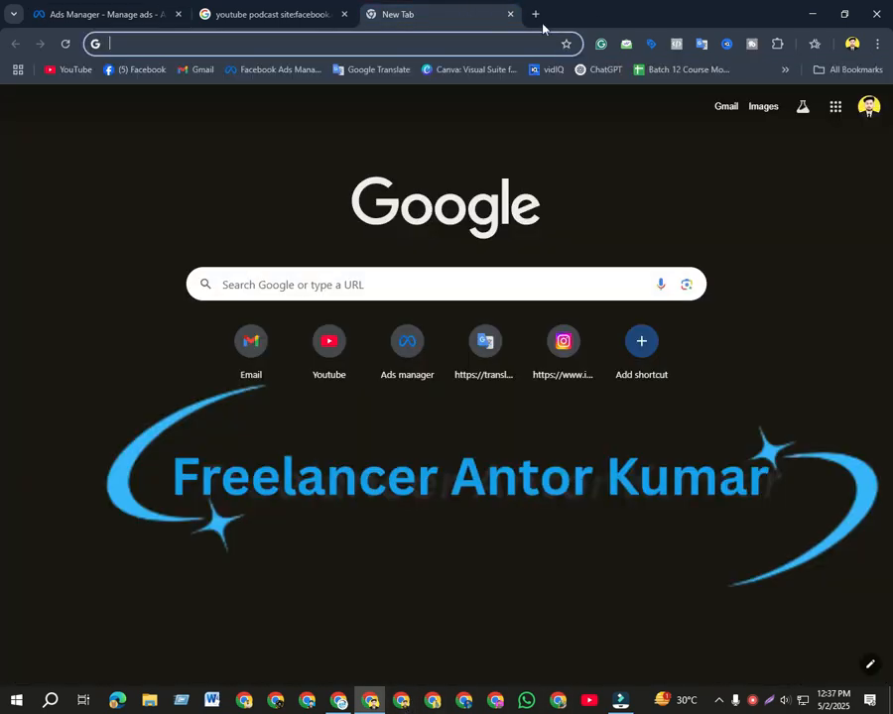
left_click(468, 70)
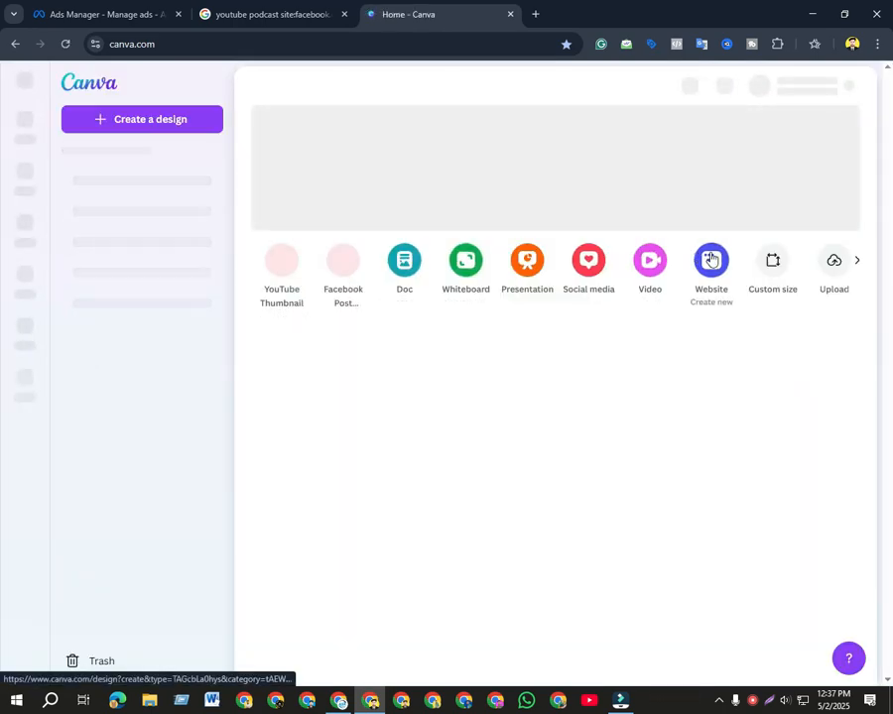
left_click(770, 262)
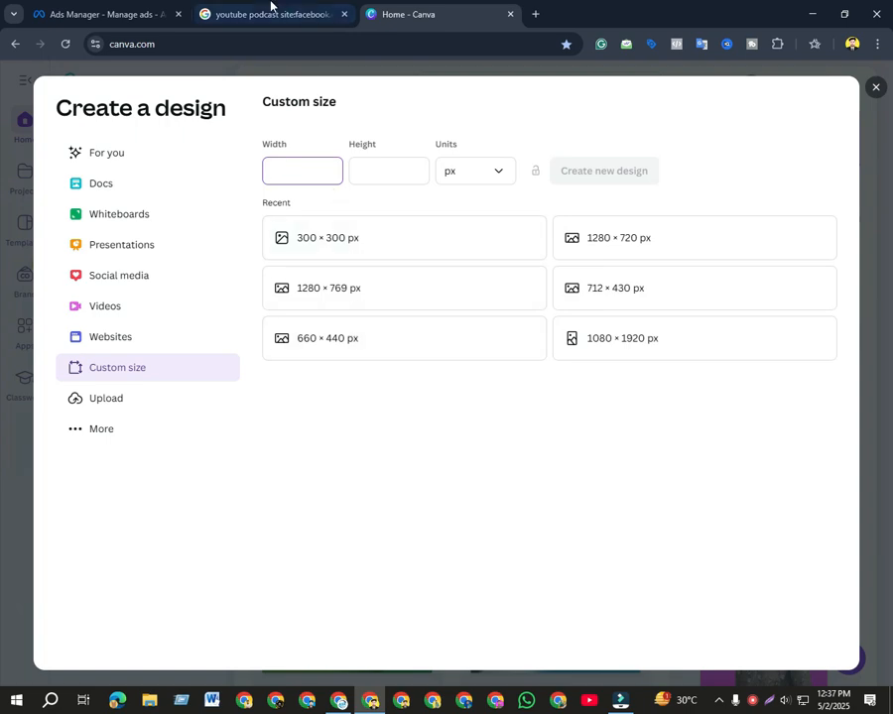
left_click(281, 10)
left_click(166, 10)
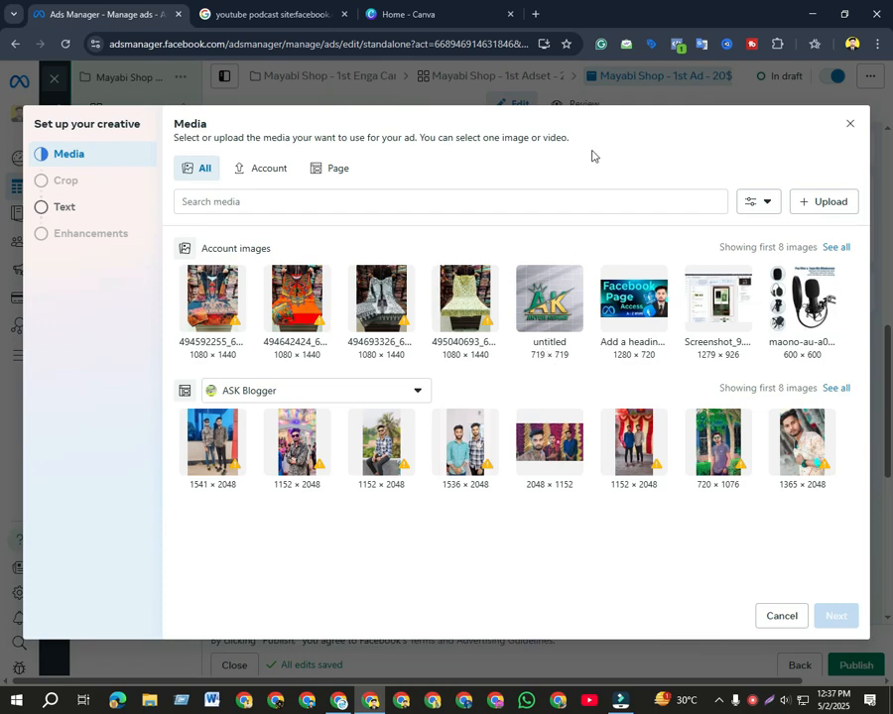
Create a new custom-size Canva design of 600 × 600 px
left_click(407, 14)
left_click(301, 167)
left_click(302, 169)
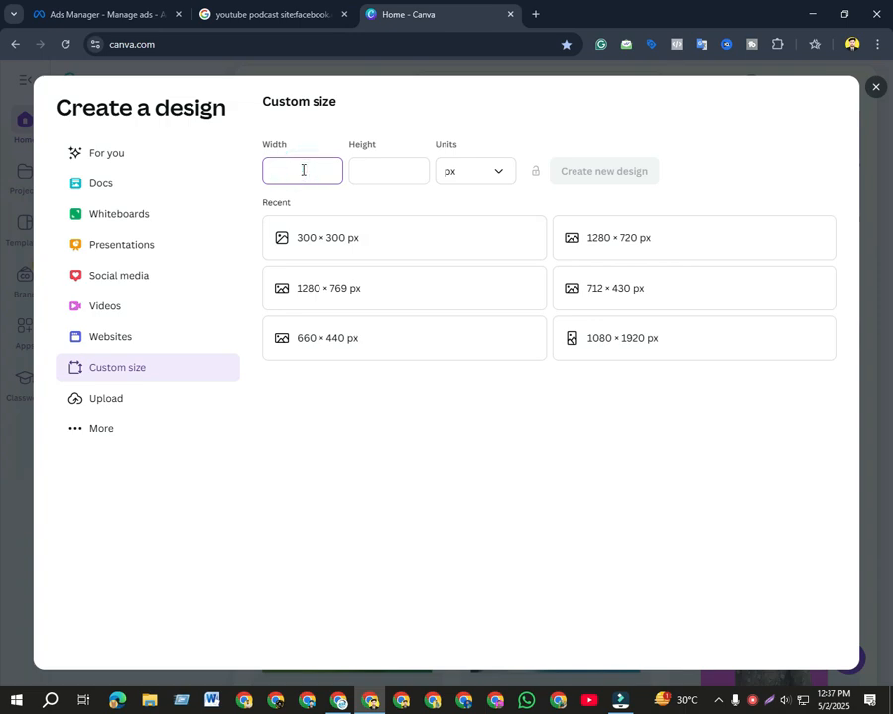
left_click(371, 175)
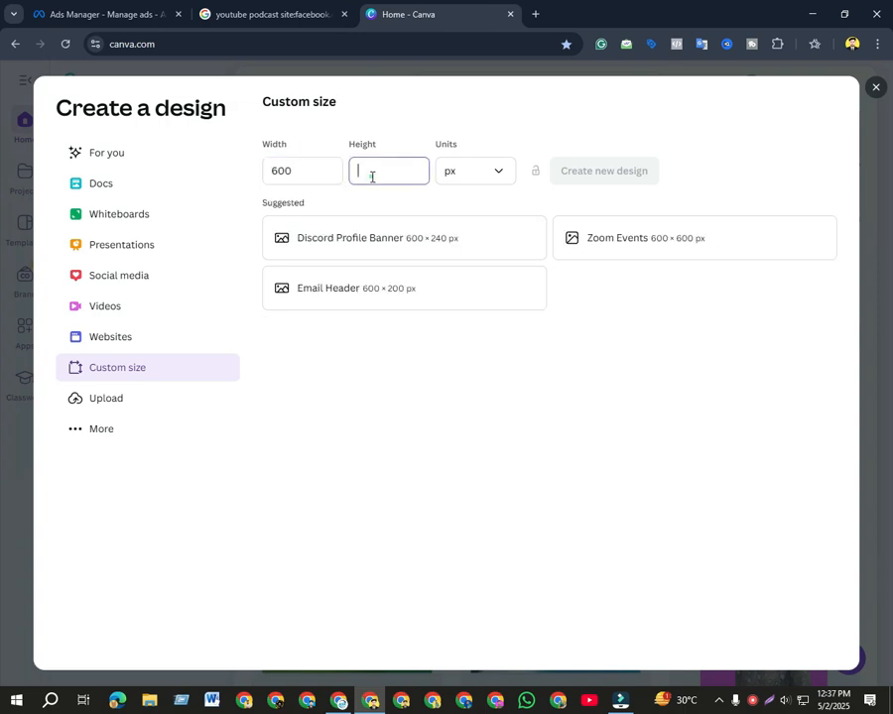
type("600")
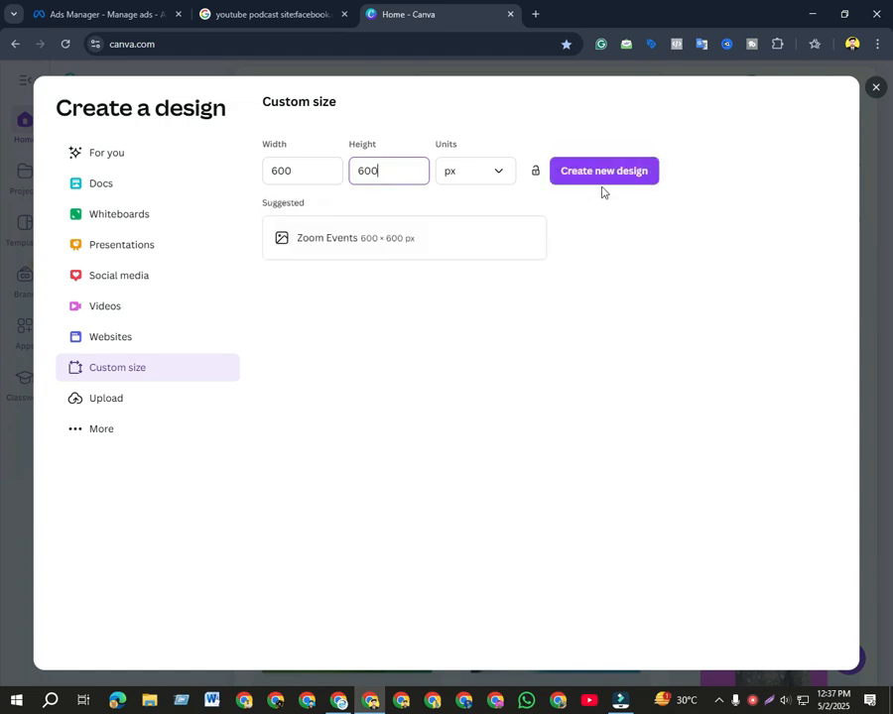
left_click(604, 178)
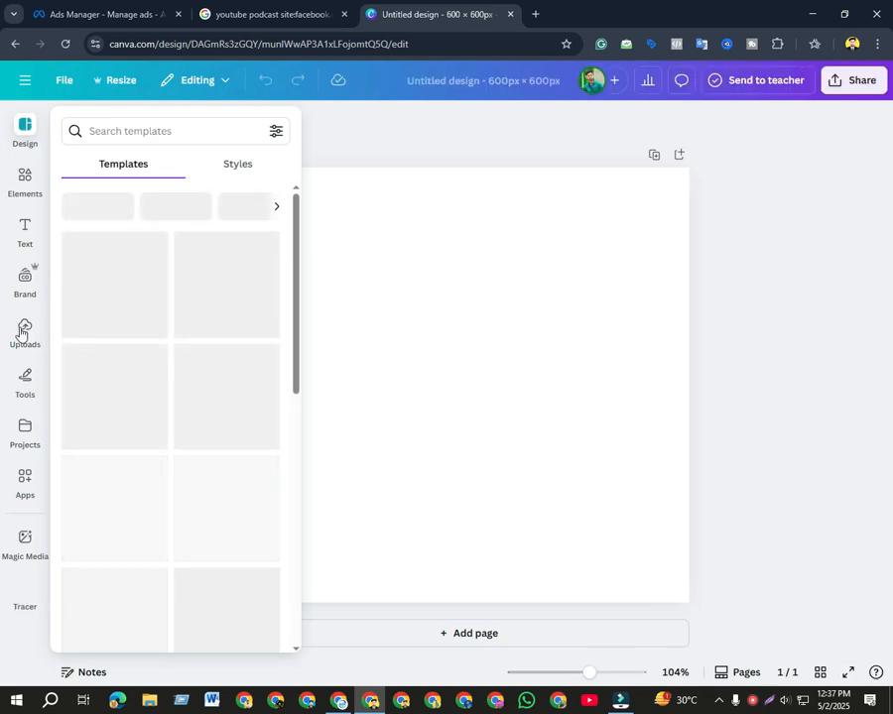
Upload the four dress photos from the Downloads folder to the Canva design's uploads
left_click(23, 331)
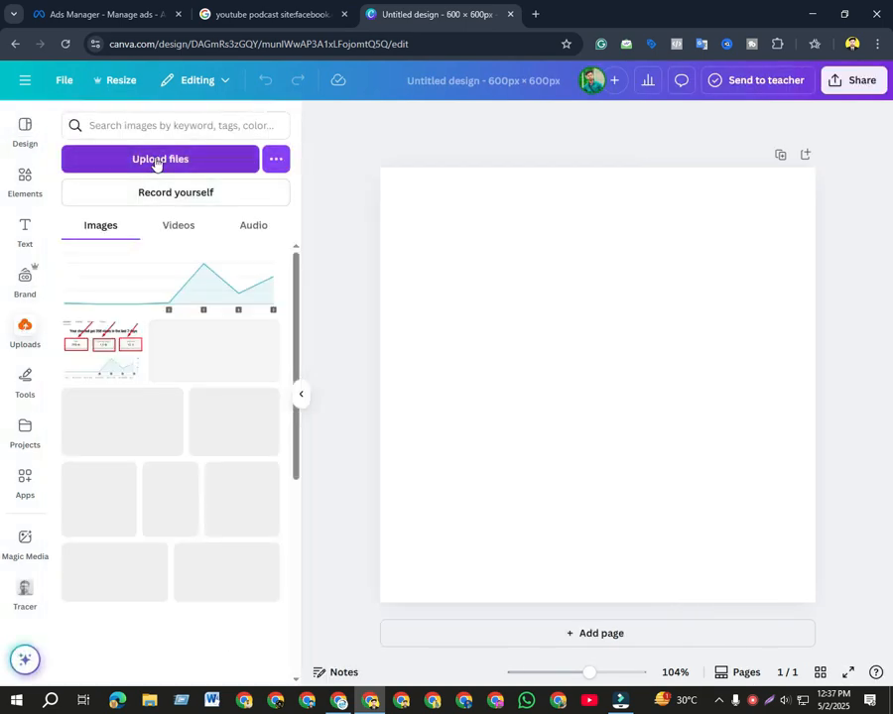
left_click(155, 162)
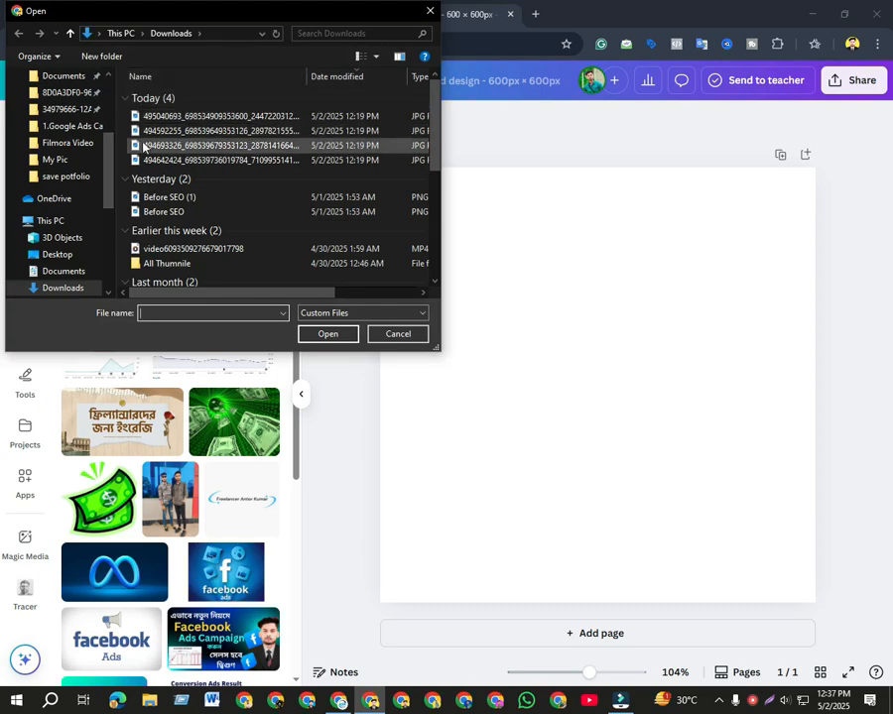
left_click(150, 159)
left_click(158, 147, "ctrl")
left_click(165, 132, "ctrl")
left_click(169, 117, "ctrl")
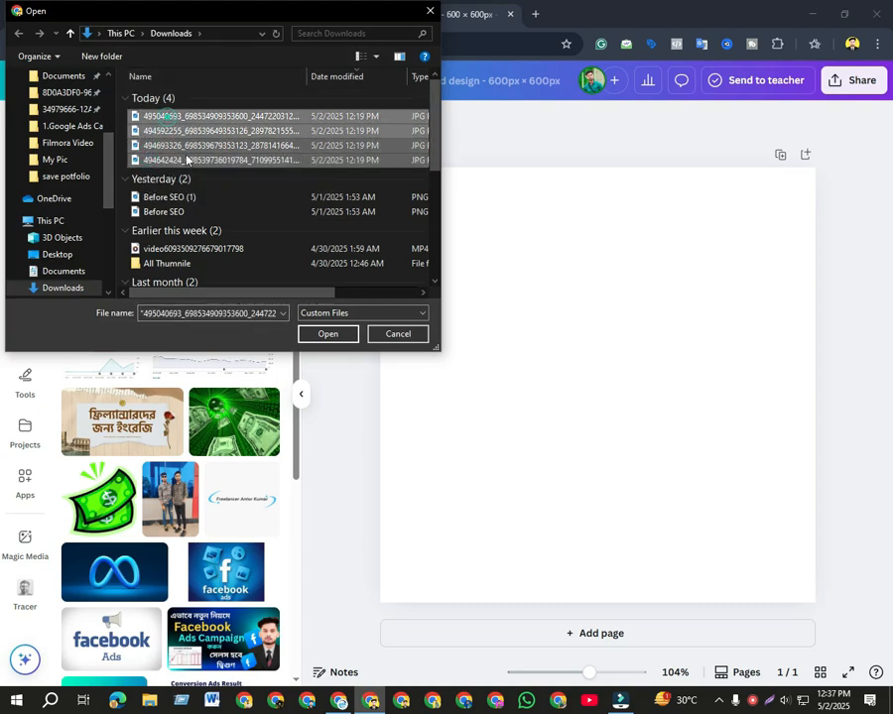
left_click(326, 332)
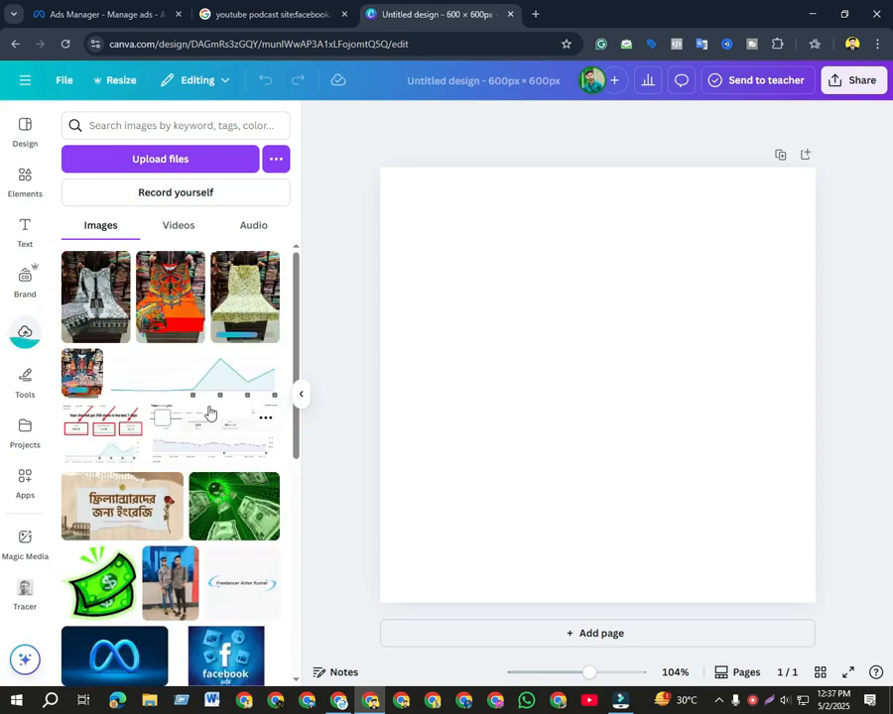
Place the black-and-white dress photo on the first page and enlarge it to cover the whole square
left_click(95, 297)
left_click_drag(493, 247, 413, 179)
left_click_drag(698, 520, 761, 602)
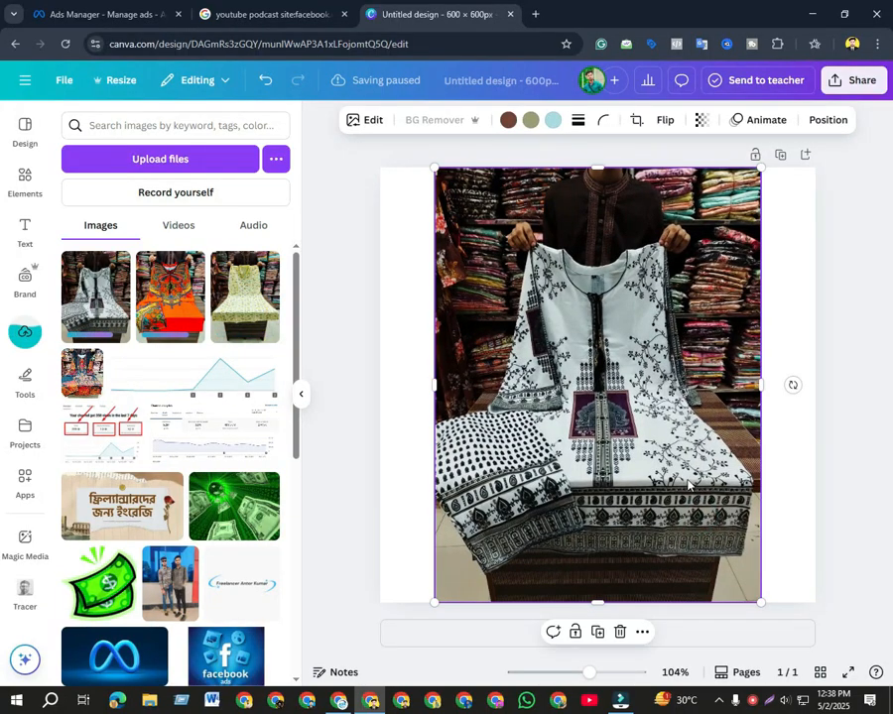
left_click_drag(436, 389, 381, 385)
left_click_drag(761, 385, 842, 385)
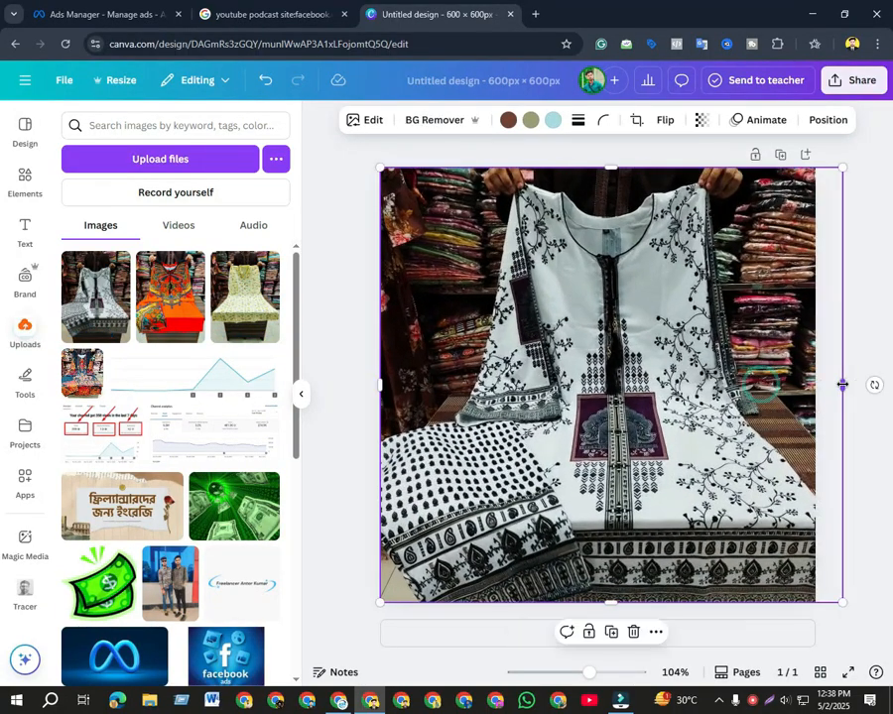
left_click_drag(725, 387, 730, 371)
left_click_drag(620, 580, 615, 602)
left_click_drag(650, 372, 647, 390)
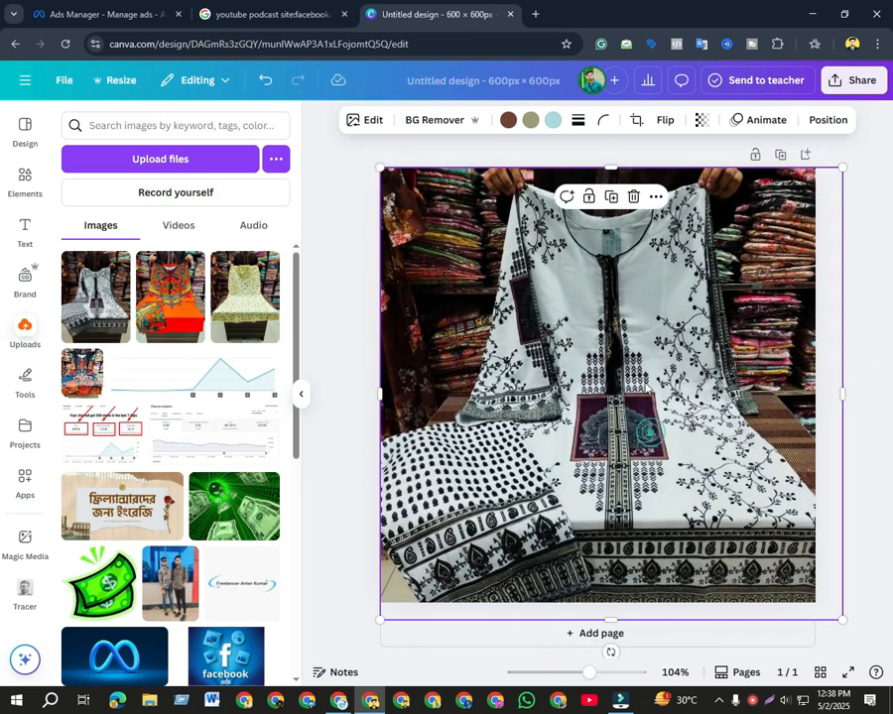
left_click_drag(615, 164, 612, 151)
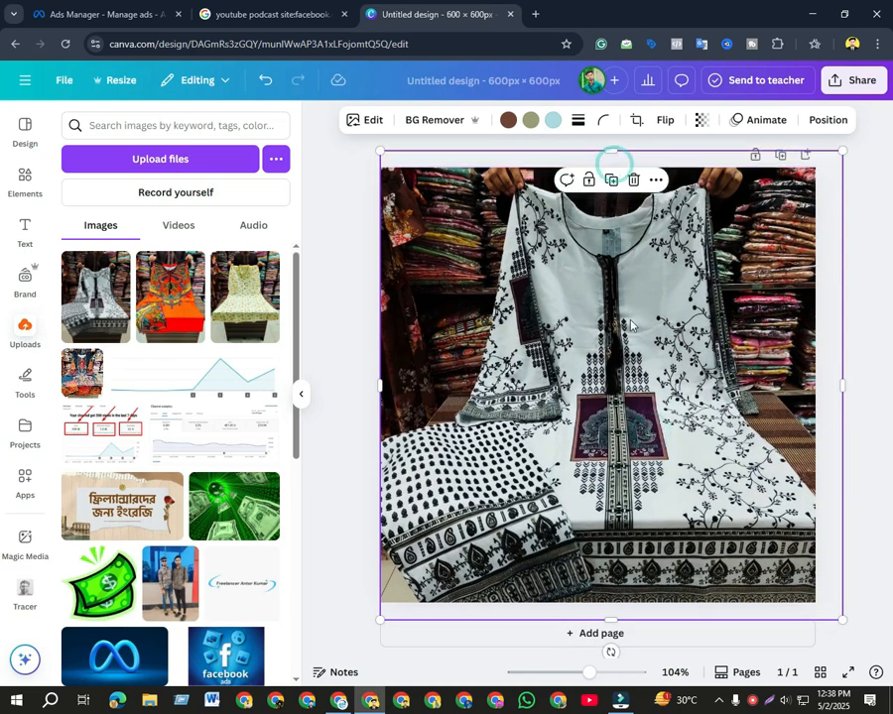
left_click(350, 431)
Duplicate the first page, add the orange dress photo to the copy, and delete the black-and-white photo there
left_click(780, 155)
left_click(171, 298)
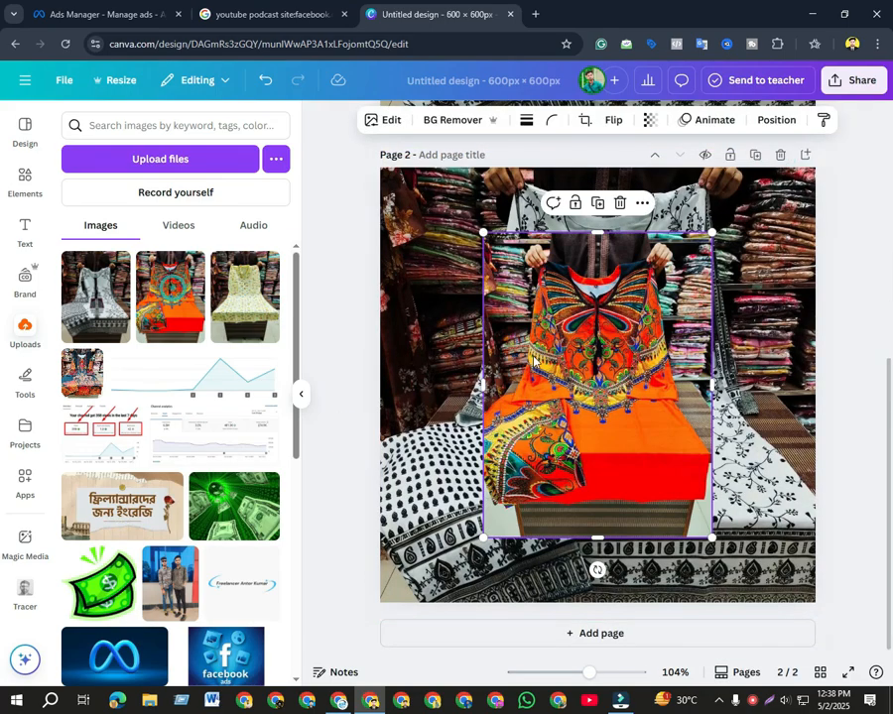
left_click(440, 277)
left_click(632, 181)
Enlarge the orange dress photo to cover the whole of page 2
left_click(584, 319)
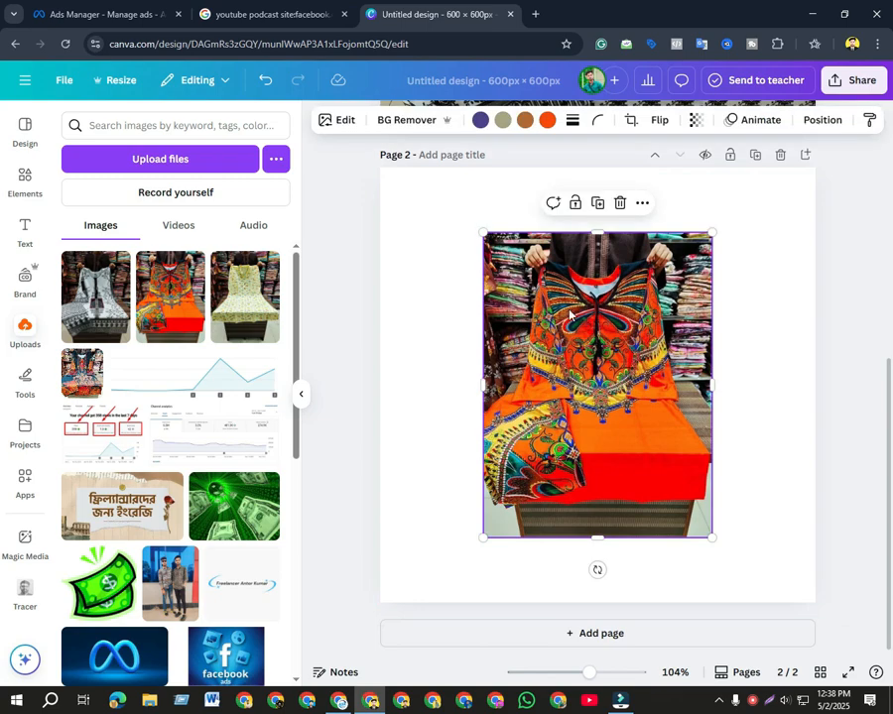
left_click_drag(484, 237, 426, 158)
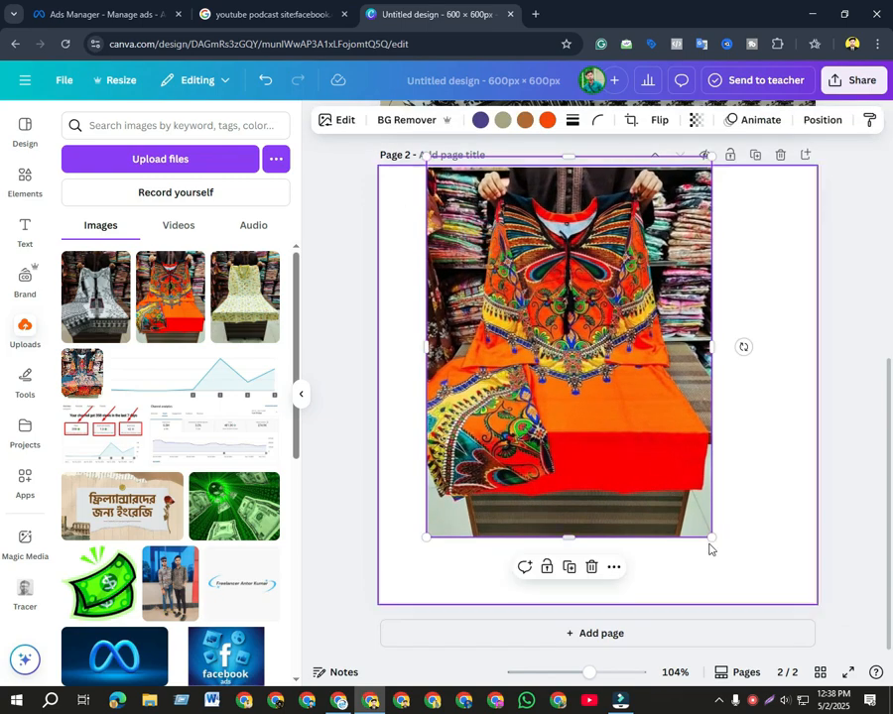
left_click_drag(711, 538, 773, 616)
left_click_drag(770, 390, 824, 387)
left_click_drag(422, 383, 374, 367)
left_click(352, 340)
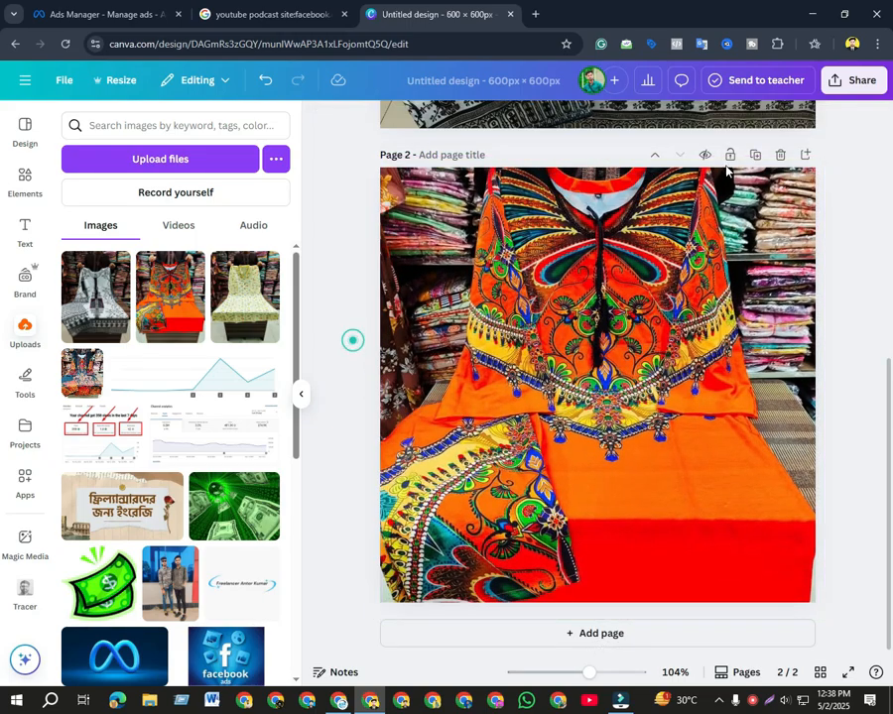
Duplicate page 2, add the black-and-white dress photo to the copy, and delete the orange dress photo there
left_click(753, 155)
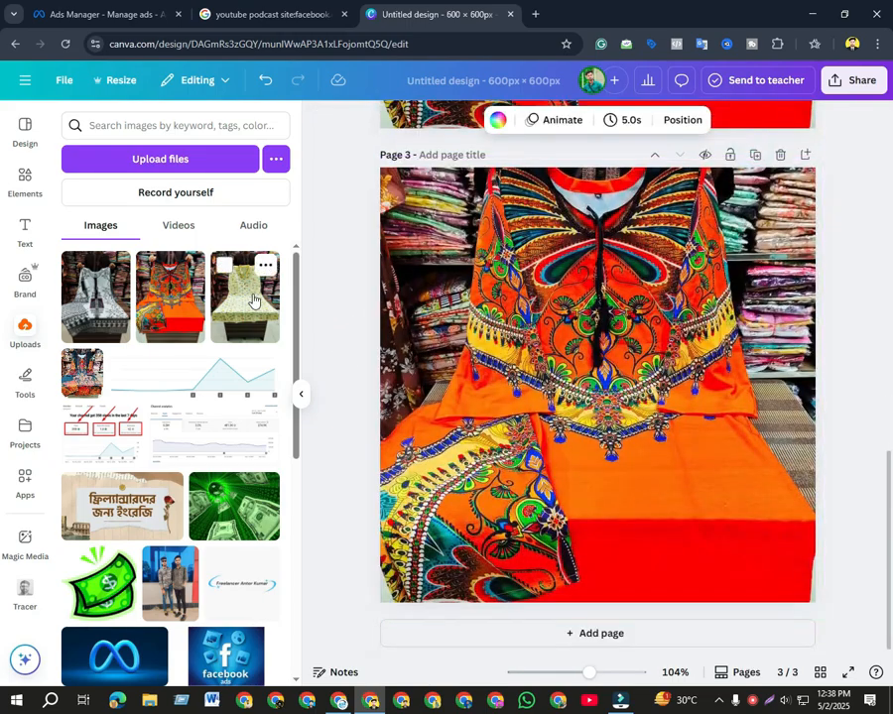
left_click(95, 303)
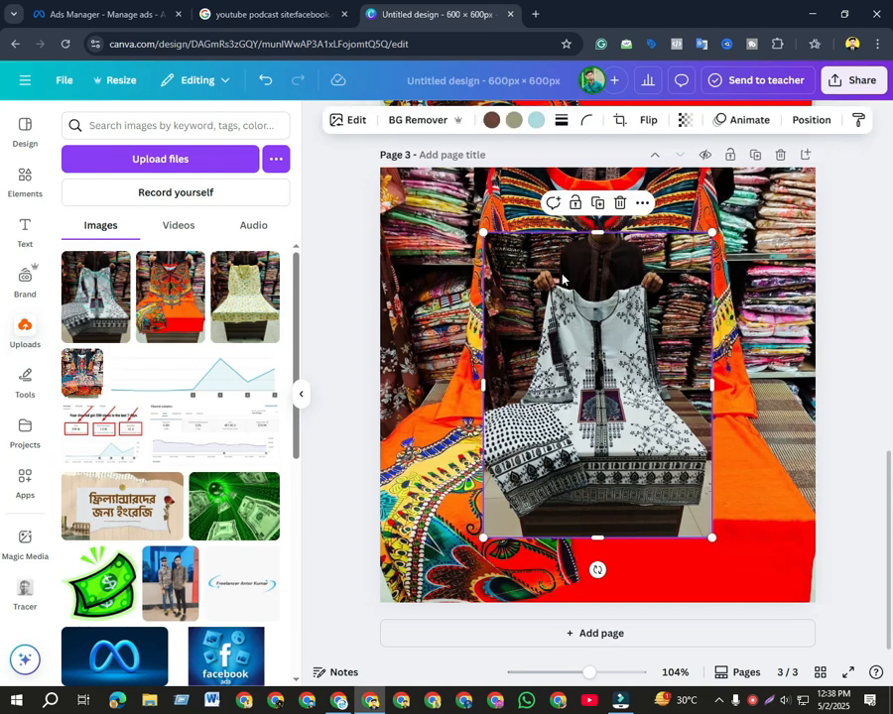
left_click(664, 164)
left_click(693, 162)
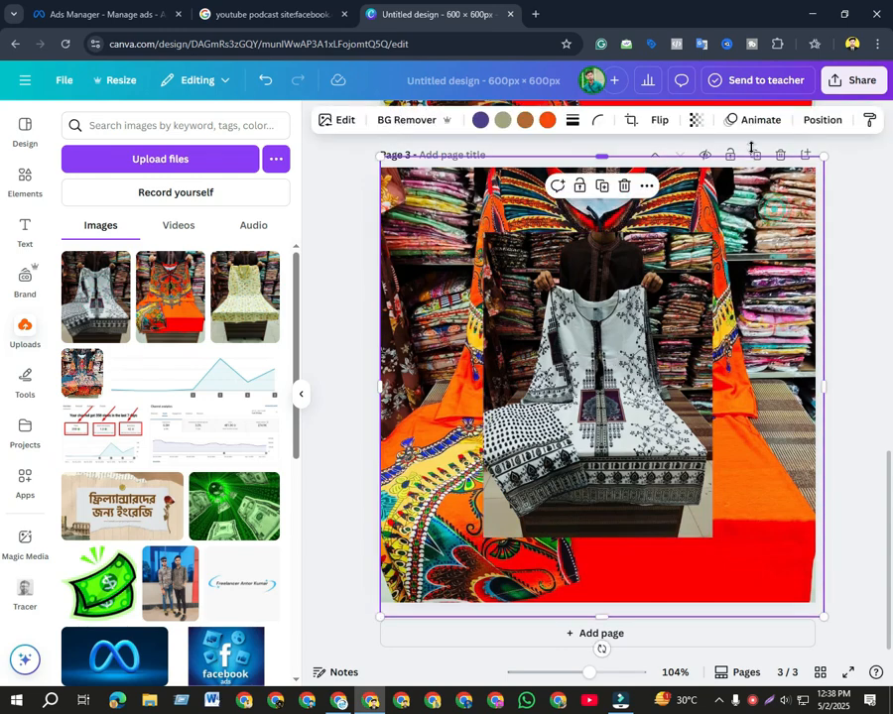
left_click(621, 186)
Enlarge and widen the black-and-white dress photo to cover the whole of page 3
left_click(551, 274)
left_click_drag(484, 232, 424, 153)
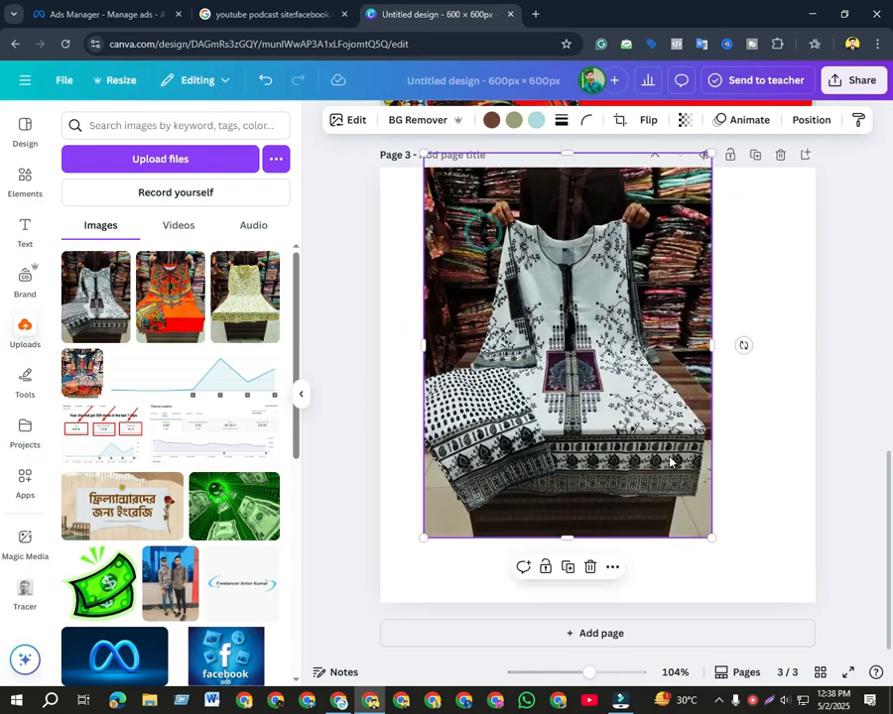
left_click_drag(709, 537, 771, 616)
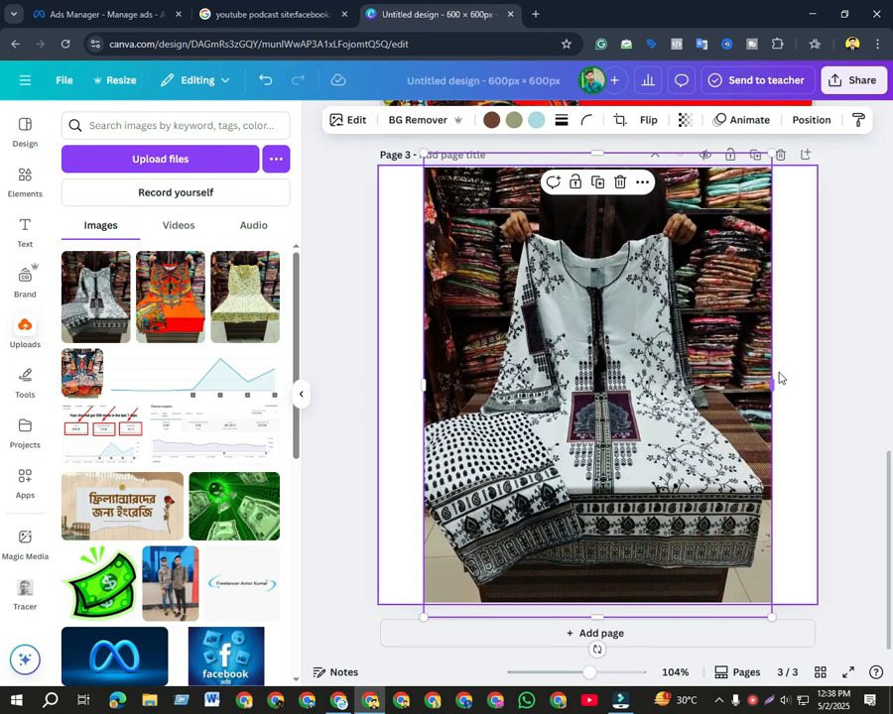
left_click_drag(771, 384, 815, 379)
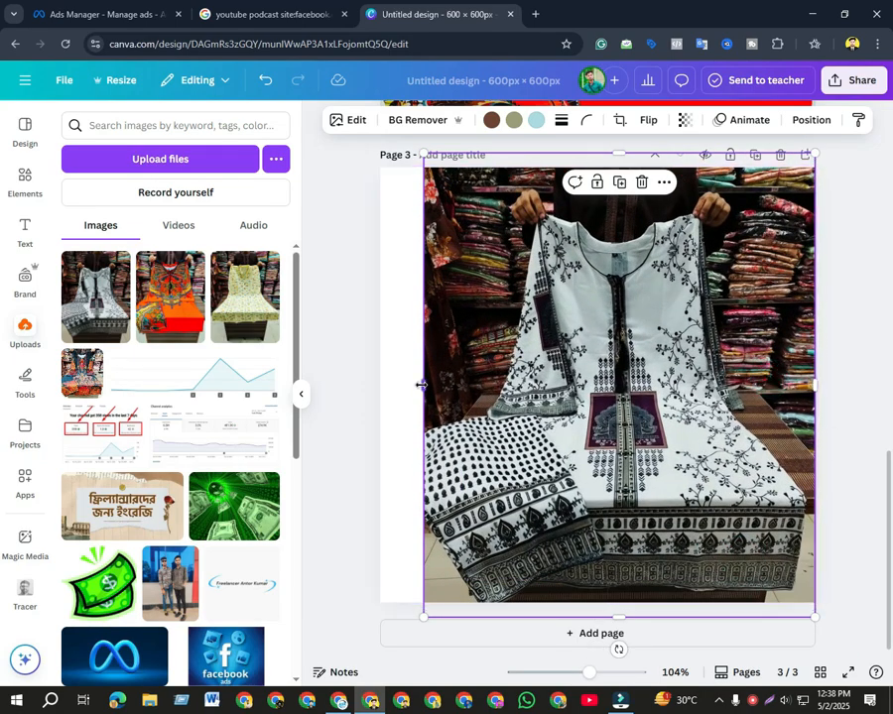
left_click_drag(424, 385, 375, 385)
Download only page 1 of the design as a PNG
scroll(343, 322, "up", 10)
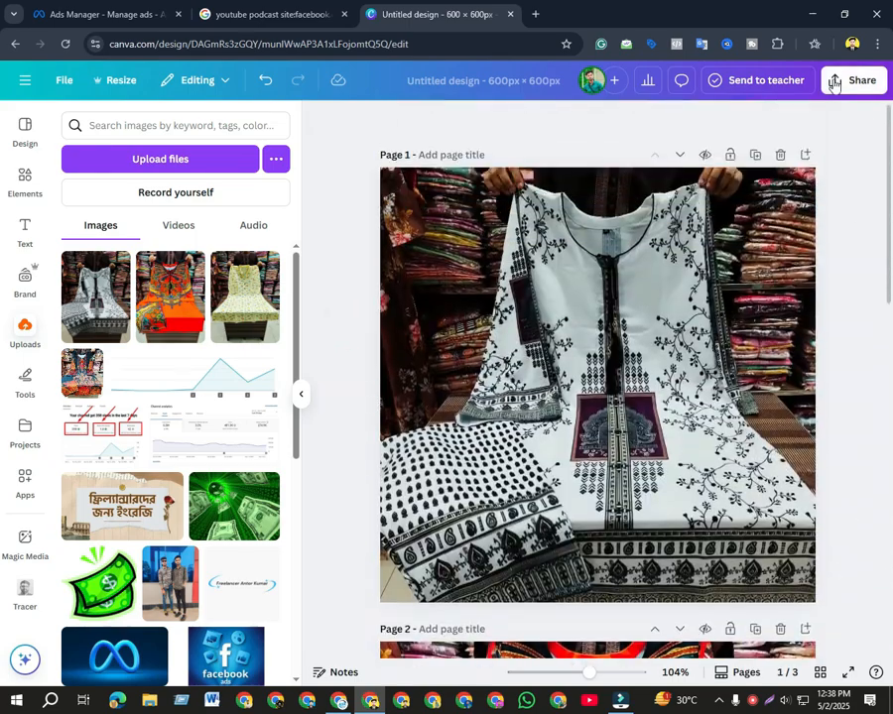
left_click(834, 83)
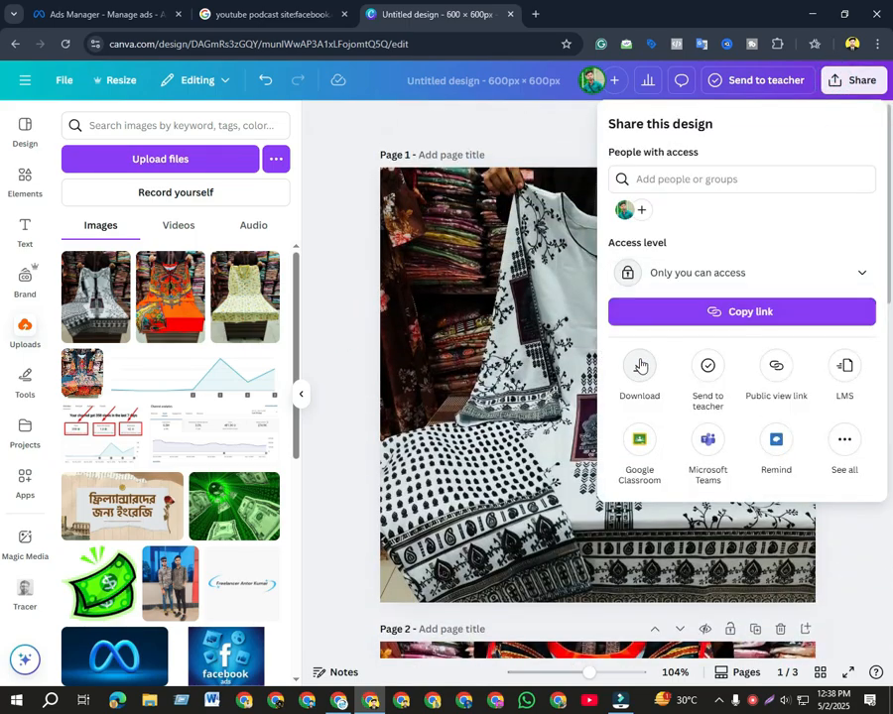
left_click(640, 363)
left_click(672, 371)
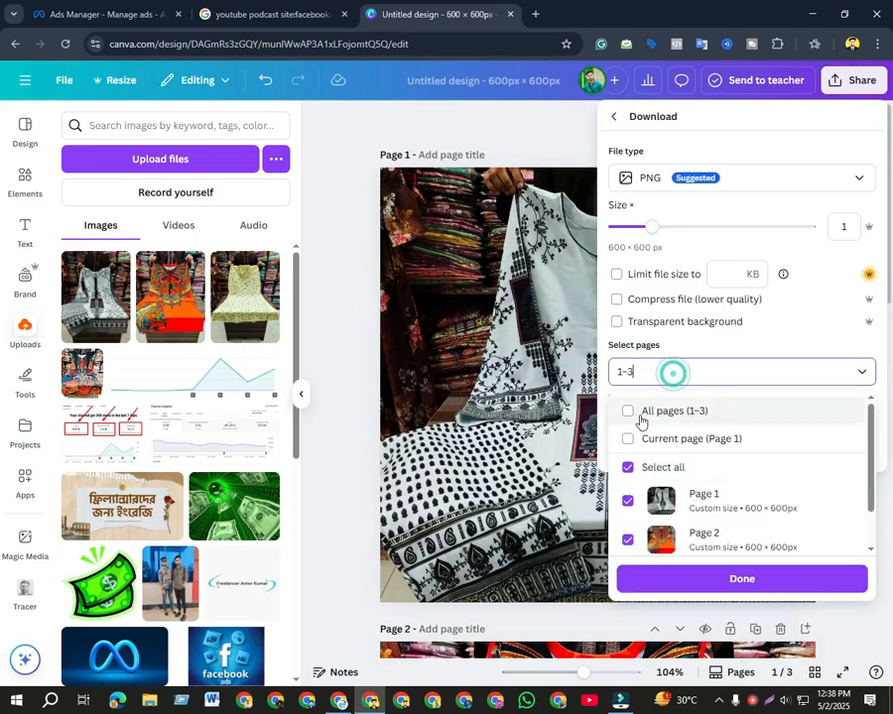
left_click(629, 413)
left_click(628, 499)
left_click(662, 579)
left_click(679, 448)
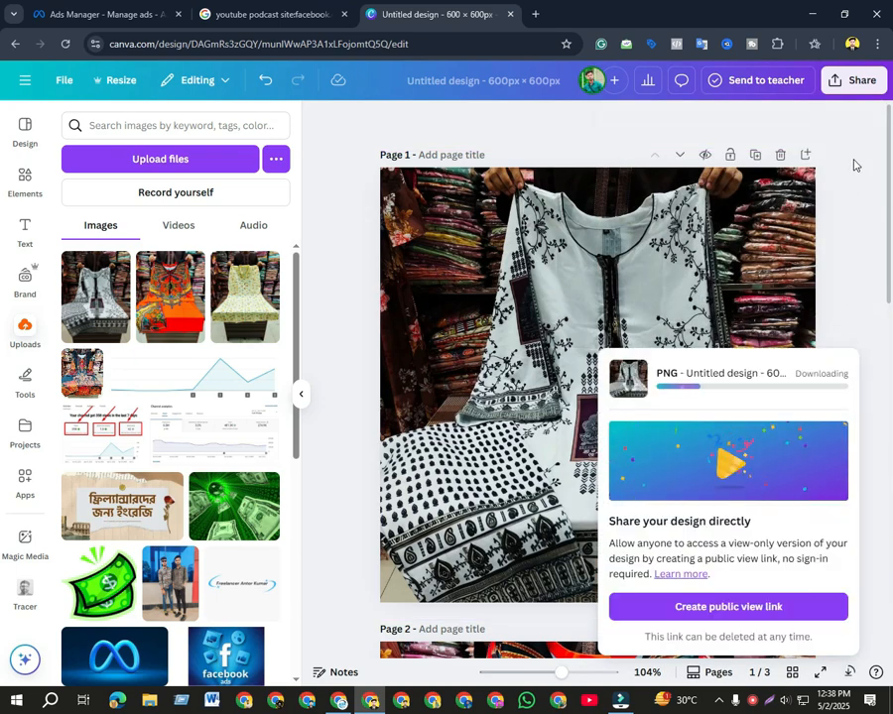
Download only page 2 of the design as a PNG
left_click(852, 84)
left_click(649, 383)
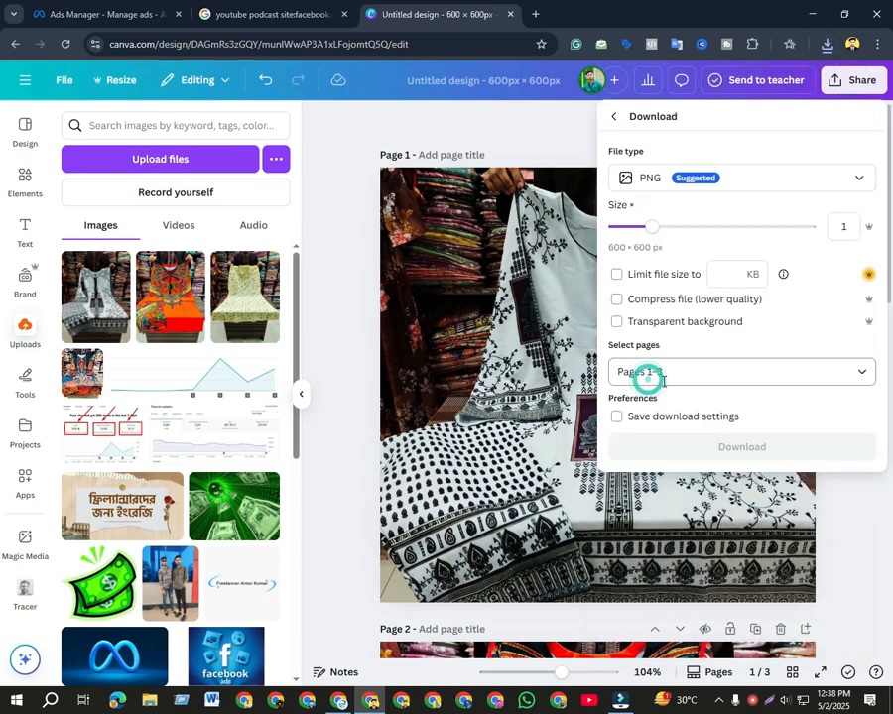
left_click(674, 377)
left_click(628, 411)
scroll(635, 501, "down", 1)
left_click(664, 581)
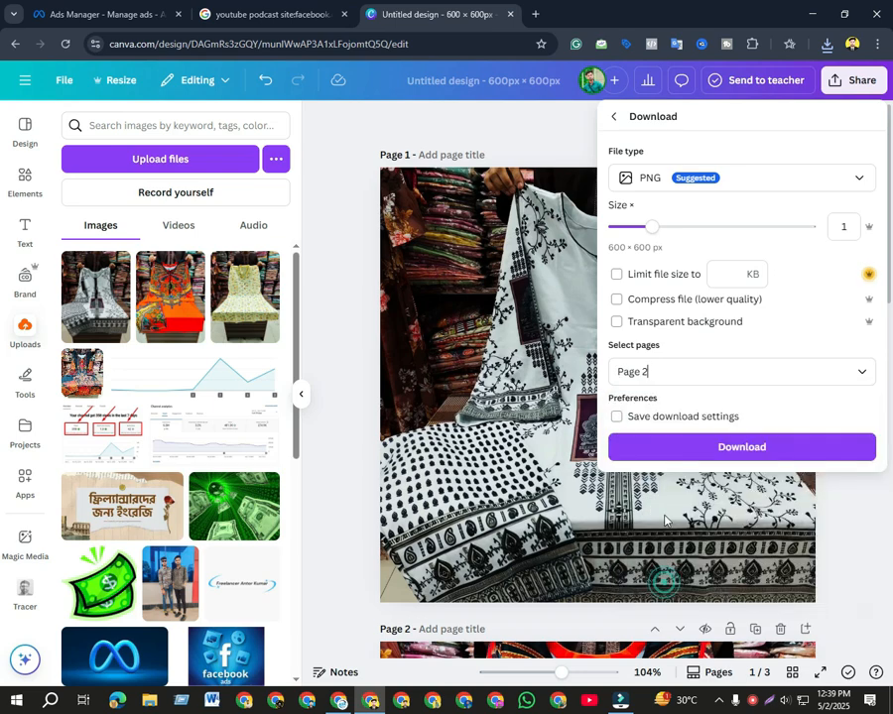
left_click(674, 452)
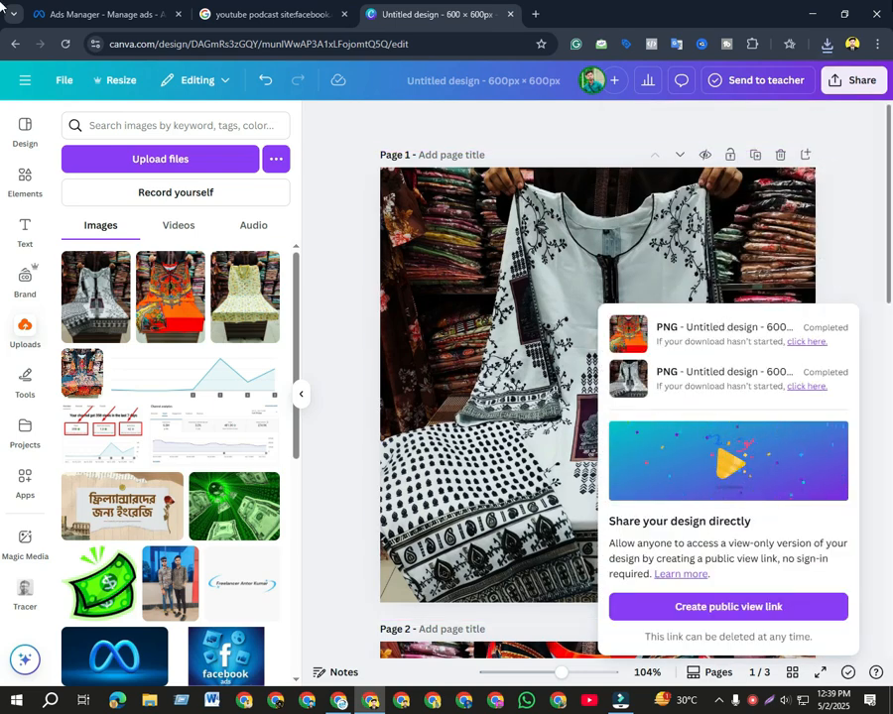
Download only page 3 of the design as a PNG
left_click(835, 83)
left_click(637, 382)
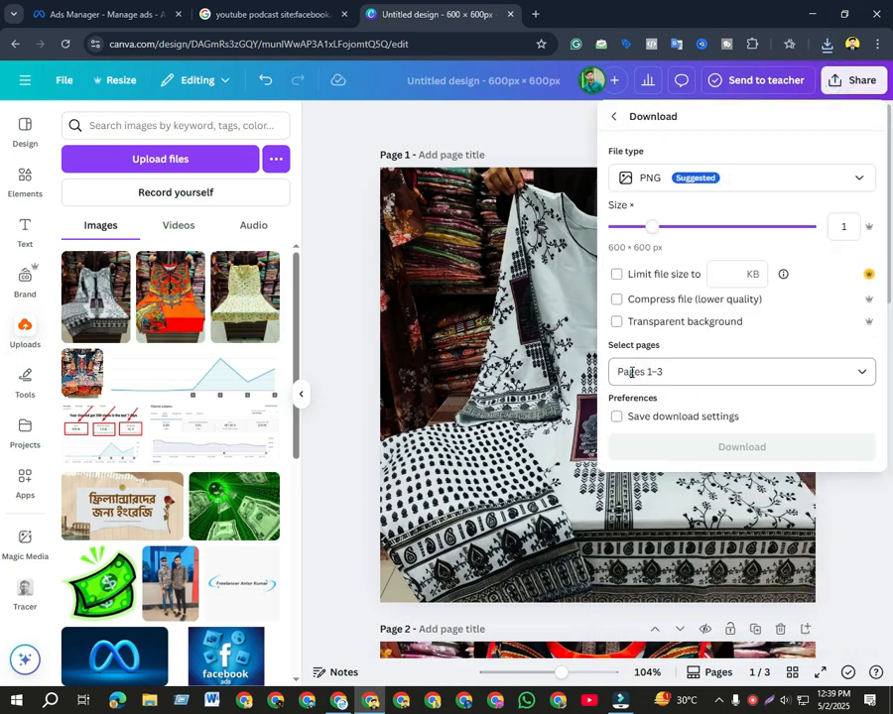
left_click(670, 375)
left_click(627, 407)
scroll(623, 523, "down", 2)
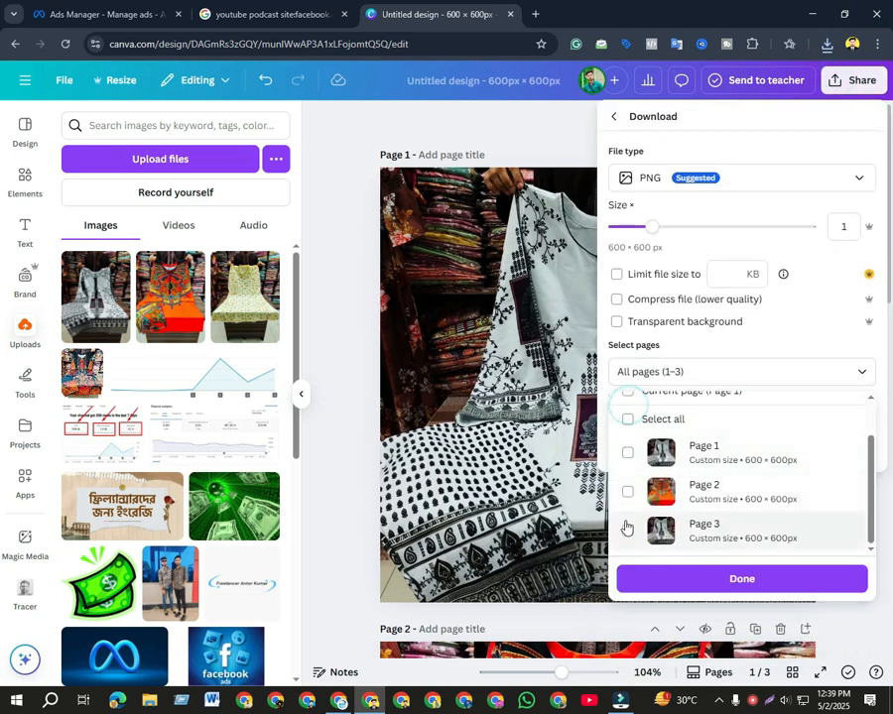
left_click(626, 537)
left_click(650, 582)
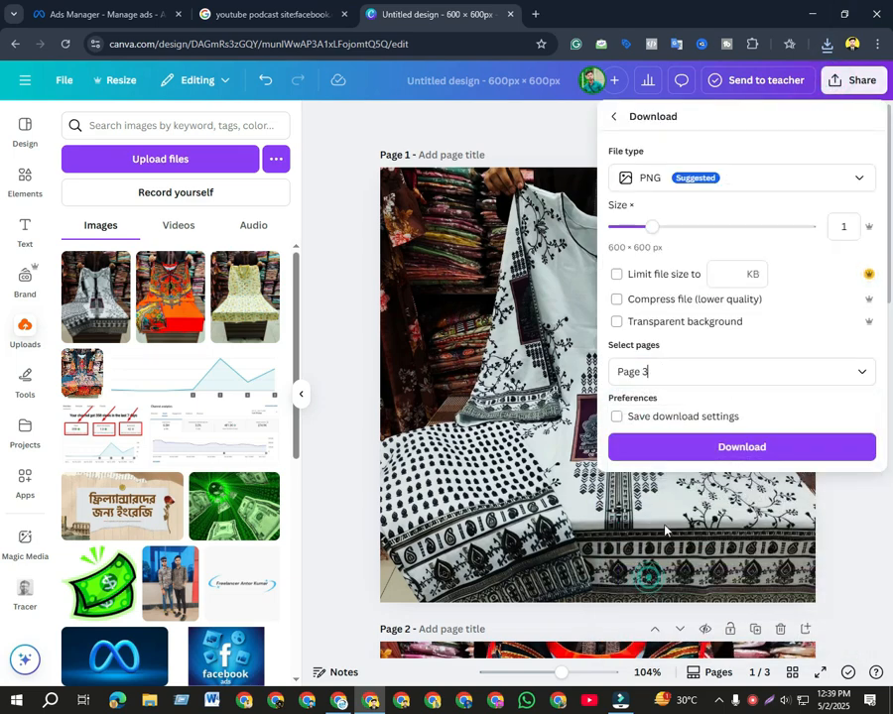
left_click(701, 446)
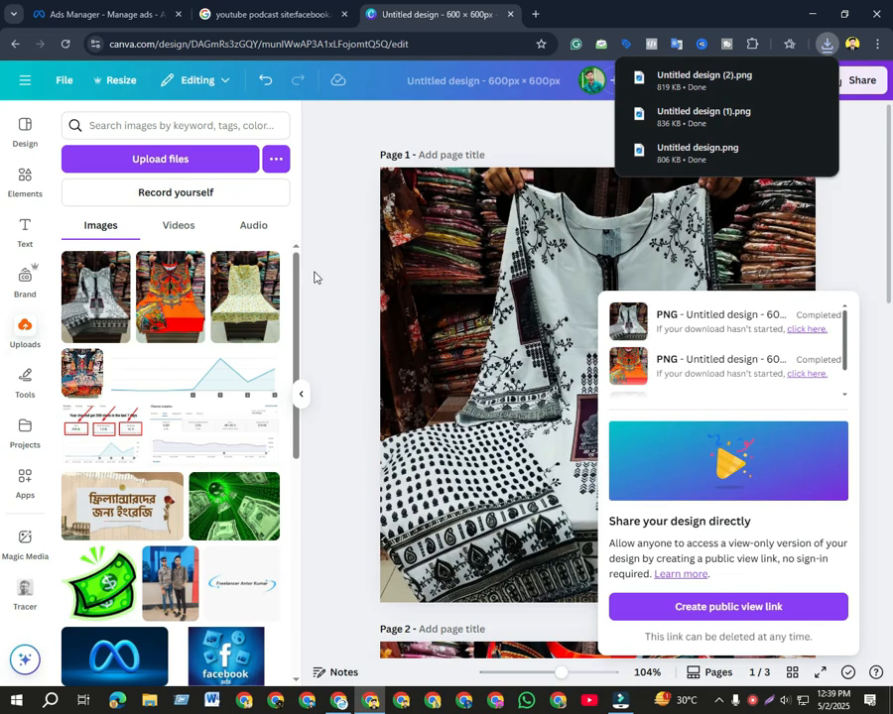
Switch to Ads Manager and upload Untitled design, Untitled design (1) and Untitled design (2) from Downloads to the ad's media
left_click(146, 22)
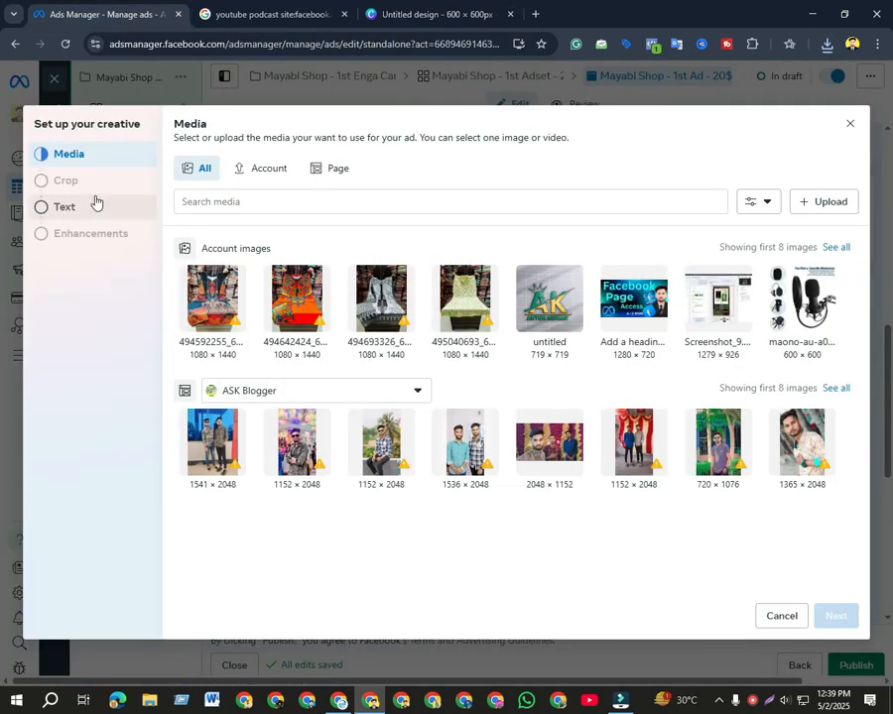
left_click(824, 201)
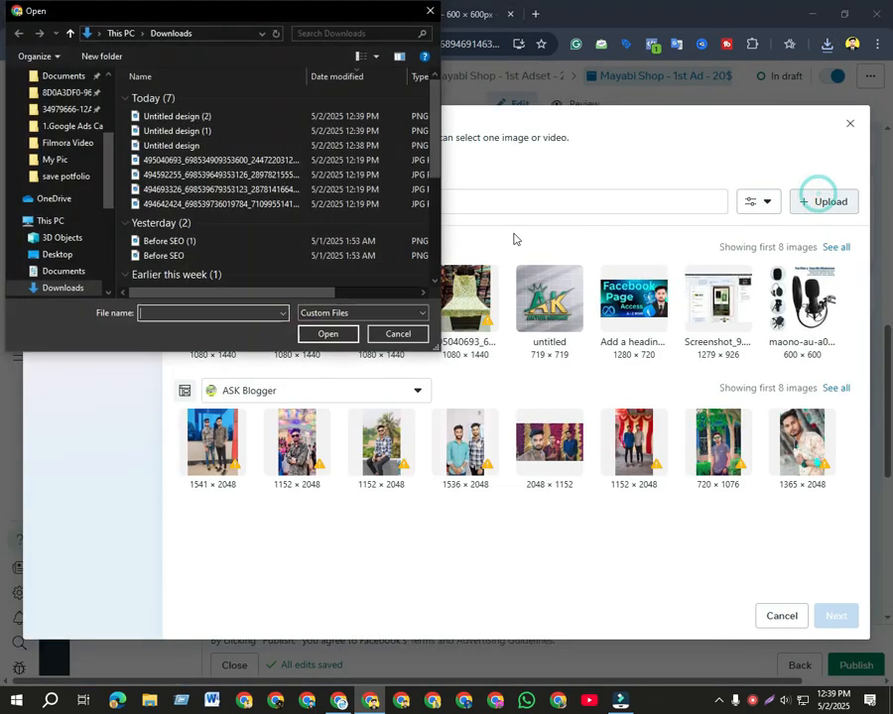
left_click(215, 117)
left_click(212, 133, "ctrl")
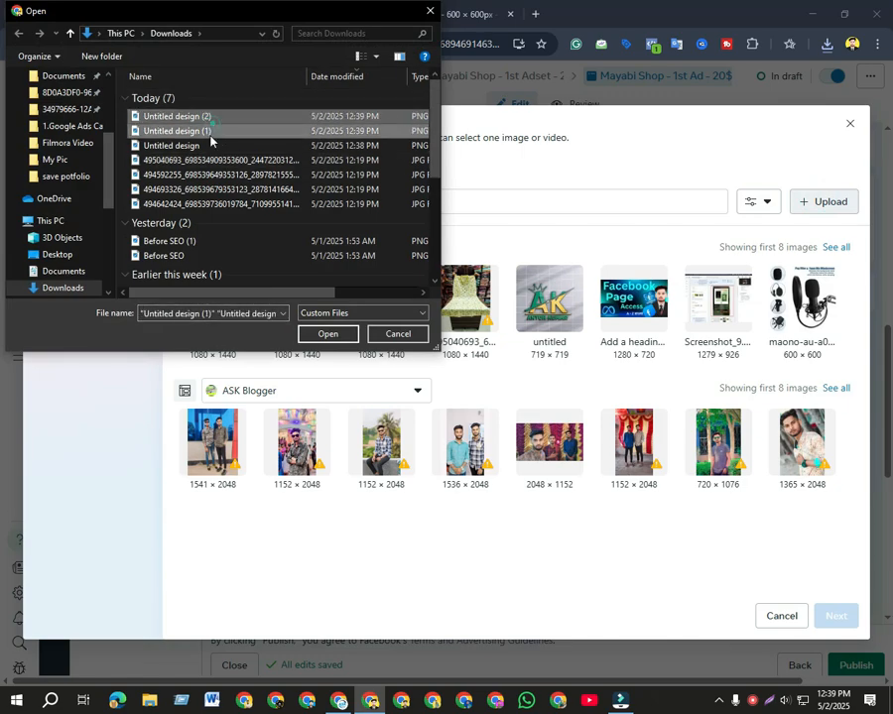
left_click(211, 147, "ctrl")
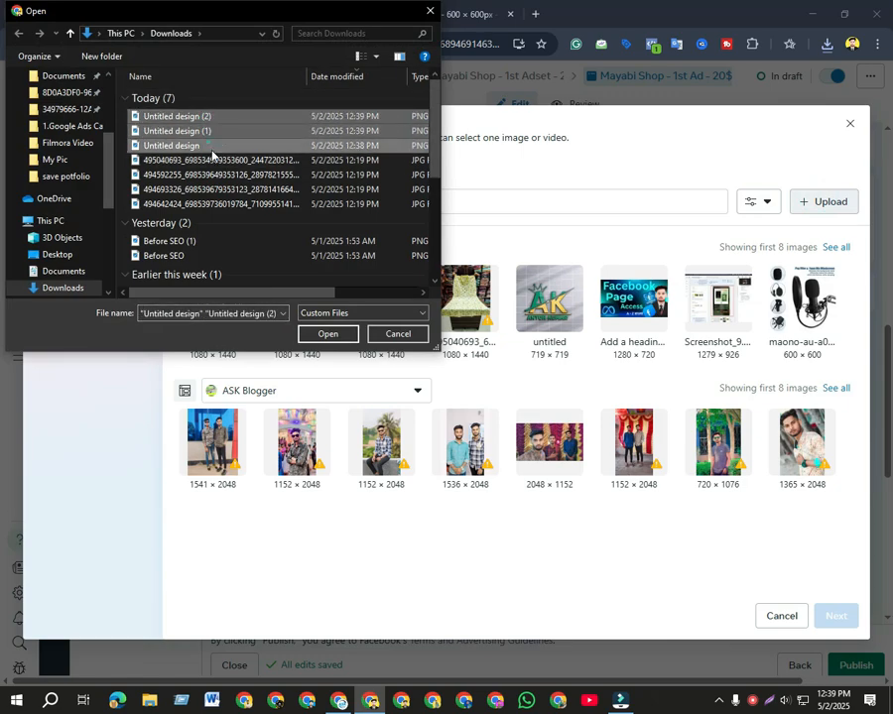
left_click(338, 340)
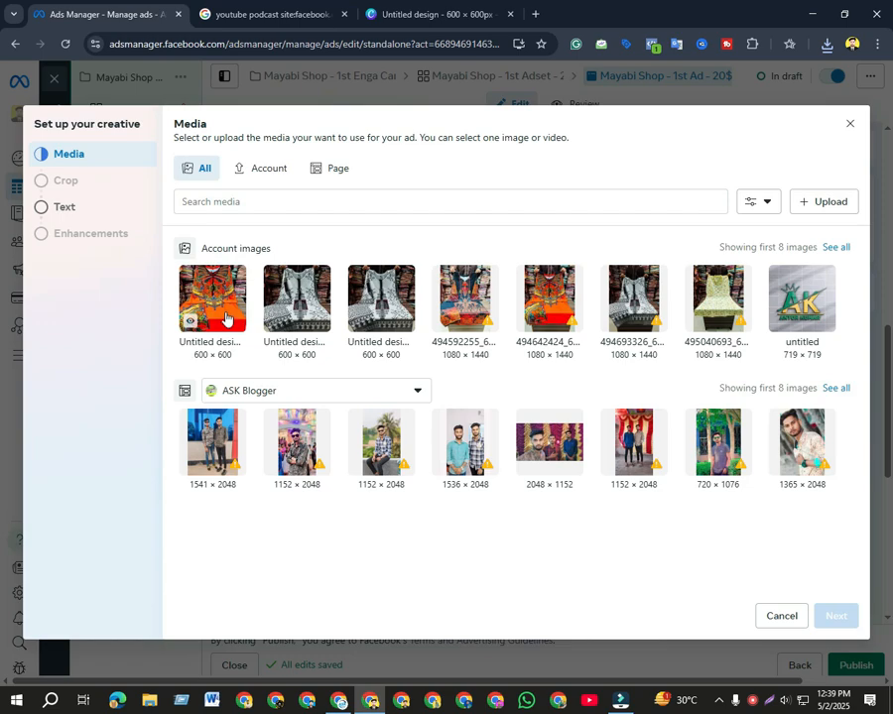
Choose the 600 × 600 orange dress image as the ad media, accept the suggested placement crops, and continue to the ad text
left_click(226, 319)
left_click(833, 616)
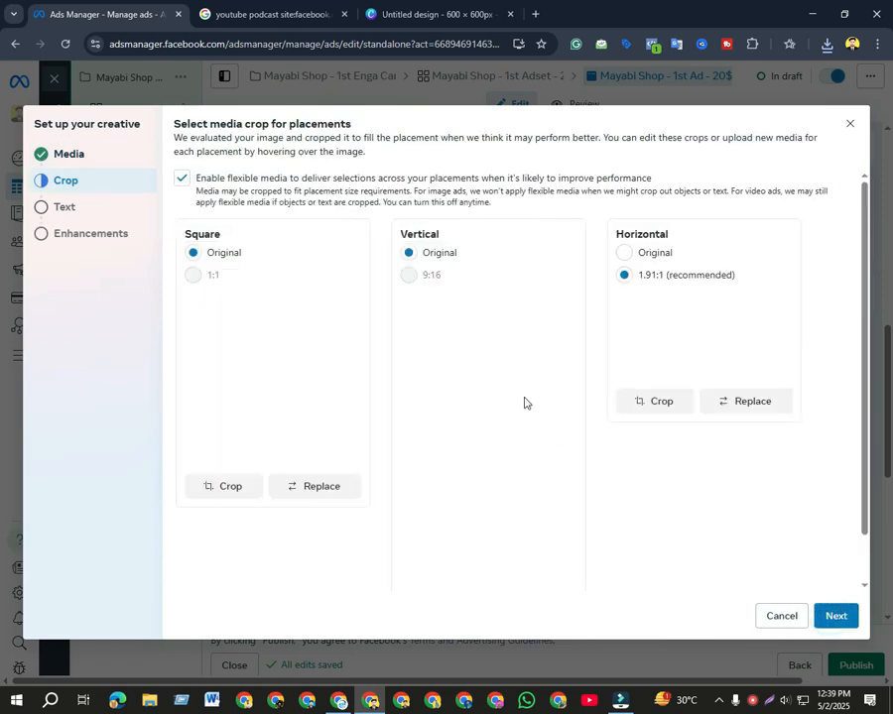
left_click(832, 615)
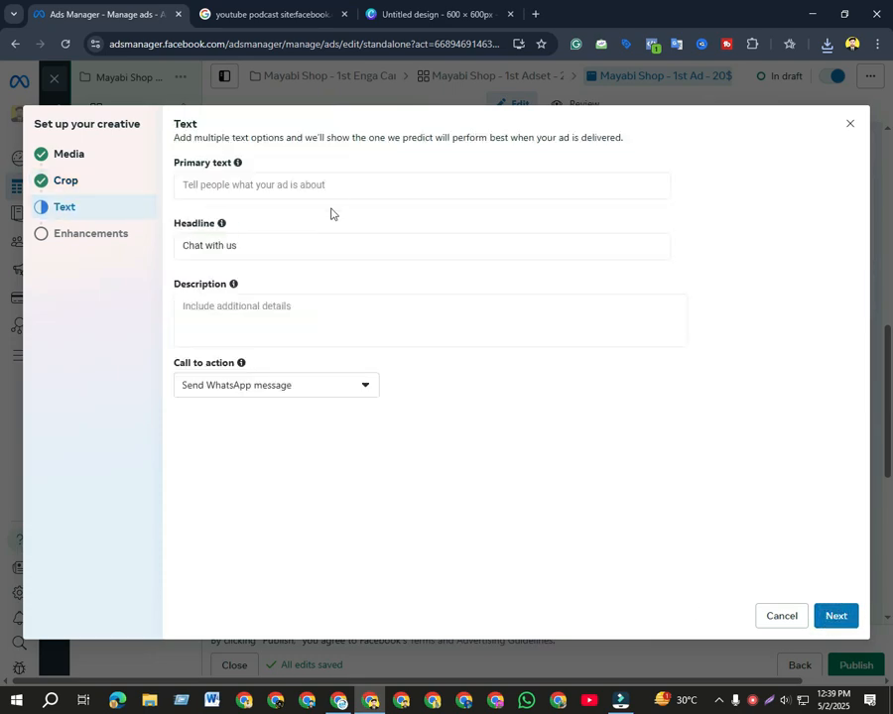
Switch to the Mayabi Shop Facebook page, show the newest post's full English translation, and copy its text
left_click(334, 184)
left_click(344, 703)
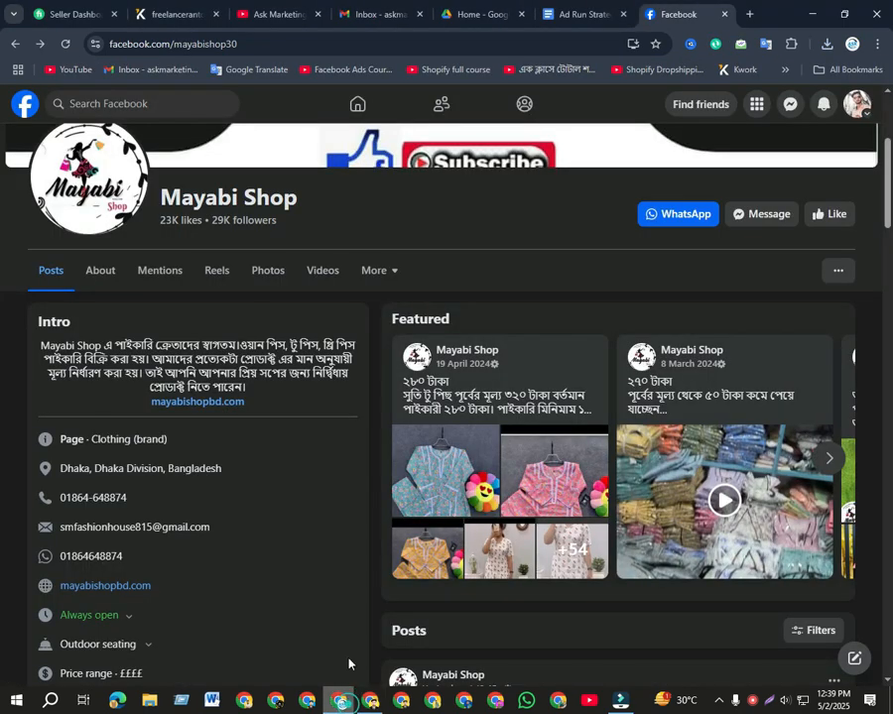
scroll(390, 480, "down", 5)
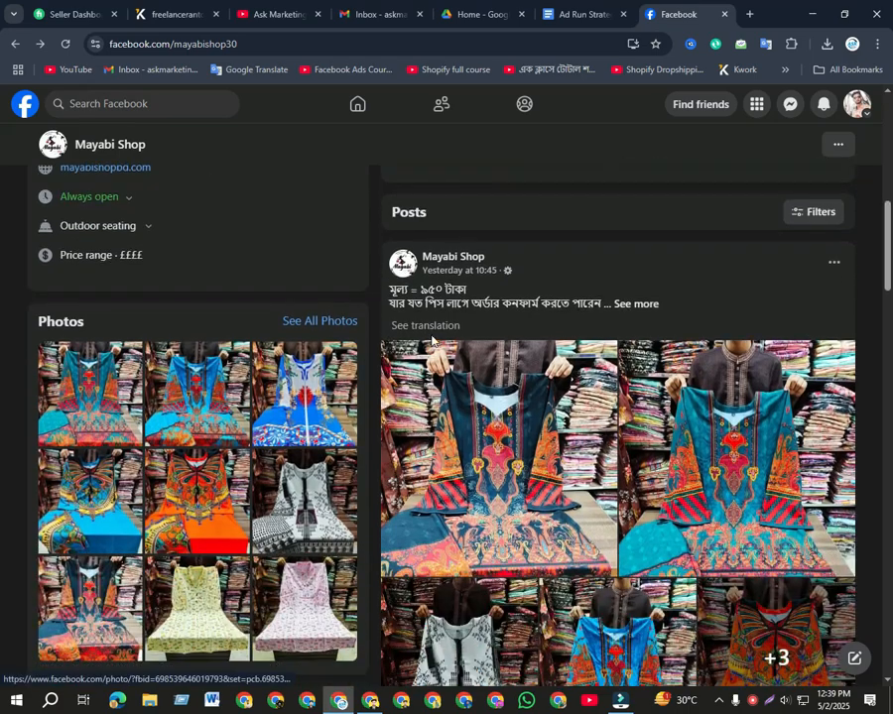
left_click(427, 326)
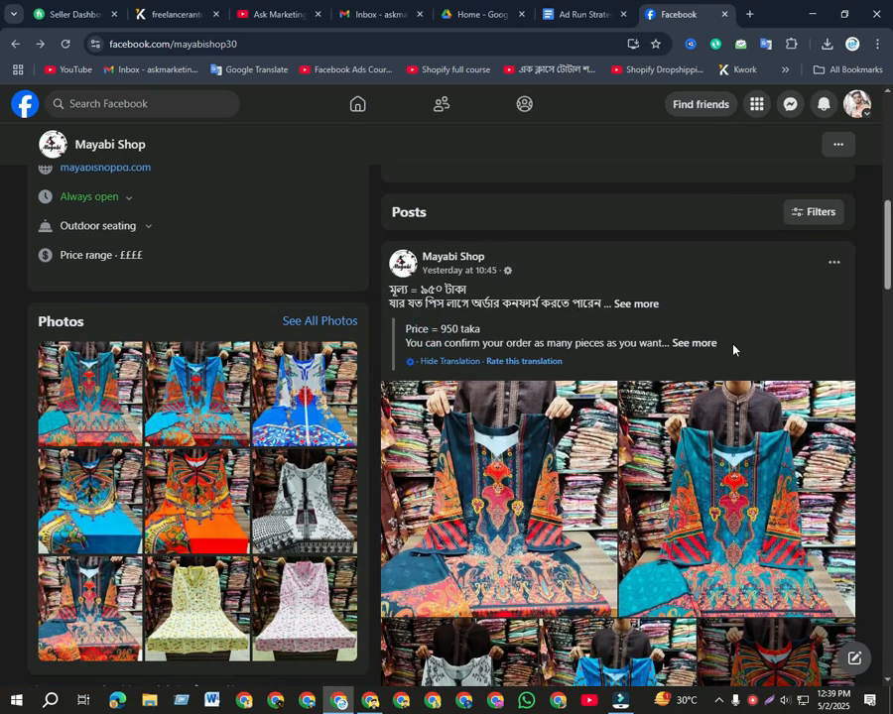
left_click(691, 343)
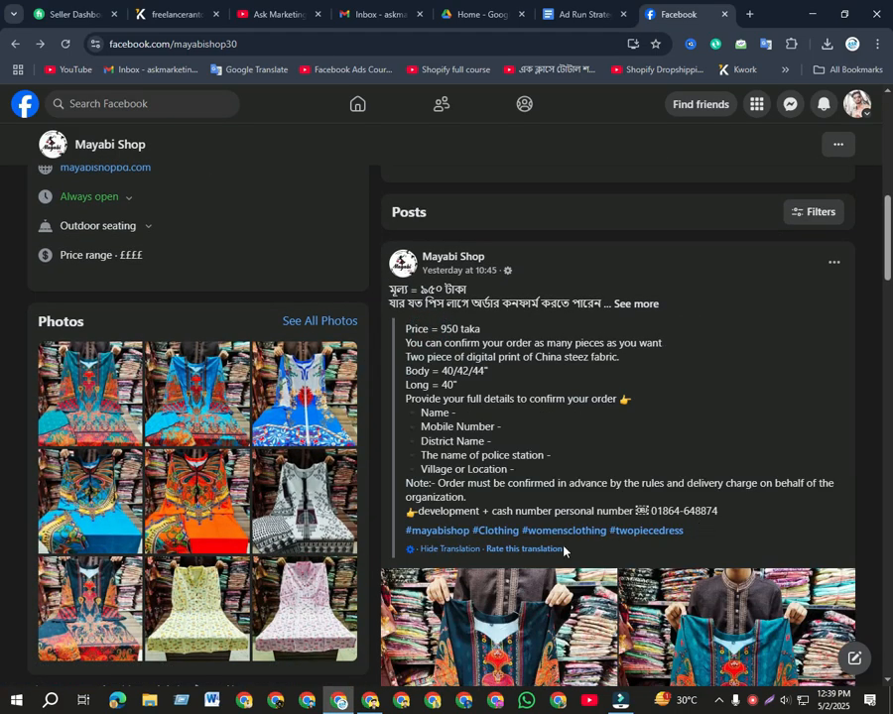
left_click_drag(714, 528, 393, 289)
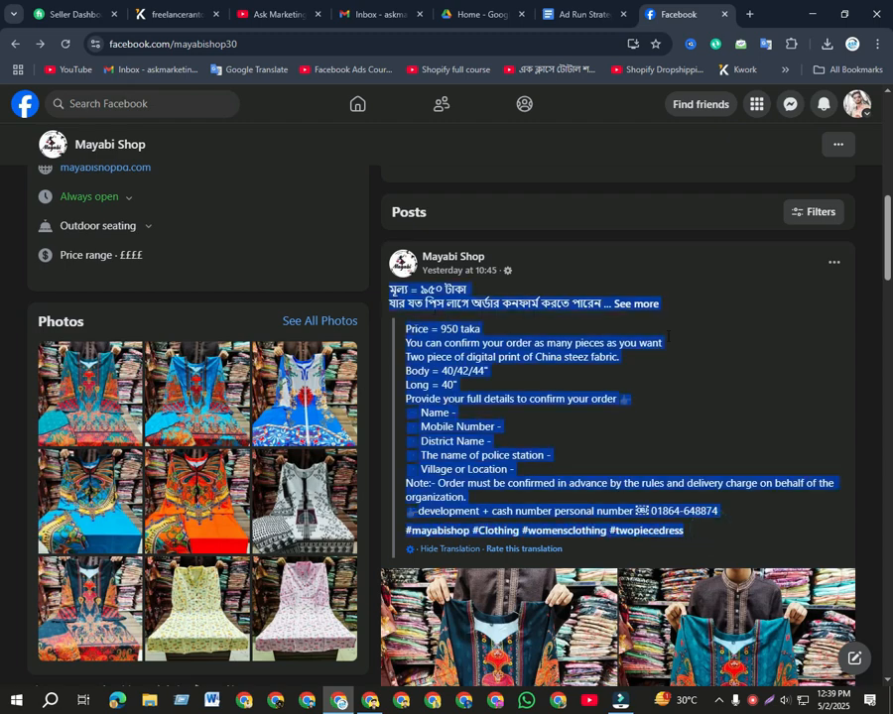
left_click(763, 340)
Return to Ads Manager and paste the copied product text into the ad's description
left_click(371, 701)
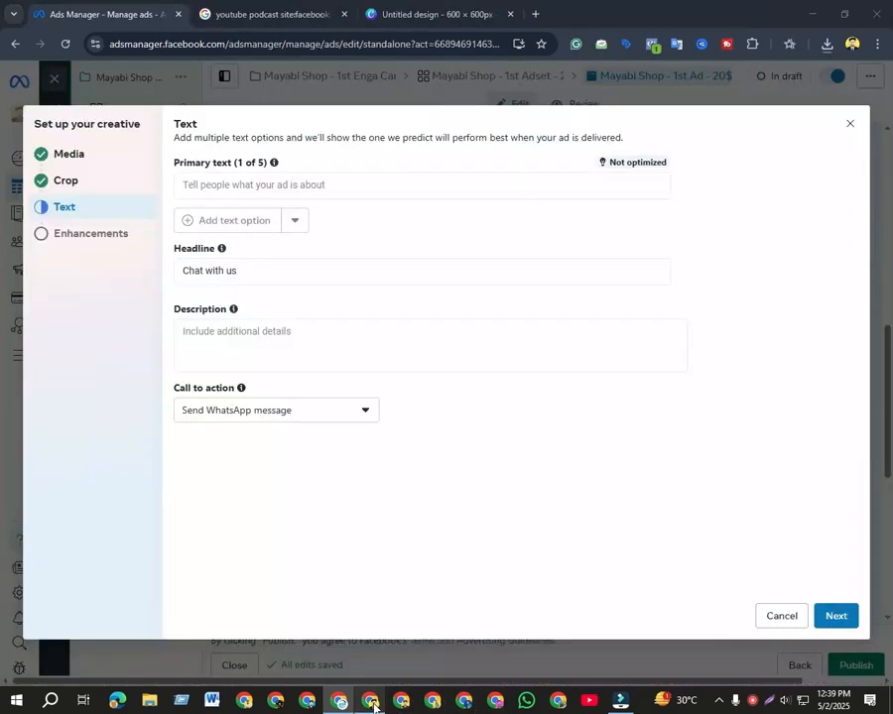
left_click(240, 339)
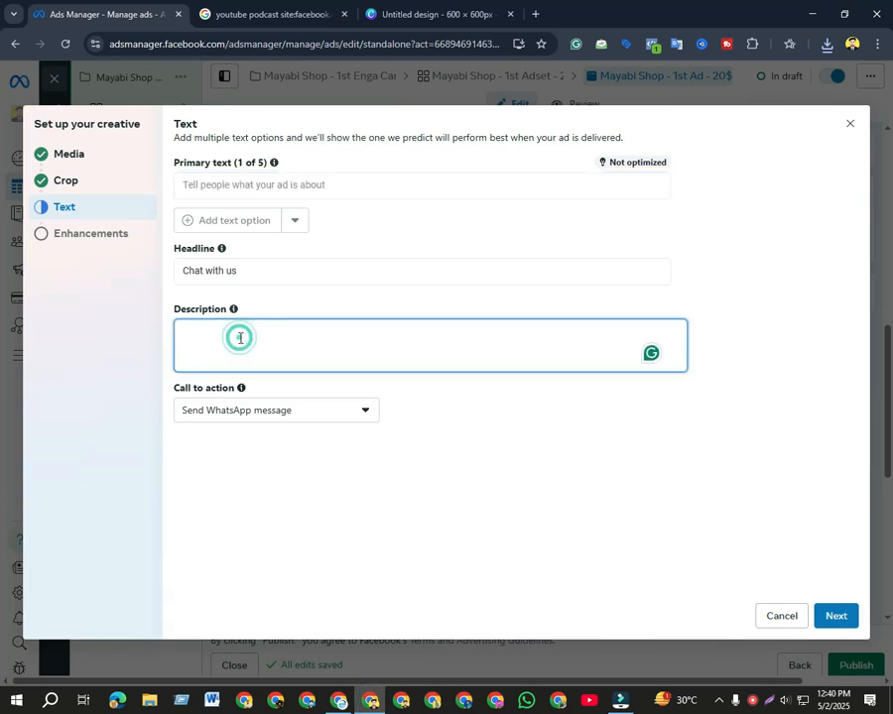
key("ctrl+v")
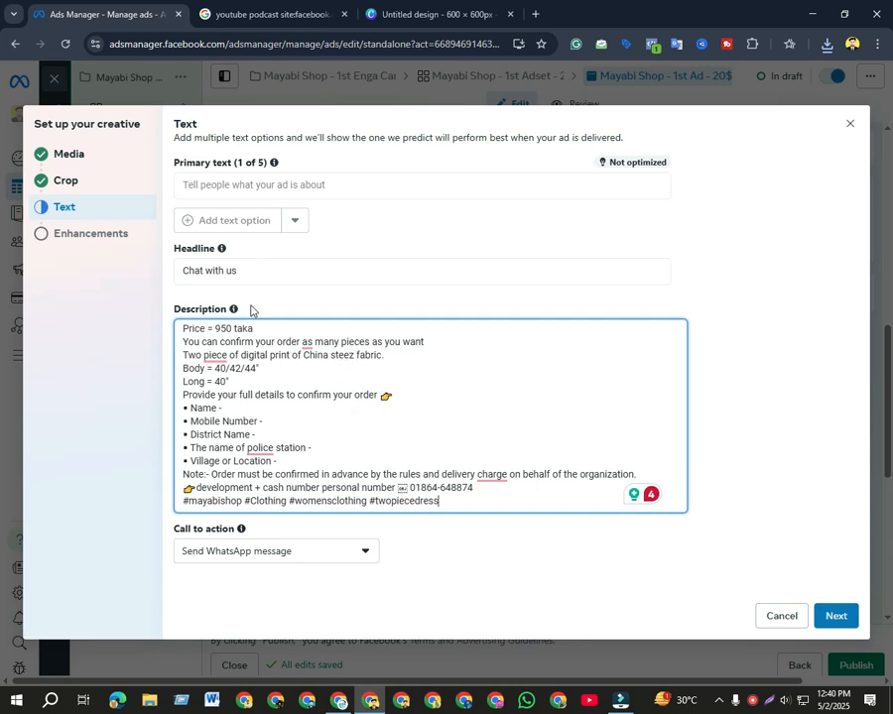
Replace the "Chat with us" headline with the copied product text and fill the primary text with the same copy
left_click(403, 266)
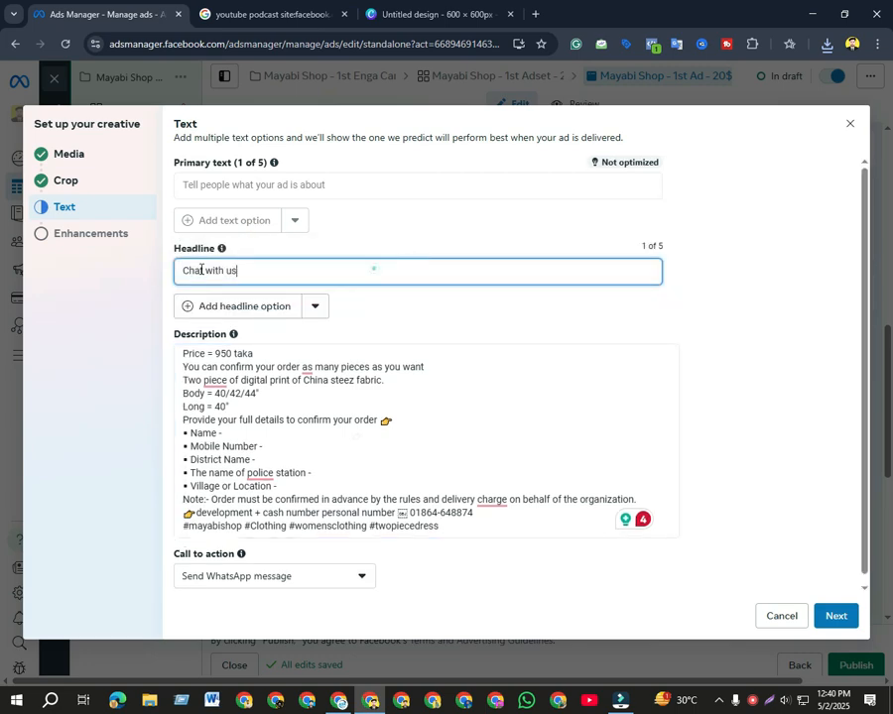
left_click_drag(374, 269, 135, 273)
key("ctrl+v")
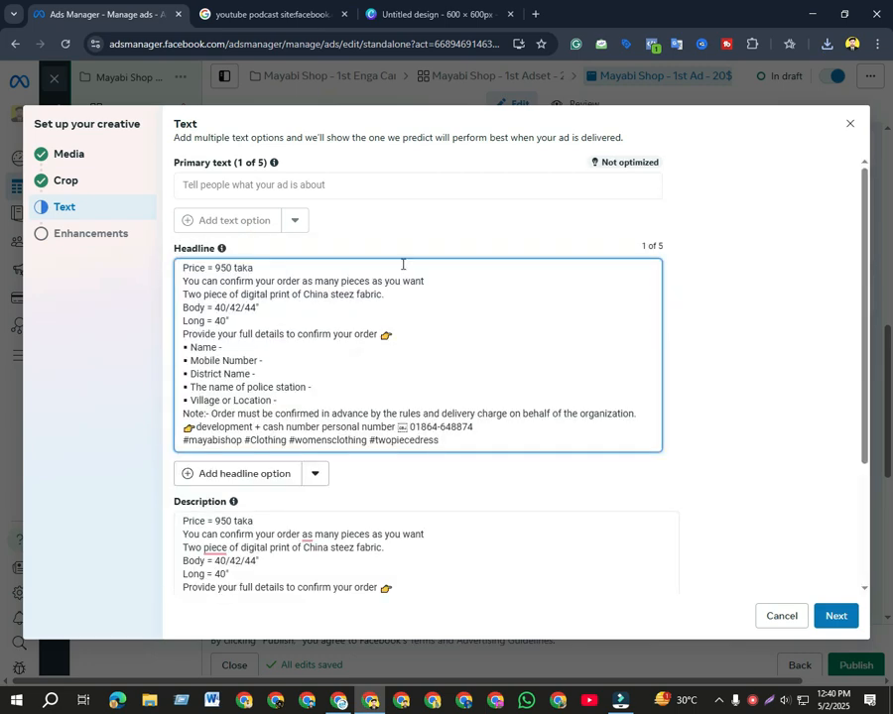
left_click(407, 185)
key("ctrl+v")
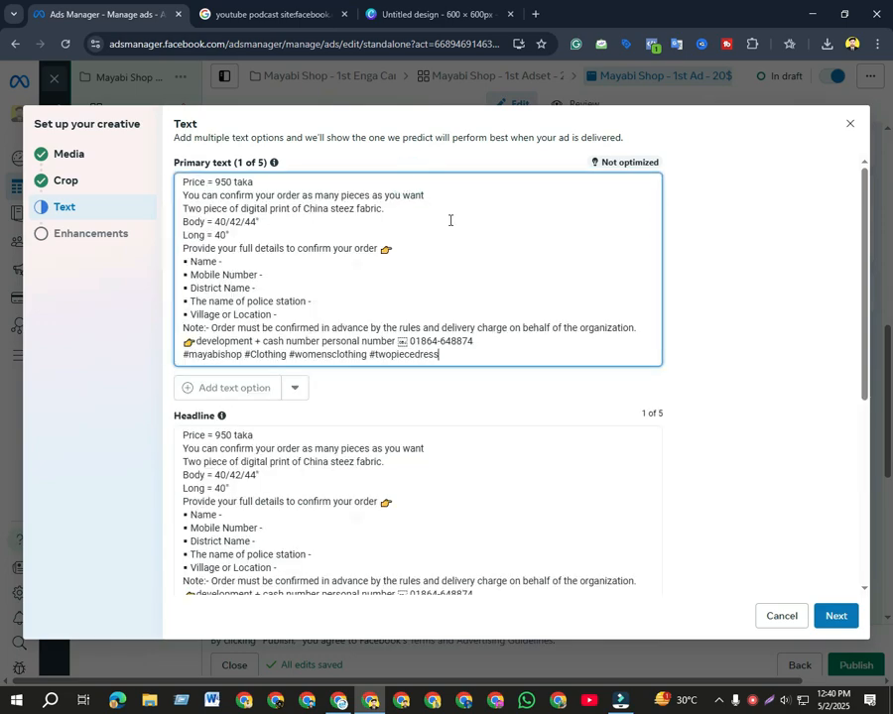
Keep "Send WhatsApp message" as the call to action and finish the creative setup with the default enhancements
left_click(815, 334)
scroll(434, 378, "down", 4)
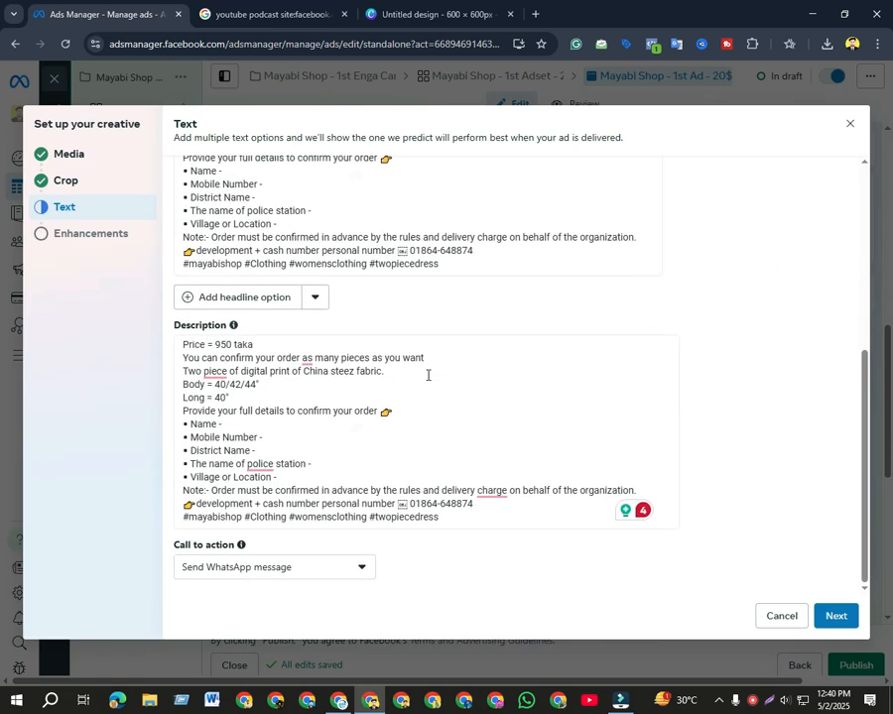
left_click(359, 568)
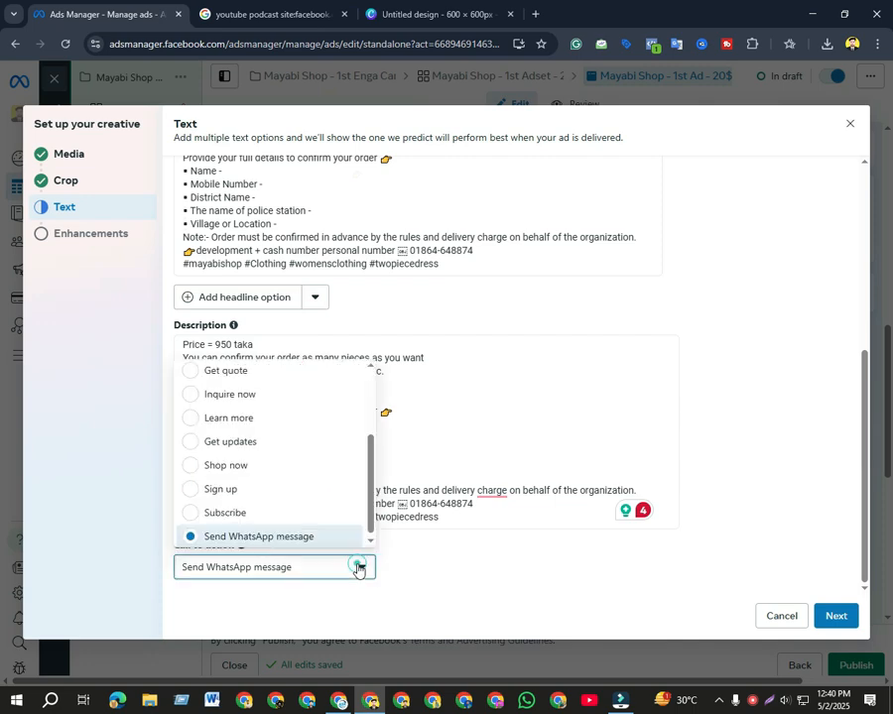
left_click(298, 537)
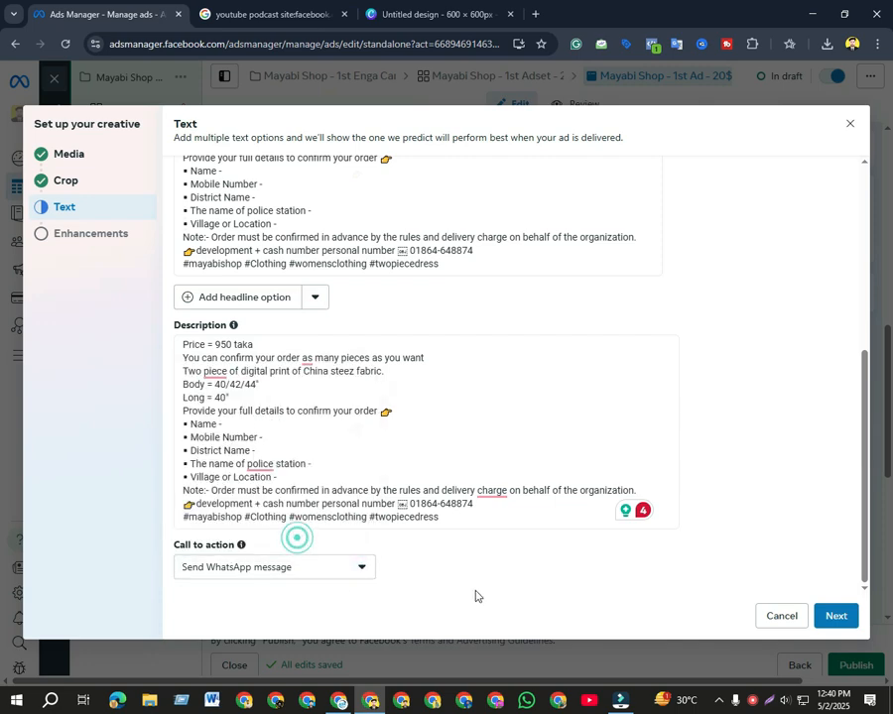
left_click(837, 617)
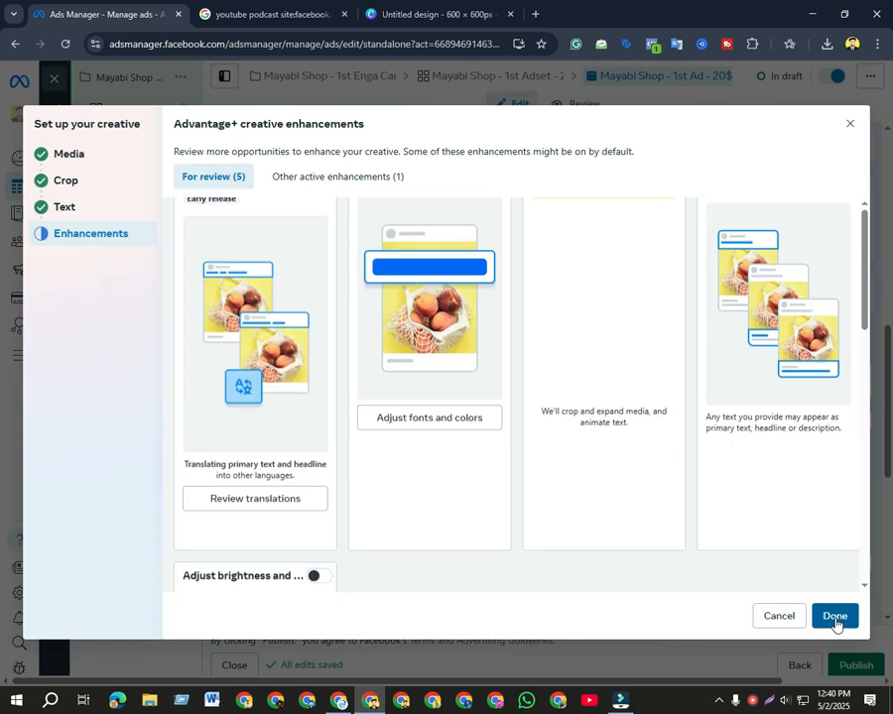
left_click(832, 615)
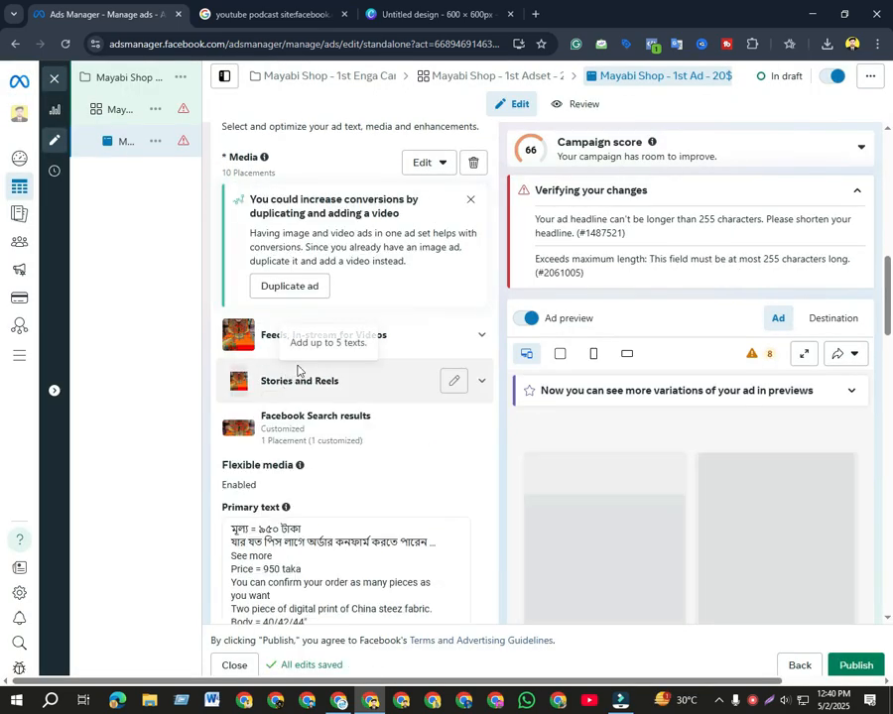
Shorten the ad headline by deleting the block from "Provide your full details to confirm your order" through the order note
scroll(294, 374, "down", 5)
scroll(307, 369, "down", 3)
scroll(323, 375, "up", 4)
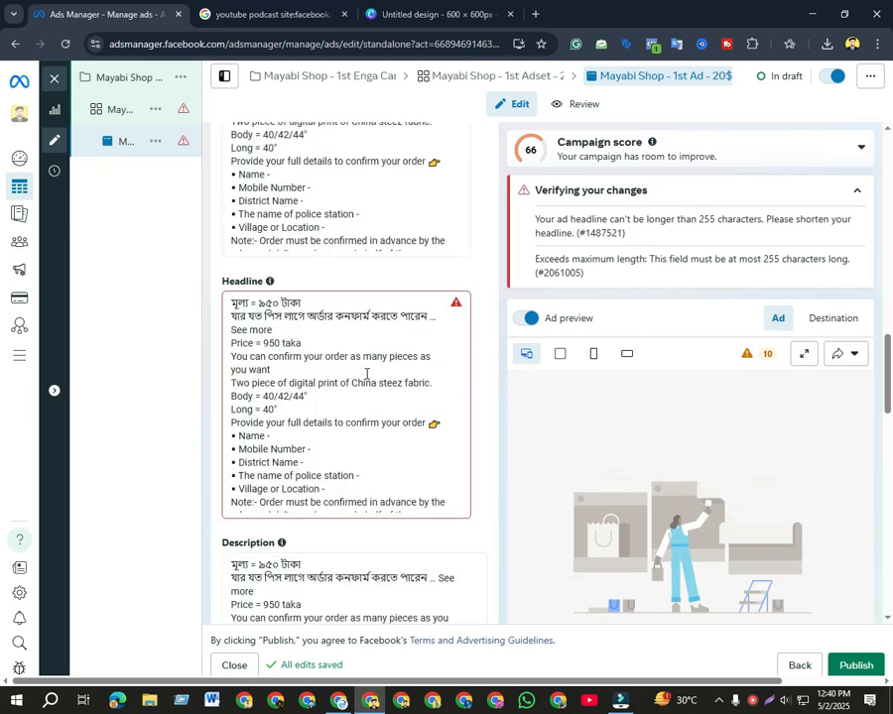
scroll(340, 465, "down", 2)
left_click(340, 465)
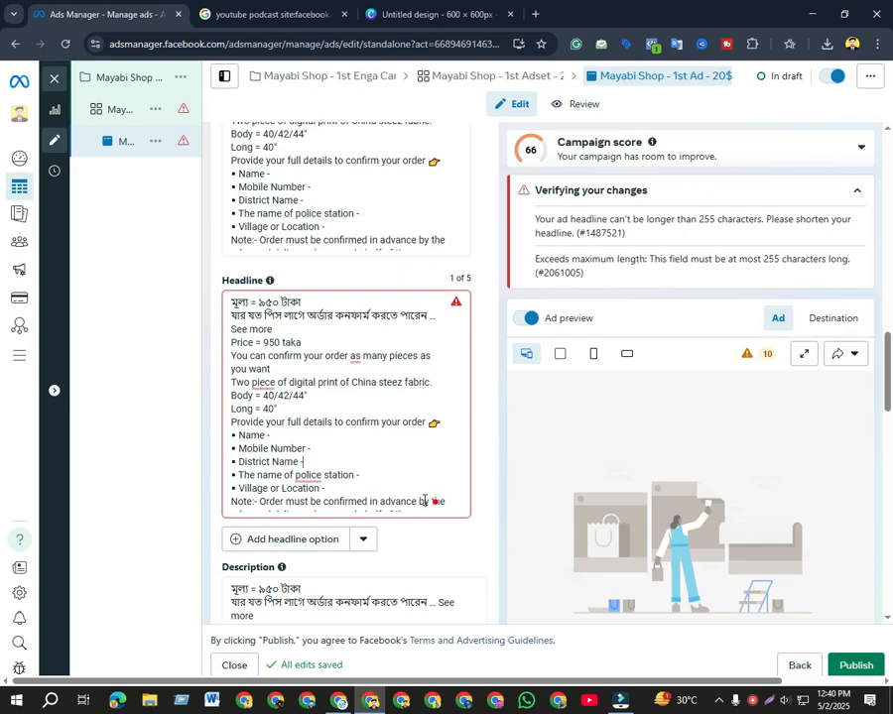
left_click_drag(232, 422, 436, 503)
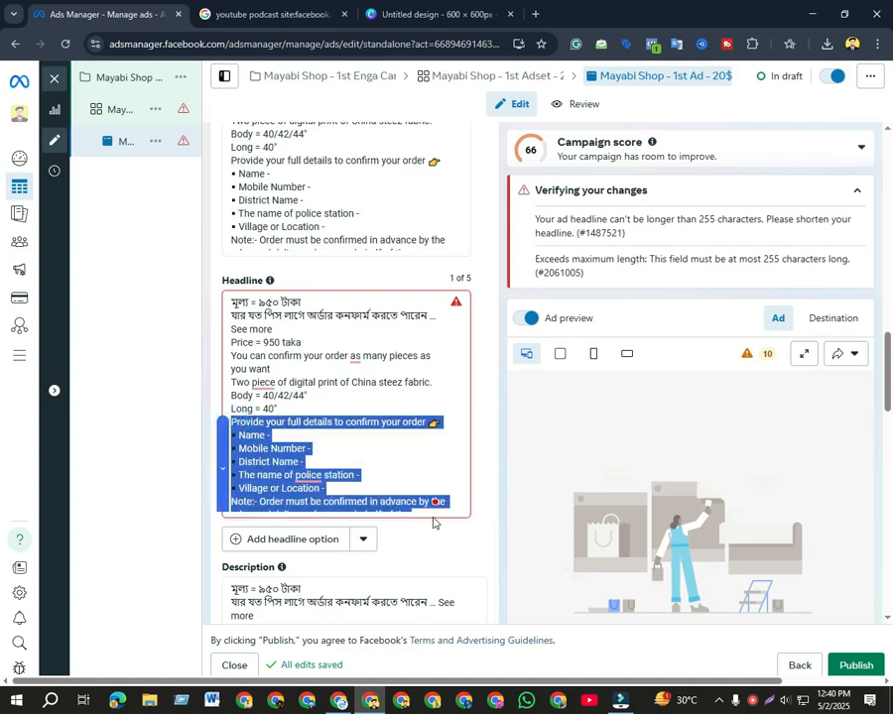
key("BackSpace")
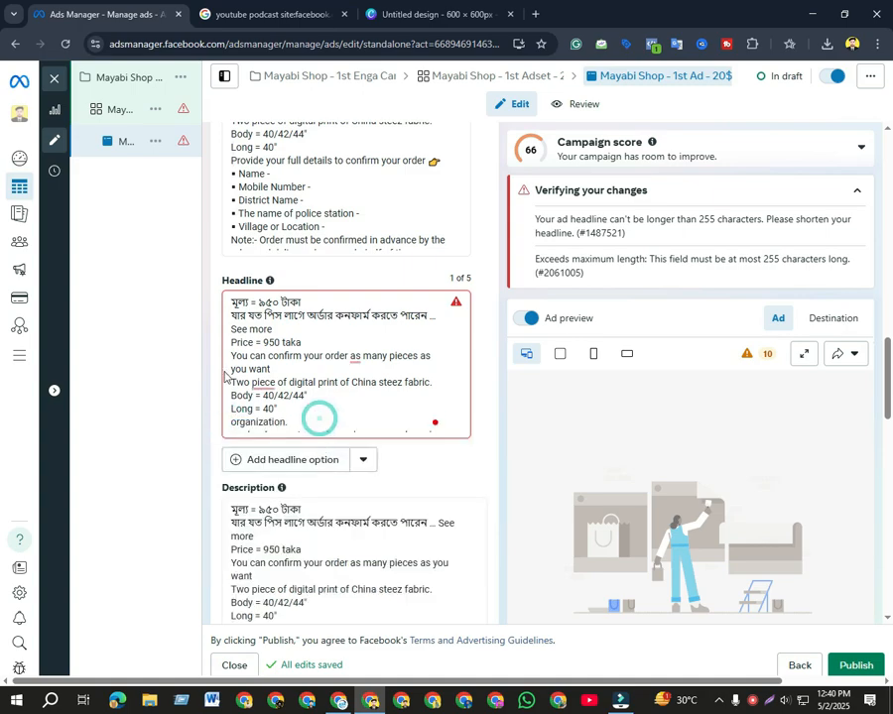
Remove the fabric, size, contact number and order-quantity lines after "Price = 950 taka" from the headline
left_click_drag(288, 414, 242, 378)
key("BackSpace")
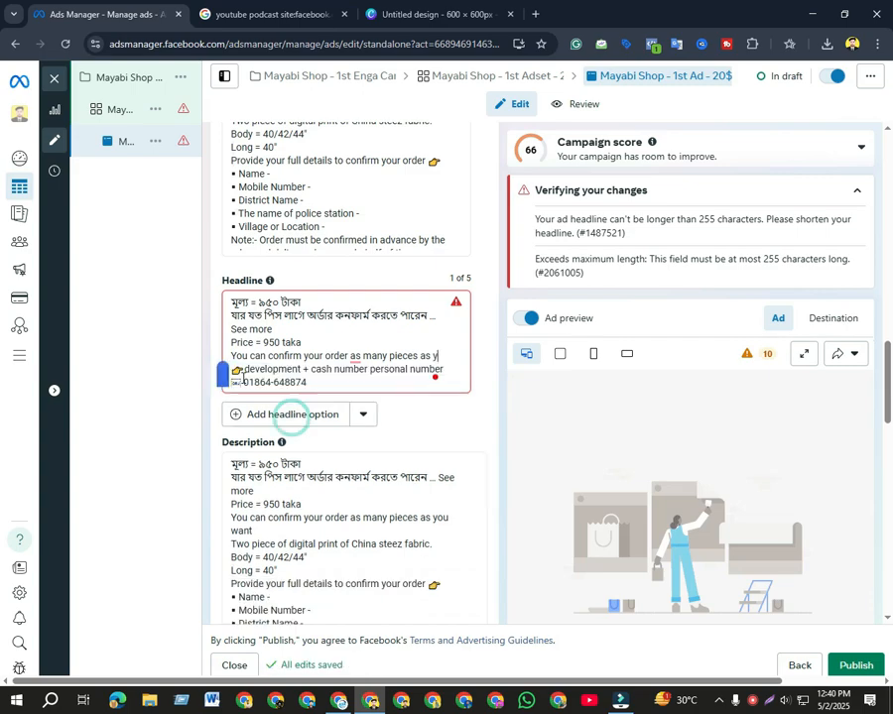
left_click_drag(308, 381, 243, 373)
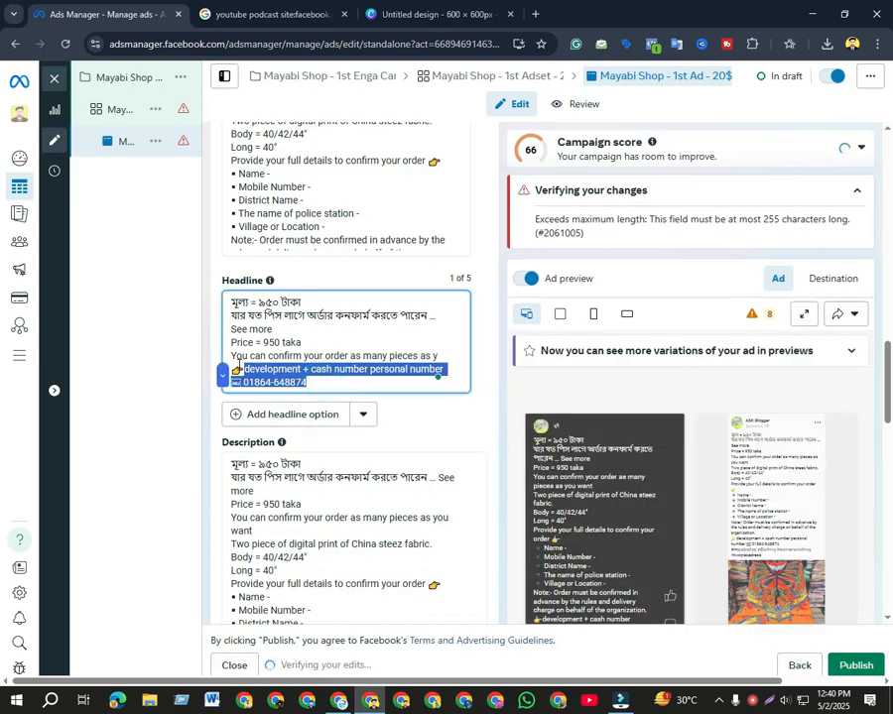
key("BackSpace")
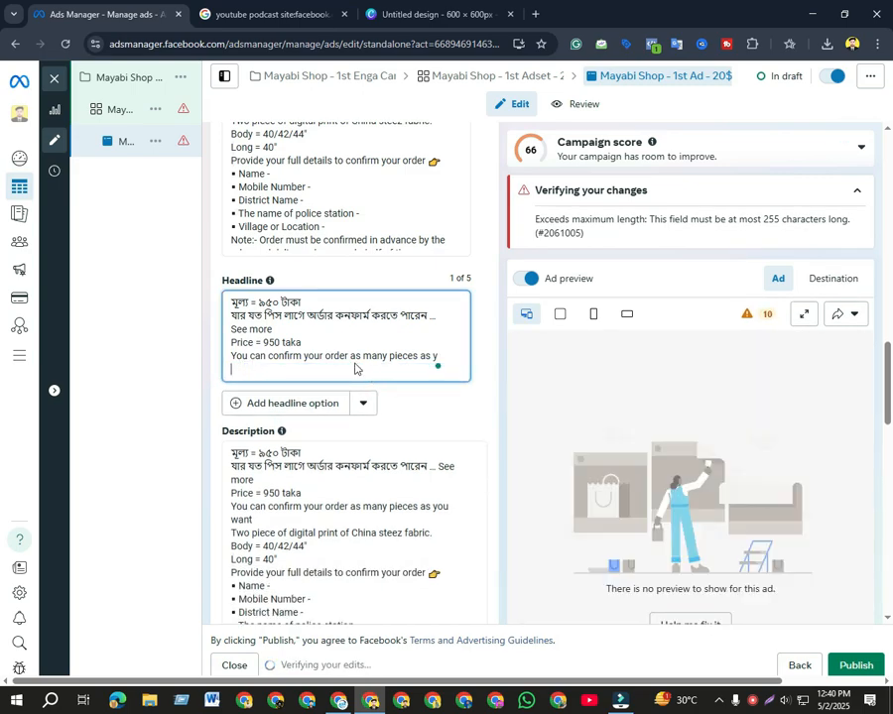
key("BackSpace")
left_click_drag(232, 356, 439, 355)
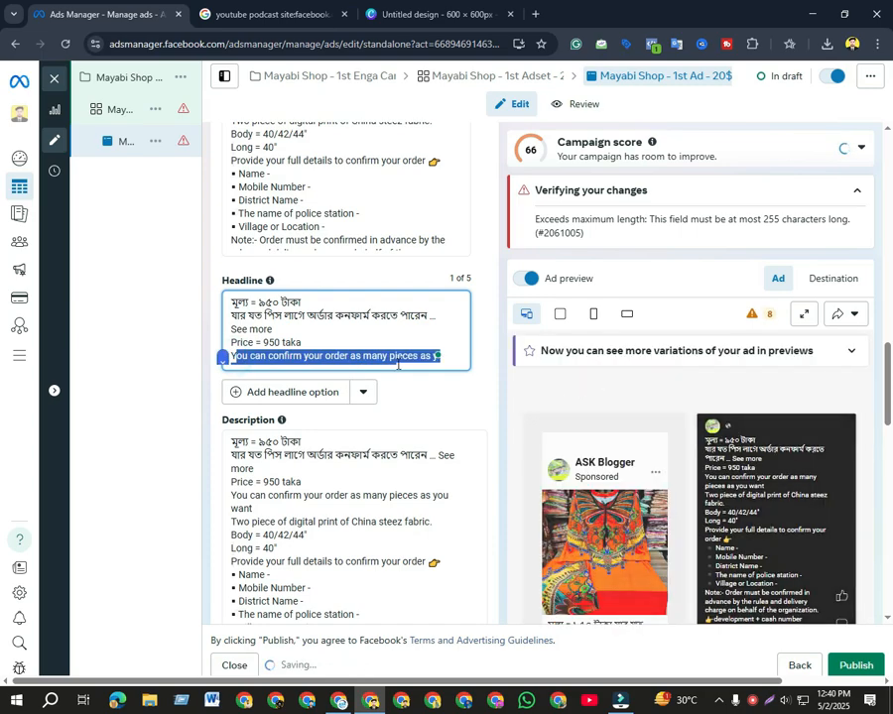
key("BackSpace")
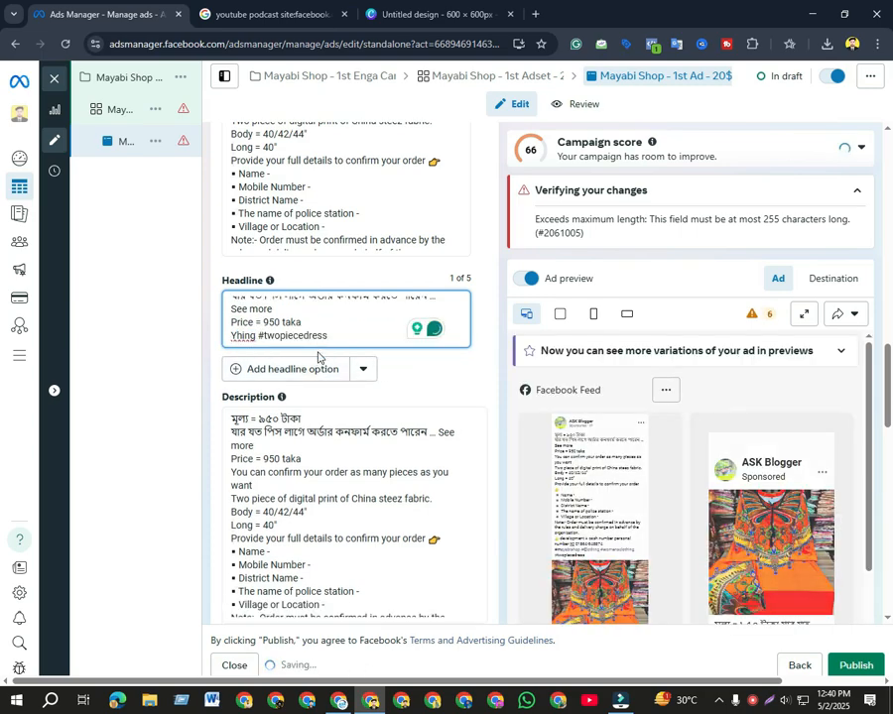
Delete the stray word fragment "Yhing" before #twopiecedress on the headline's last line
left_click_drag(230, 336, 331, 334)
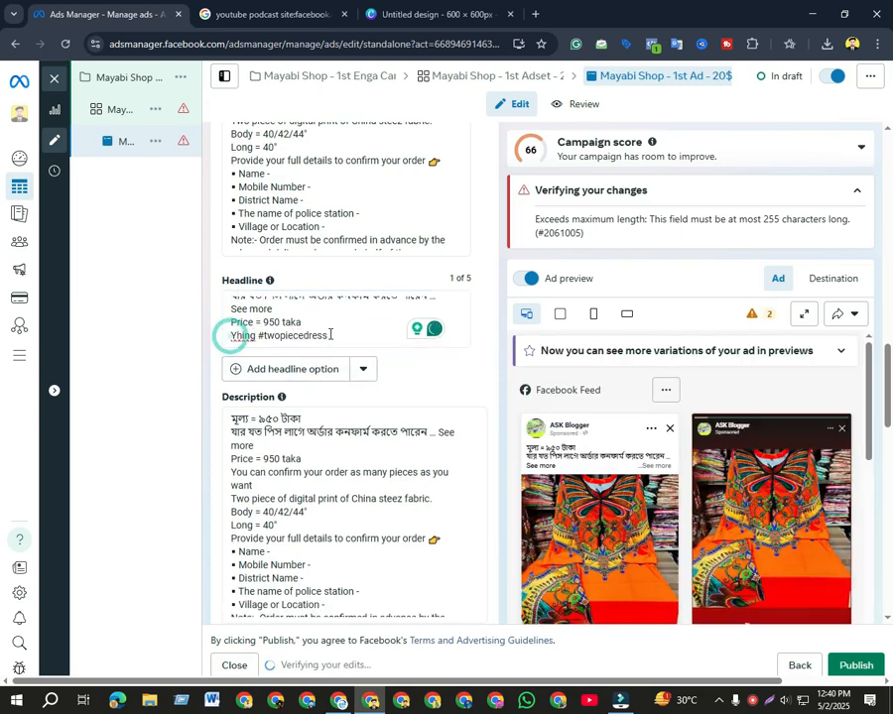
scroll(342, 397, "up", 3)
left_click(345, 520)
scroll(326, 543, "up", 1)
scroll(396, 475, "down", 1)
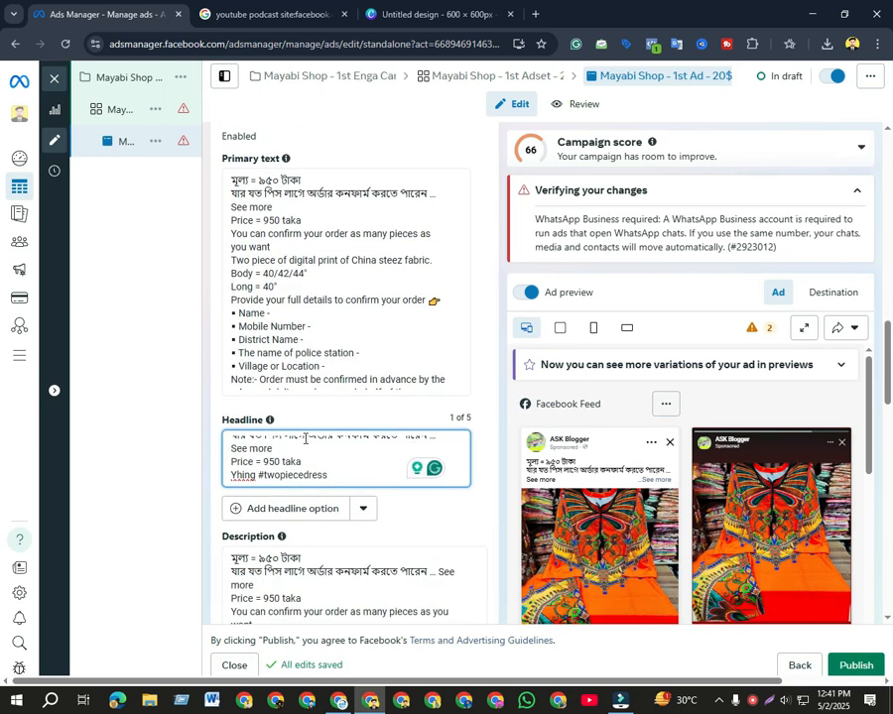
left_click(272, 450)
double_click(236, 476)
key("BackSpace")
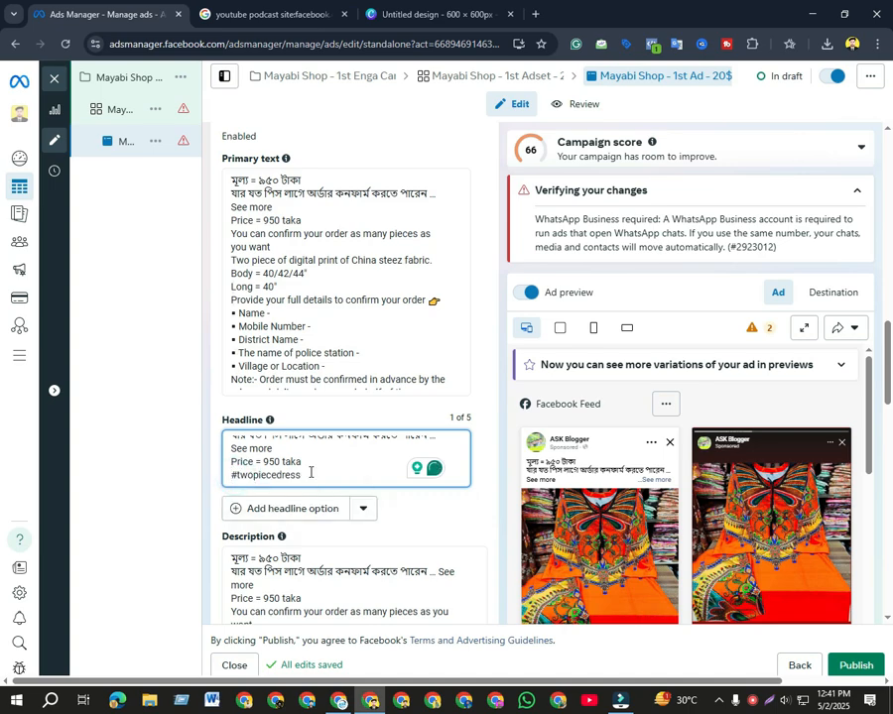
left_click(399, 514)
Dismiss the suggestion to duplicate the ad and add a video in the ad creative's media section
scroll(281, 374, "down", 2)
scroll(328, 403, "down", 6)
scroll(334, 408, "up", 8)
scroll(332, 411, "up", 3)
scroll(332, 411, "up", 1)
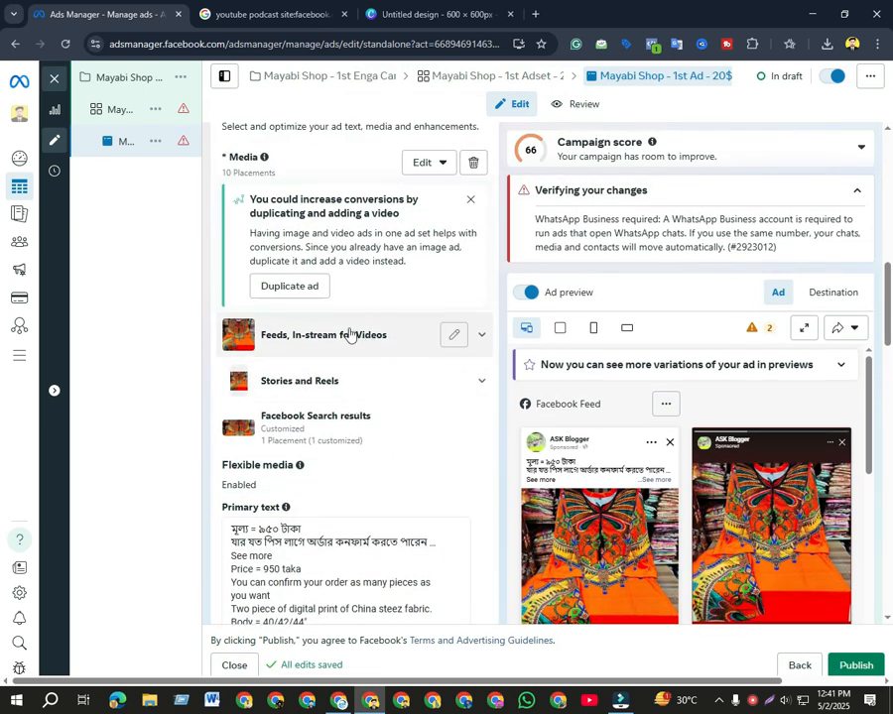
scroll(335, 327, "up", 2)
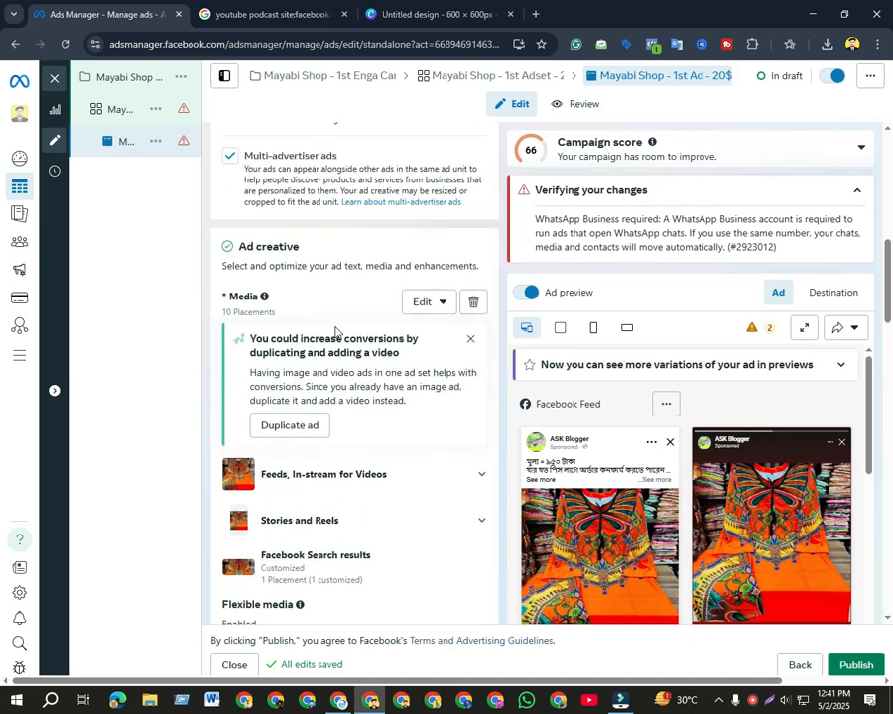
left_click(469, 340)
scroll(359, 348, "up", 2)
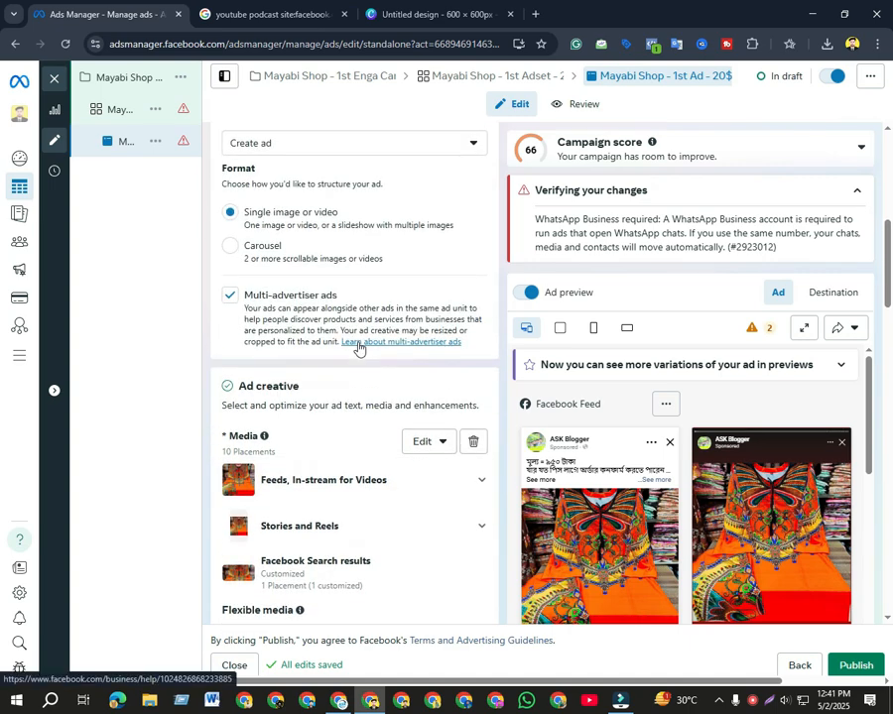
Open the new message template with the greeting and pre-filled message for editing
scroll(358, 349, "down", 10)
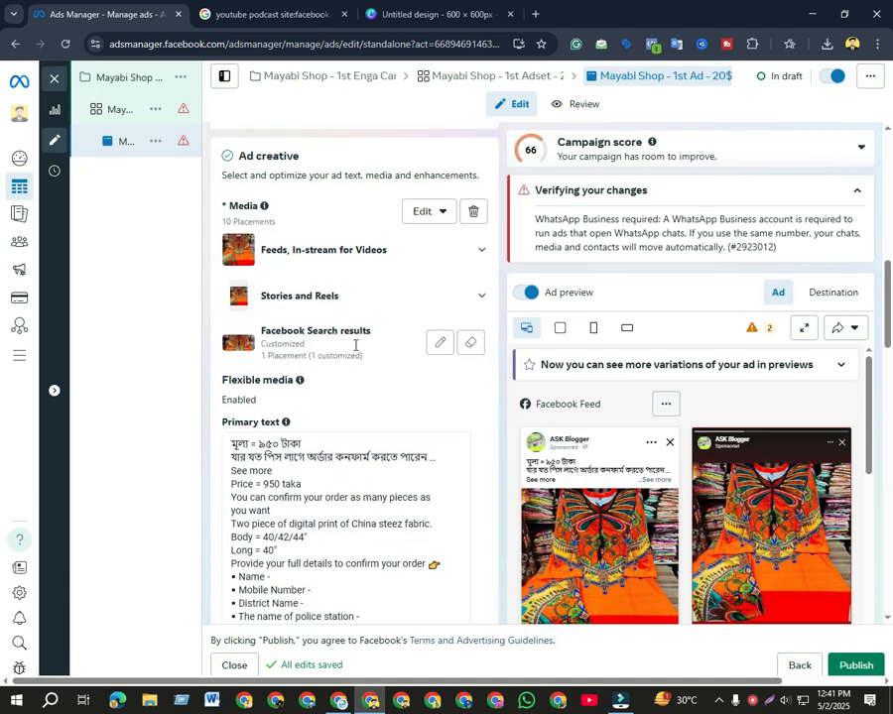
scroll(355, 348, "down", 9)
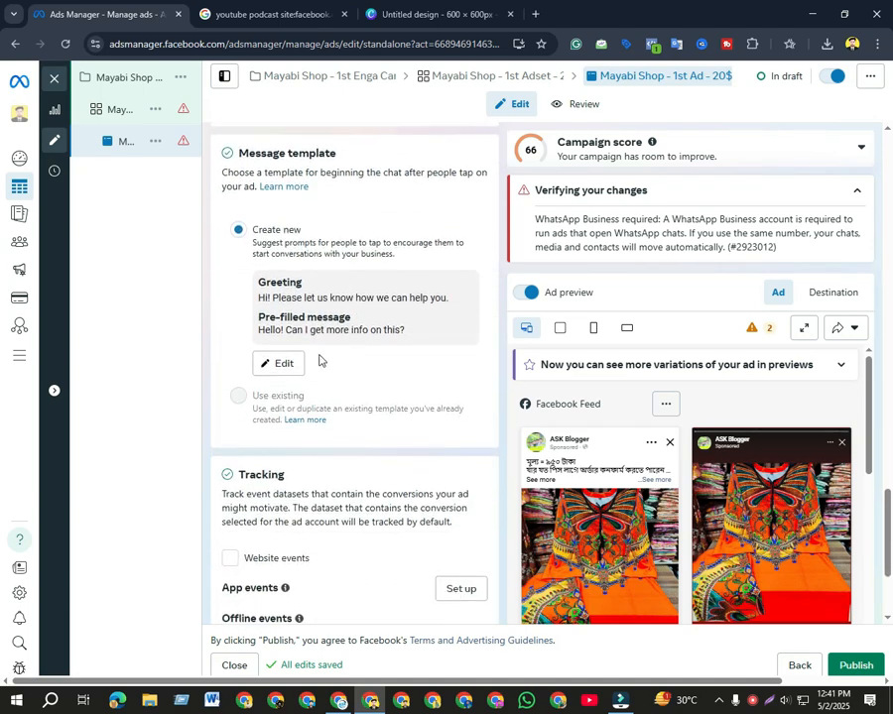
scroll(294, 362, "down", 2)
scroll(272, 422, "down", 1)
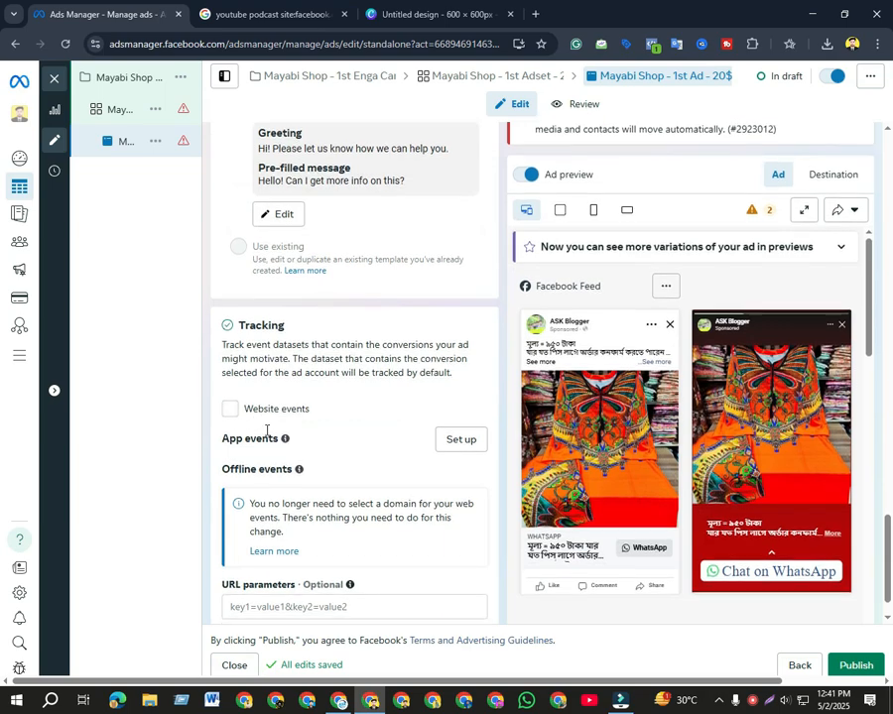
scroll(268, 431, "up", 3)
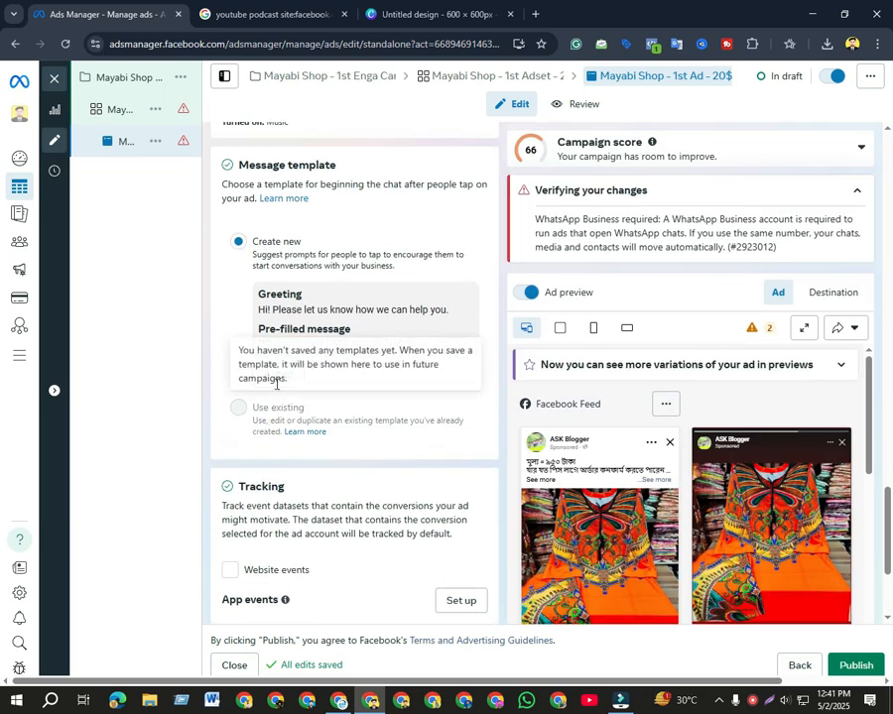
left_click(278, 374)
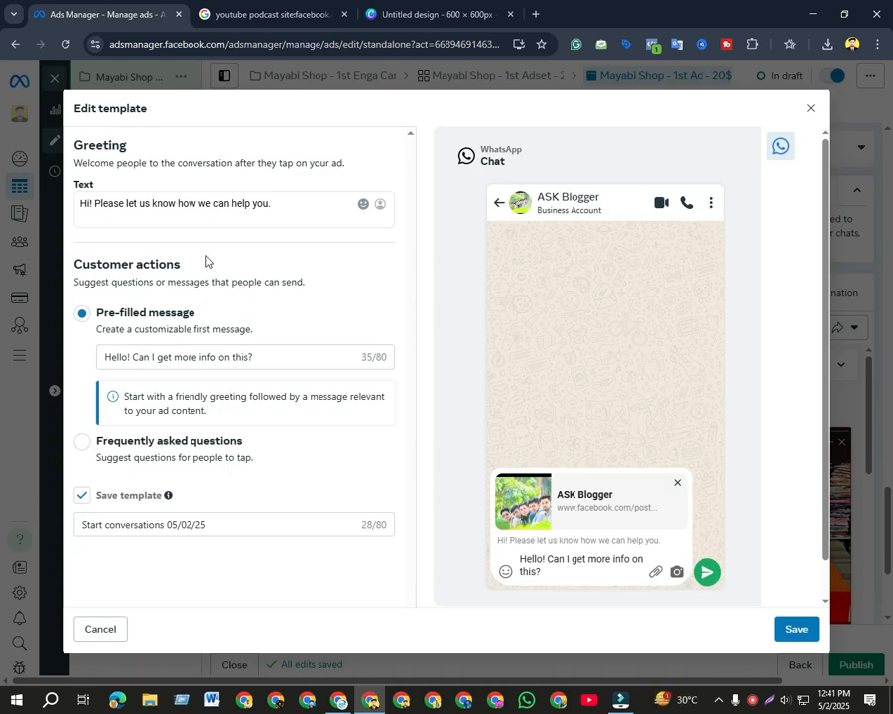
Try to add name personalization to the template's greeting text
left_click(260, 214)
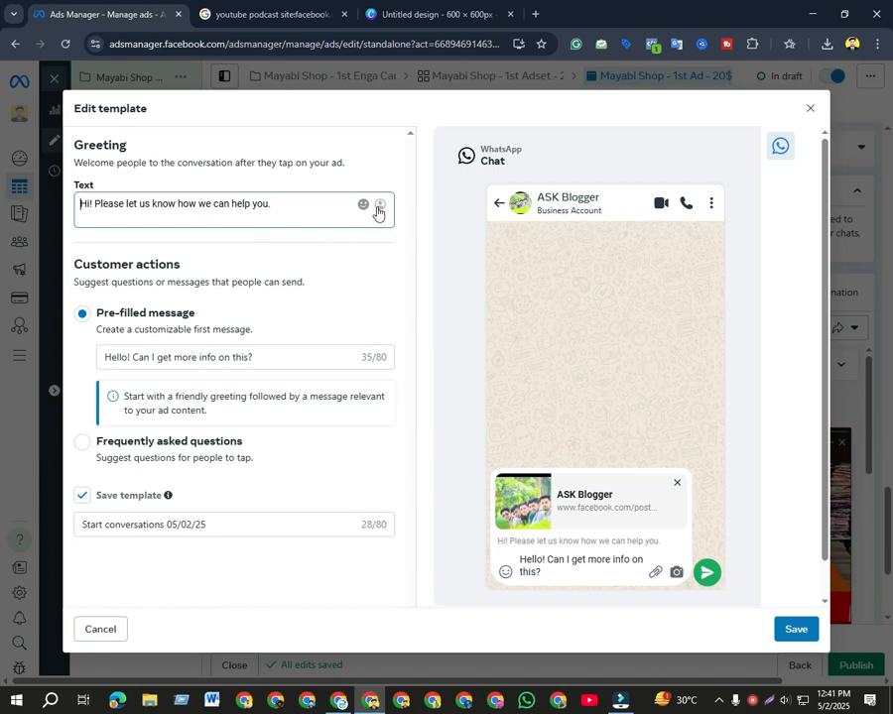
mouse_move(379, 205)
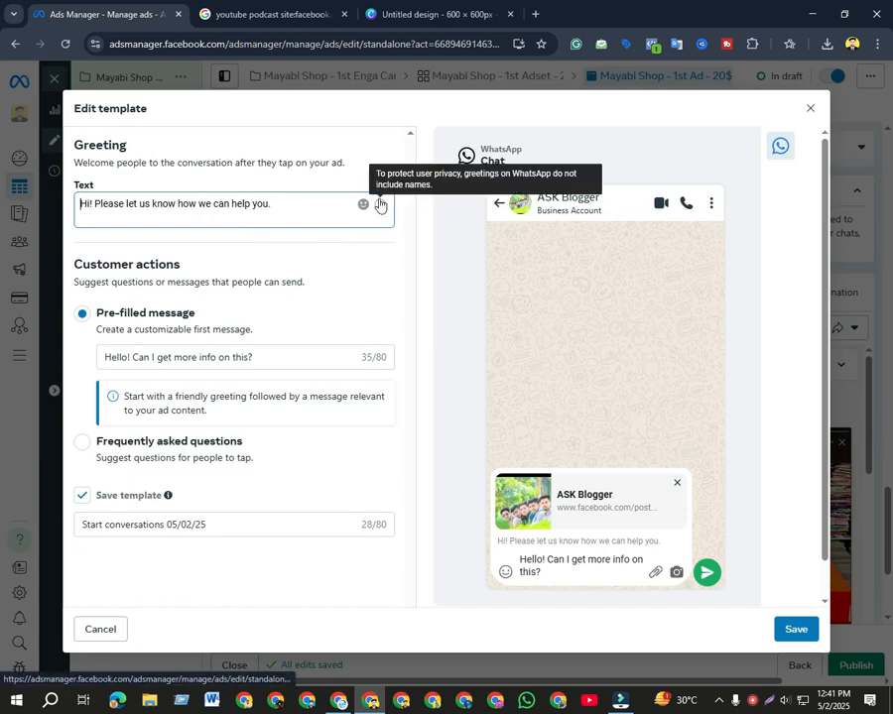
left_click(378, 205)
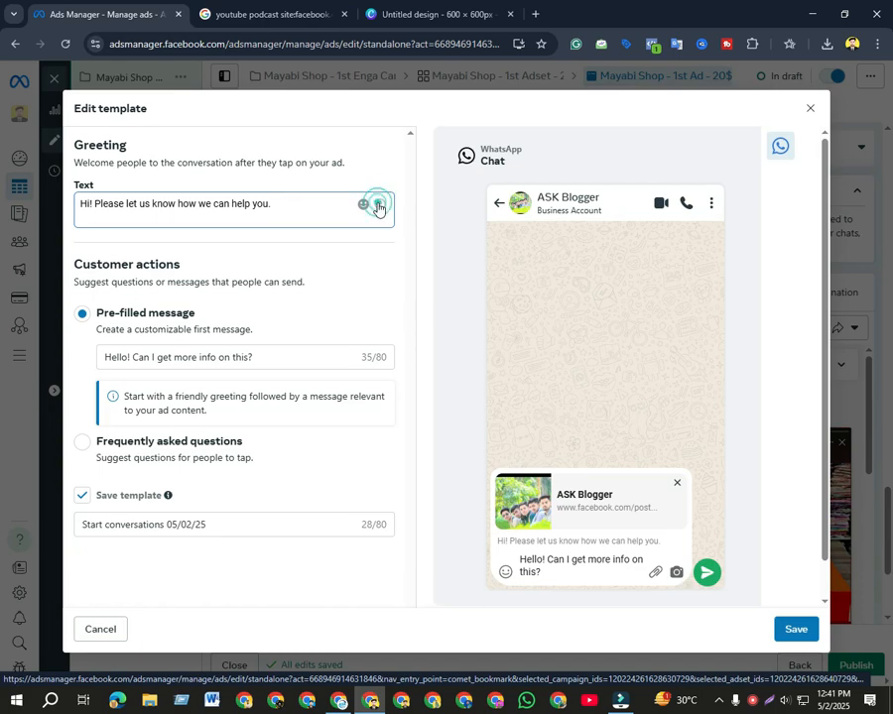
left_click(378, 205)
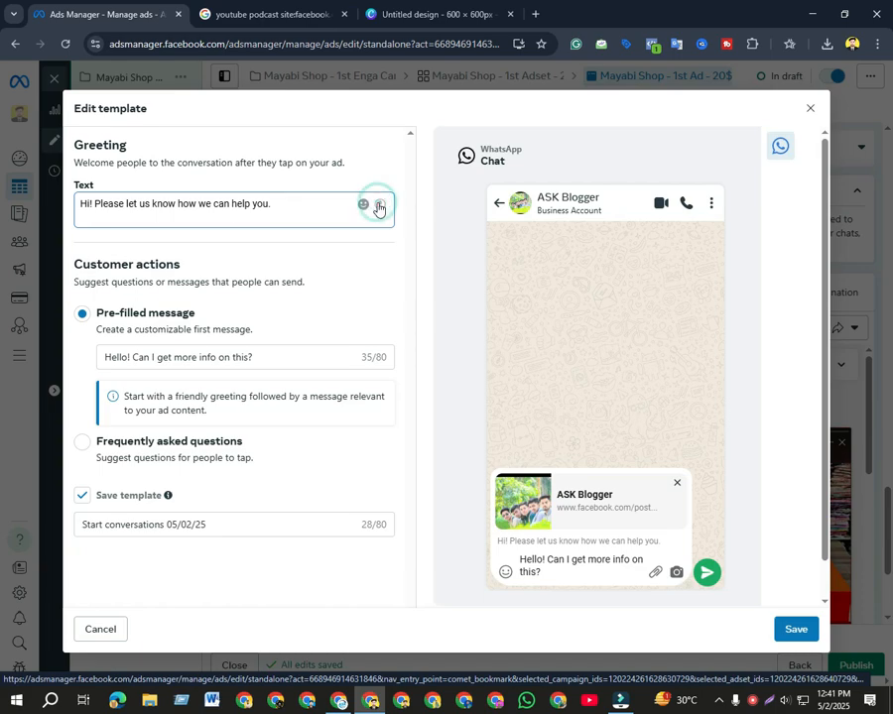
left_click(331, 356)
left_click(308, 203)
left_click(709, 202)
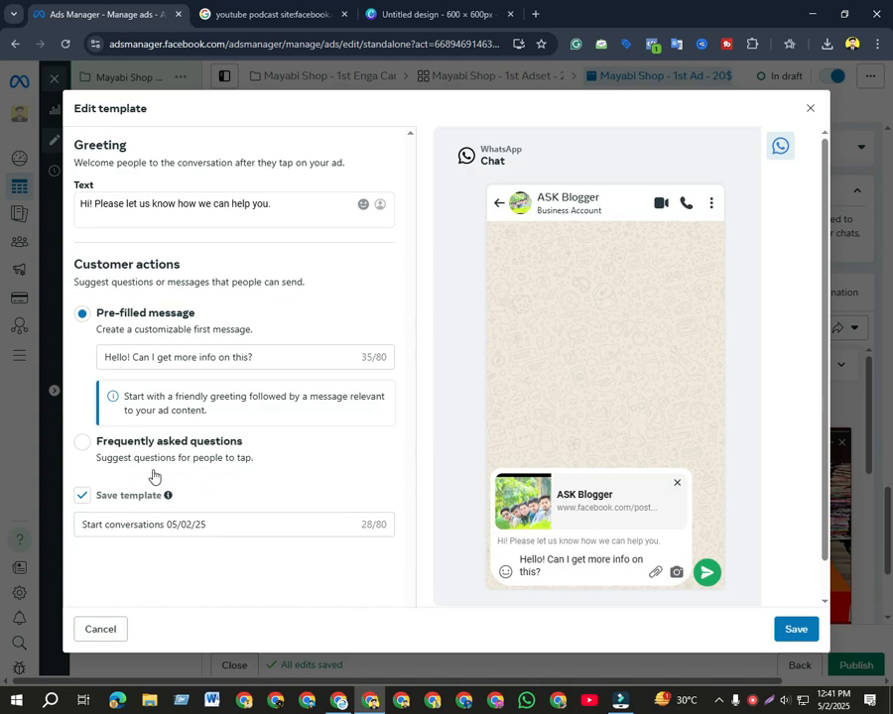
Try the frequently asked questions option with an added second question, and return to the pre-filled message option
left_click(83, 445)
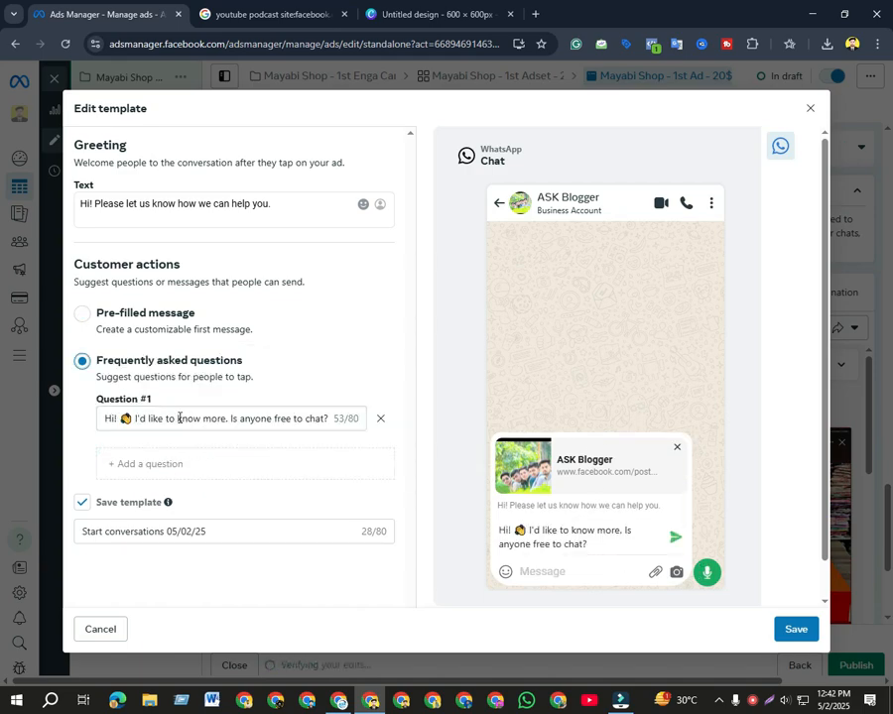
left_click(229, 459)
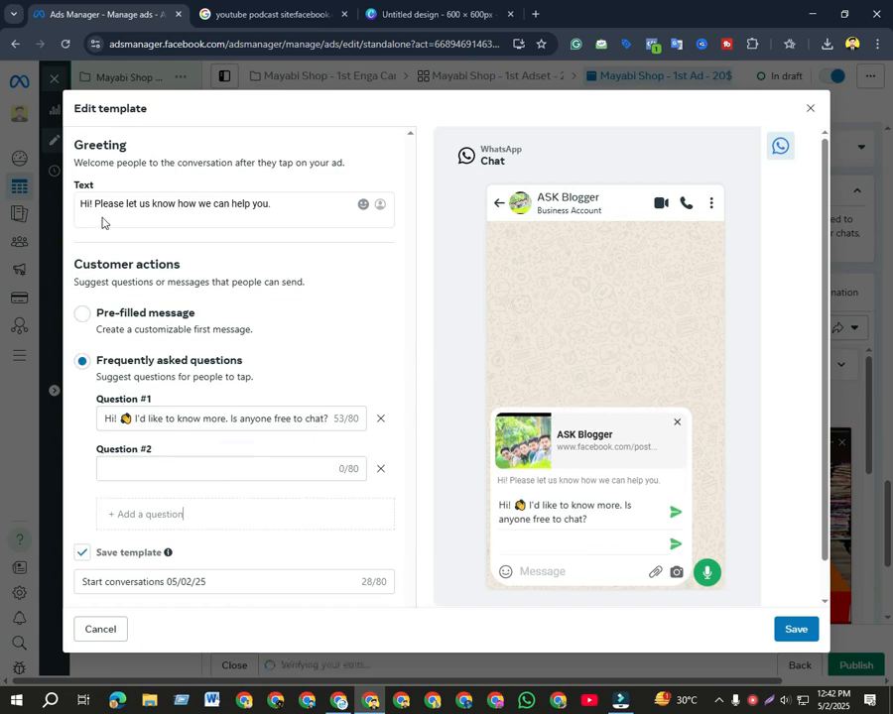
left_click(81, 314)
left_click(285, 203)
left_click(202, 354)
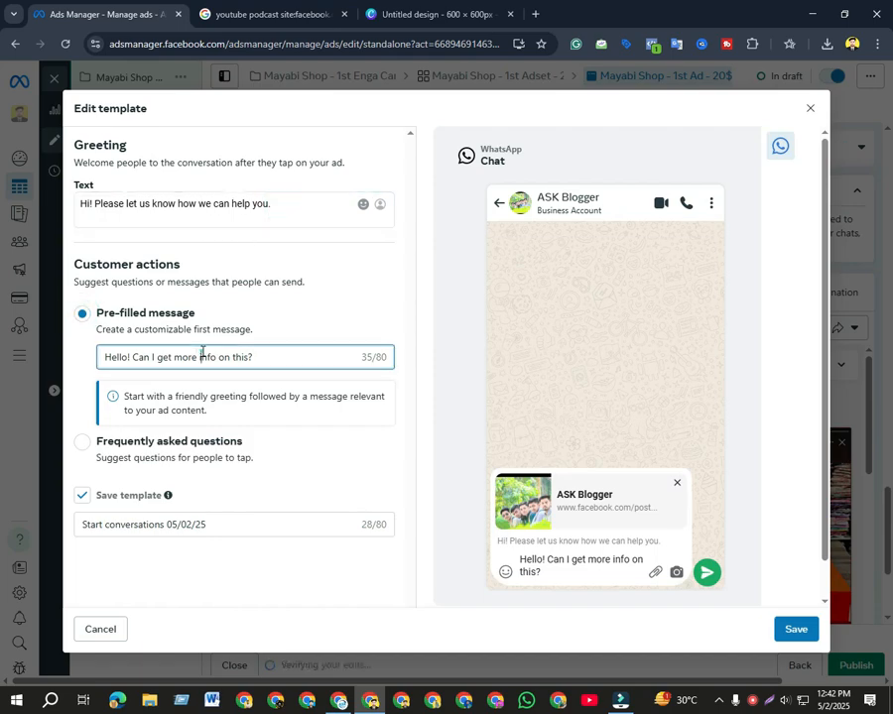
left_click(145, 405)
left_click(138, 357)
scroll(192, 465, "down", 1)
left_click(84, 462)
left_click(82, 459)
left_click(82, 460)
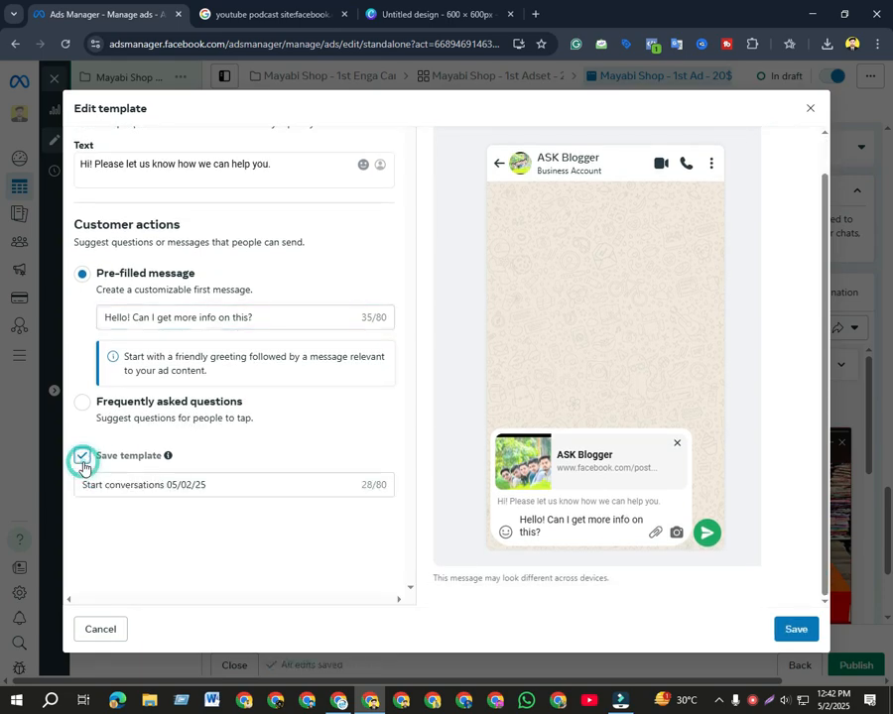
scroll(258, 377, "up", 1)
left_click(265, 360)
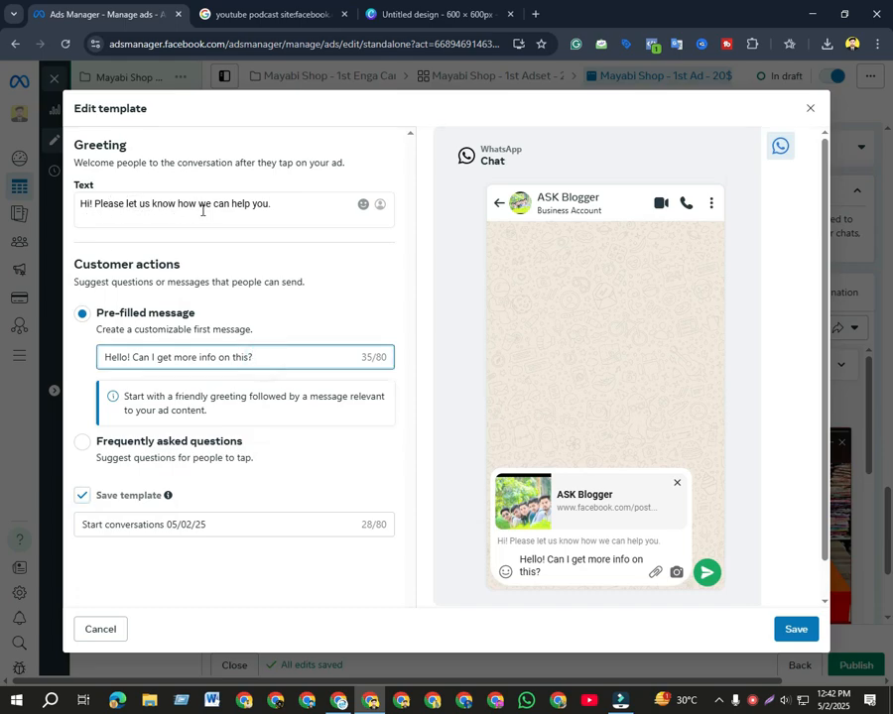
Consult the full text of the latest Mayabi Shop post on Facebook and save the message template with its greeting and pre-filled message
left_click(286, 209)
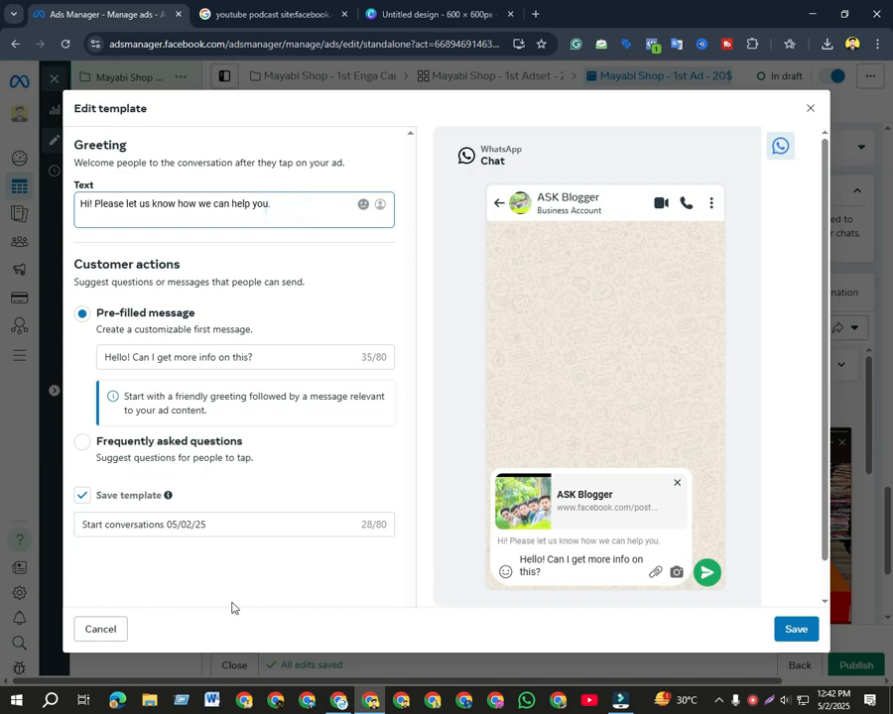
left_click(339, 702)
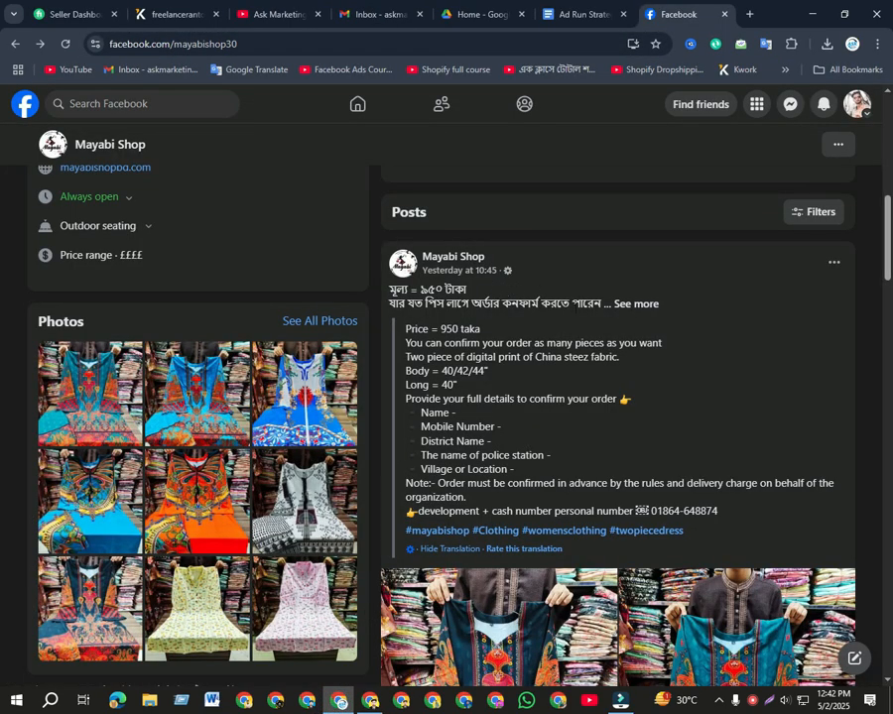
left_click(620, 305)
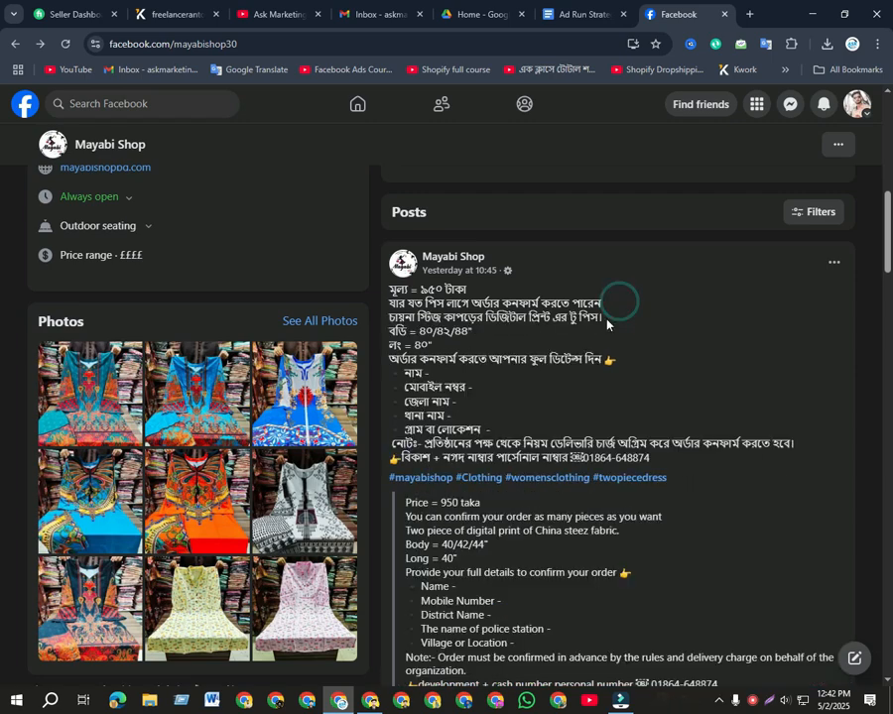
left_click_drag(626, 318, 390, 315)
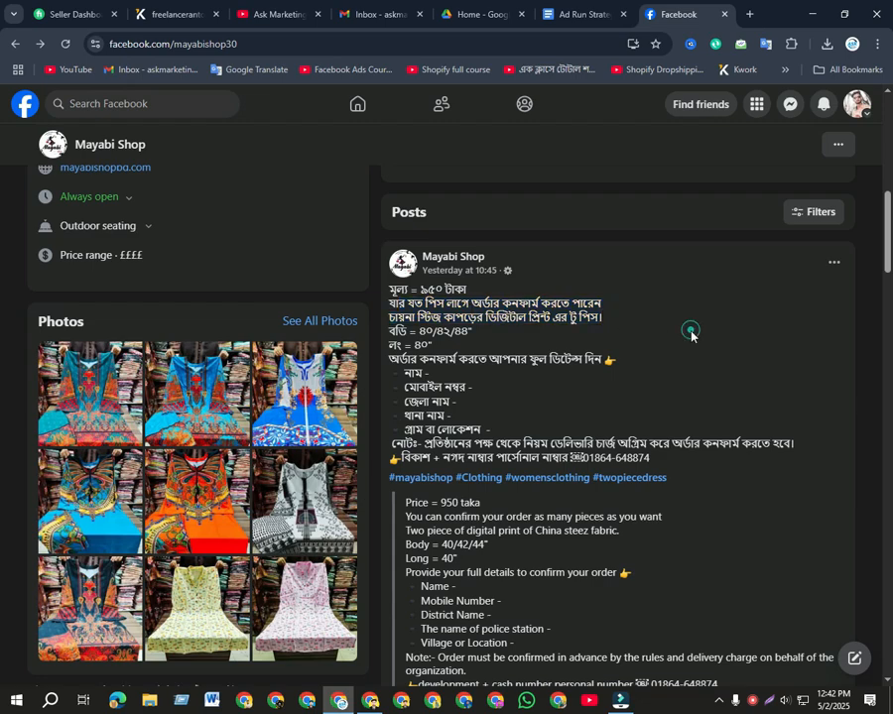
key("alt+Tab")
type(".")
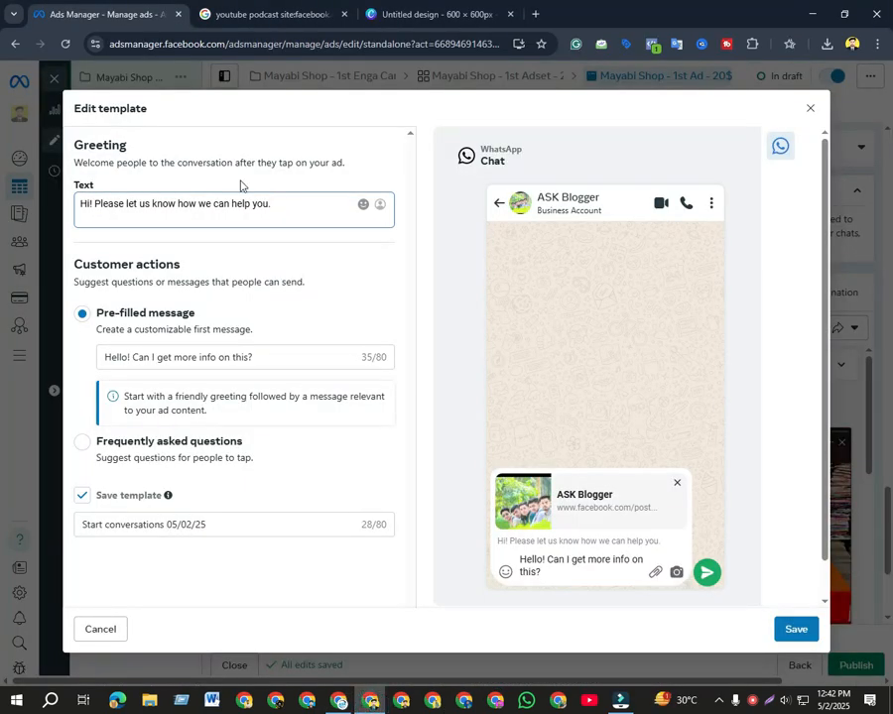
left_click(795, 628)
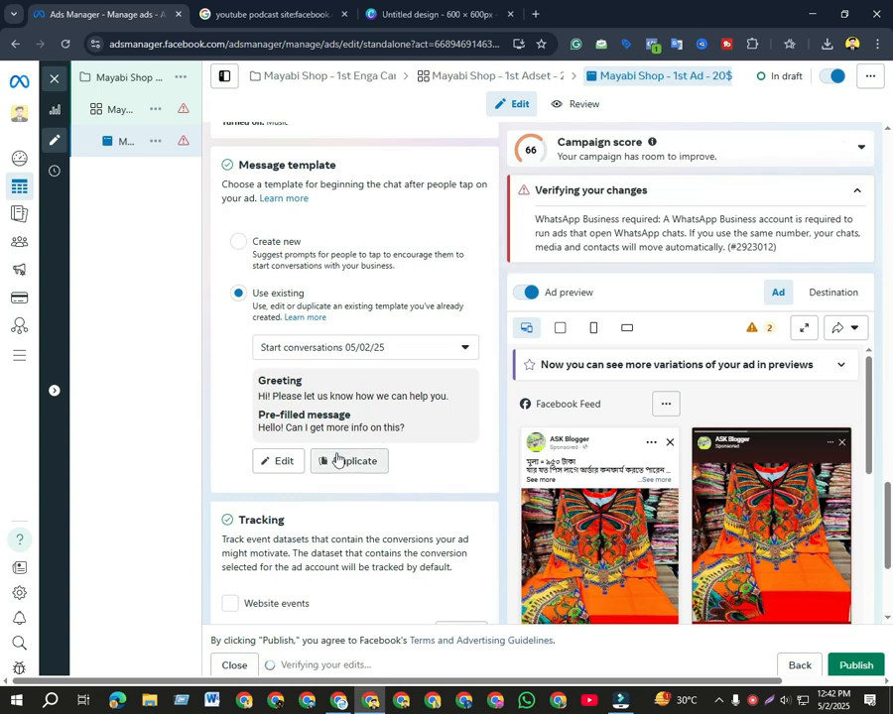
Check the ad's call-to-action choices and the editing options offered for its media
scroll(337, 458, "down", 1)
scroll(337, 458, "up", 3)
scroll(337, 457, "up", 4)
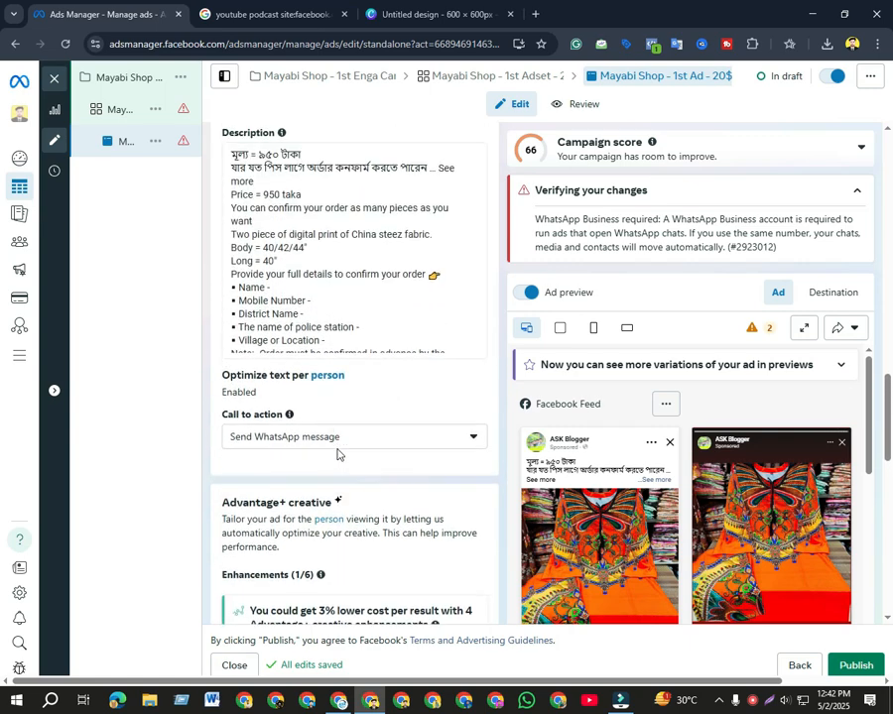
left_click(472, 444)
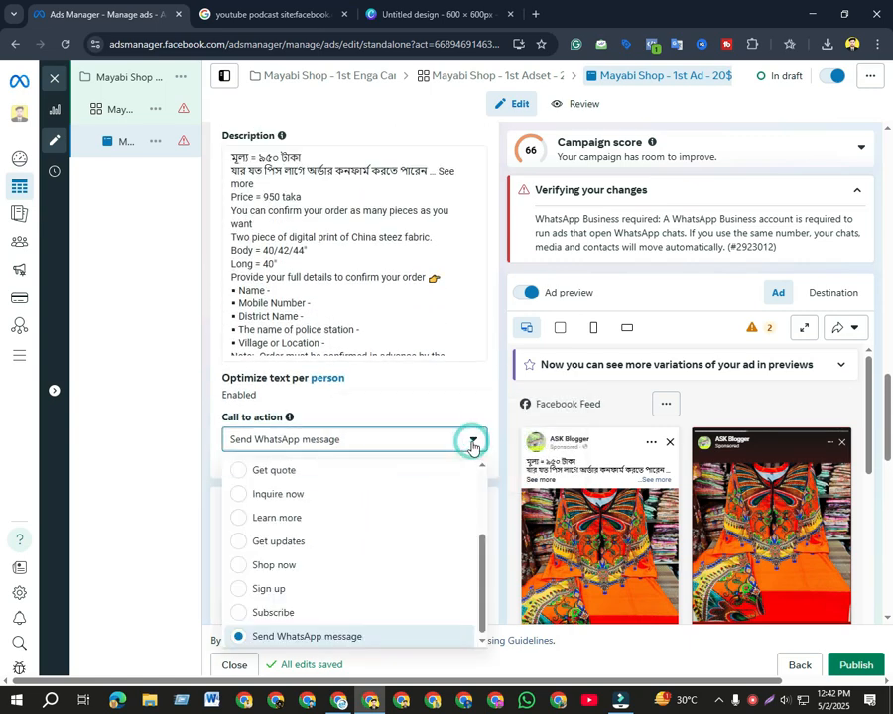
left_click(472, 444)
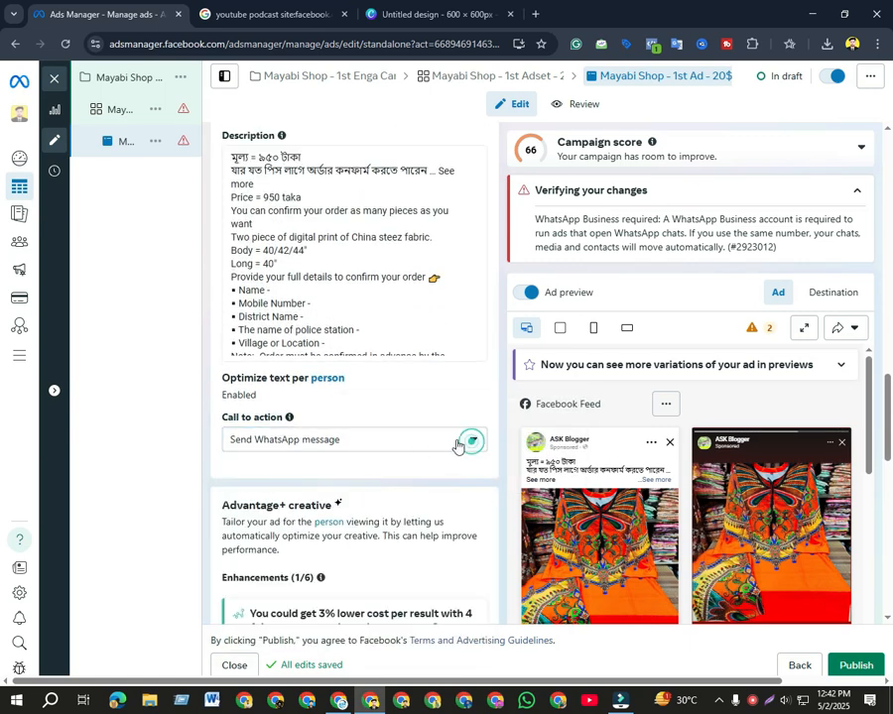
scroll(407, 439, "up", 3)
scroll(407, 440, "up", 3)
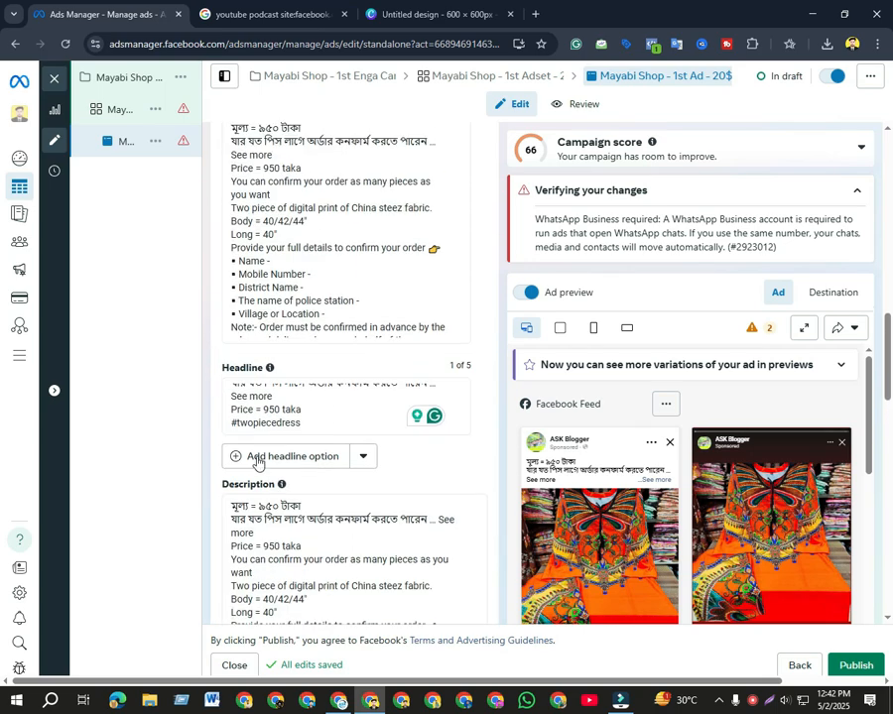
scroll(315, 457, "up", 6)
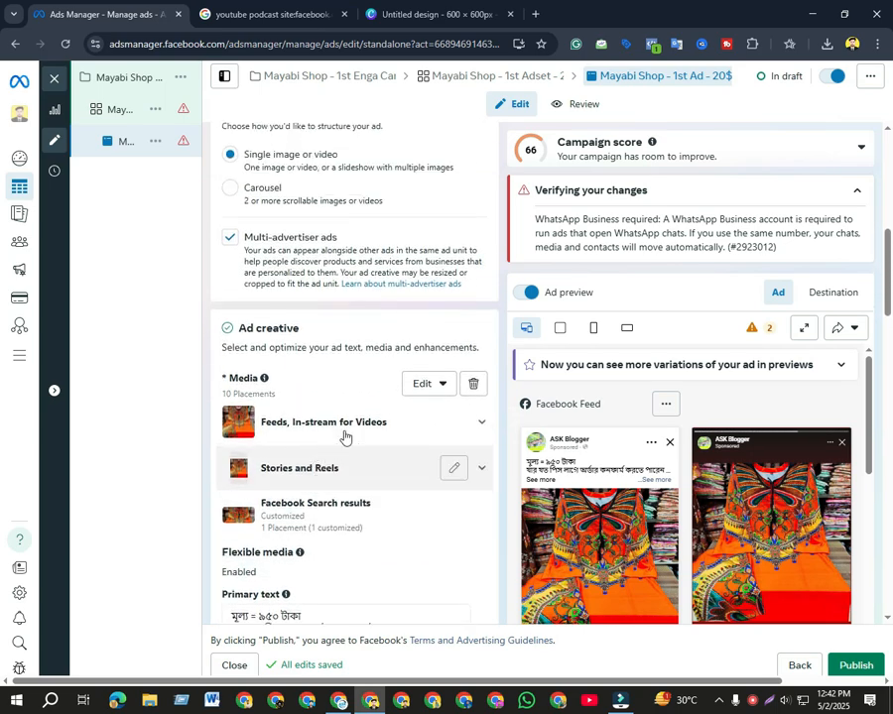
left_click(445, 385)
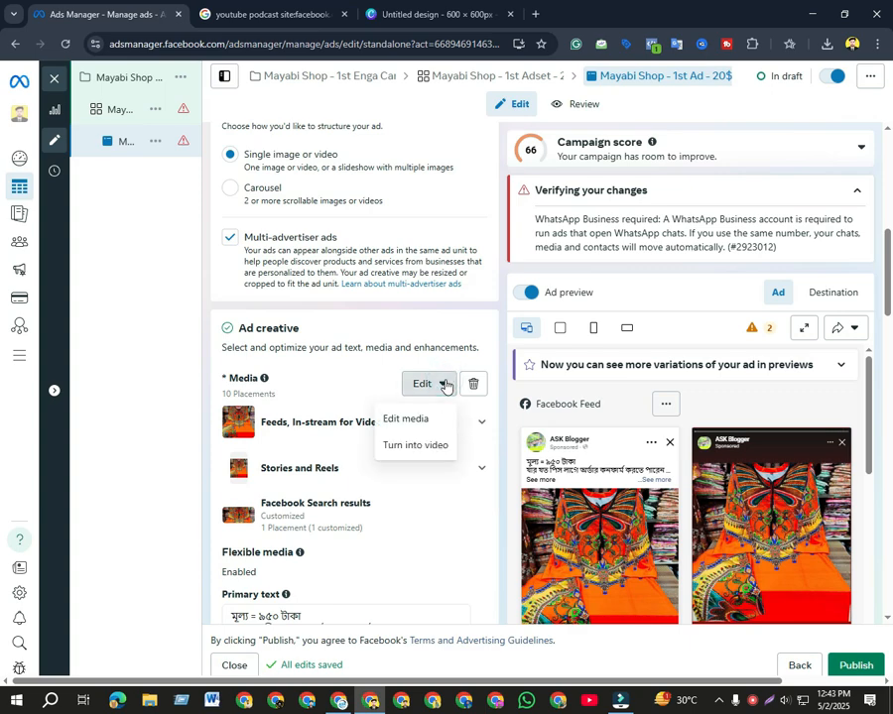
left_click(443, 380)
Review the ad's settings from the Facebook Page and format through the creative, message template and tracking
scroll(295, 406, "up", 2)
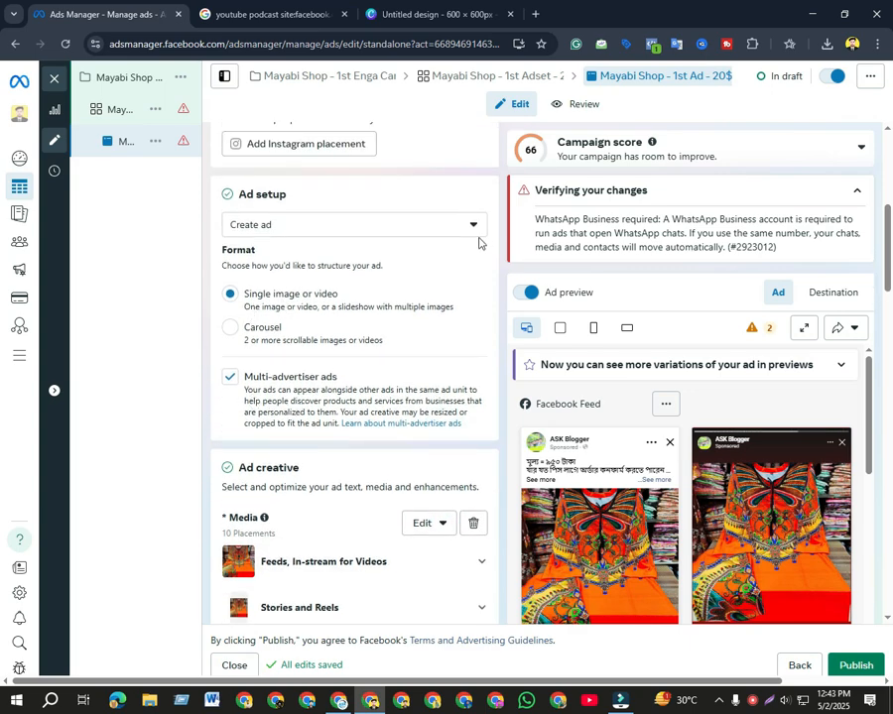
scroll(281, 287, "up", 2)
scroll(280, 285, "down", 2)
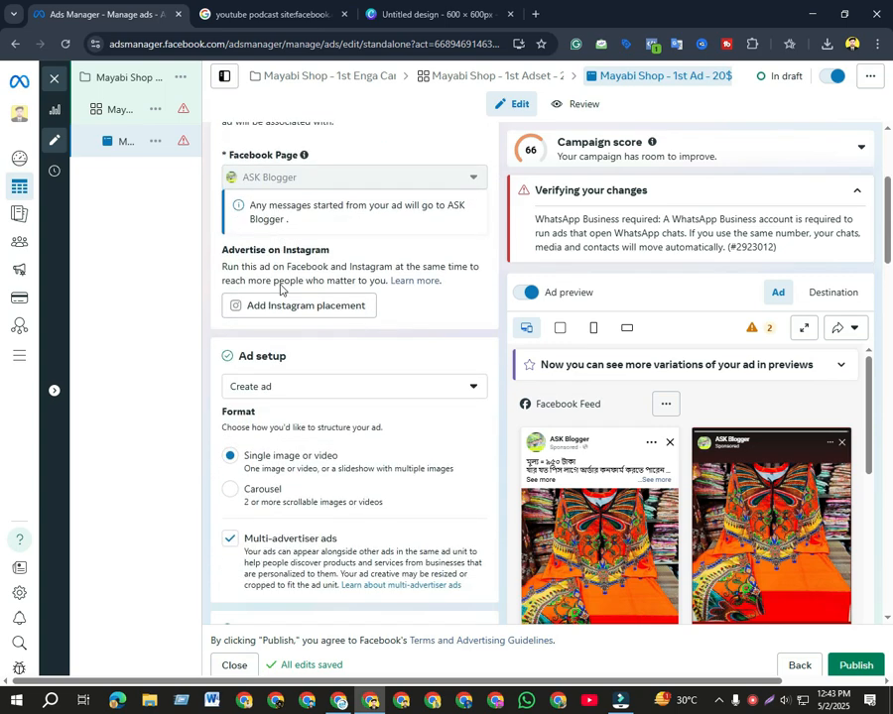
scroll(243, 335, "down", 3)
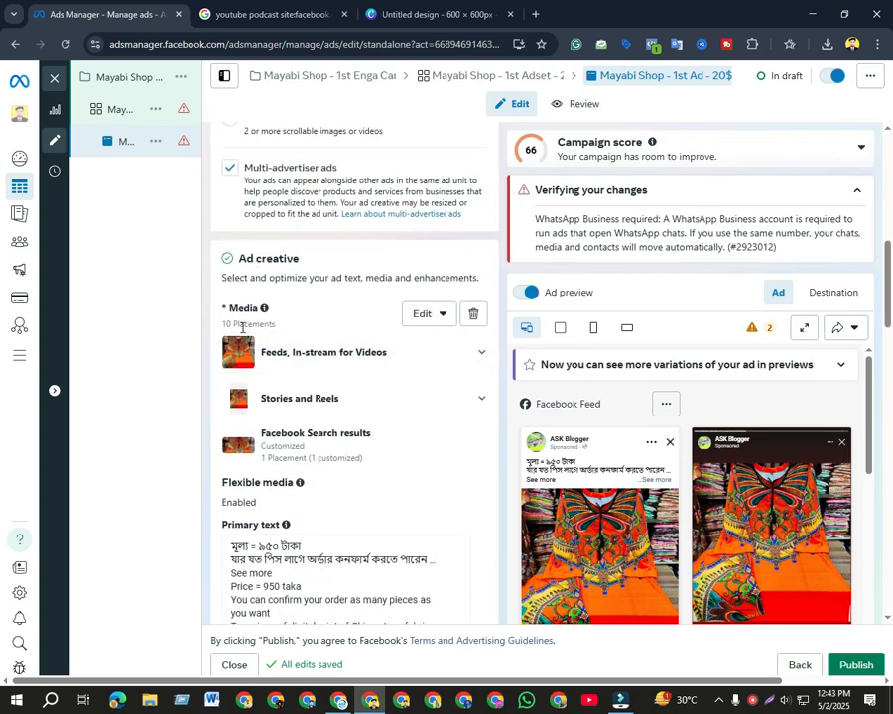
scroll(293, 281, "down", 9)
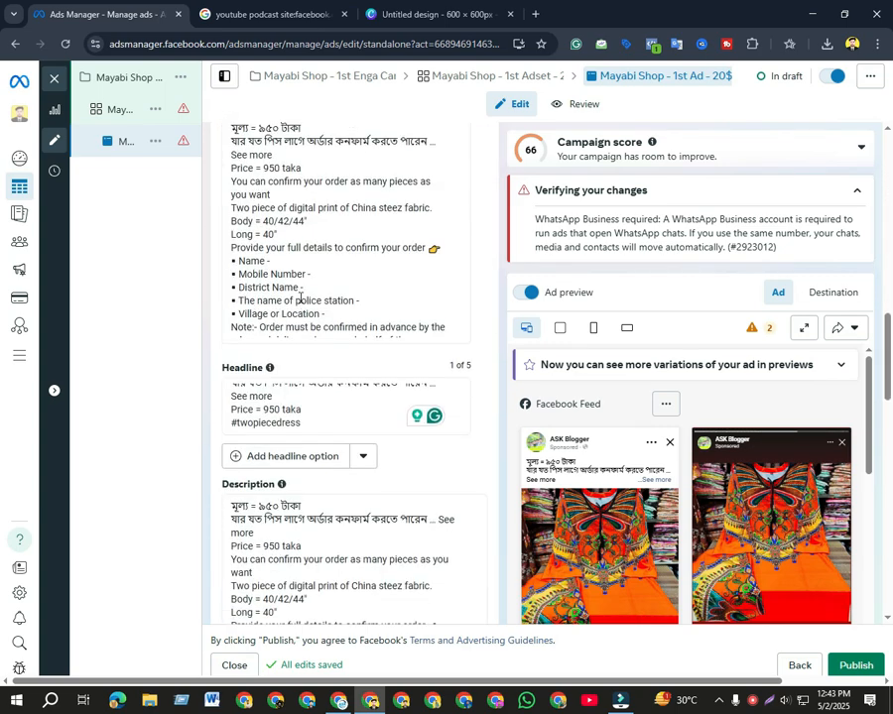
scroll(315, 325, "down", 3)
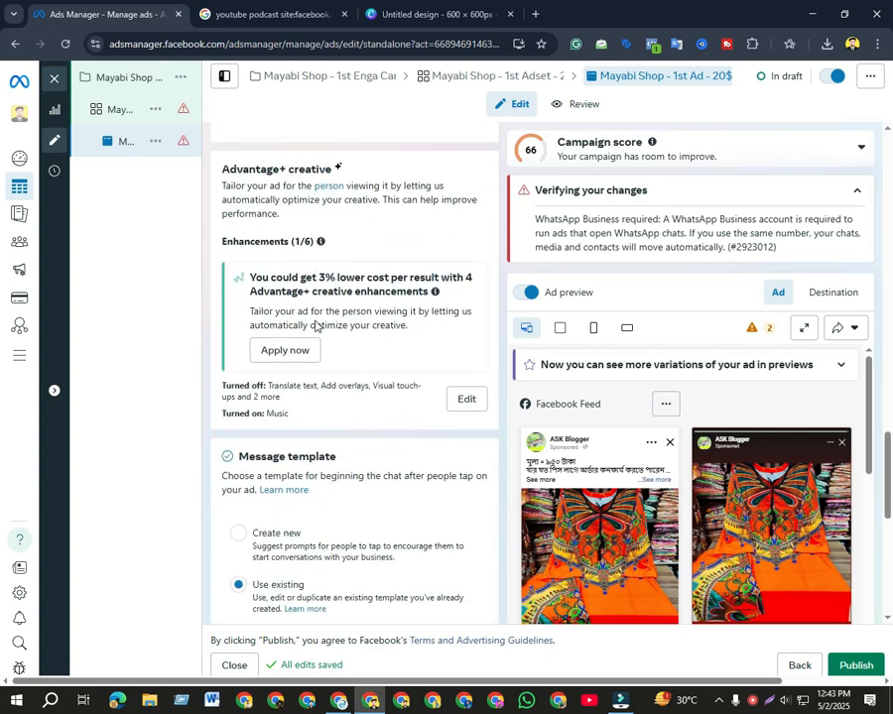
scroll(371, 389, "down", 2)
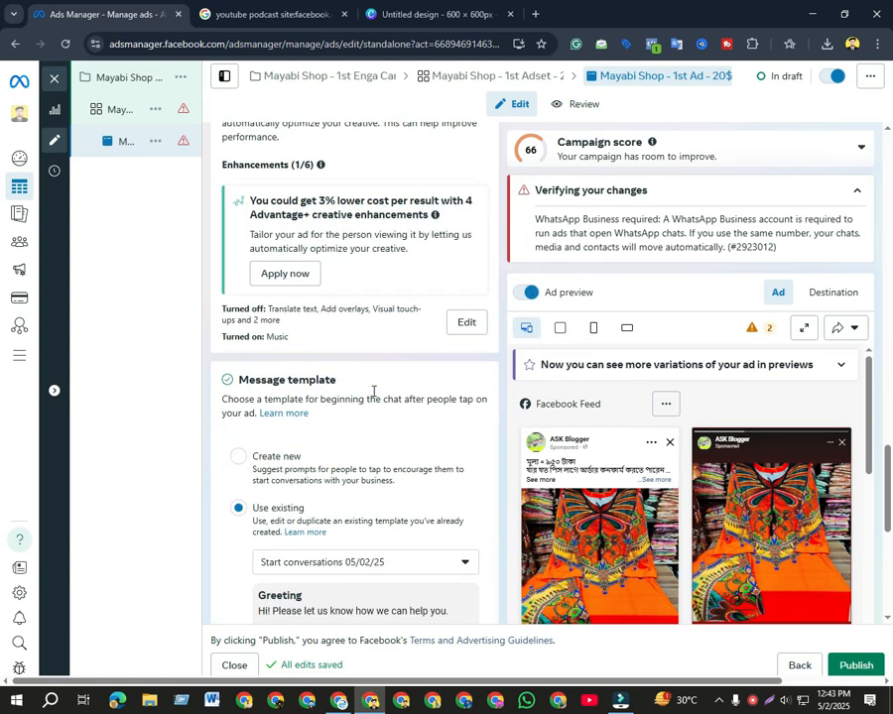
scroll(354, 406, "down", 2)
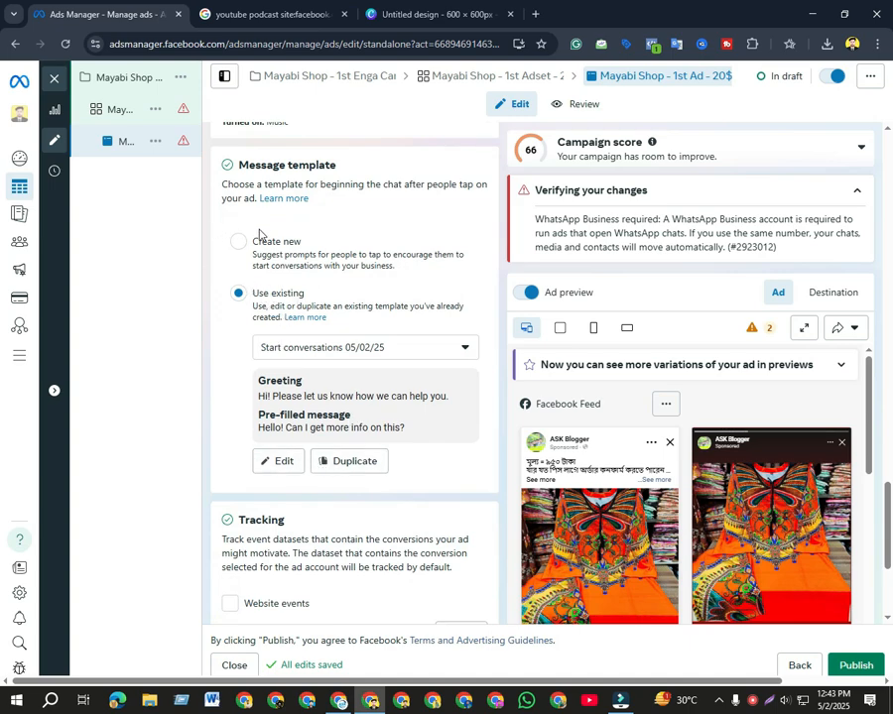
scroll(315, 356, "down", 4)
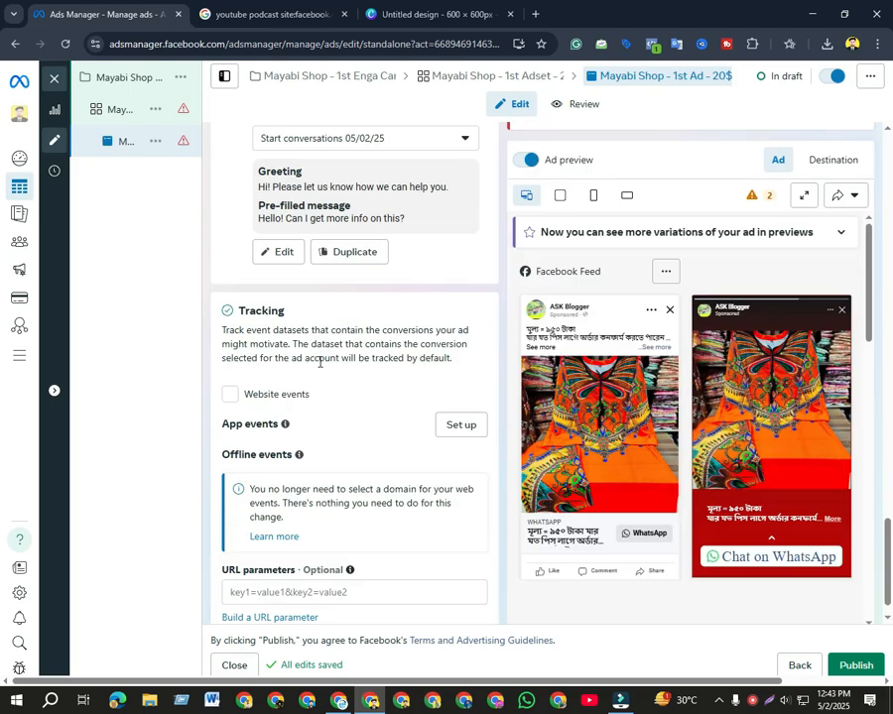
scroll(337, 523, "up", 2)
scroll(335, 506, "up", 15)
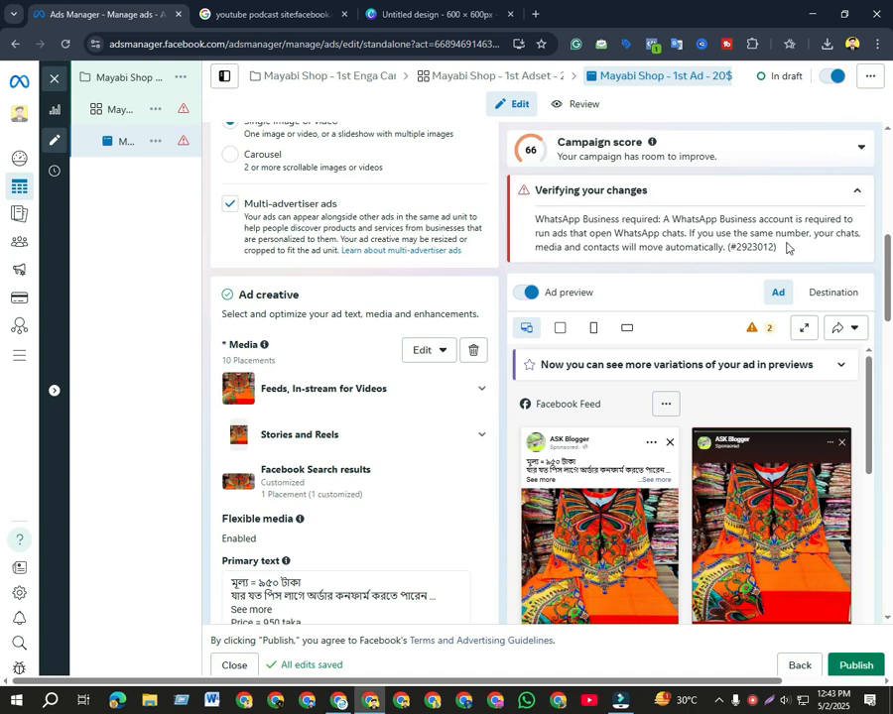
Open the 1st Adset and reselect the connected phone number for the WhatsApp message destination
left_click(473, 76)
scroll(468, 385, "down", 3)
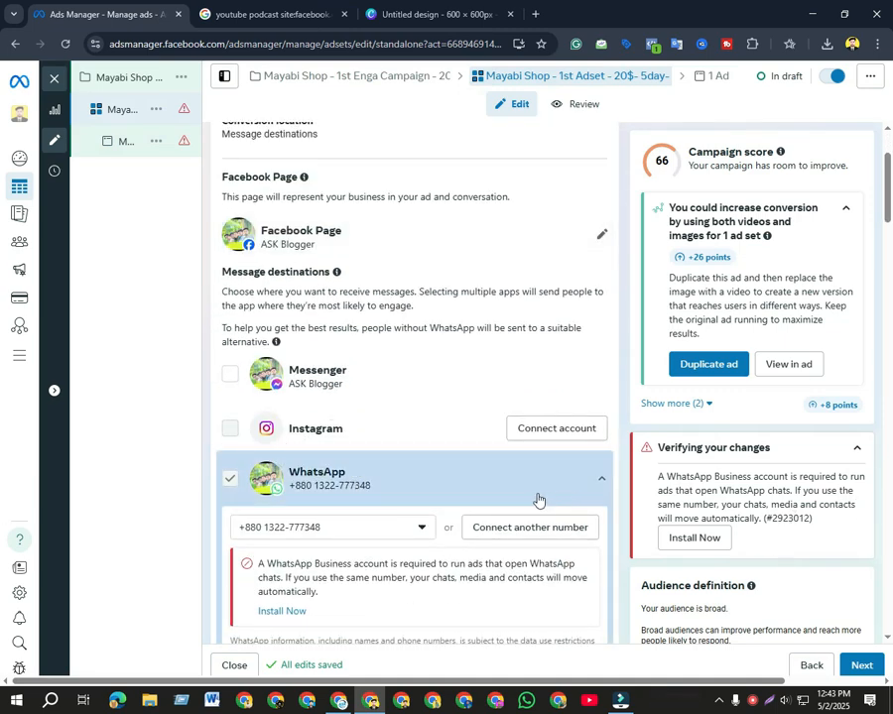
left_click(372, 533)
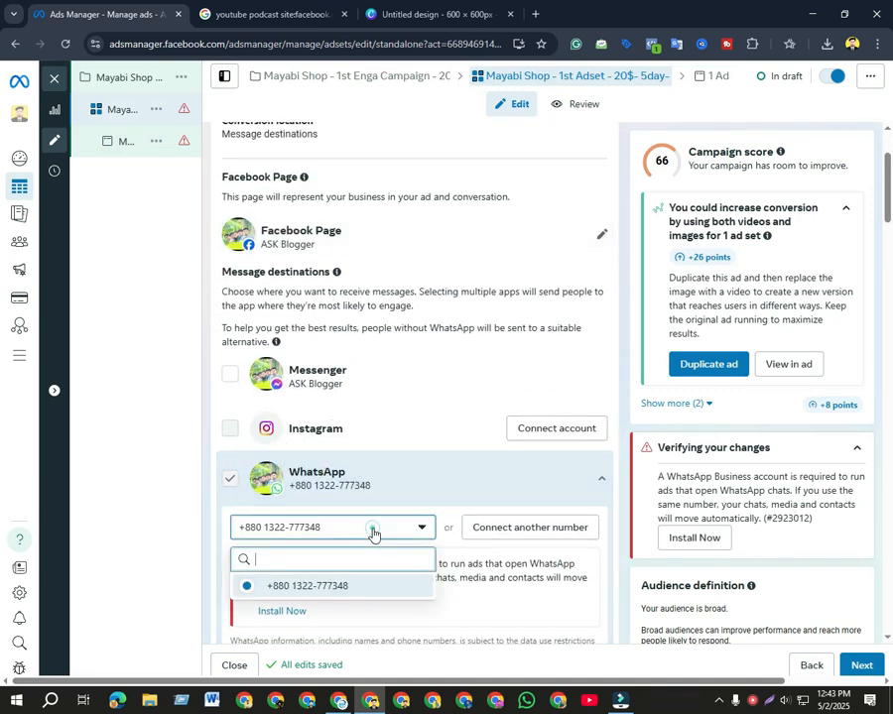
left_click(339, 583)
Review the ad set's performance goal, budget and schedule, audience and manual placements
scroll(482, 521, "down", 2)
scroll(476, 520, "down", 3)
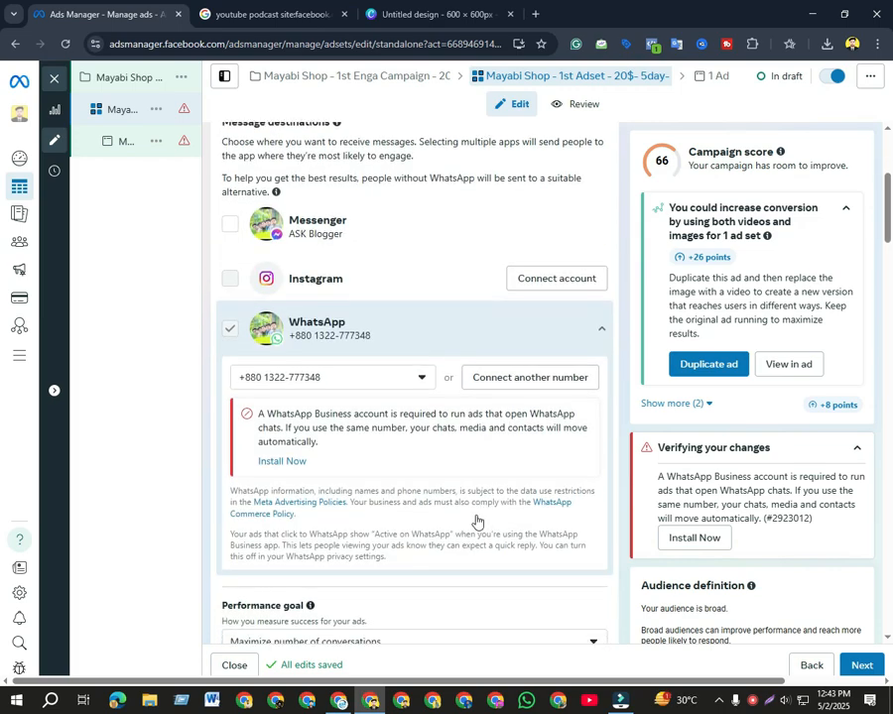
scroll(368, 524, "down", 10)
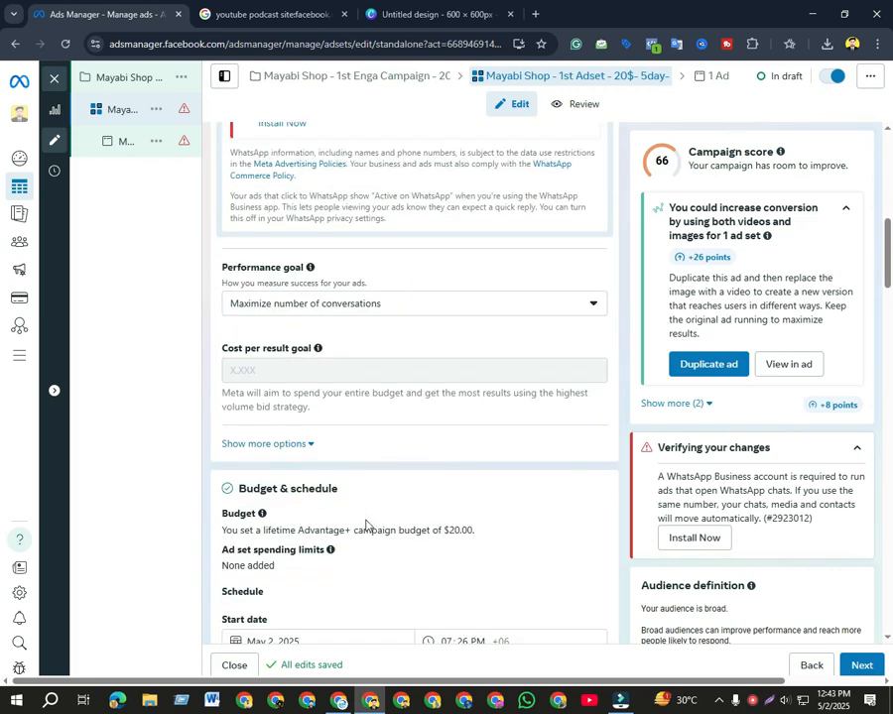
scroll(363, 526, "down", 6)
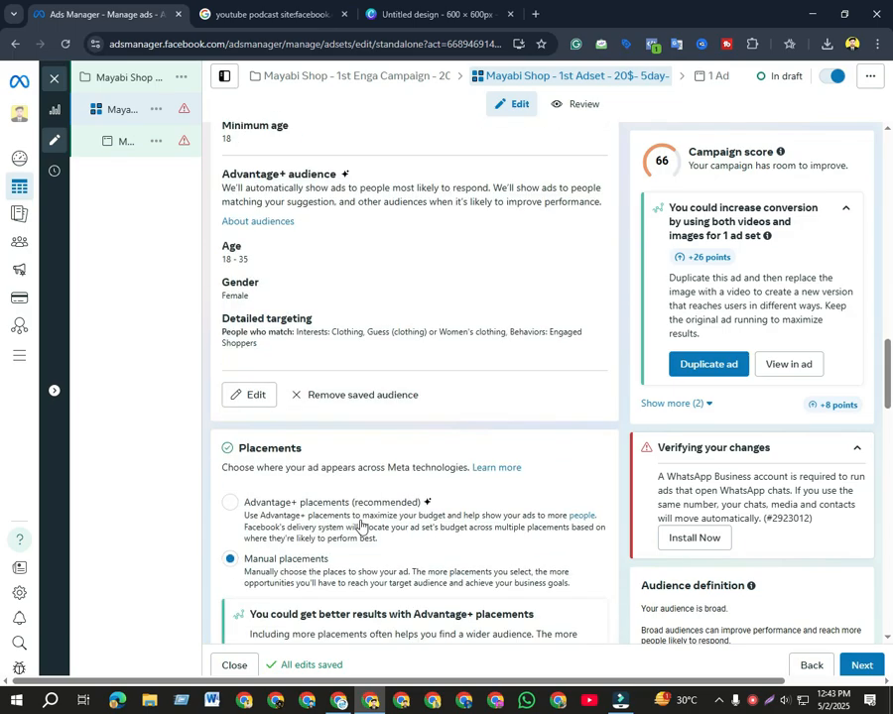
scroll(355, 533, "down", 8)
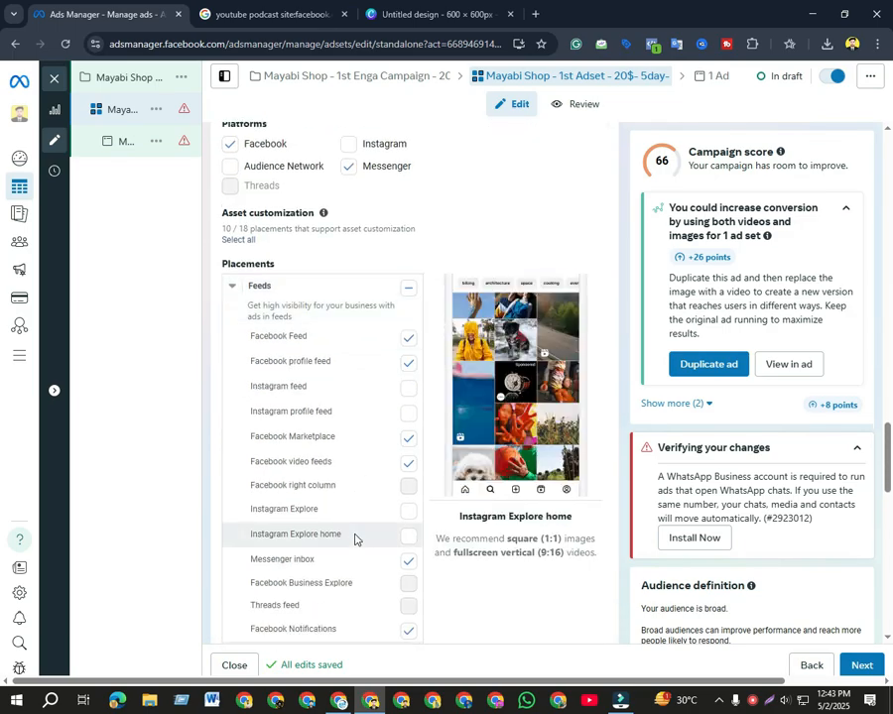
scroll(383, 617, "down", 1)
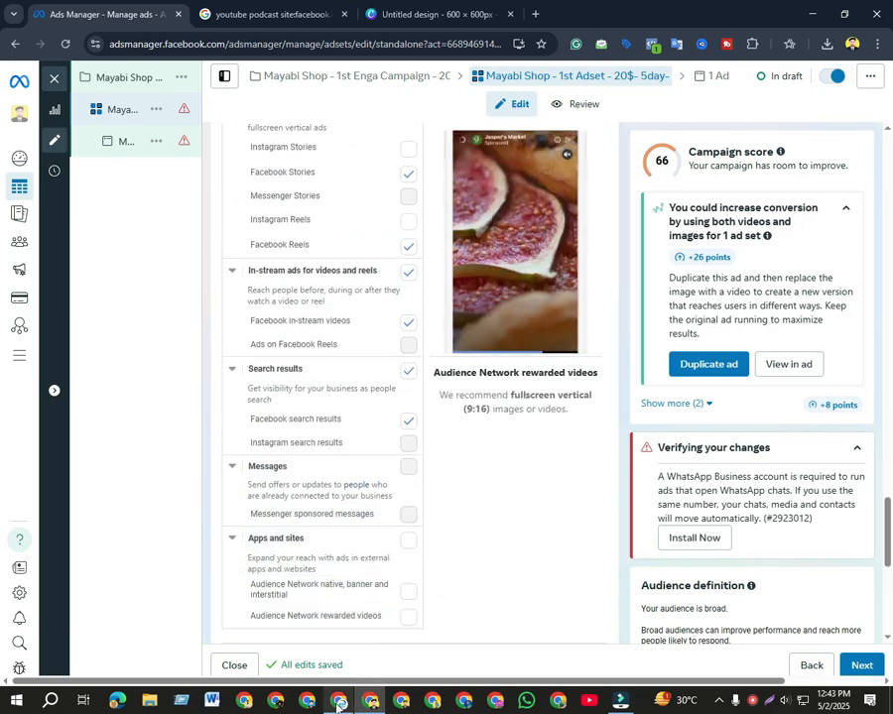
Switch to the Ad Run Strategy Step By Step document in Google Docs and examine its budget, duration, keyword, gender, age and location entries
left_click(339, 701)
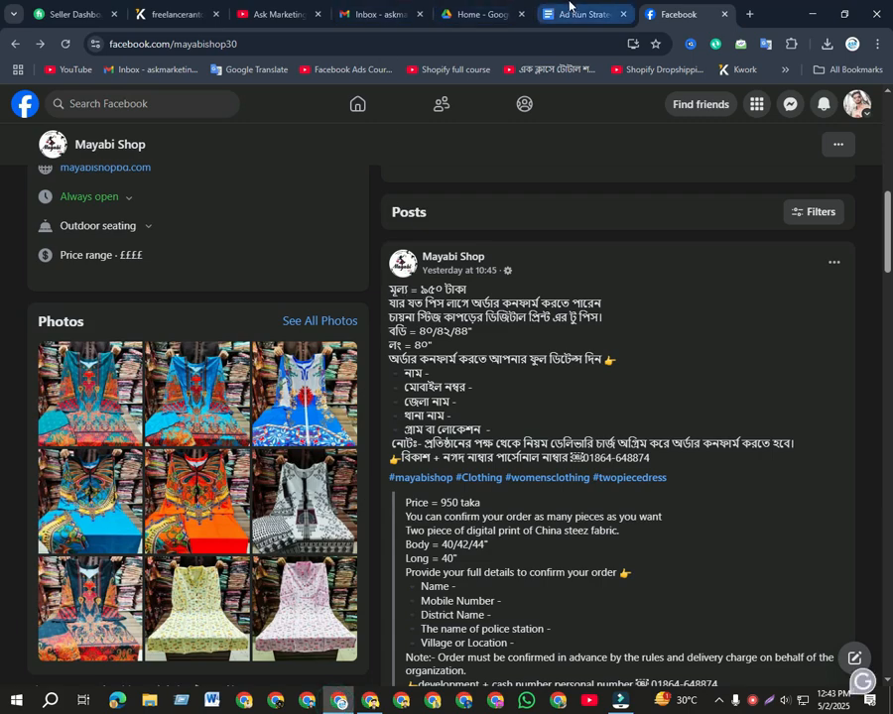
left_click(554, 10)
left_click(439, 386)
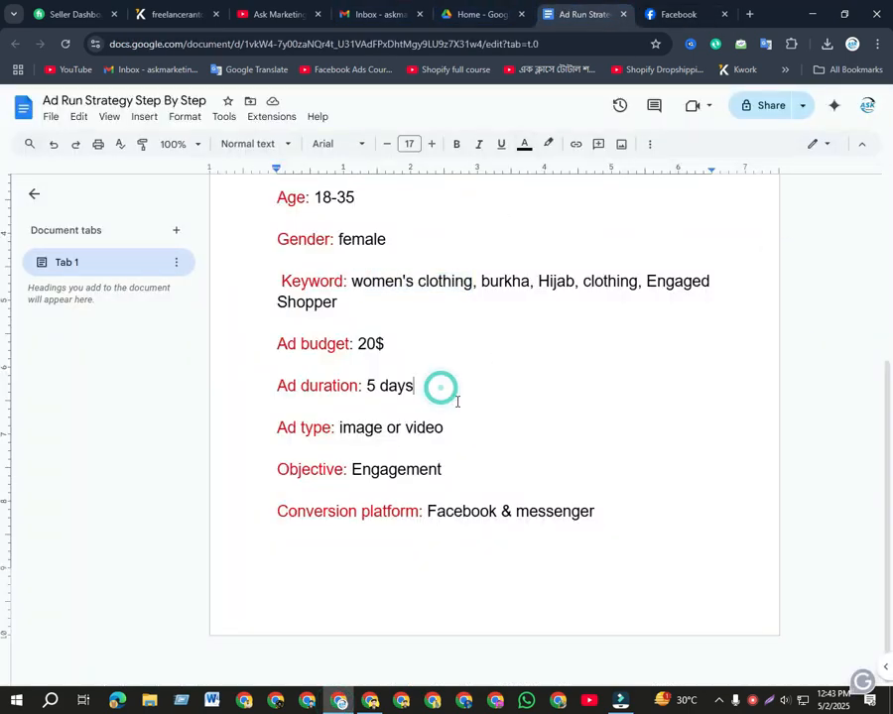
triple_click(439, 386)
left_click_drag(403, 344, 291, 333)
scroll(395, 343, "up", 1)
left_click_drag(355, 366, 278, 327)
left_click_drag(404, 303, 279, 305)
left_click_drag(367, 261, 278, 264)
left_click_drag(449, 225, 277, 225)
scroll(396, 264, "up", 2)
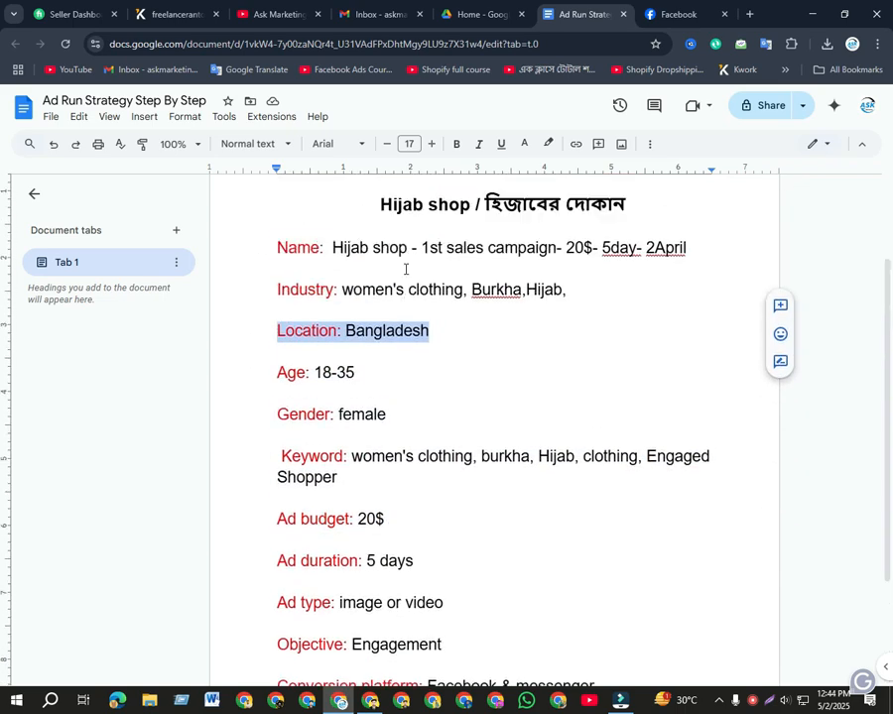
Examine the strategy document's industry, objective and conversion platform entries
left_click(462, 408)
left_click_drag(570, 322, 284, 306)
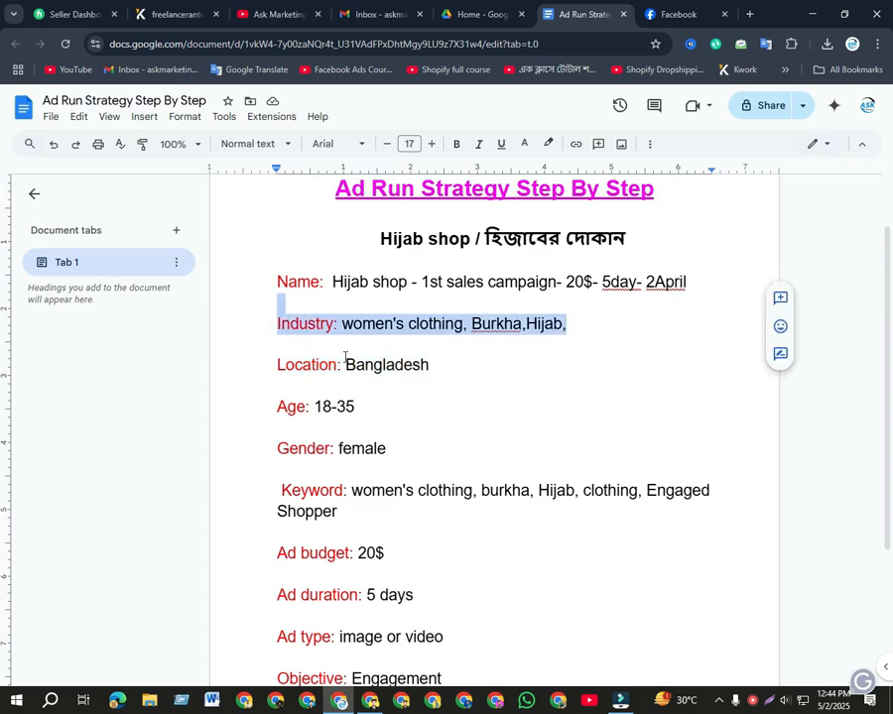
left_click(401, 364)
scroll(421, 450, "down", 3)
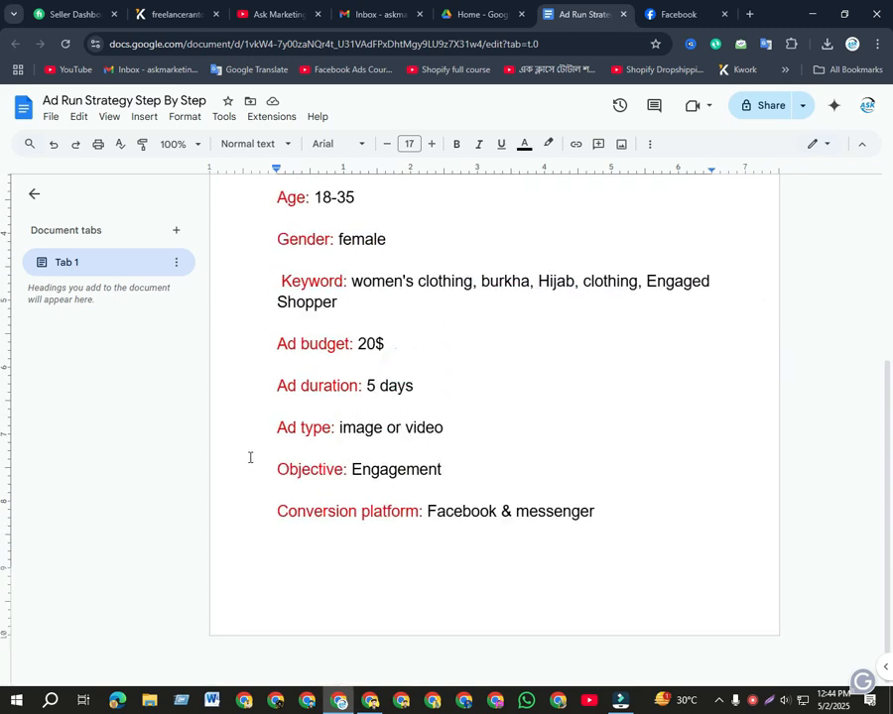
left_click_drag(246, 454, 419, 468)
left_click_drag(264, 510, 599, 519)
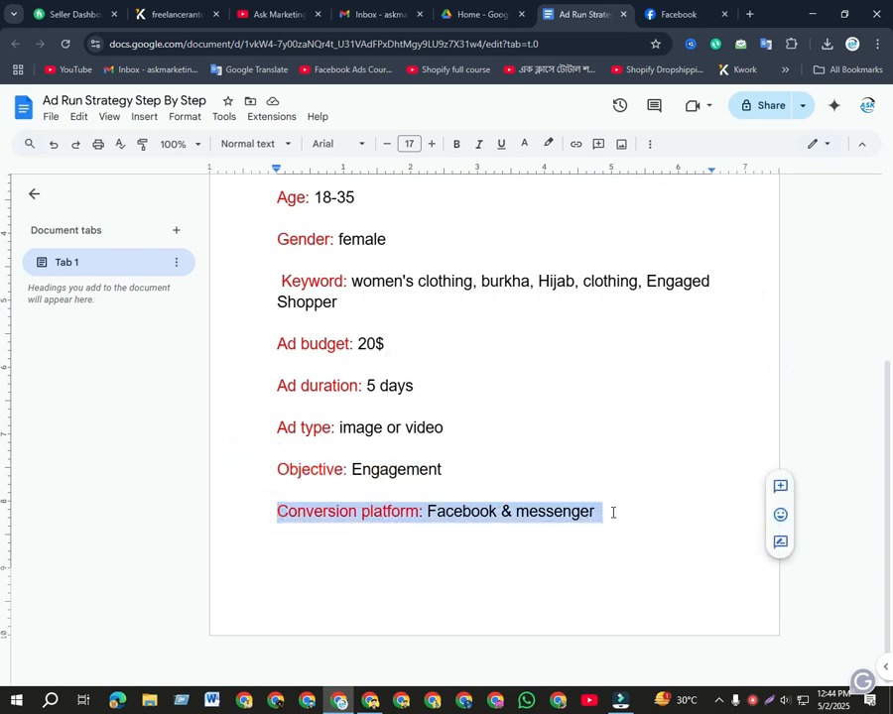
left_click(623, 507)
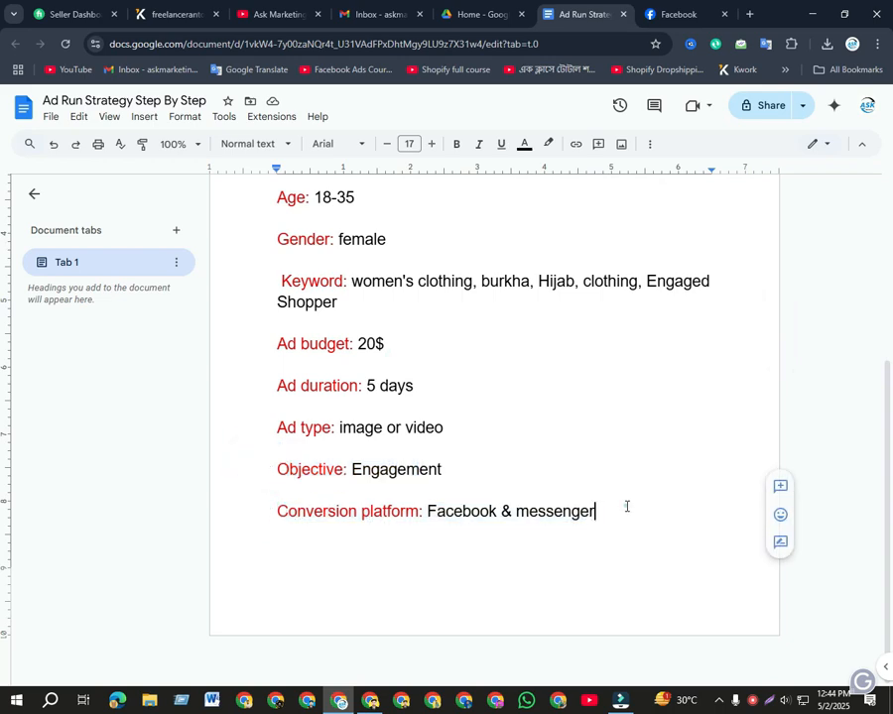
Switch back to Ads Manager and go from the ad set to the Mayabi Shop 1st Ad's settings
left_click(370, 700)
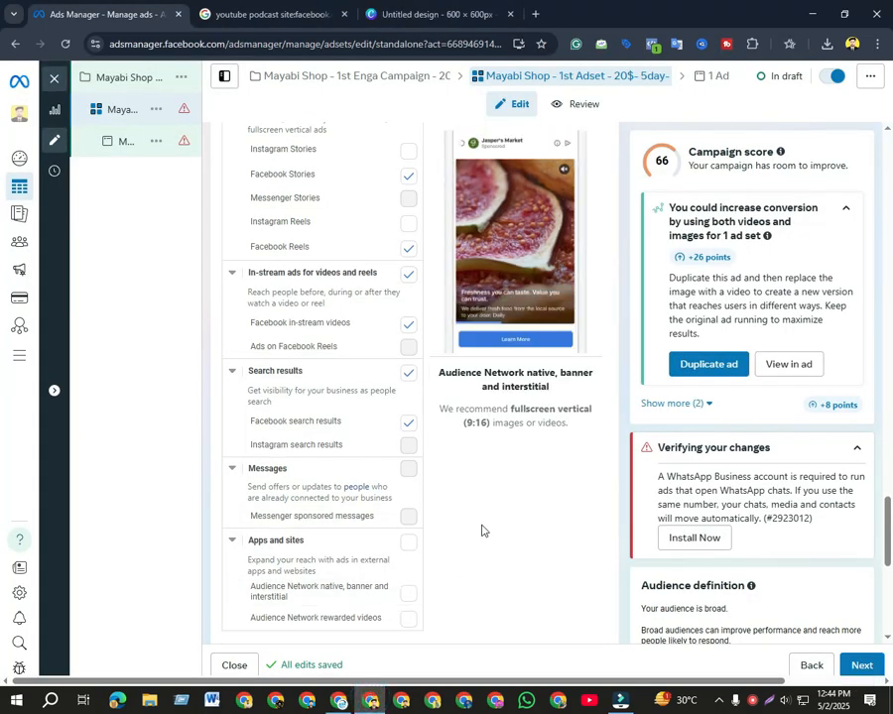
scroll(465, 530, "up", 6)
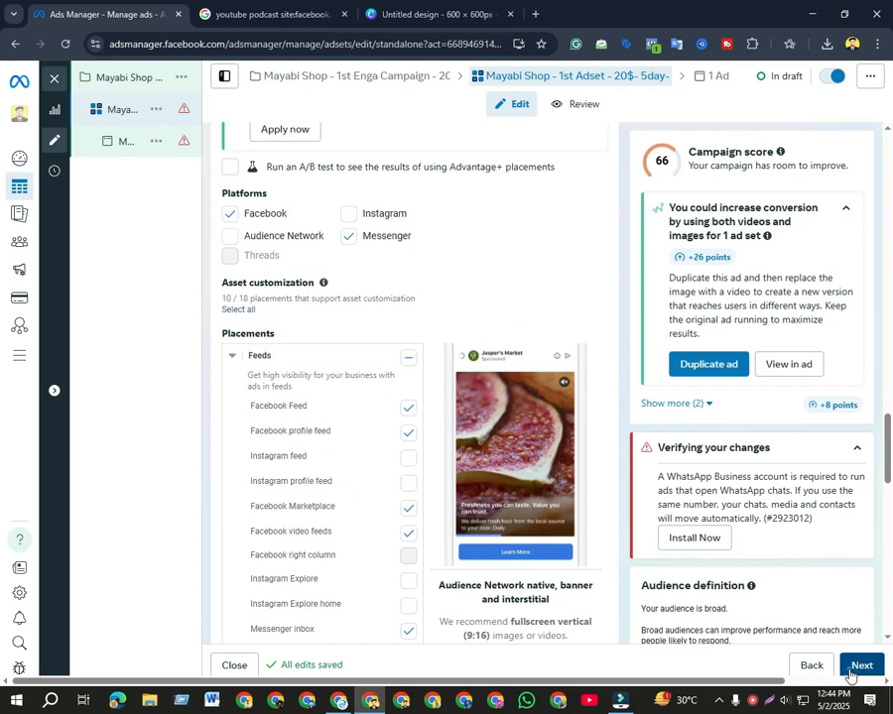
left_click(859, 665)
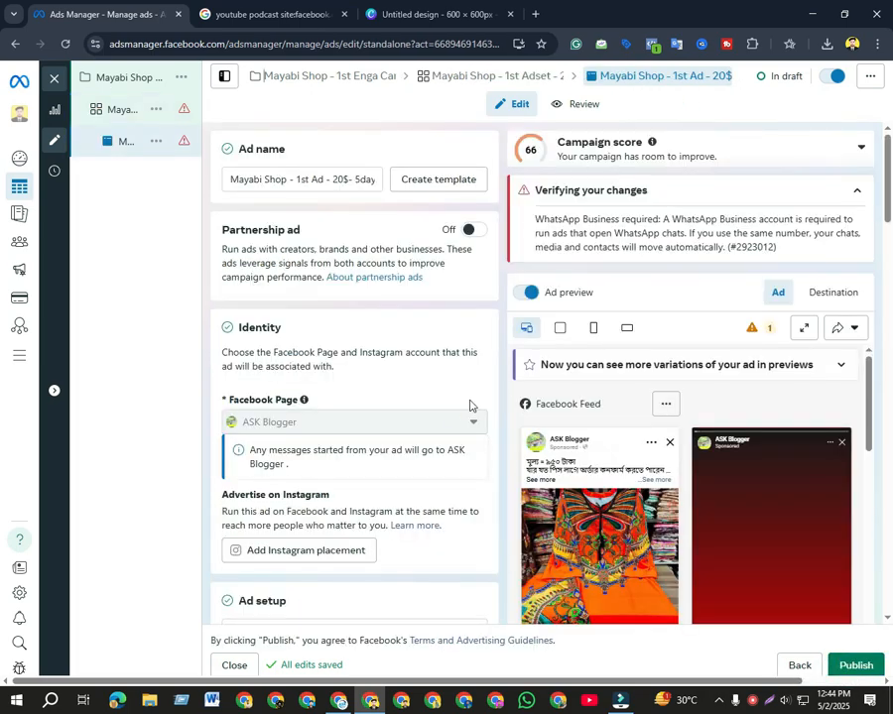
scroll(437, 437, "down", 4)
scroll(413, 464, "up", 3)
scroll(418, 461, "up", 1)
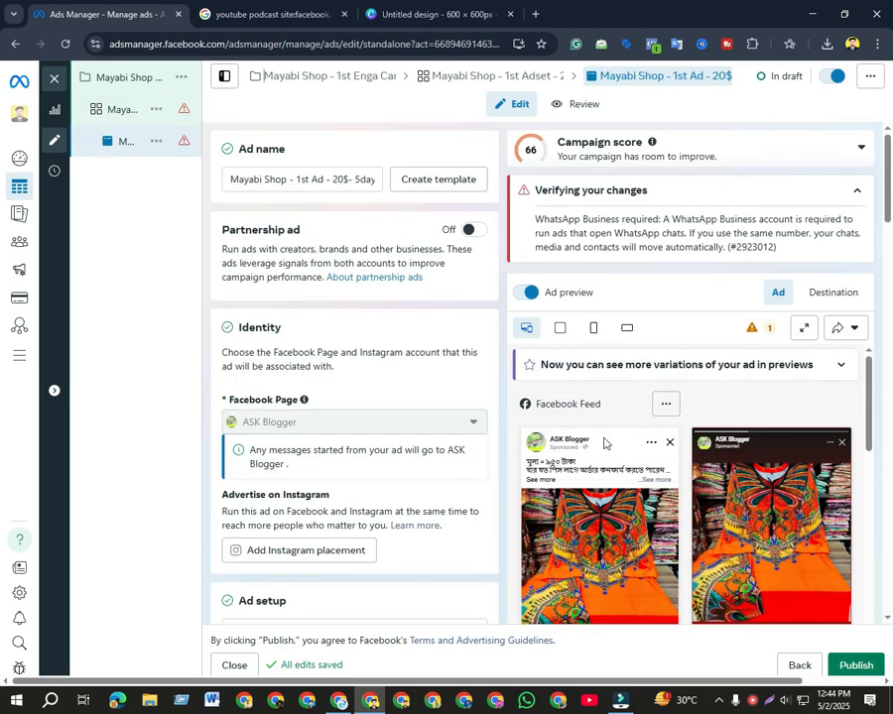
Preview the ad in feeds, stories and reels, and search results placements, then examine the combined preview of all placements
left_click(562, 329)
scroll(614, 407, "down", 3)
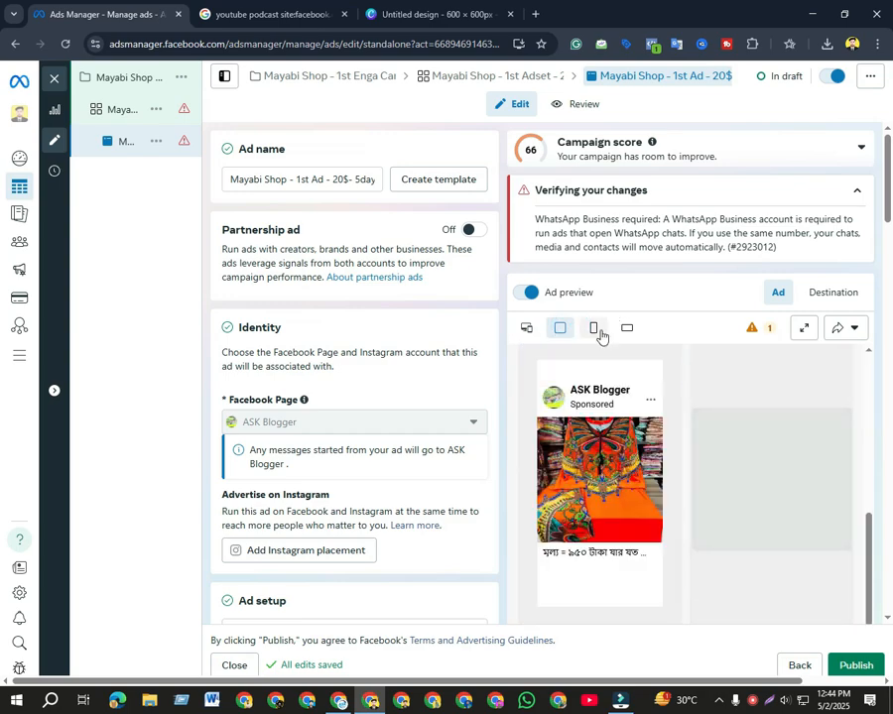
left_click(594, 329)
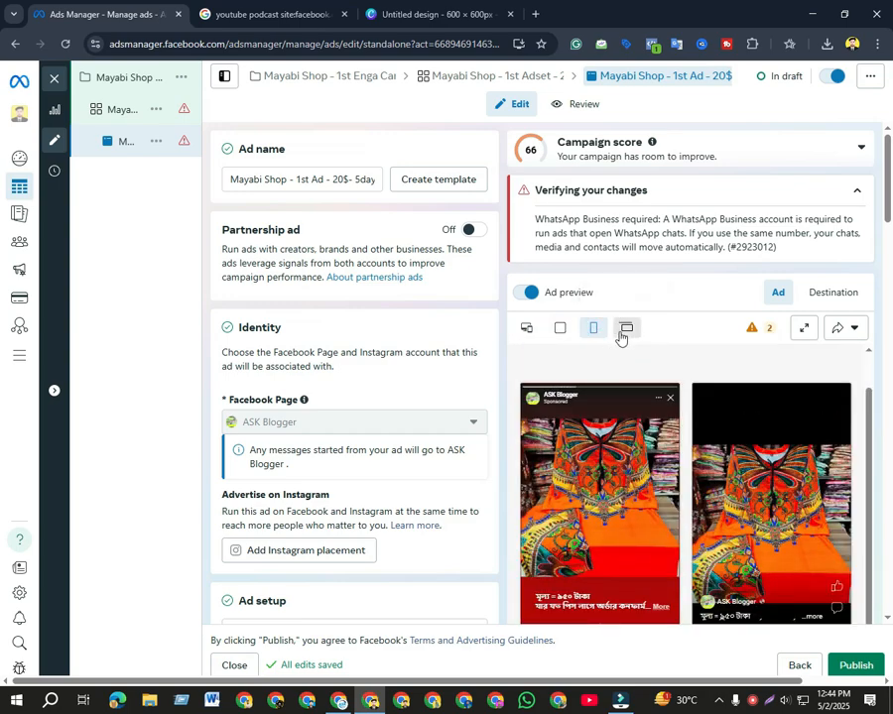
left_click(622, 335)
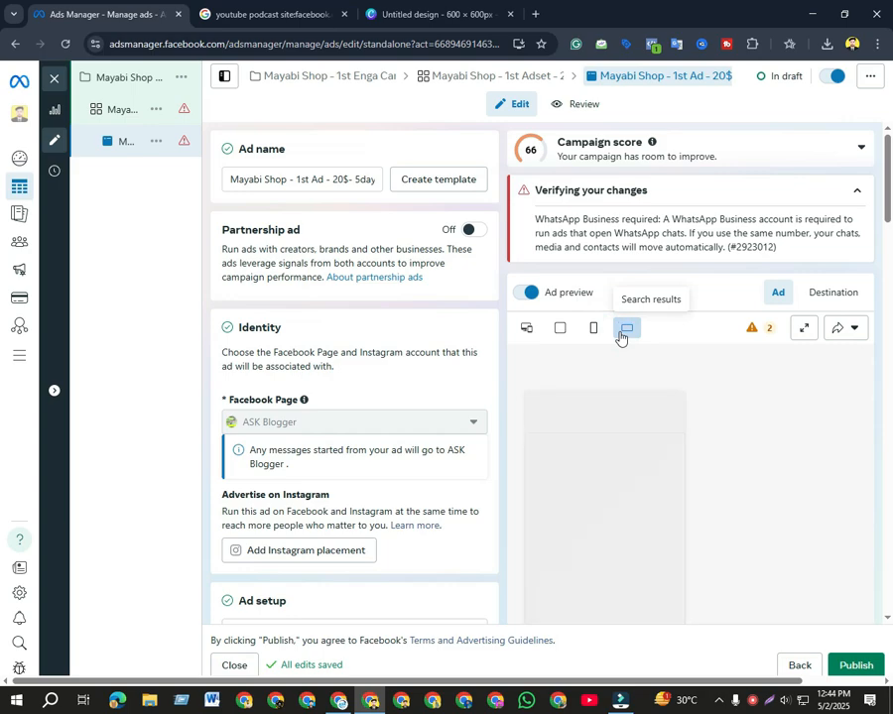
scroll(648, 509, "down", 3)
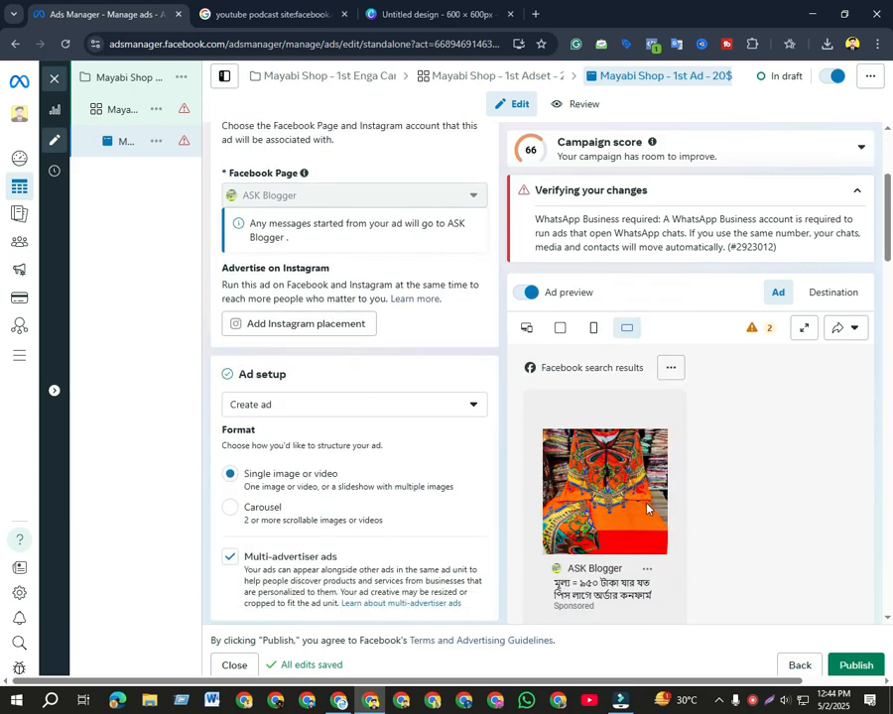
scroll(455, 354, "up", 3)
left_click(560, 327)
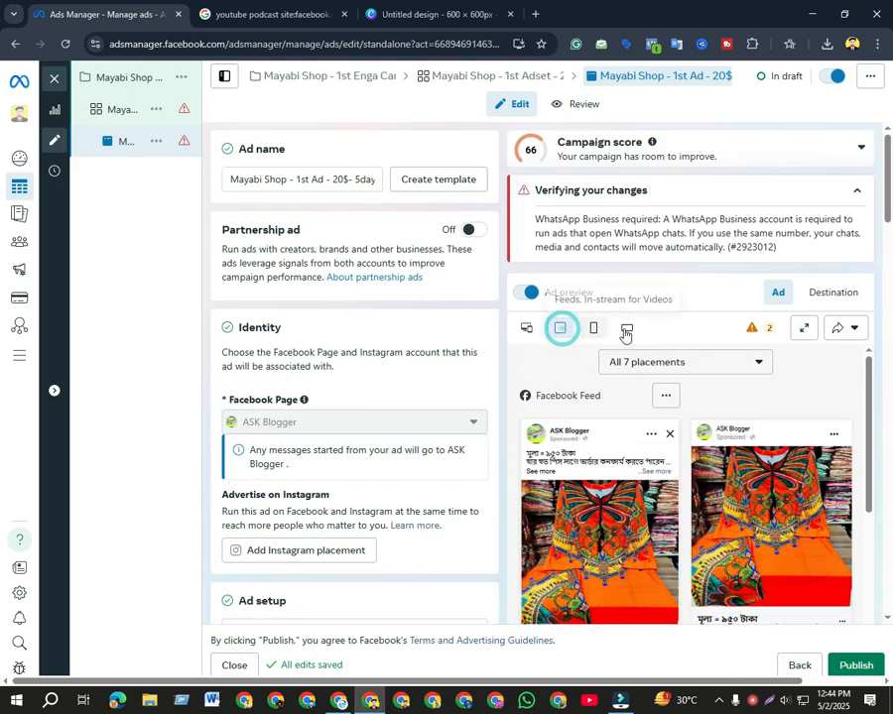
left_click(594, 329)
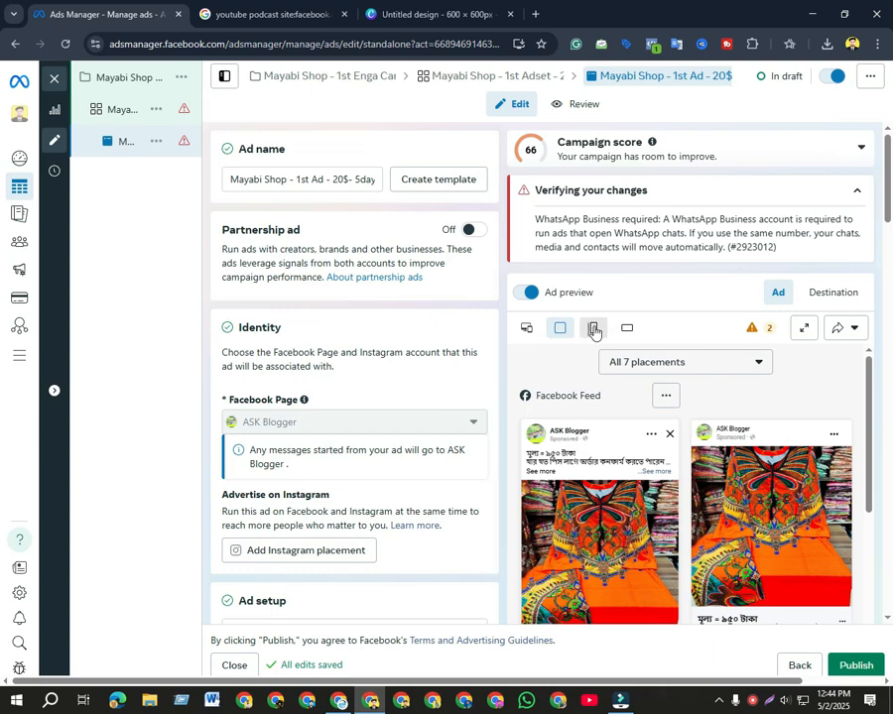
left_click(527, 328)
scroll(732, 460, "down", 5)
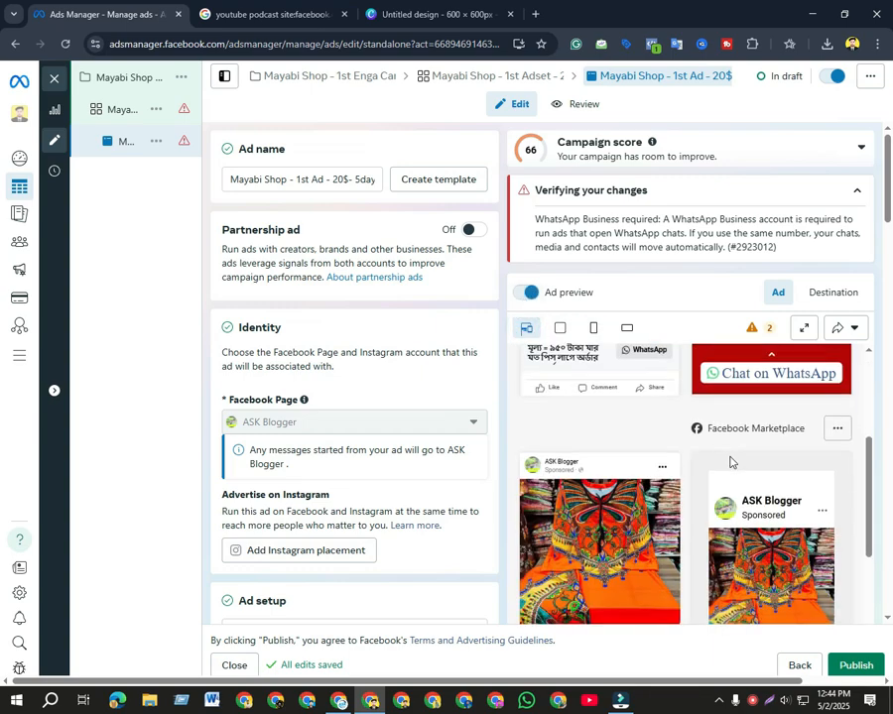
scroll(732, 460, "down", 5)
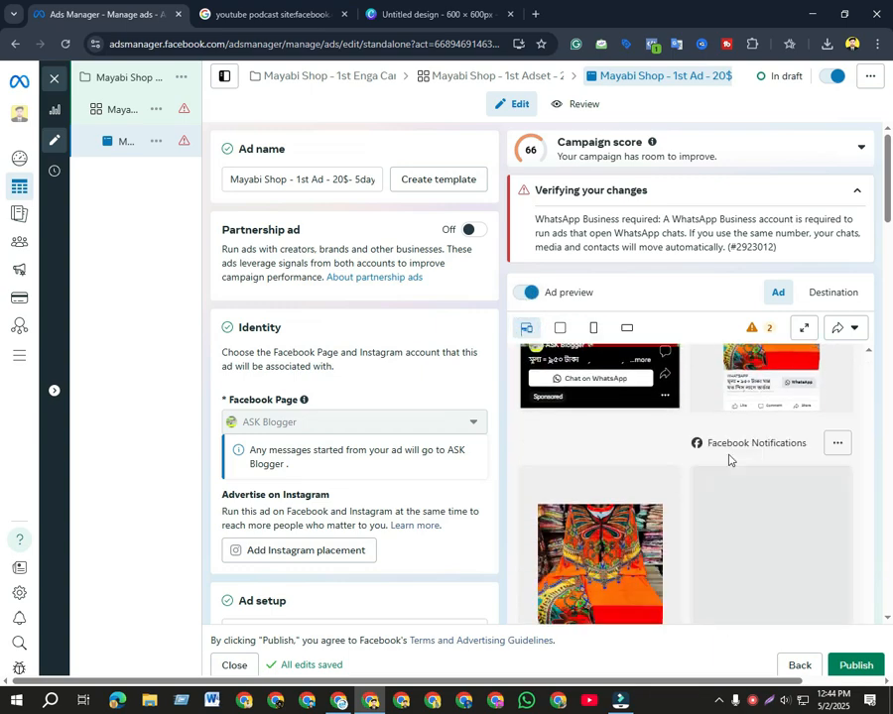
Review the ad's format options, multi-advertiser setting and creative media for each placement group
scroll(702, 452, "down", 10)
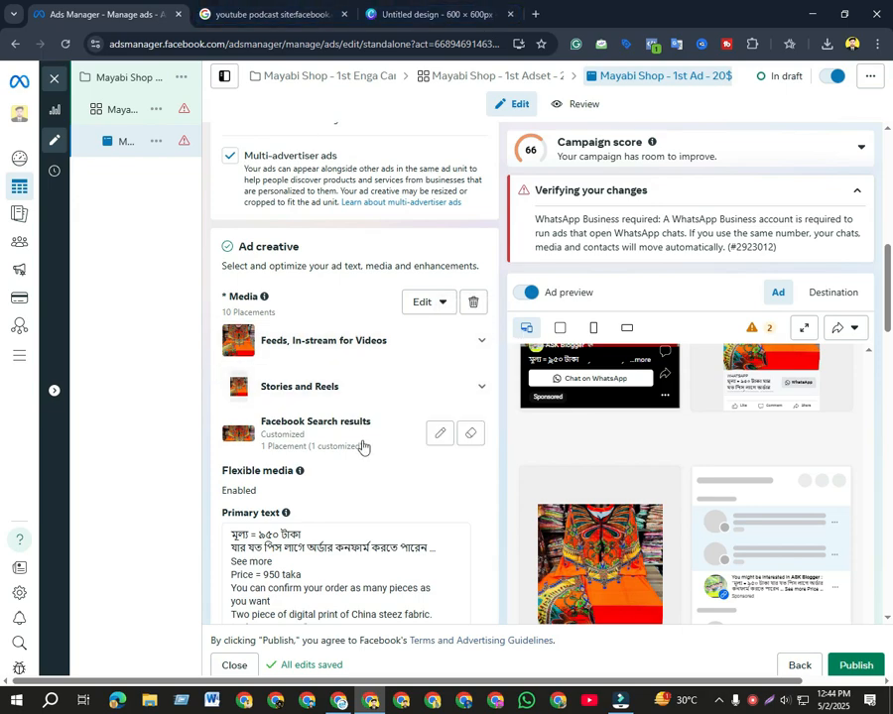
scroll(365, 452, "up", 2)
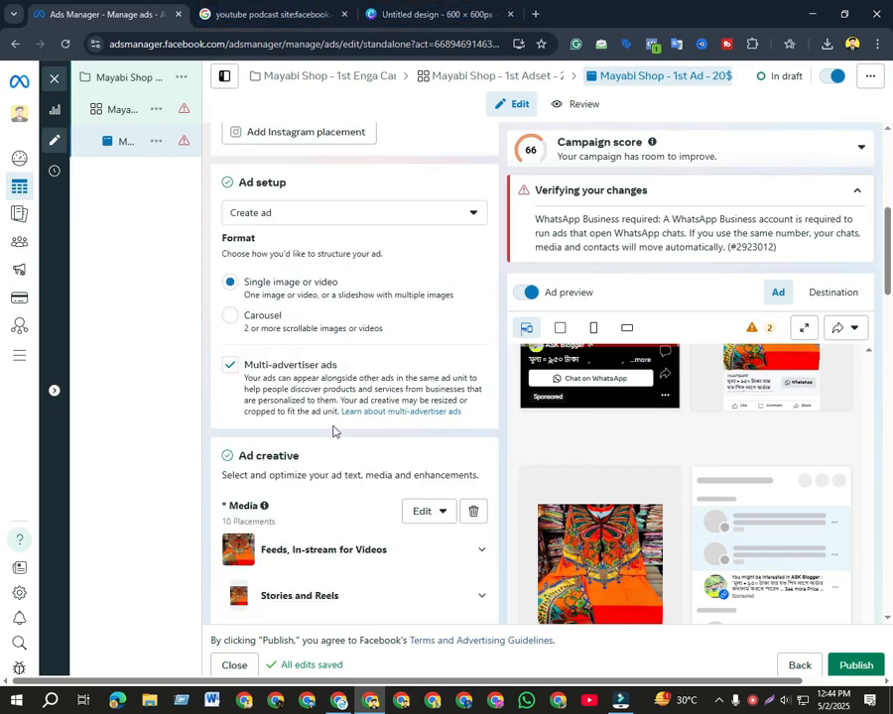
scroll(331, 427, "up", 1)
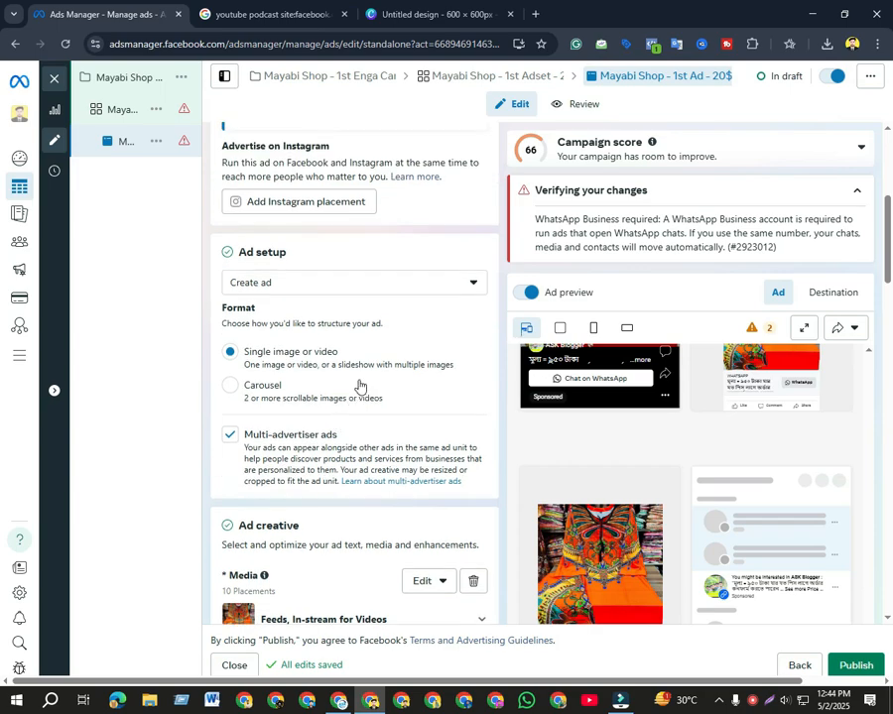
scroll(301, 414, "down", 1)
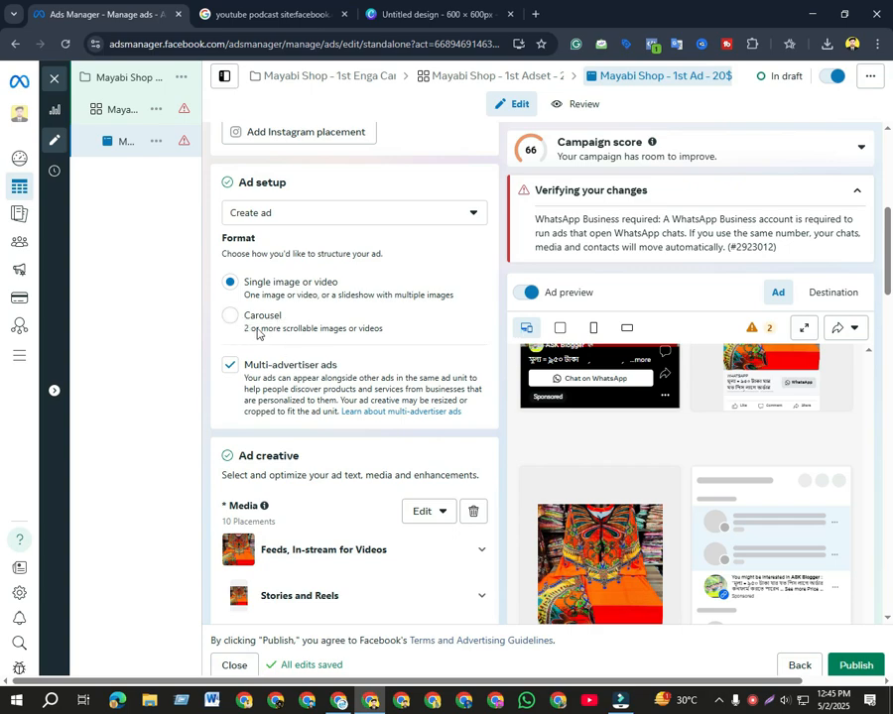
scroll(256, 334, "down", 3)
scroll(261, 289, "up", 2)
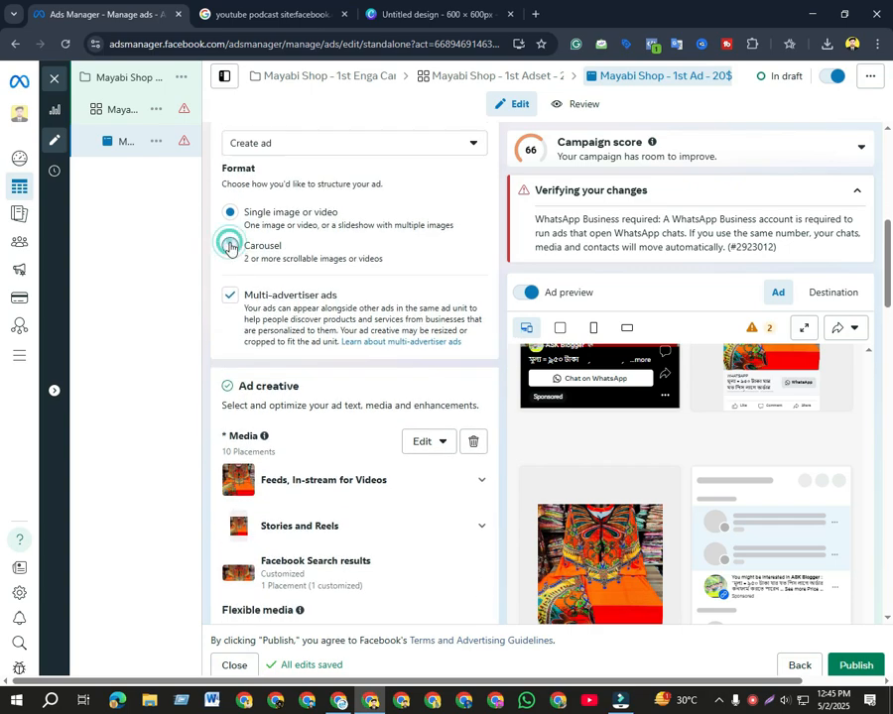
Change the ad format to Carousel and look over the carousel card and primary text fields
left_click(230, 245)
scroll(318, 468, "down", 3)
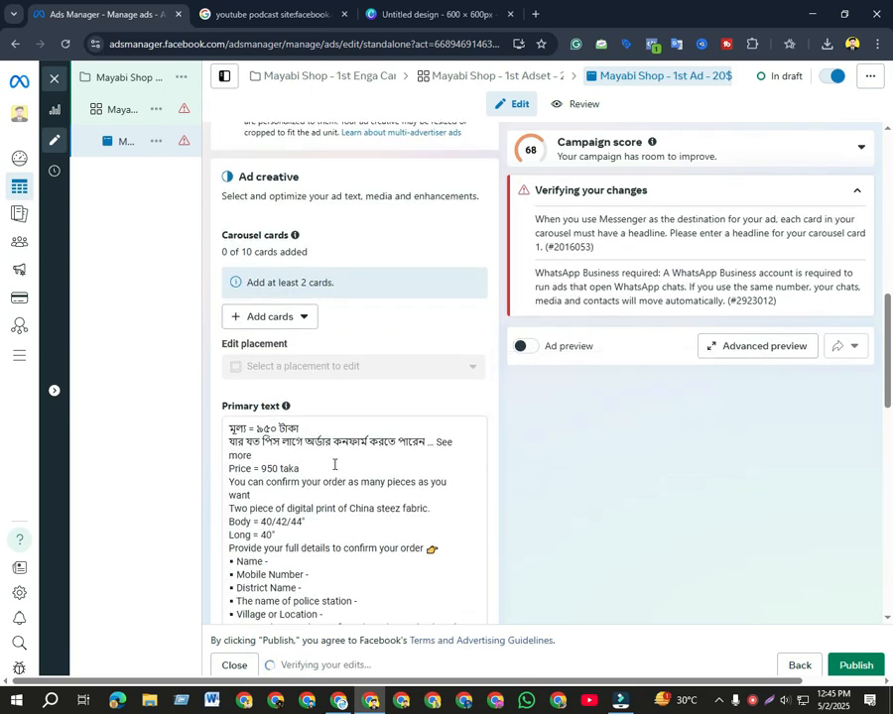
scroll(331, 460, "down", 4)
scroll(326, 471, "up", 6)
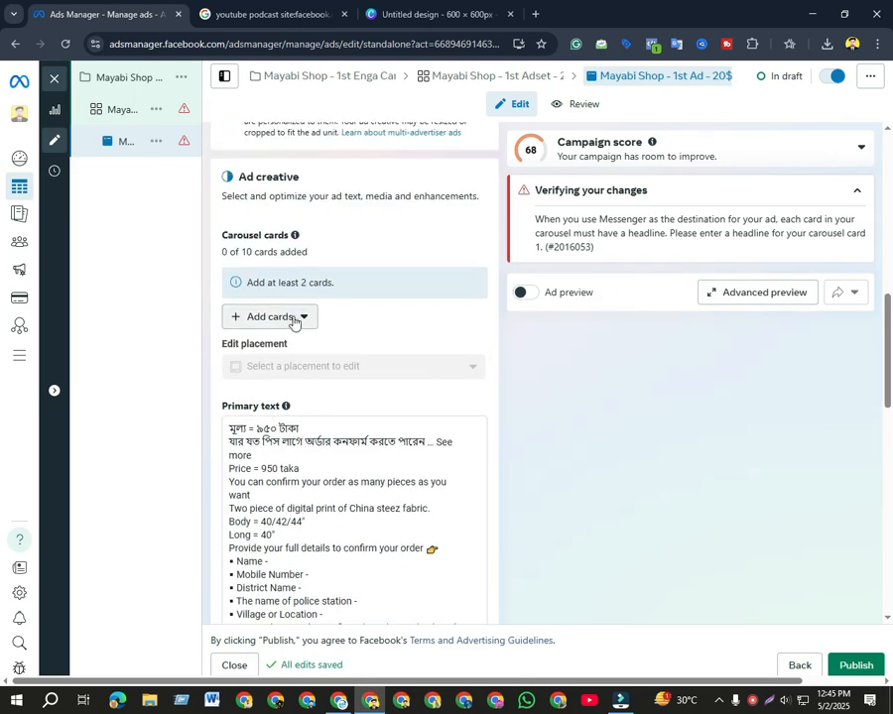
Add three account images as carousel cards: the orange and the white 600 × 600 designs and the 494592255 image
left_click(291, 318)
left_click(281, 350)
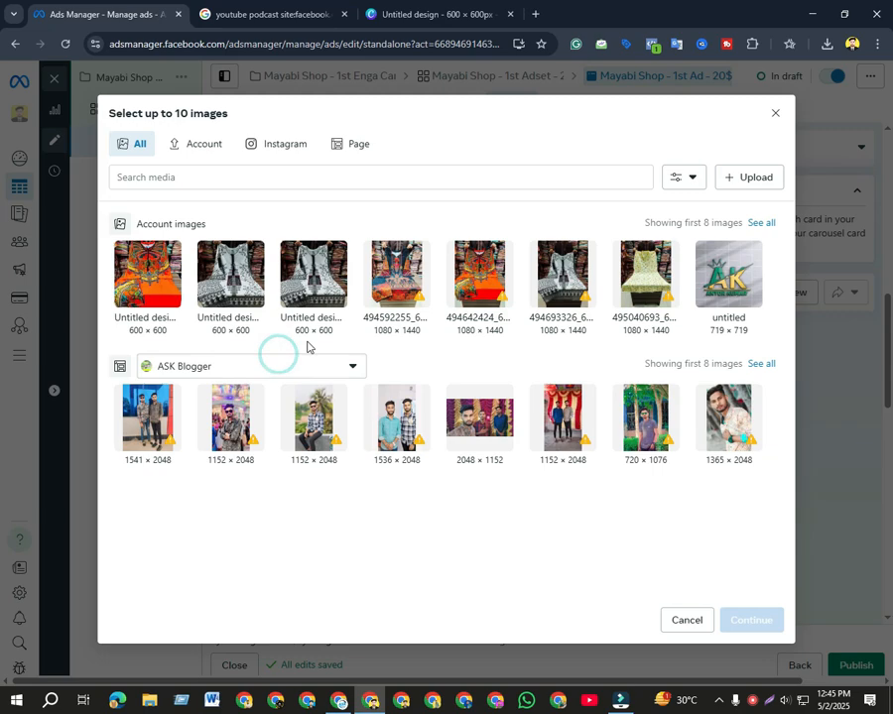
left_click(171, 284)
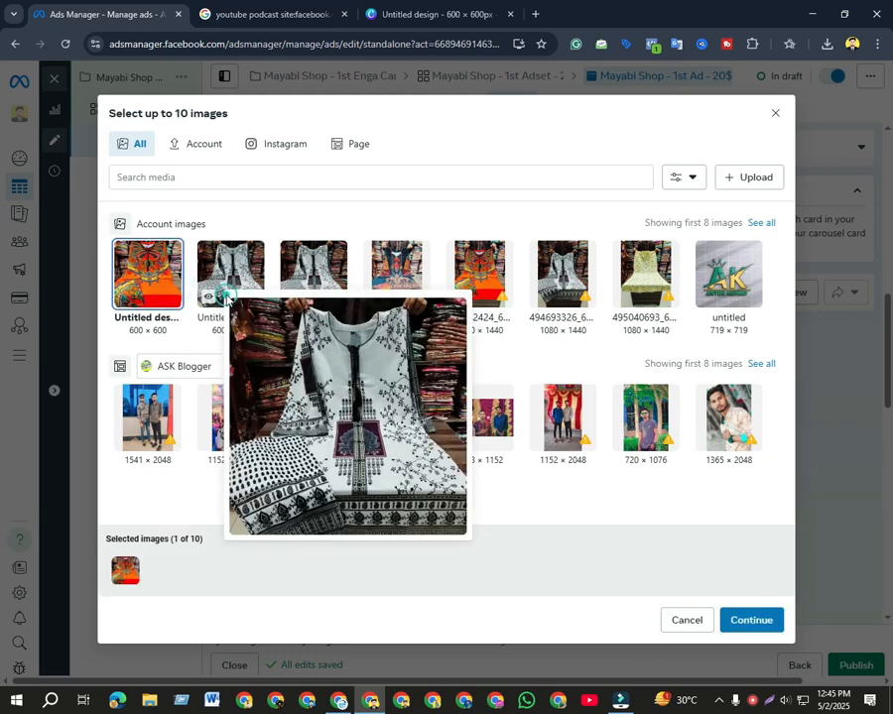
left_click(228, 286)
left_click(314, 278)
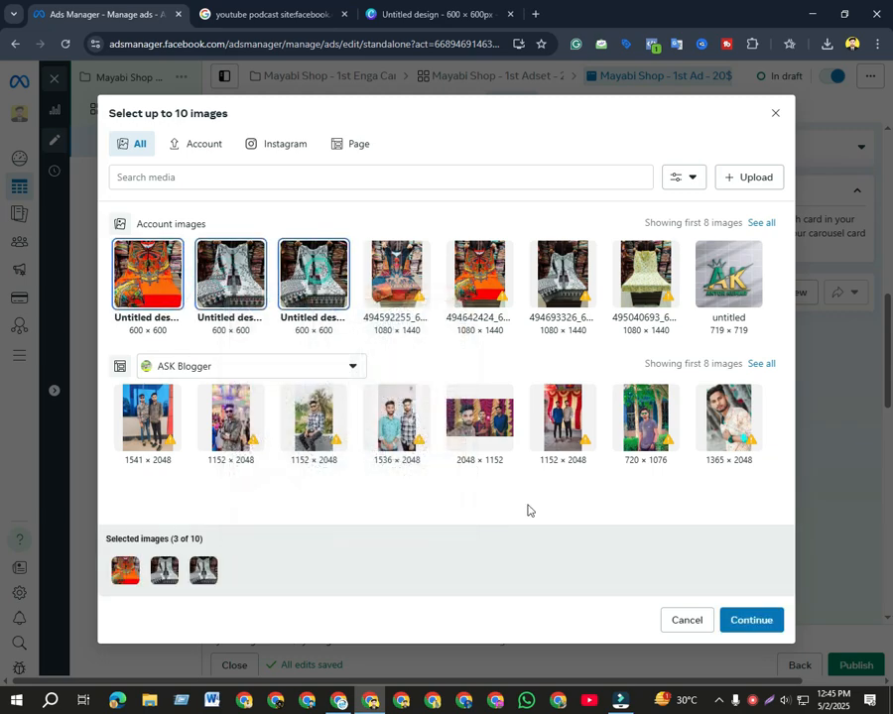
left_click(402, 307)
left_click(345, 302)
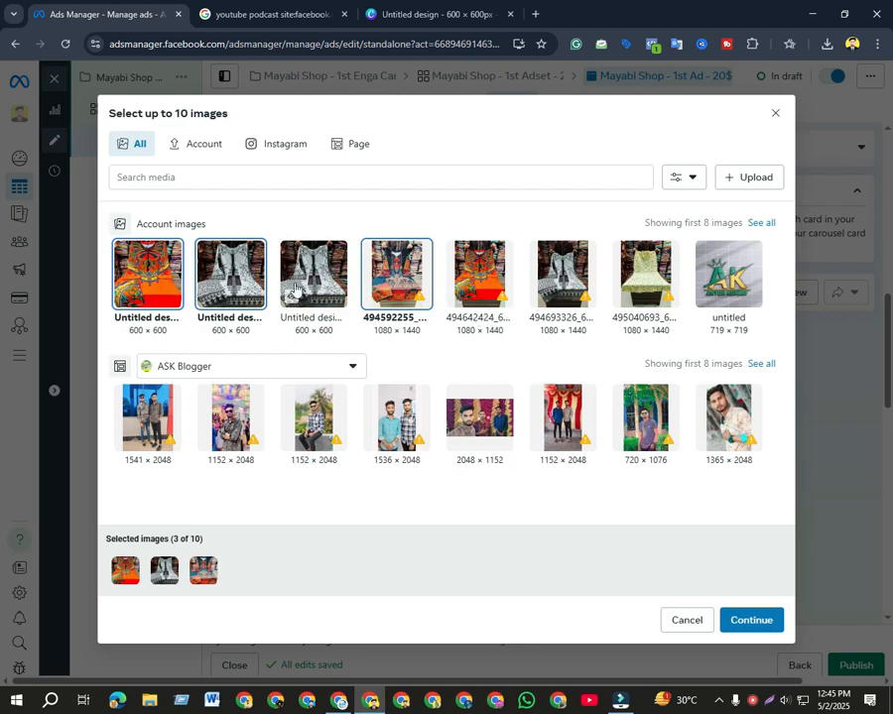
left_click(737, 623)
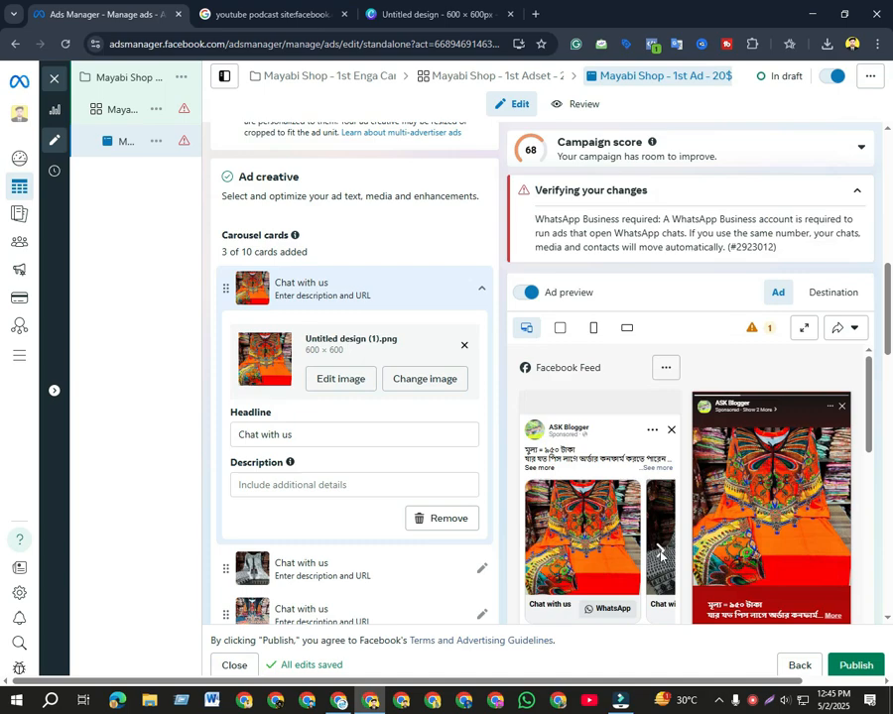
Examine the carousel ad's preview, cards, call to action, message template and tracking sections
left_click(659, 553)
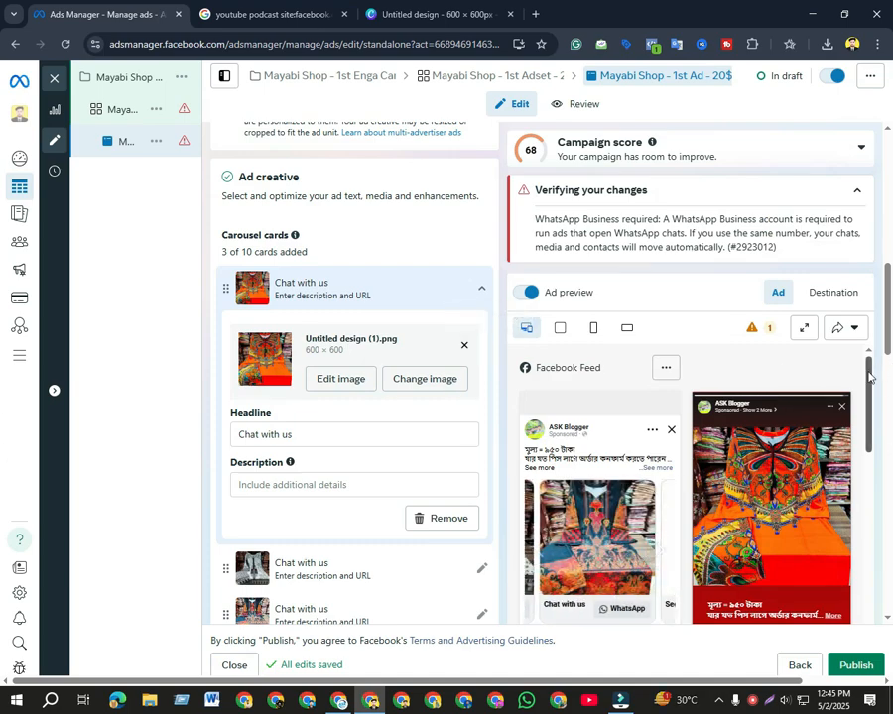
scroll(427, 367, "down", 3)
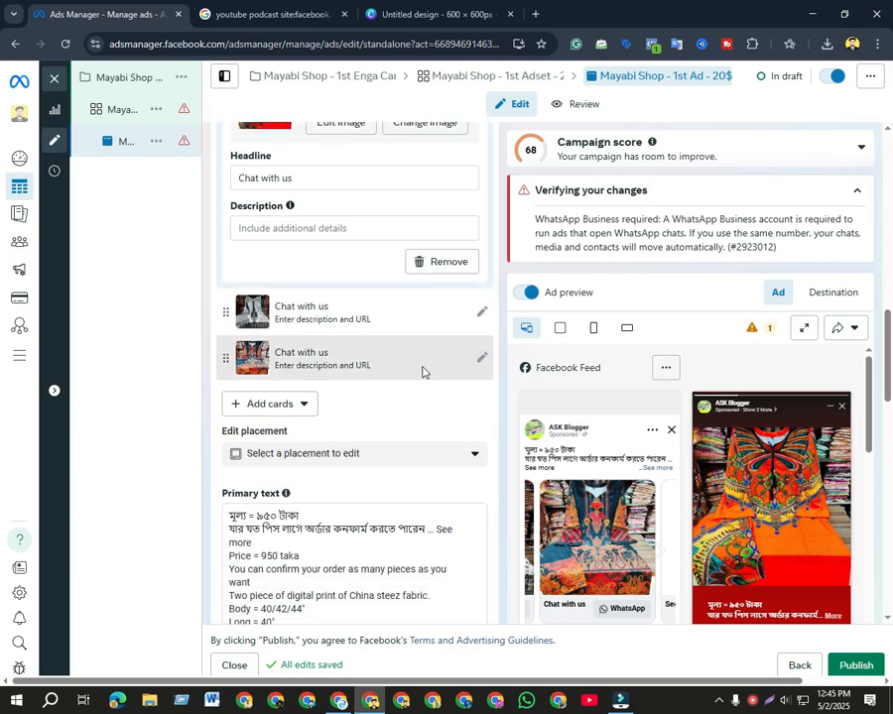
scroll(422, 372, "down", 5)
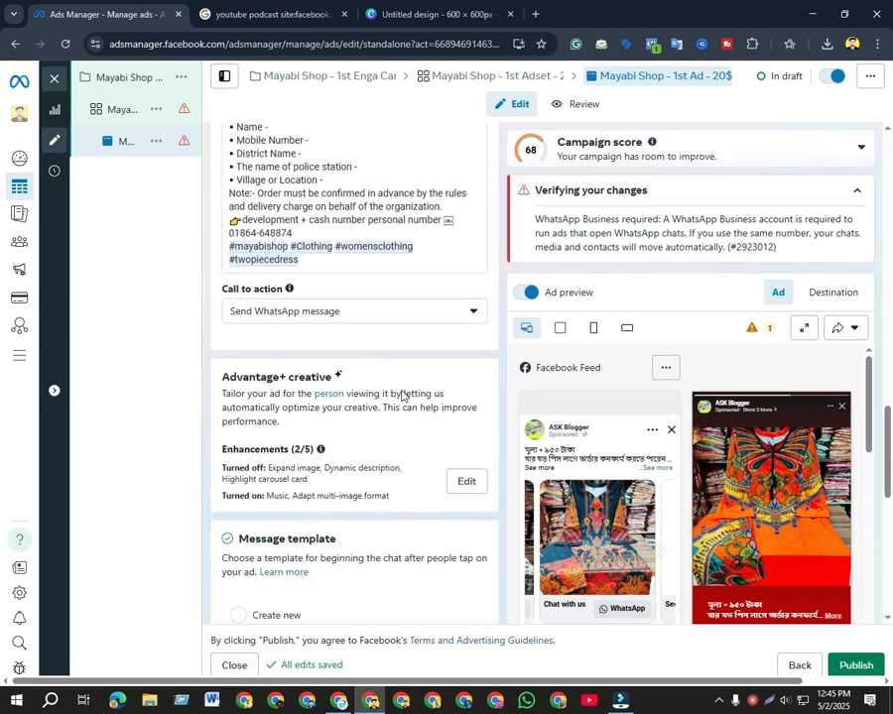
scroll(402, 395, "down", 5)
scroll(732, 501, "down", 1)
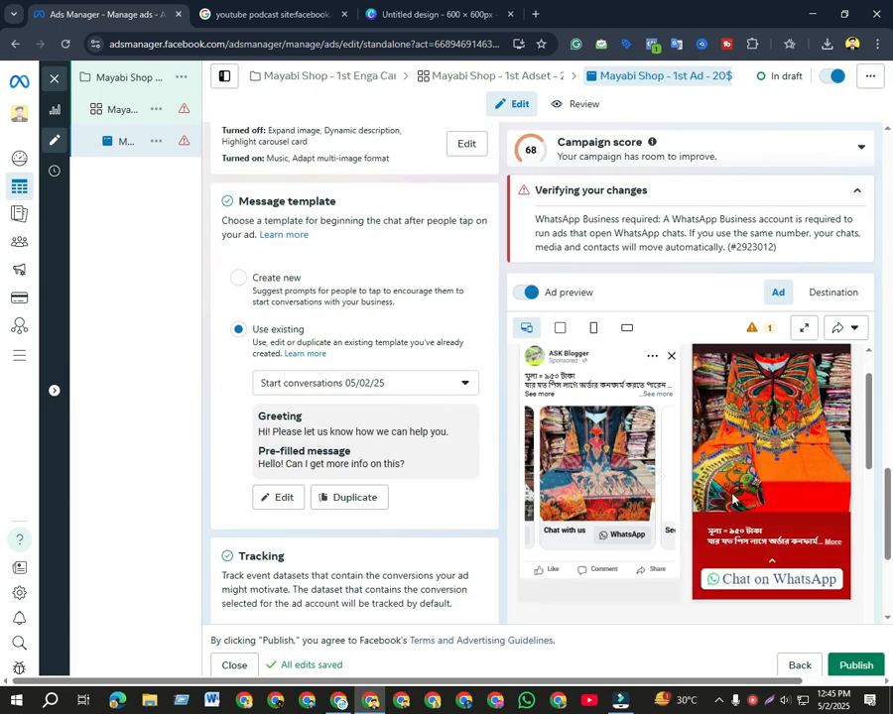
scroll(732, 501, "down", 5)
scroll(417, 516, "down", 3)
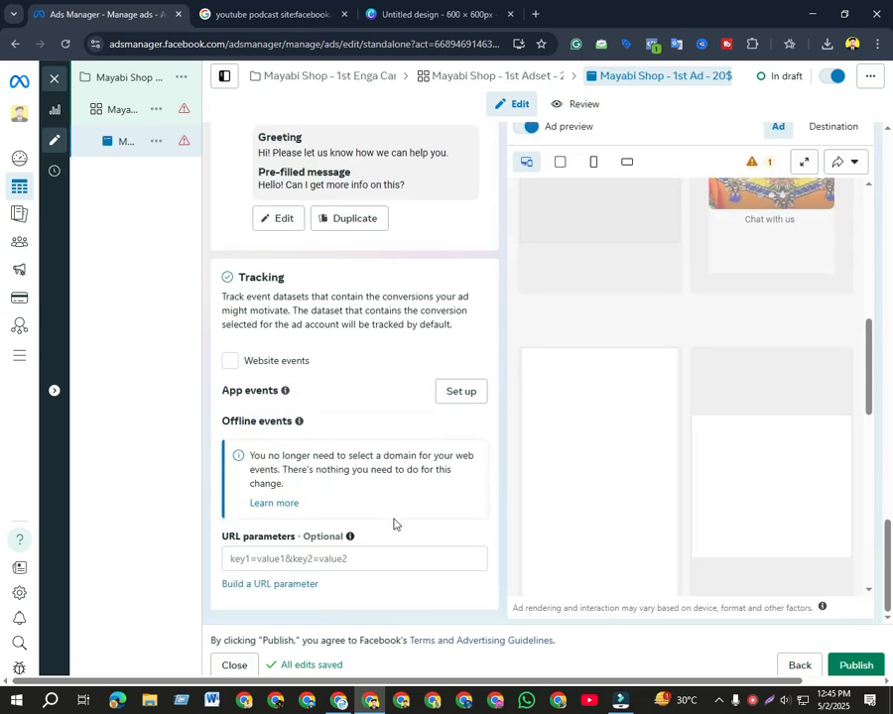
scroll(393, 522, "up", 15)
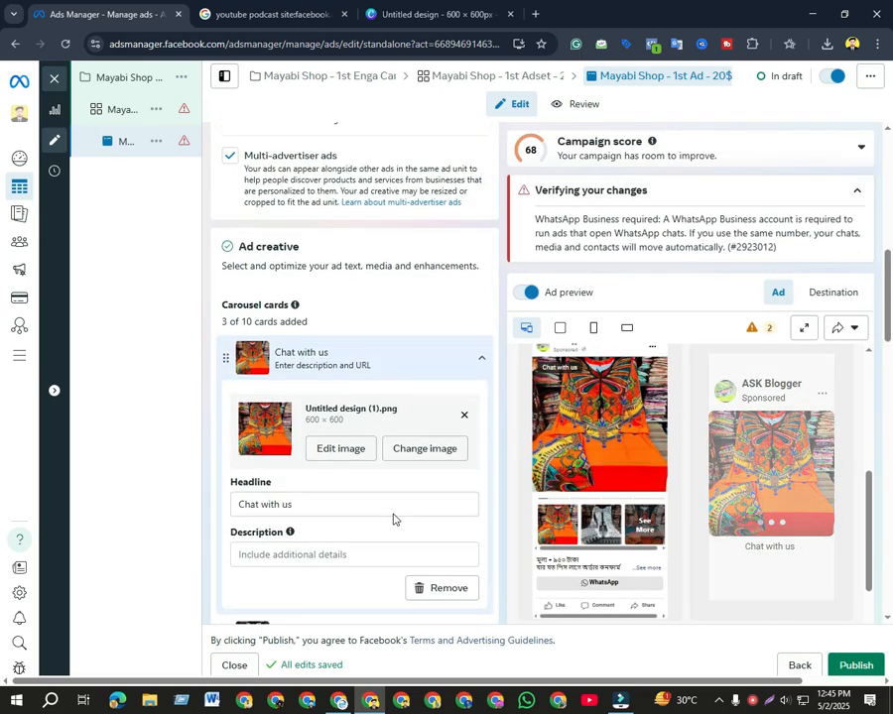
scroll(291, 345, "up", 2)
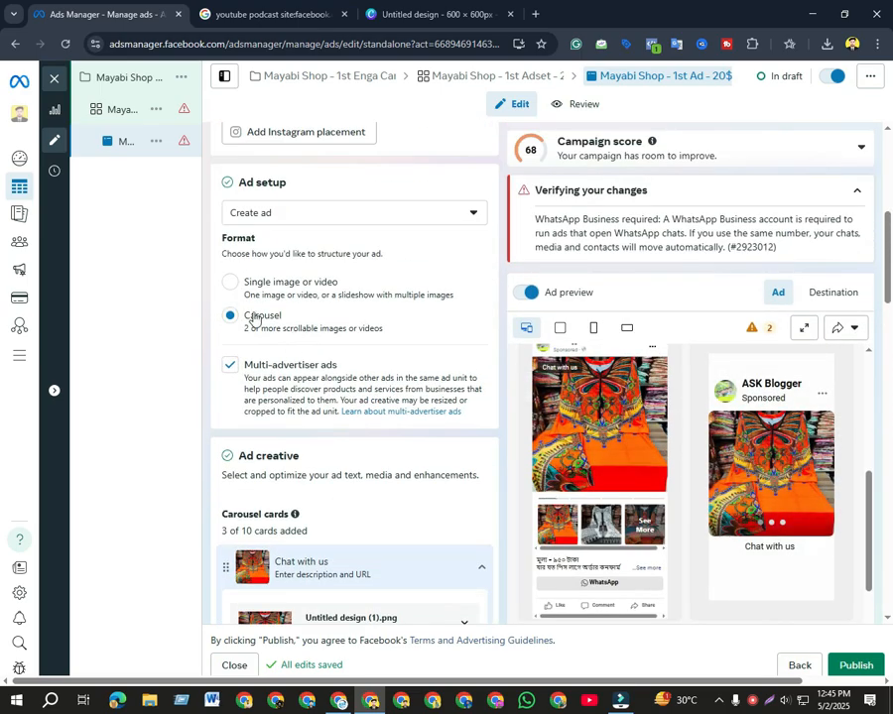
Set the ad format back to Single image or video and check its media, primary text and headline fields
left_click(230, 287)
scroll(397, 474, "down", 3)
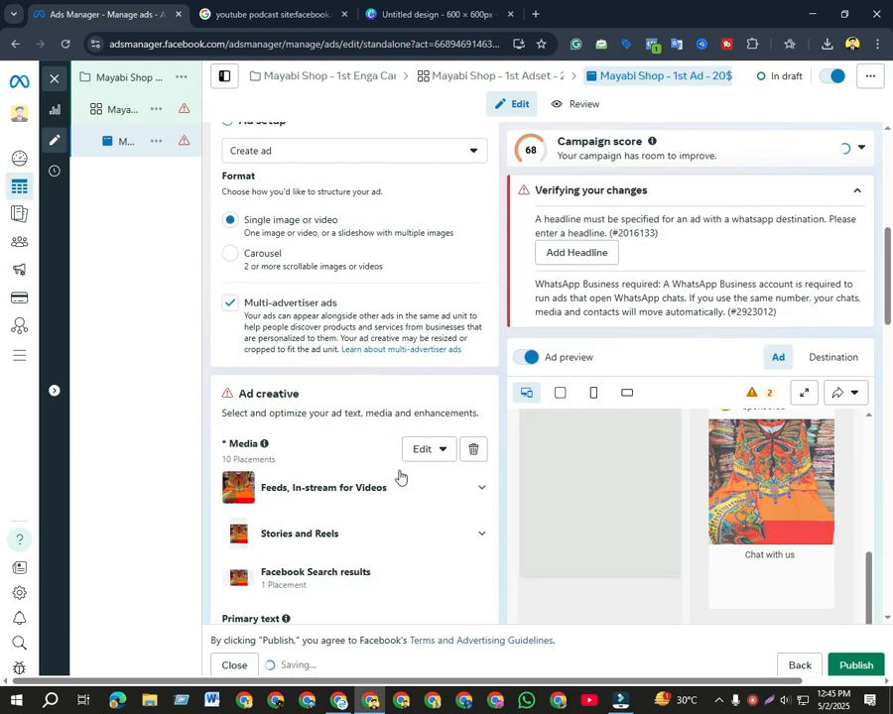
scroll(281, 510, "down", 5)
scroll(282, 510, "up", 3)
scroll(285, 511, "down", 1)
Delete the leftover "See more" from the second line of the ad's primary text
left_click(260, 462)
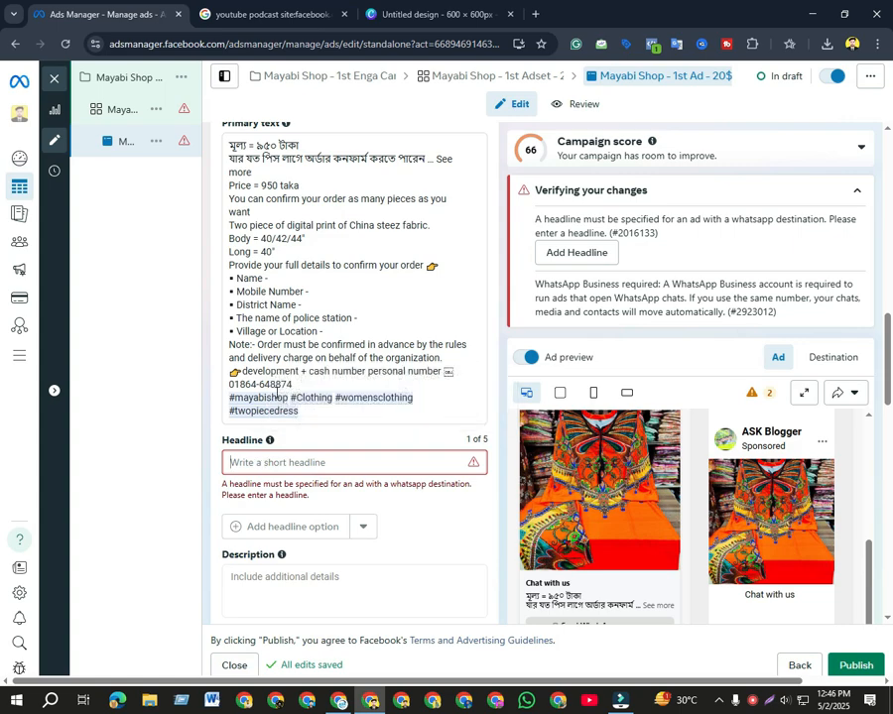
scroll(285, 325, "up", 2)
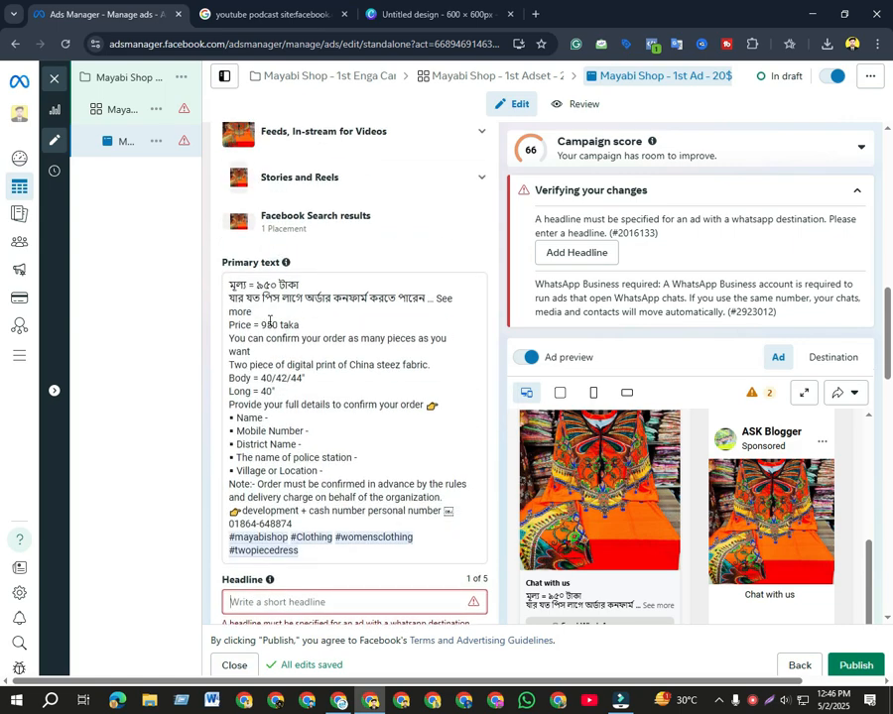
left_click_drag(254, 312, 237, 313)
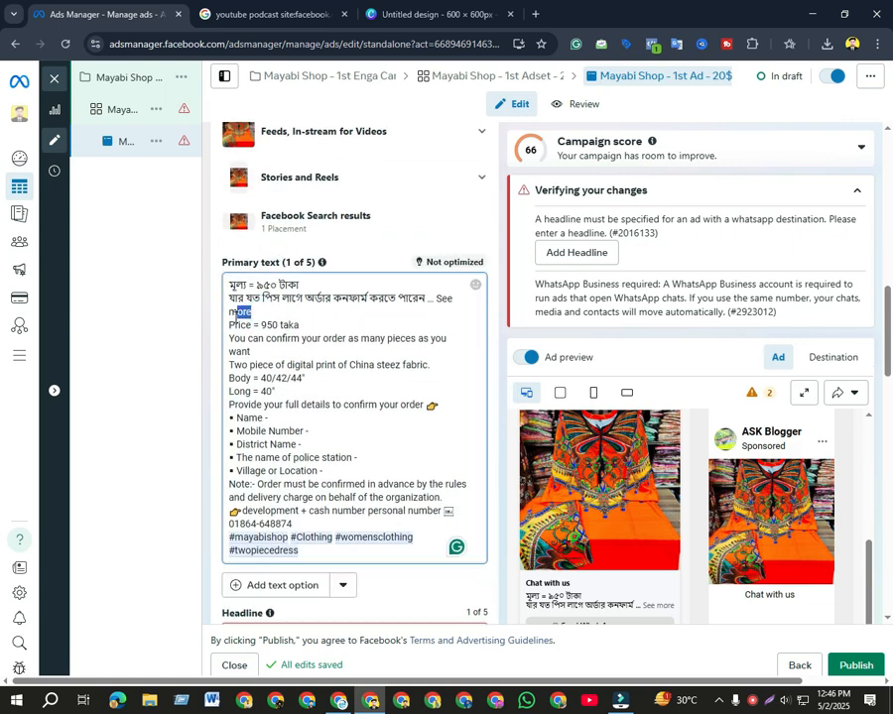
key("BackSpace")
key("BackSpace")
key("BackSpace")
key("BackSpace")
key("BackSpace")
key("BackSpace")
Copy the opening Bangla price and order lines through "Price = 950 taka" from the primary text into the empty headline
left_click_drag(299, 313, 225, 292)
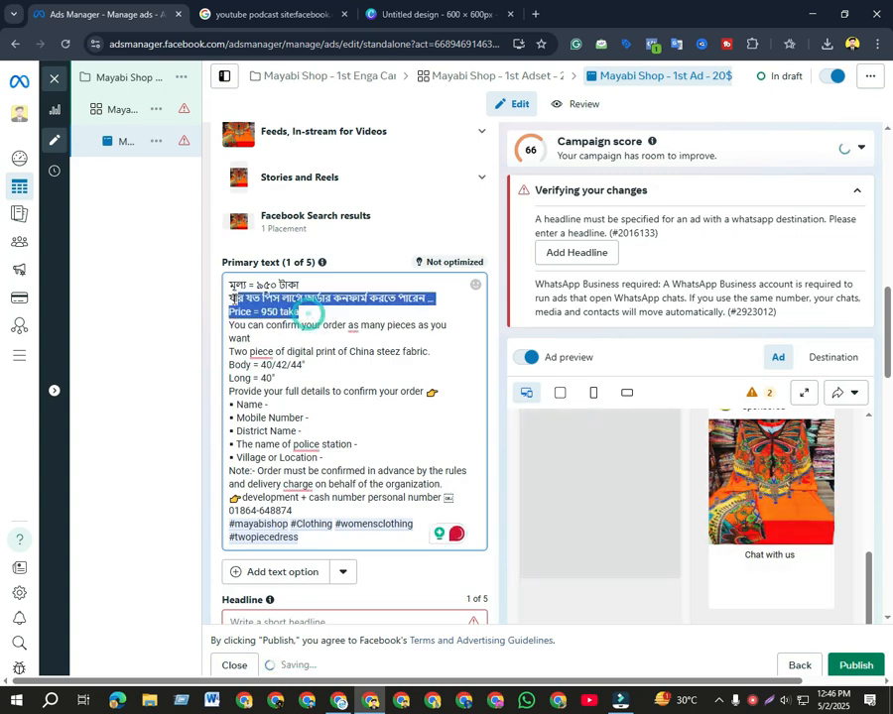
left_click(207, 295)
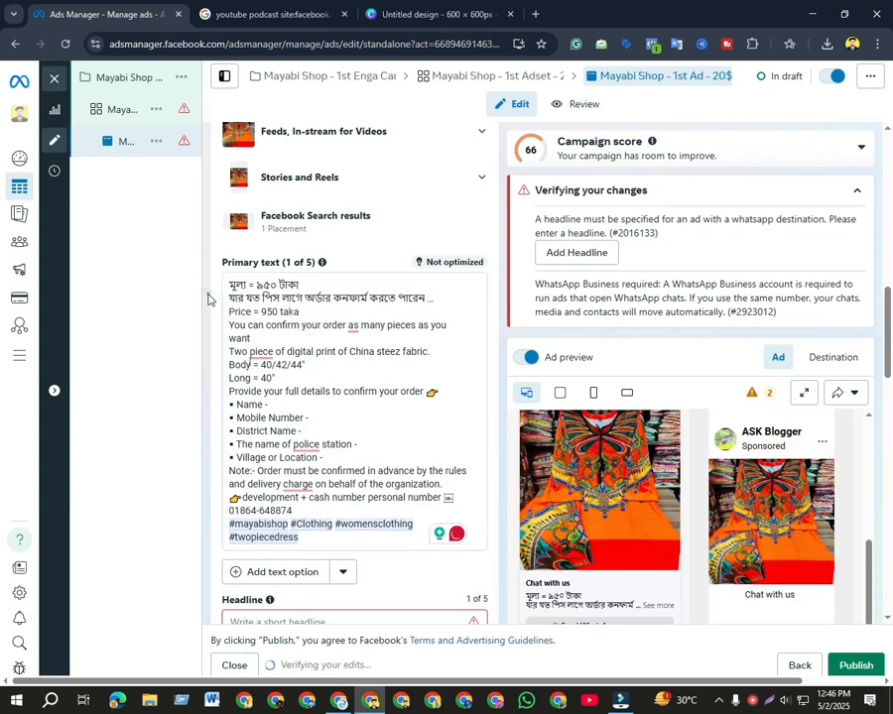
scroll(207, 292, "down", 2)
left_click(272, 412)
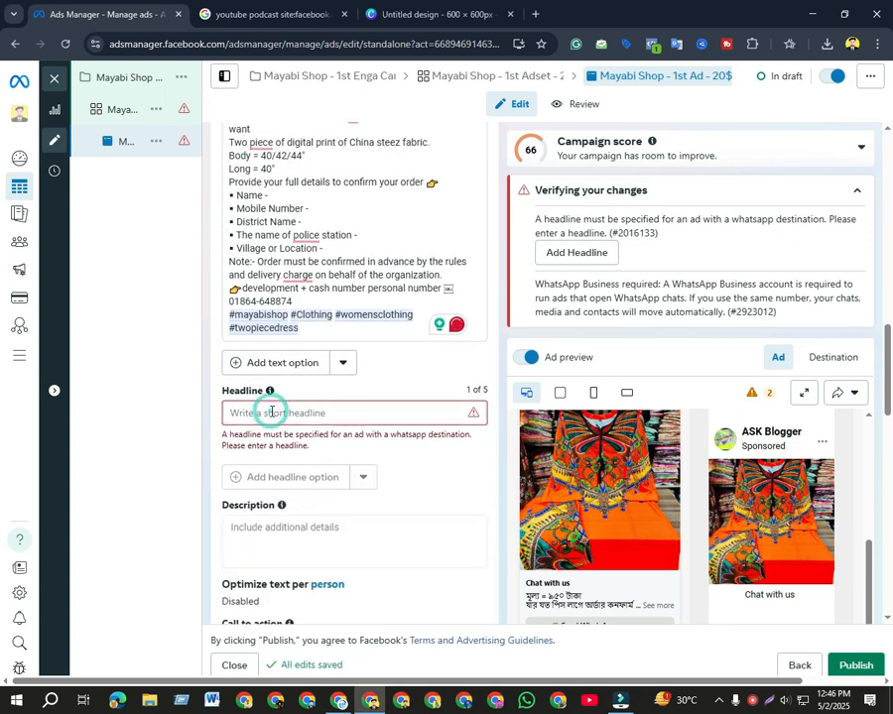
key("ctrl+v")
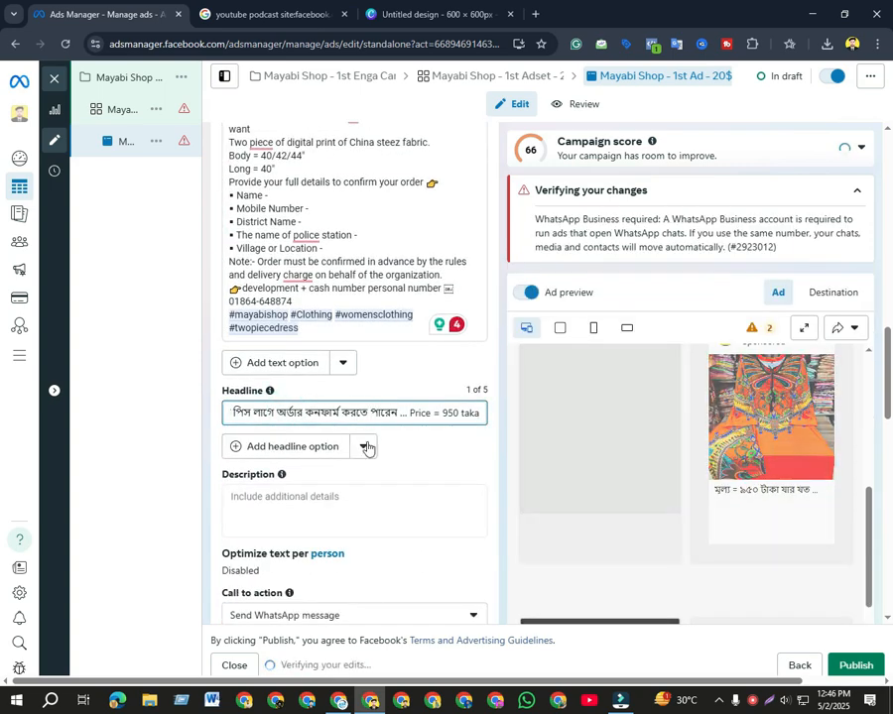
Look over the ad's enhancements, message template, creative and ad setup sections
scroll(433, 512, "down", 6)
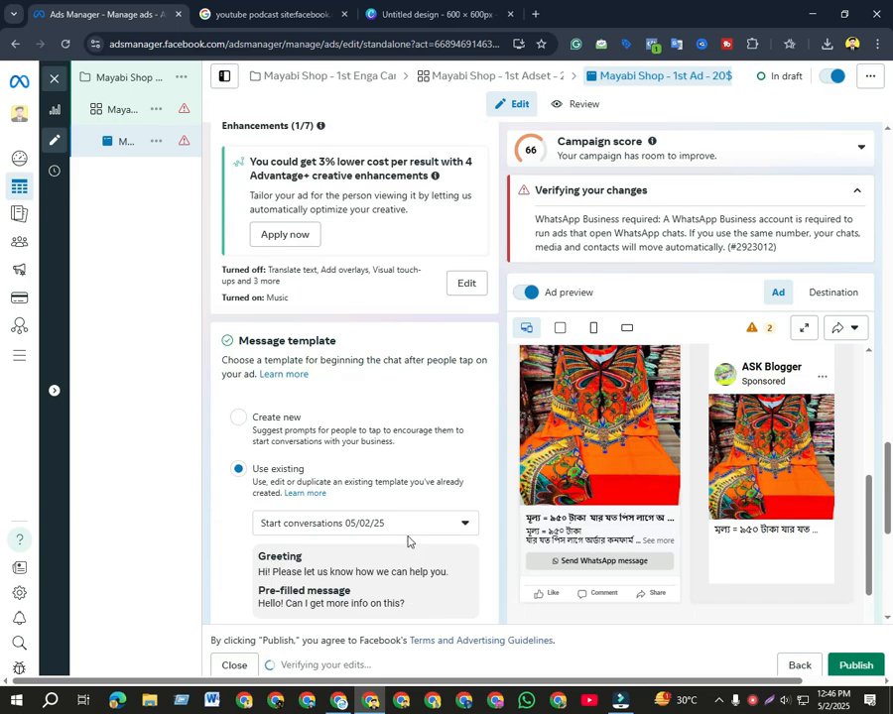
scroll(320, 501, "down", 1)
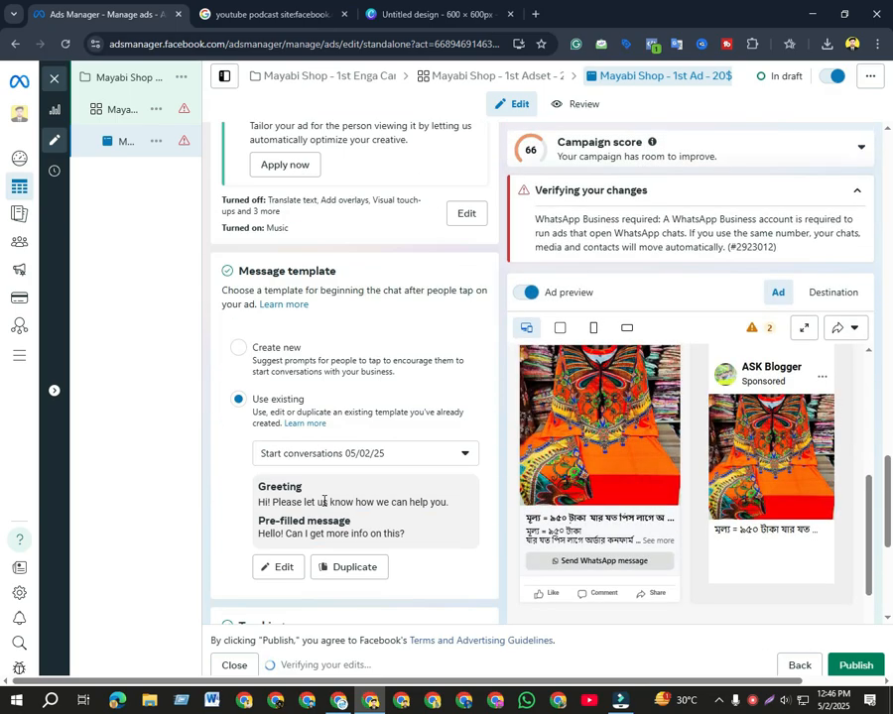
scroll(324, 502, "up", 8)
scroll(308, 461, "up", 4)
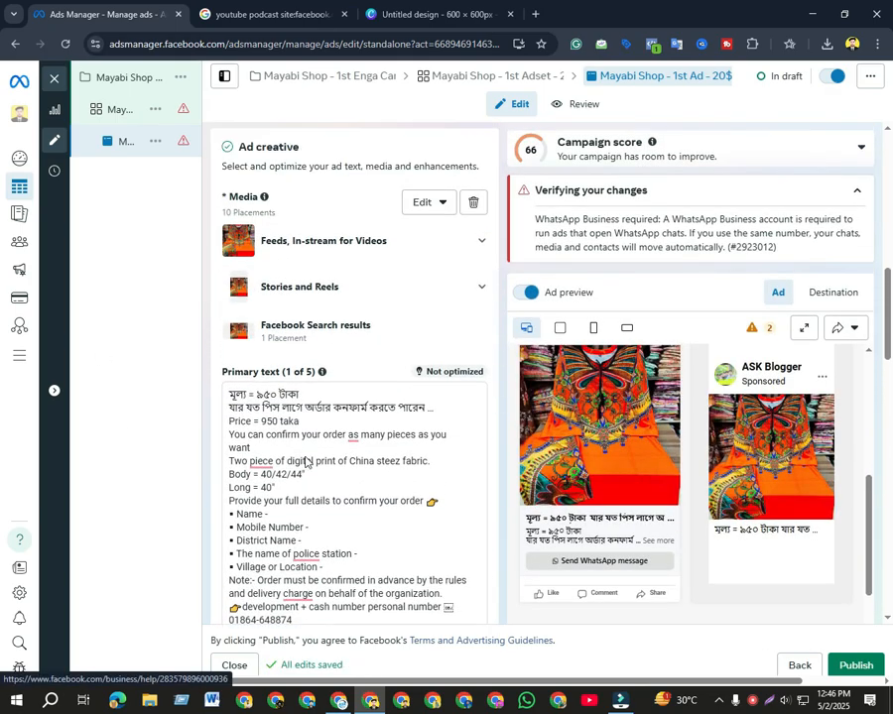
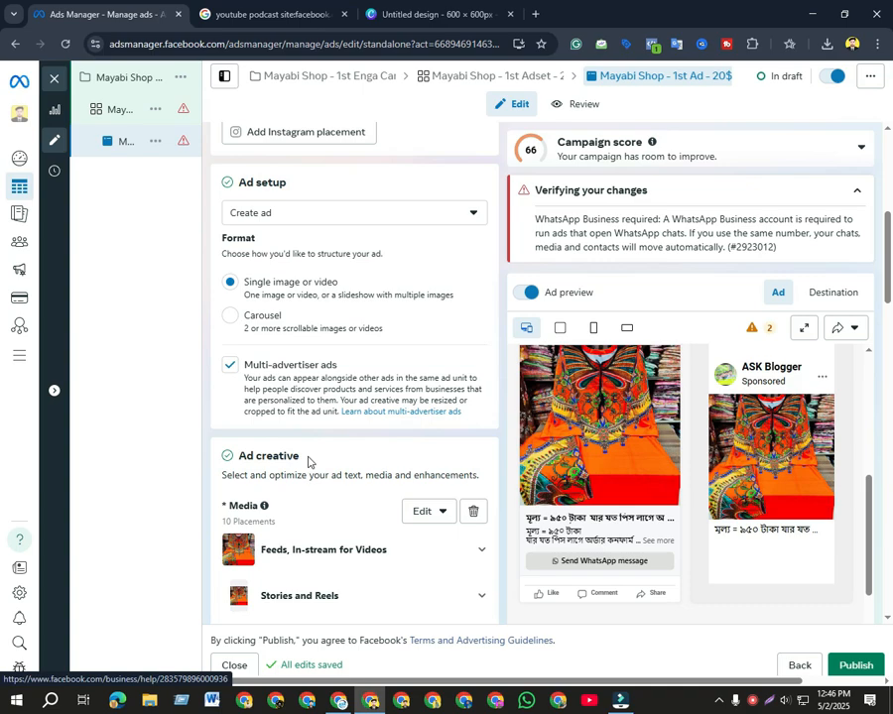
Switch to the Ask Marketing YouTube channel and look through the videos in its Facebook Ads Campaign tutorial playlist
left_click(338, 704)
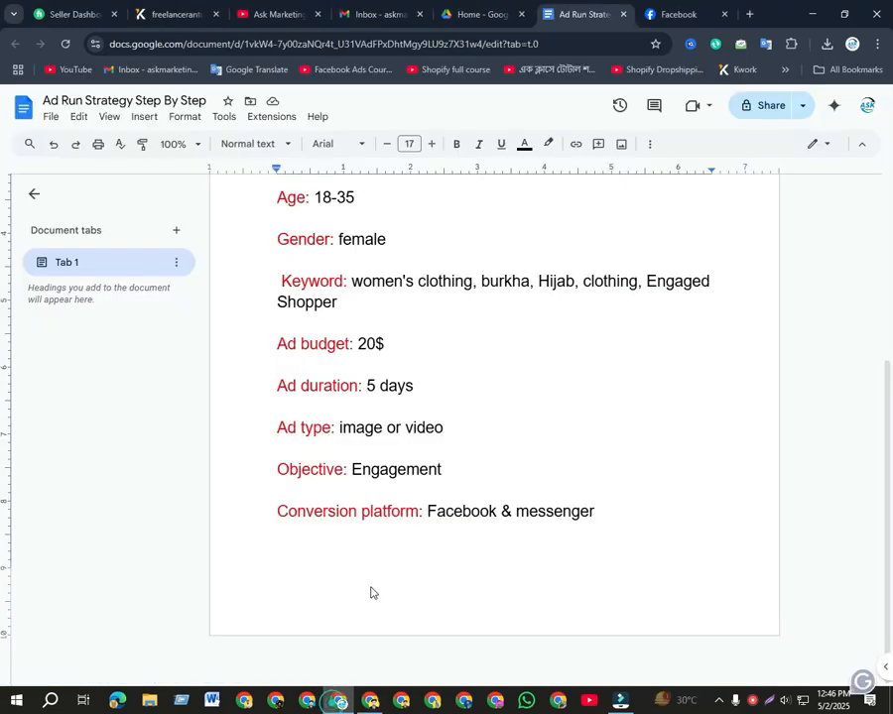
left_click(256, 10)
left_click(230, 398)
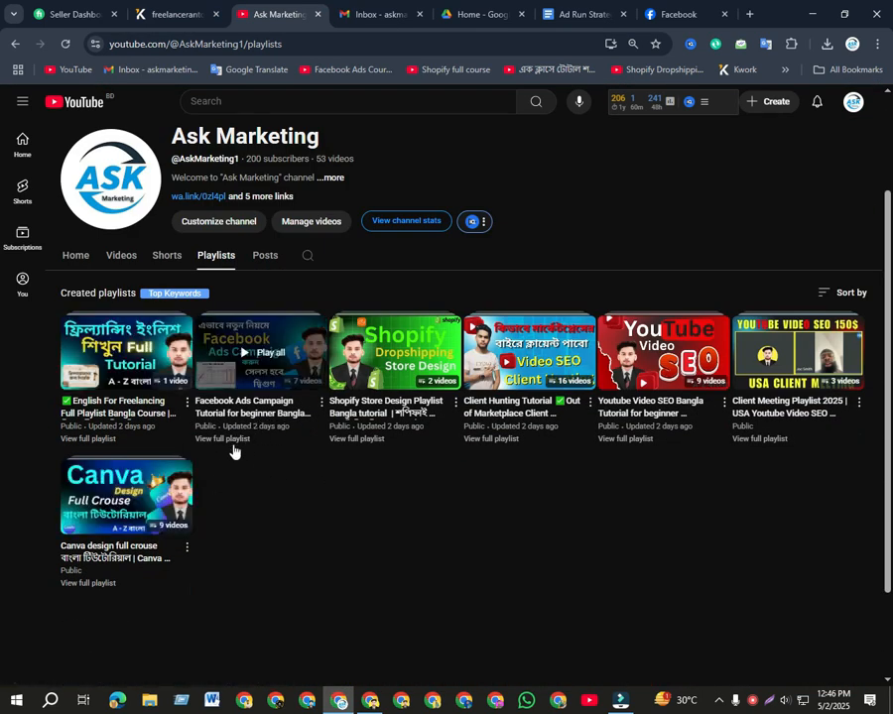
left_click(231, 439)
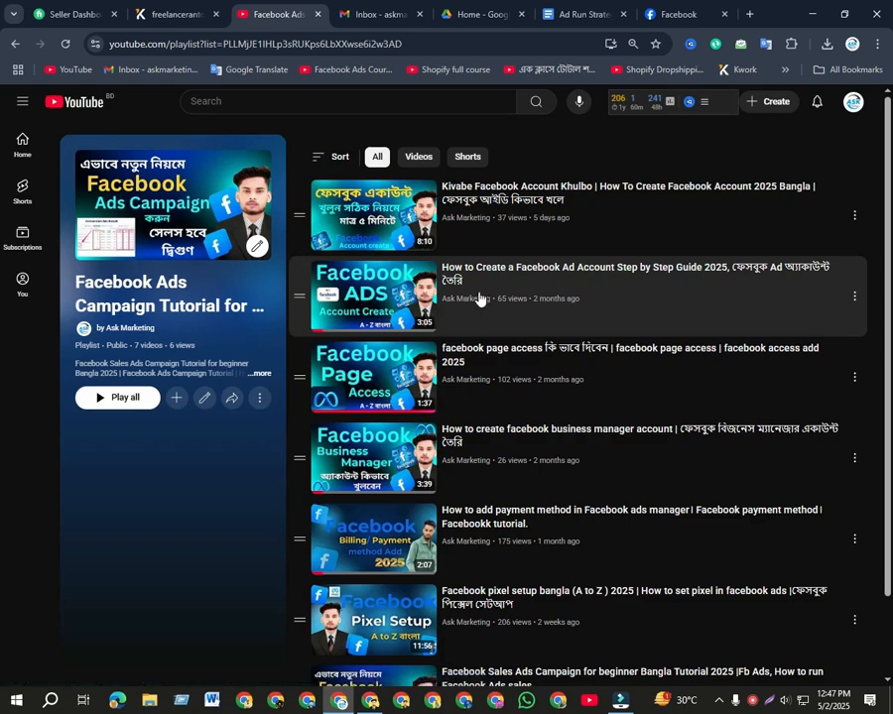
scroll(484, 289, "down", 1)
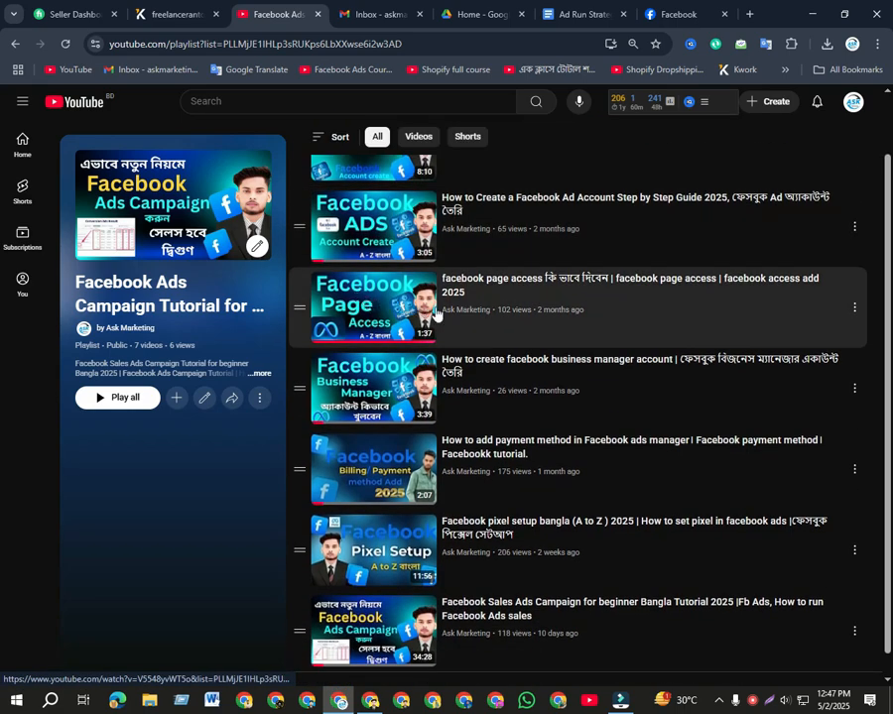
scroll(428, 485, "down", 1)
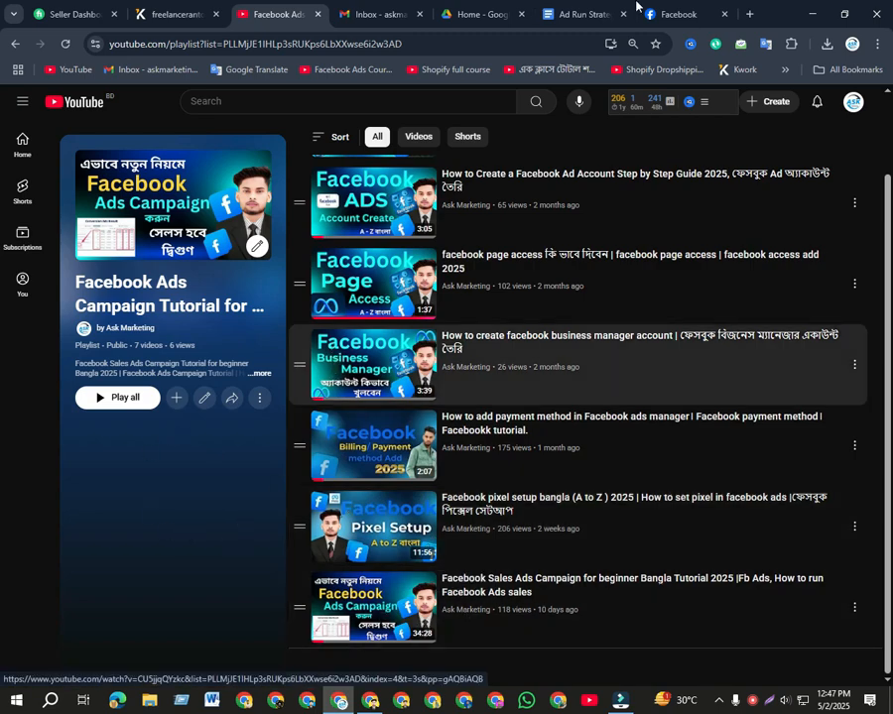
scroll(387, 328, "up", 1)
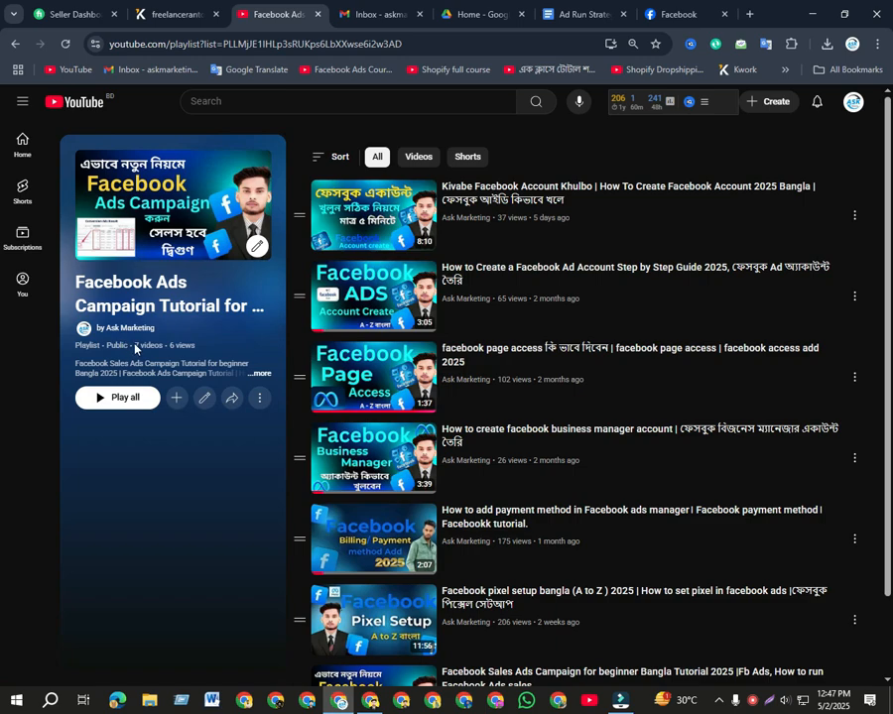
View the Ask Marketing channel's video list and subscriber count, and return to the ad draft in Ads Manager
left_click(125, 328)
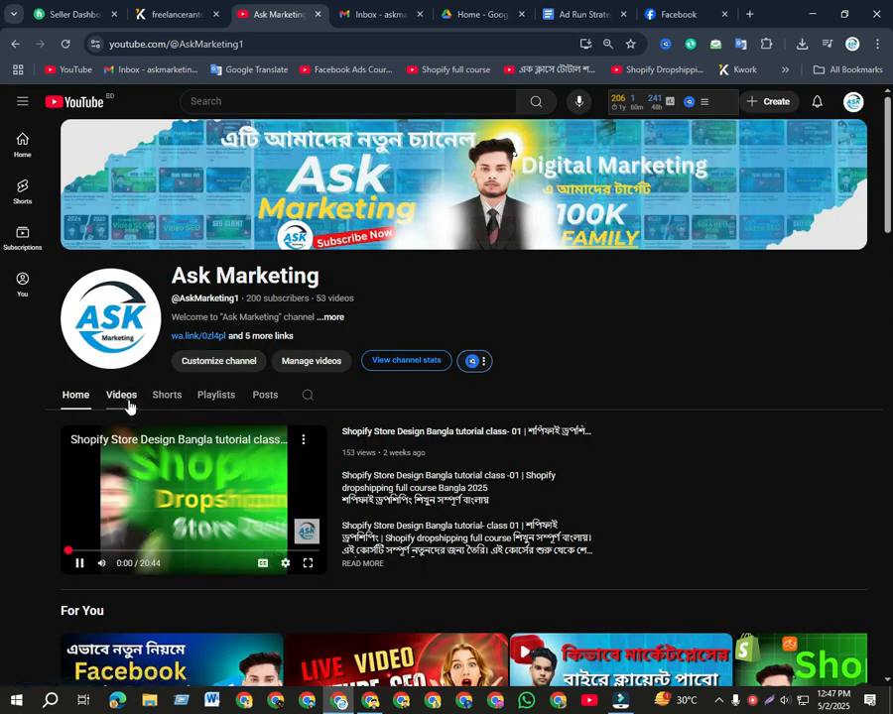
left_click(124, 395)
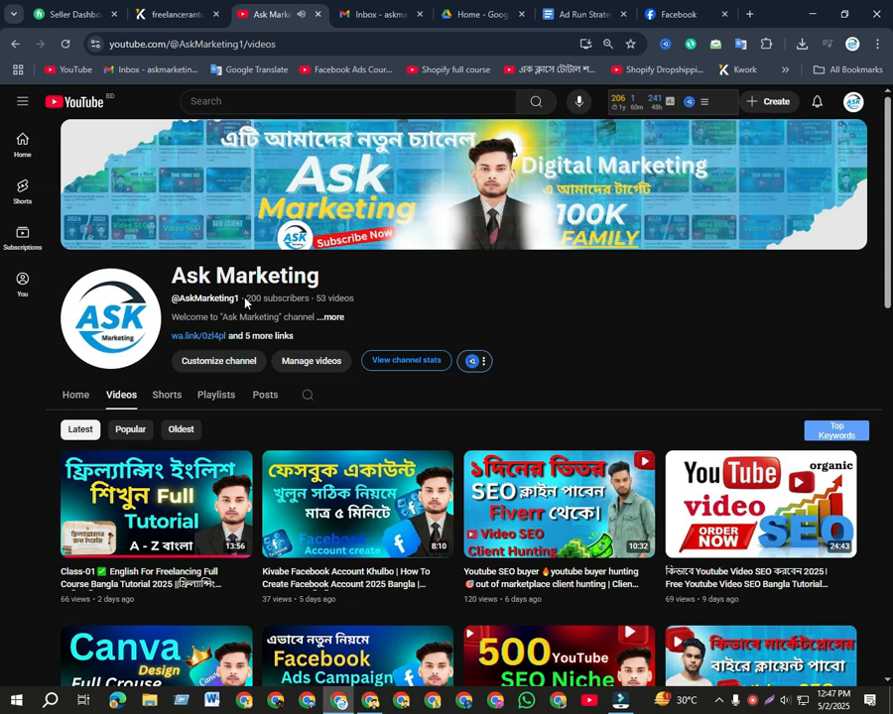
left_click_drag(245, 299, 251, 298)
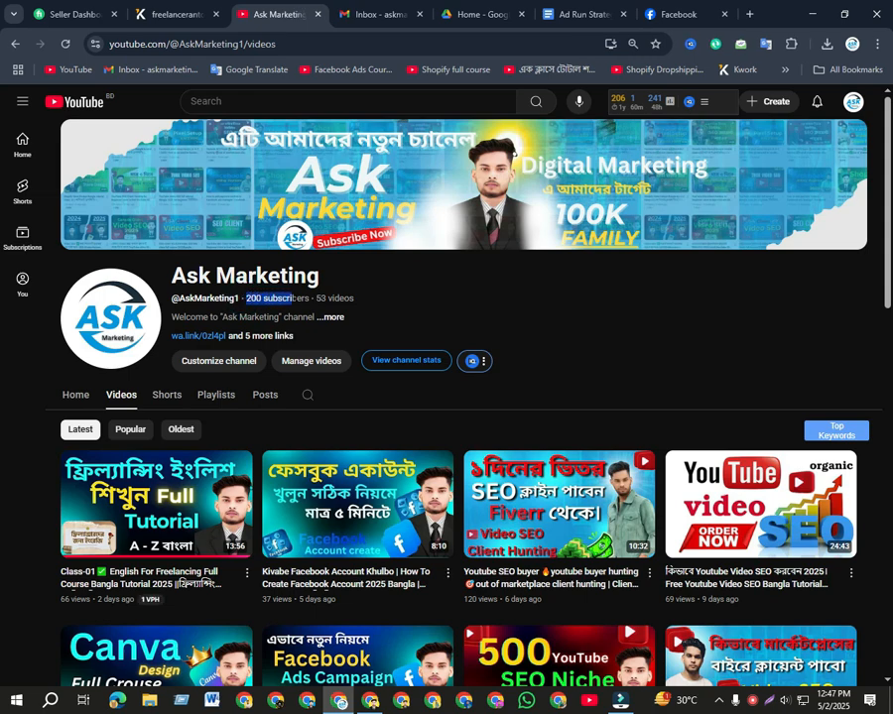
left_click(406, 303)
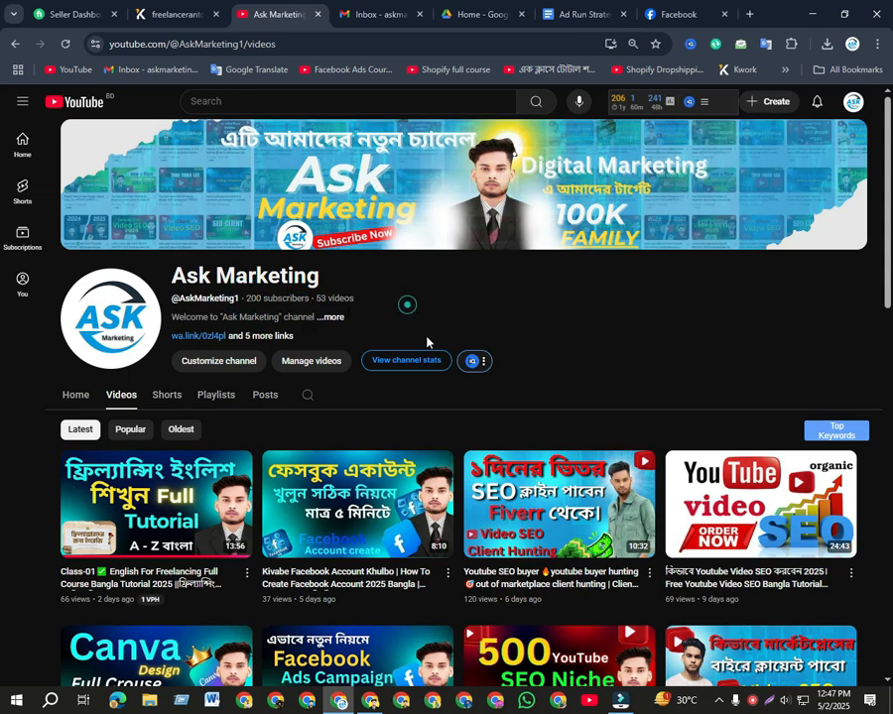
left_click(372, 704)
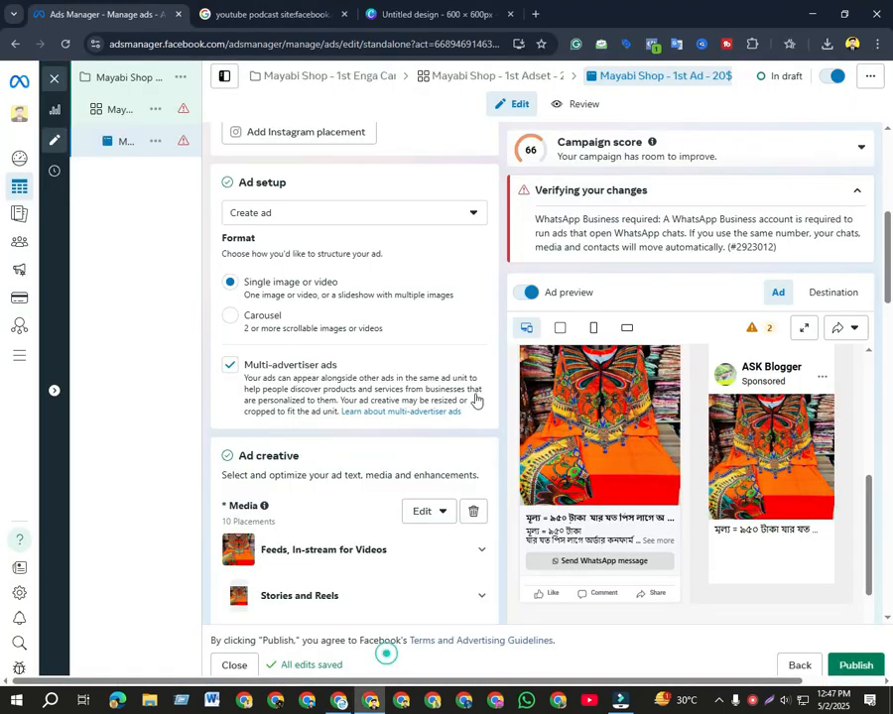
left_click(754, 703)
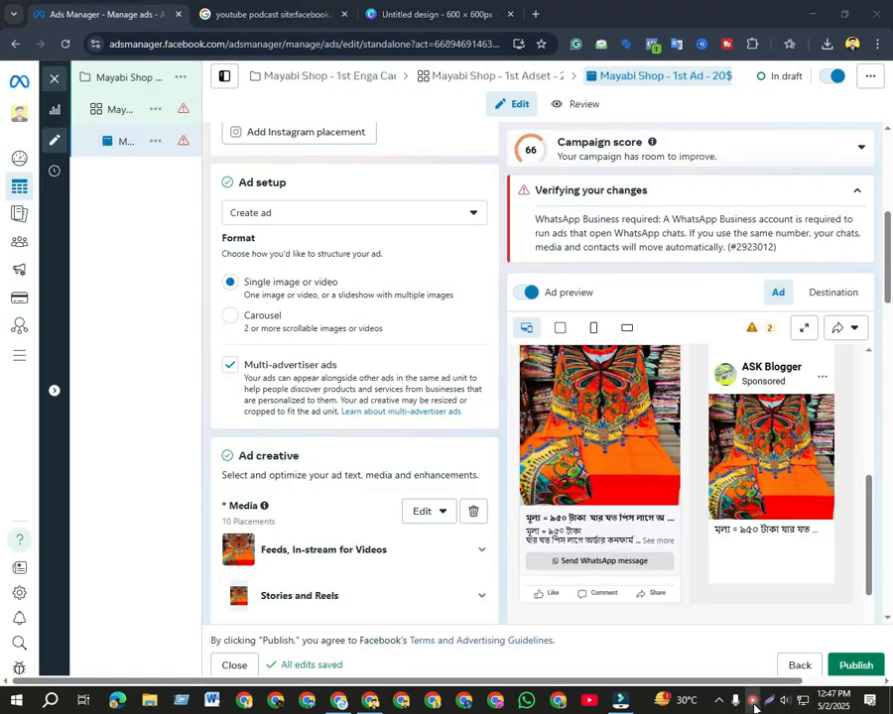
left_click(764, 669)
left_click(734, 660)
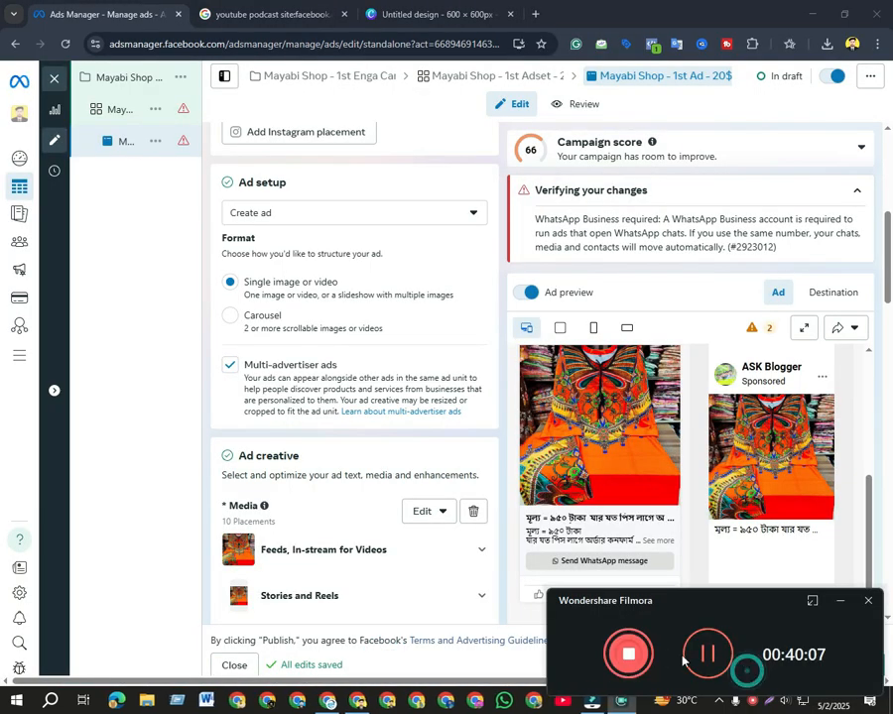